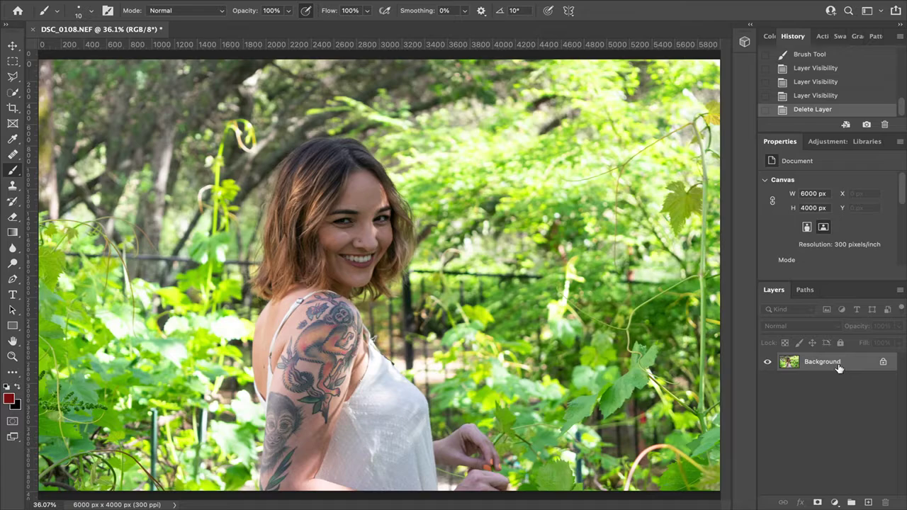
# Duplicate the Background layer as "Background copy" within the DSC_0108.NEF document.
pyautogui.hotkey('ctrl', 'j')
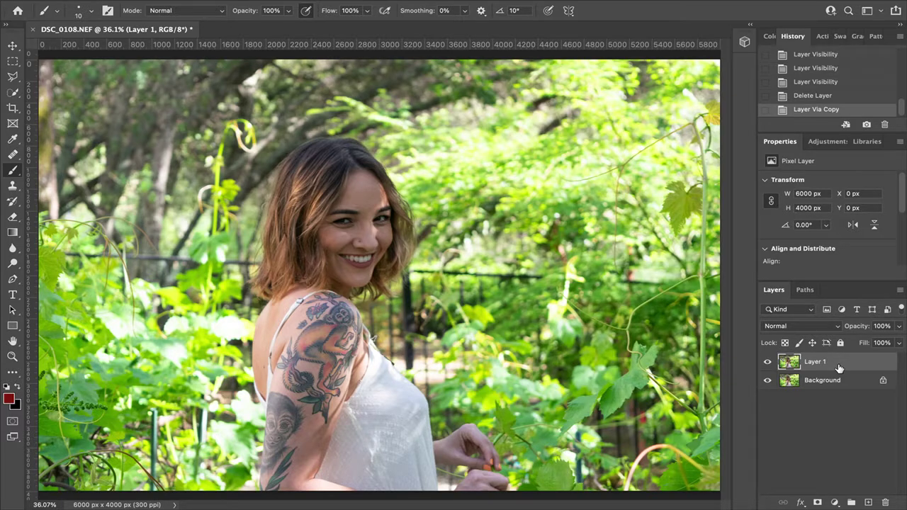
pyautogui.hotkey('ctrl', 'z')
pyautogui.rightClick(829, 363)
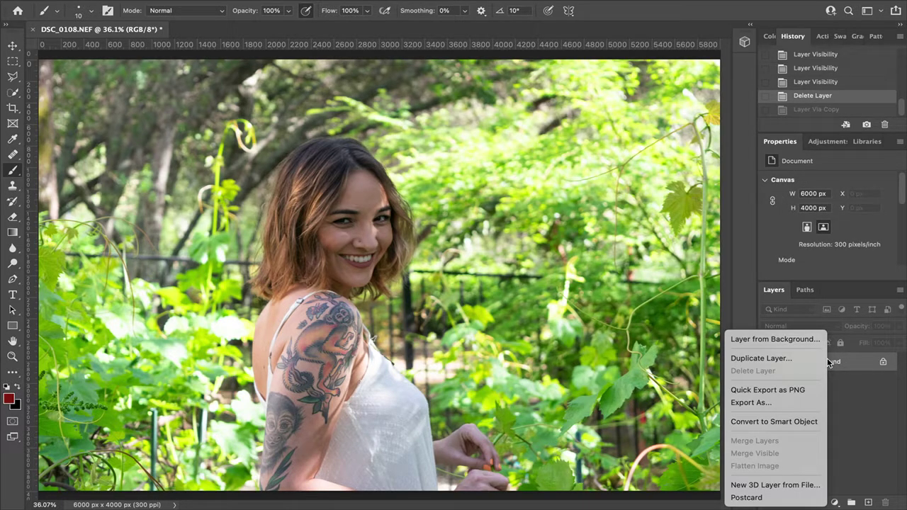
pyautogui.click(761, 358)
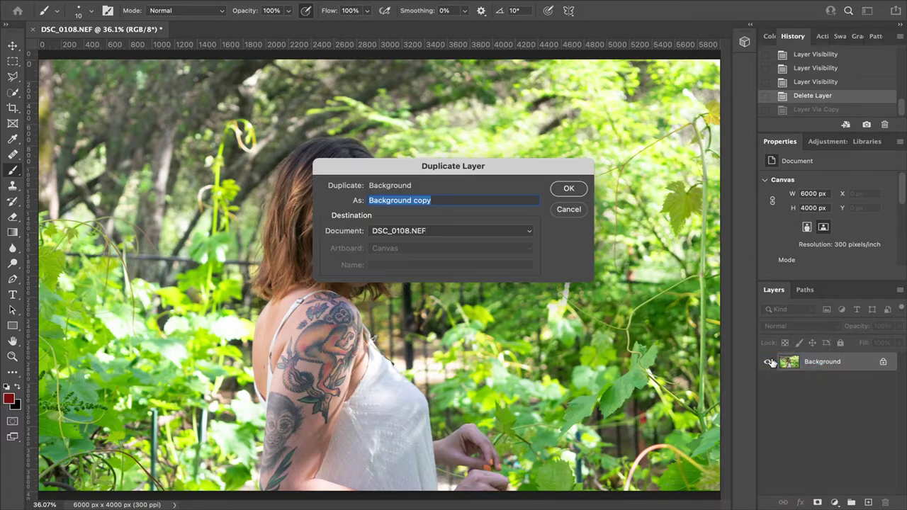
pyautogui.click(569, 189)
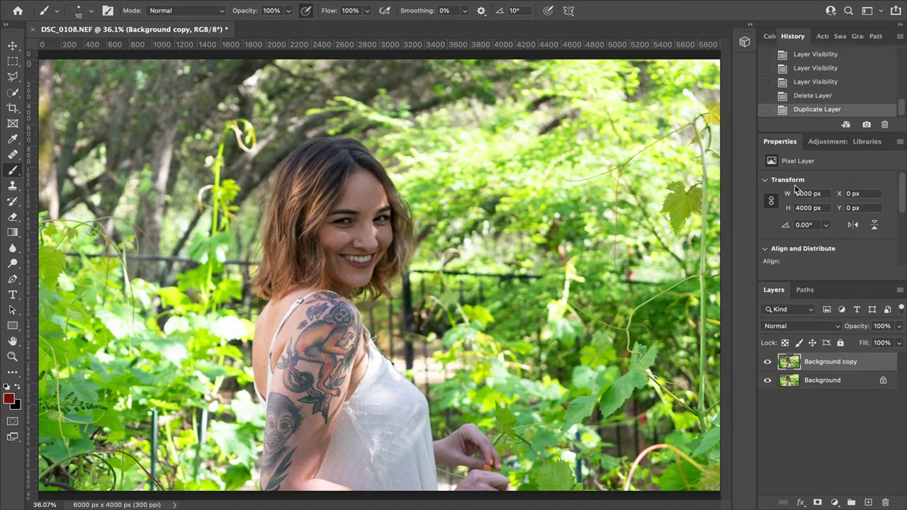
# Close the Swatches, Gradients, Patterns and Color panels, keeping History and Actions in the workspace.
pyautogui.click(842, 36)
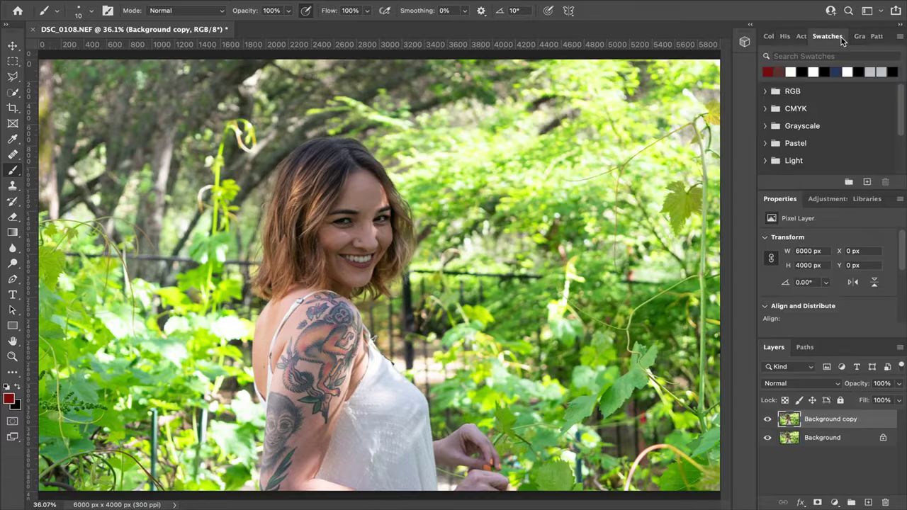
pyautogui.rightClick(839, 37)
pyautogui.click(825, 45)
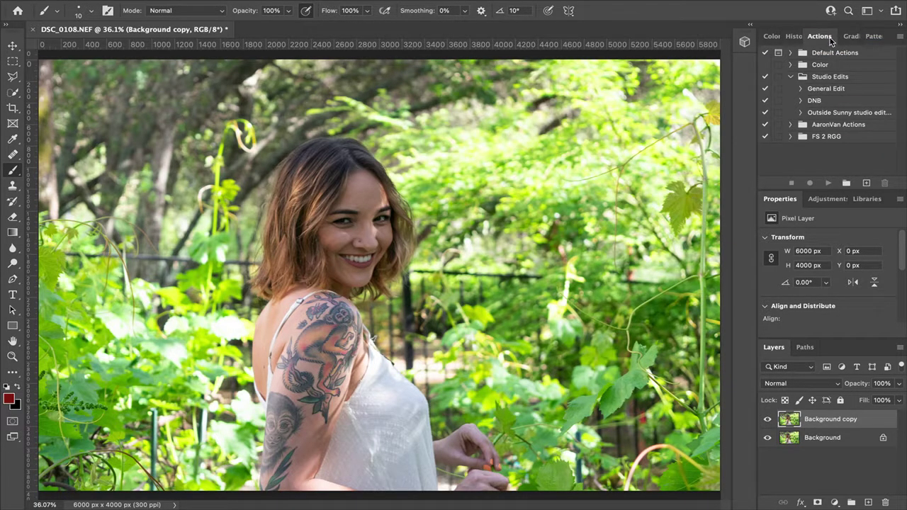
pyautogui.click(856, 40)
pyautogui.rightClick(856, 41)
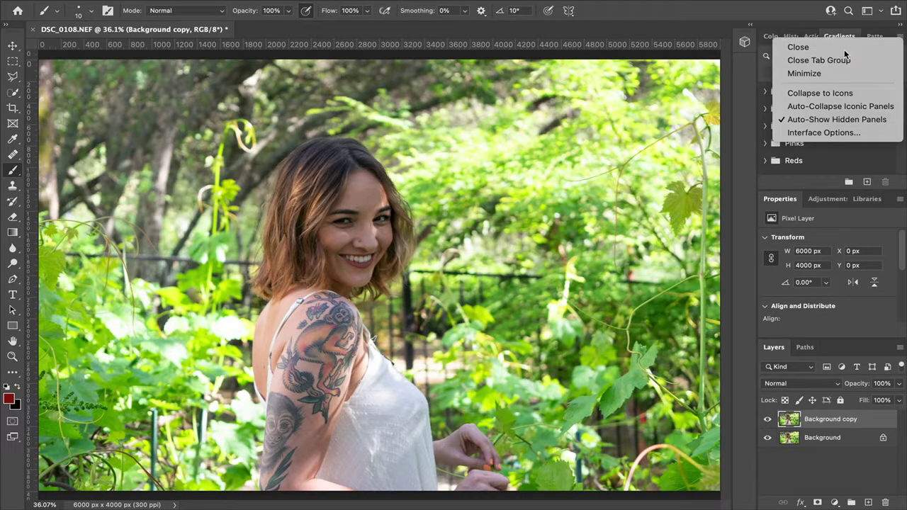
pyautogui.click(844, 50)
pyautogui.rightClick(868, 37)
pyautogui.click(864, 46)
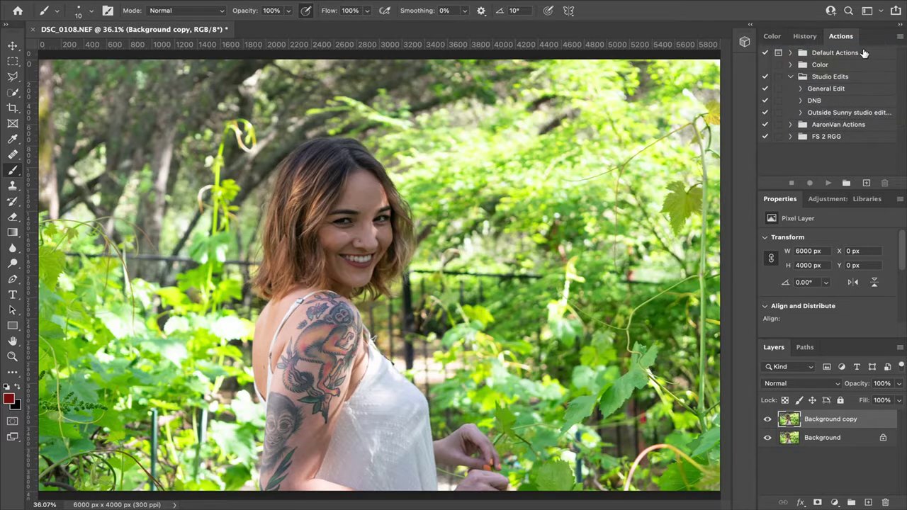
pyautogui.rightClick(774, 37)
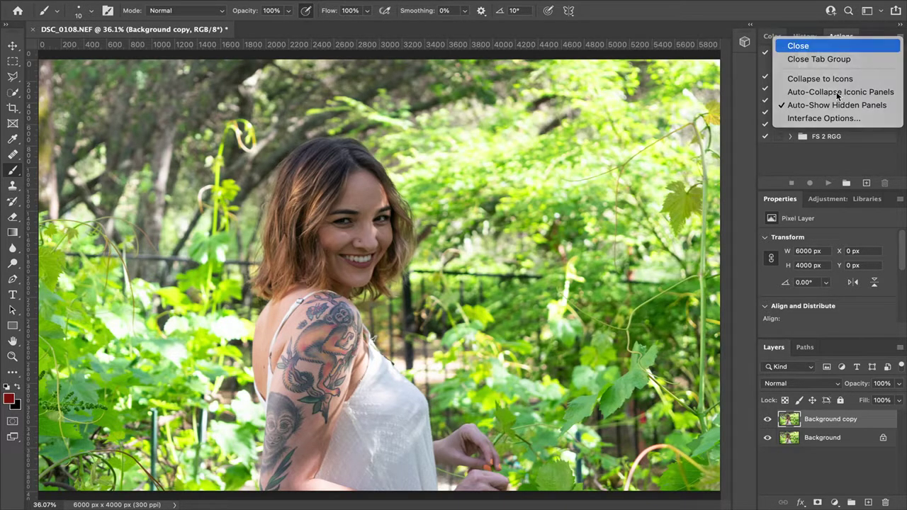
pyautogui.click(798, 45)
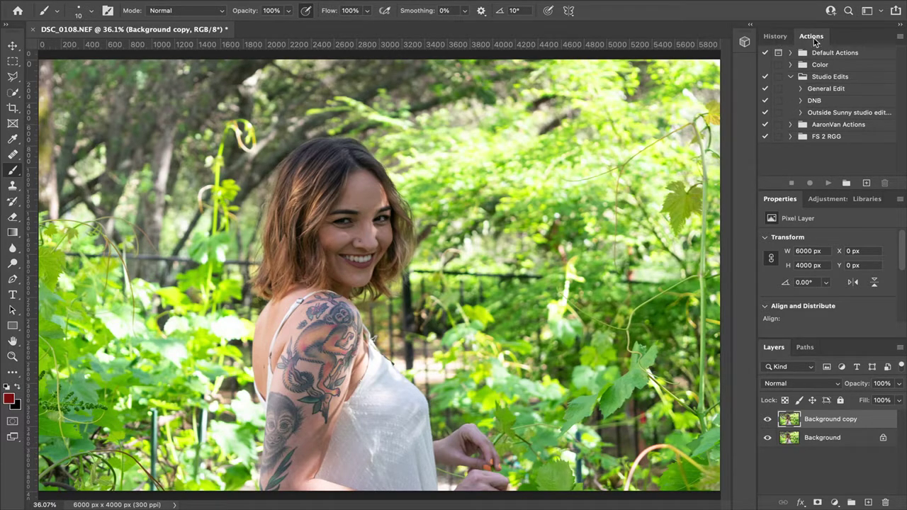
# Preview an earlier Brush Tool state in the history, return to the Duplicate Layer state, and display the available adjustments.
pyautogui.click(776, 37)
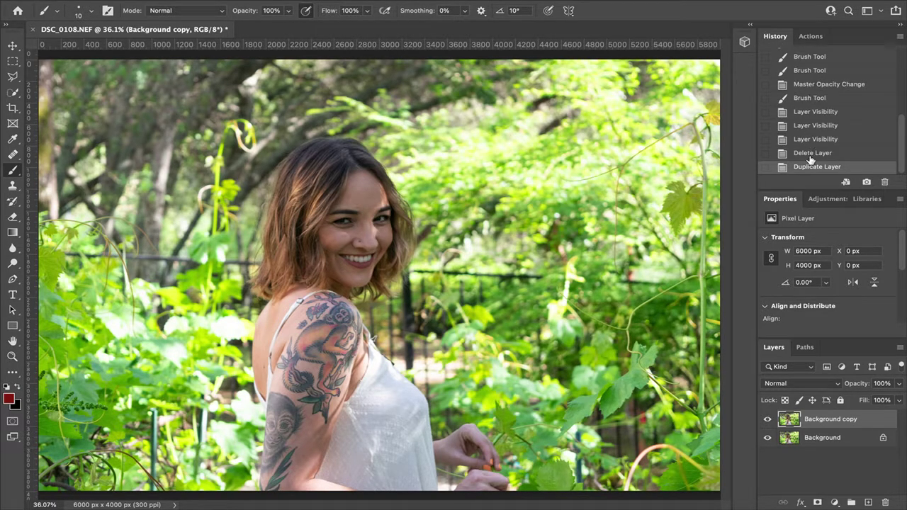
pyautogui.click(809, 57)
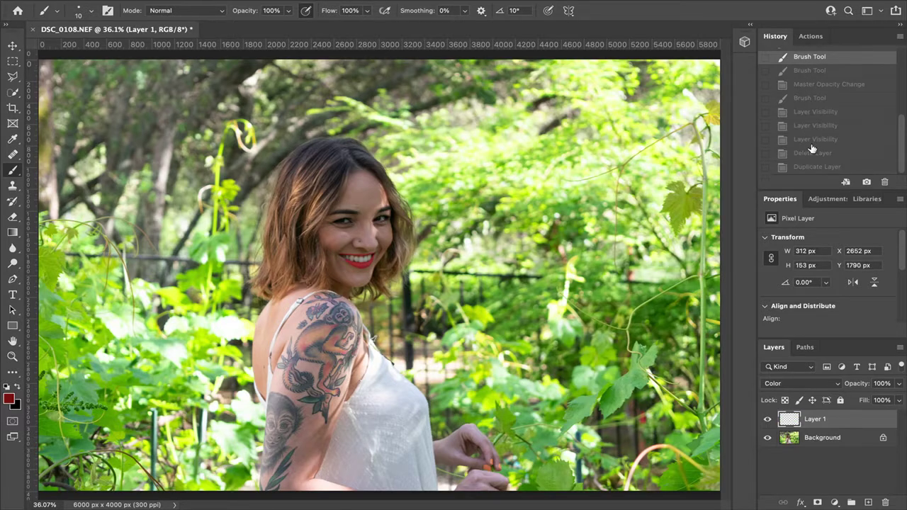
pyautogui.click(808, 167)
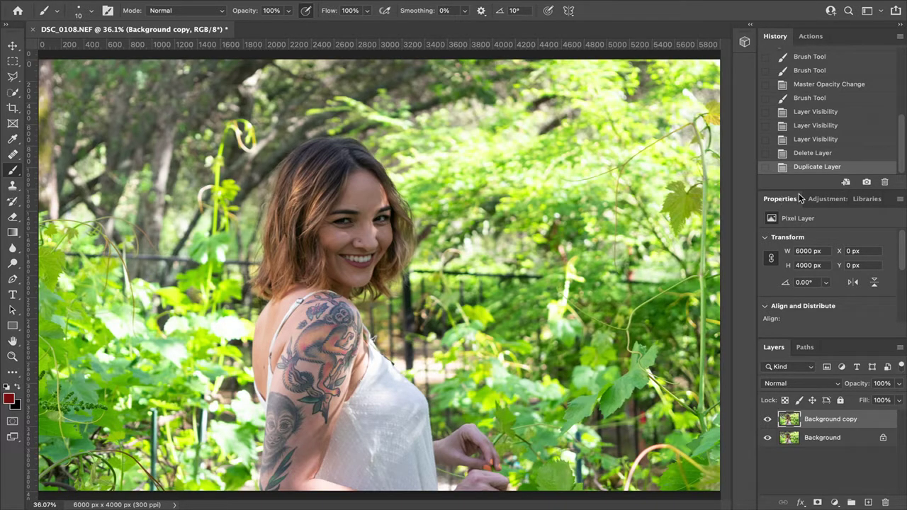
pyautogui.click(822, 199)
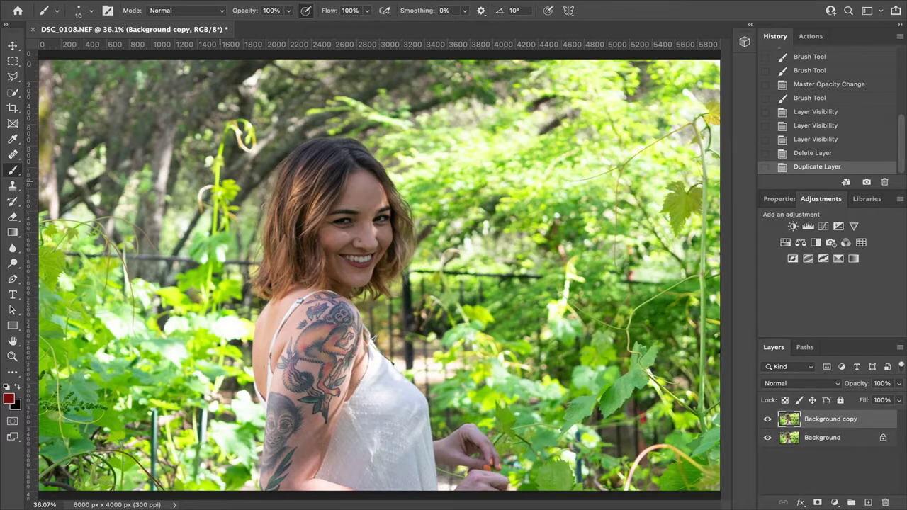
# Move the Background copy layer up and to the right with the Move tool, and snap it back into alignment with the canvas.
pyautogui.click(12, 47)
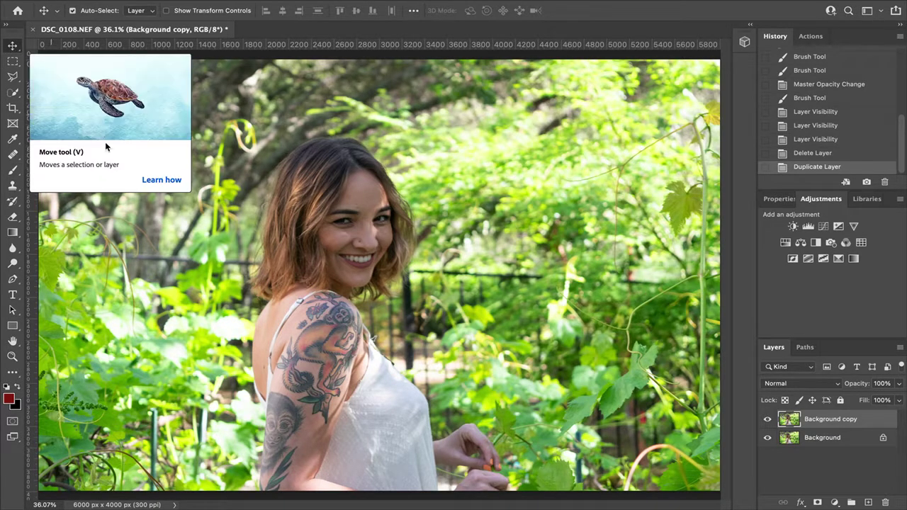
pyautogui.moveTo(354, 212); pyautogui.dragTo(400, 163)
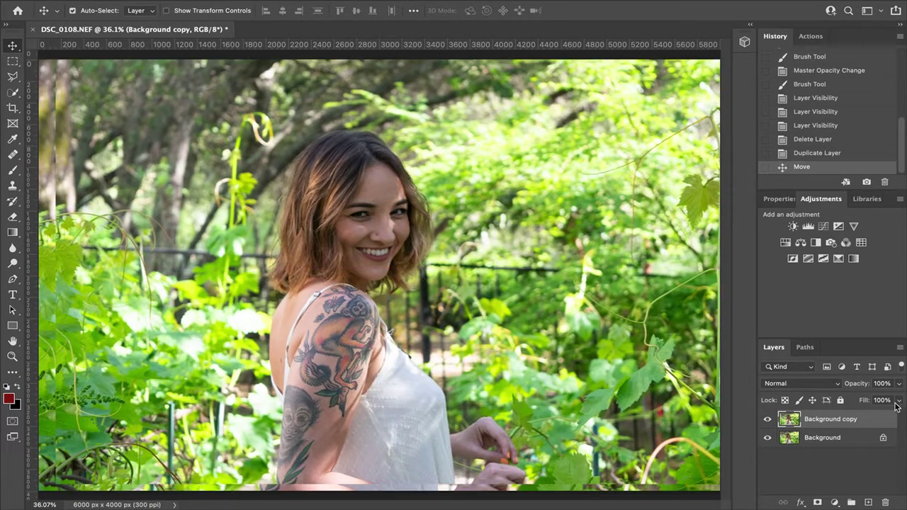
pyautogui.moveTo(528, 242); pyautogui.dragTo(500, 246)
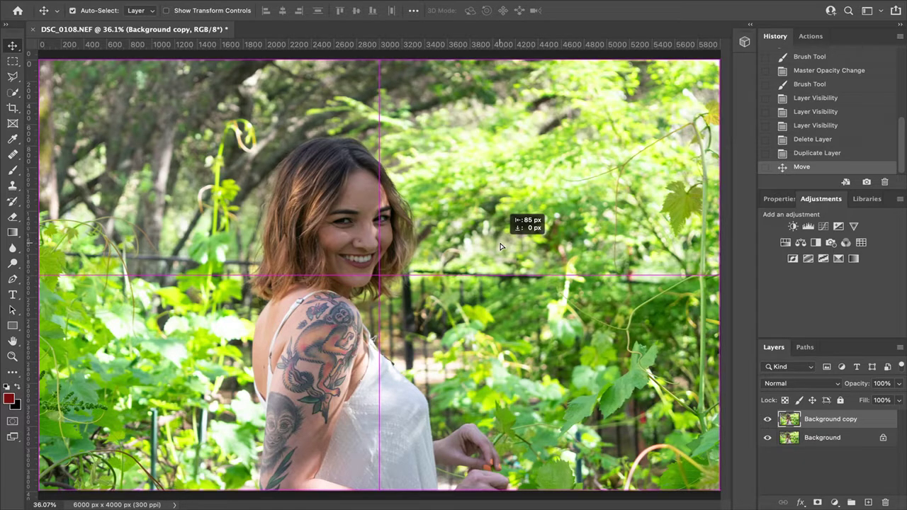
pyautogui.moveTo(500, 247); pyautogui.dragTo(500, 247)
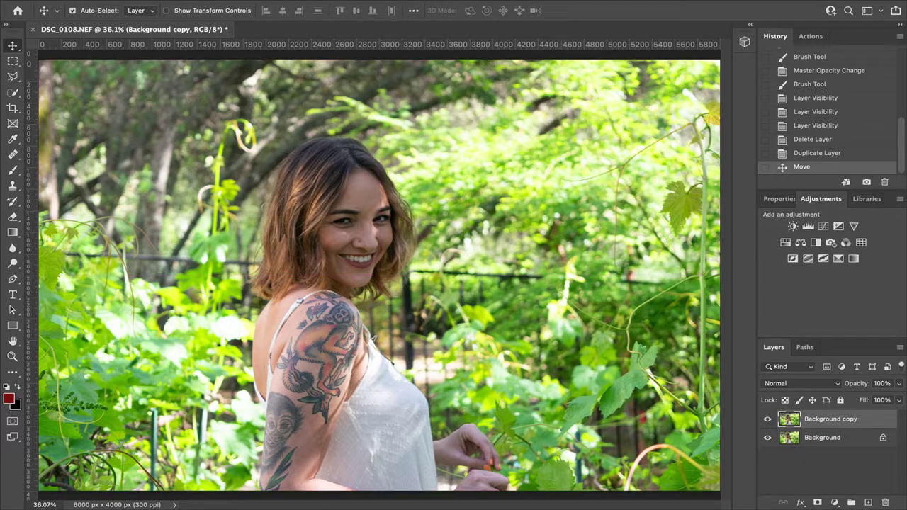
pyautogui.click(64, 2)
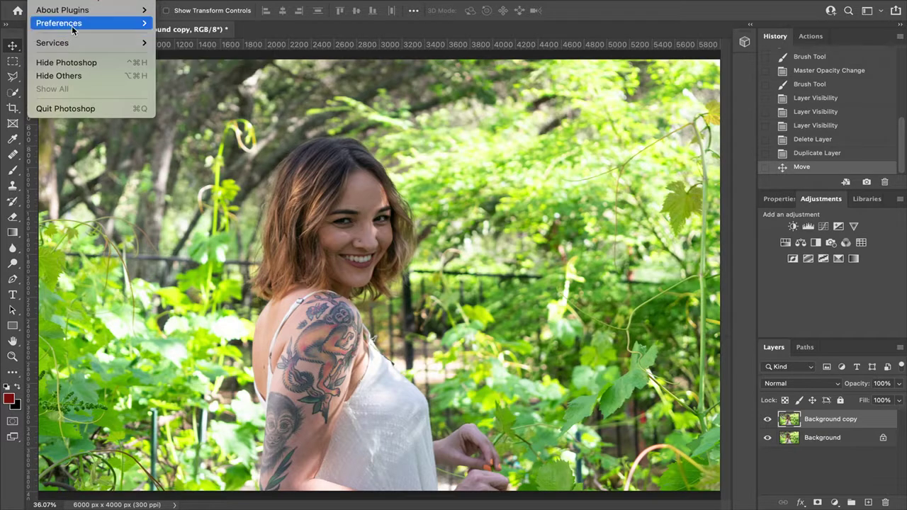
pyautogui.moveTo(70, 21)
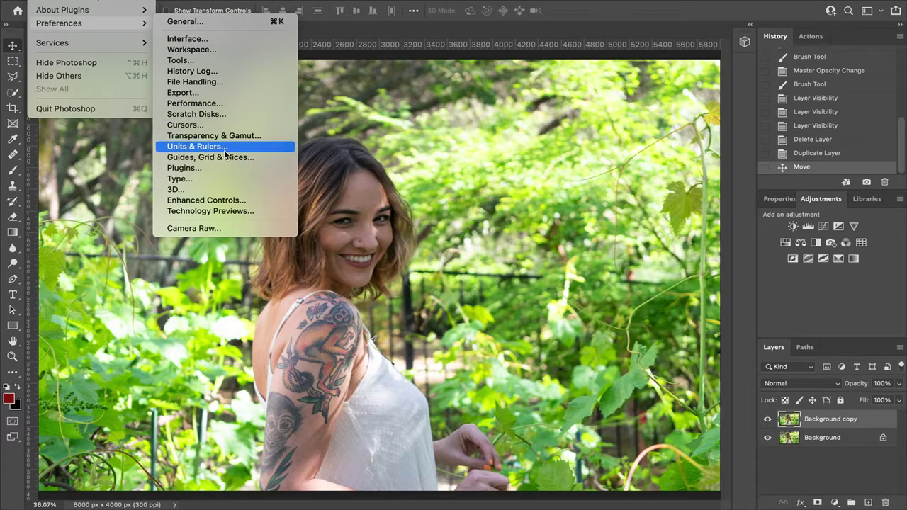
pyautogui.click(459, 197)
# Shift the Background copy layer slightly and snap it back to the canvas edges and centre.
pyautogui.moveTo(465, 220); pyautogui.dragTo(455, 199)
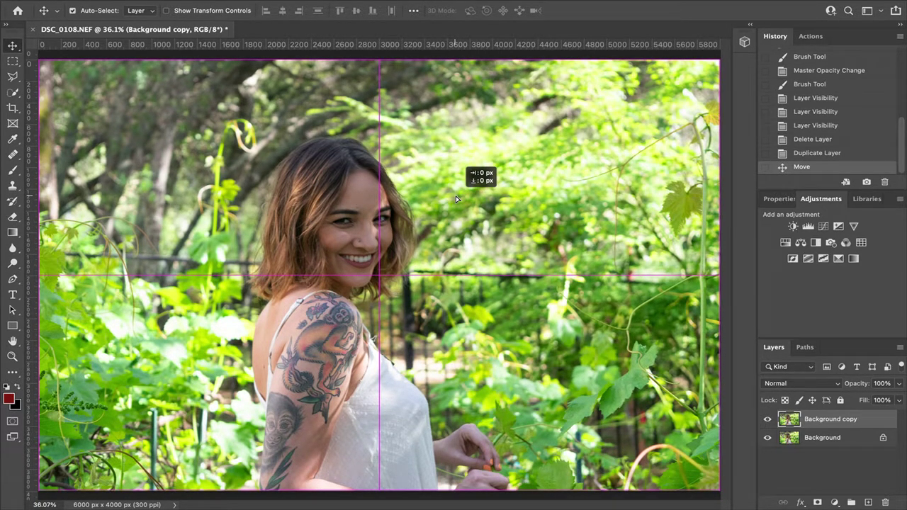
pyautogui.moveTo(456, 195)
pyautogui.mouseDown()
pyautogui.moveTo(457, 179)
pyautogui.moveTo(456, 191)
pyautogui.mouseUp()
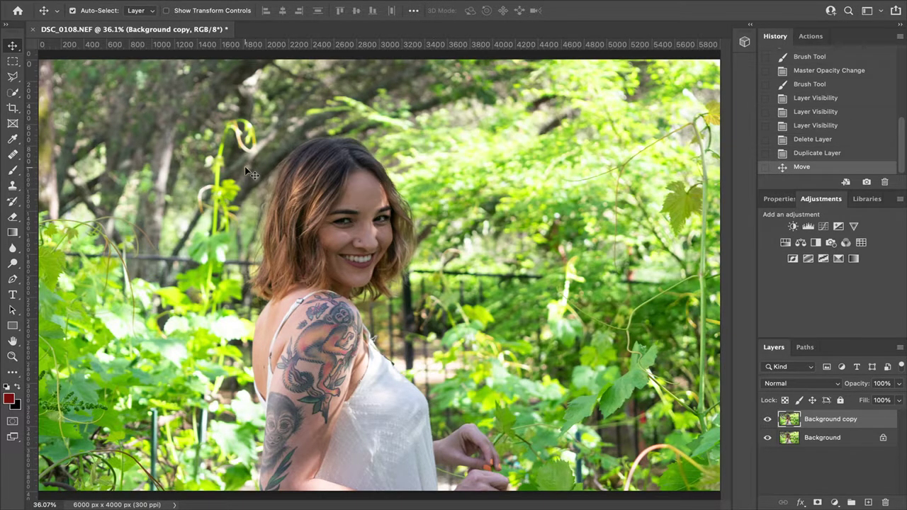
# Change the Rectangular Marquee style from Fixed Ratio to Normal and select a tall rectangle over the side of the woman's hair.
pyautogui.click(13, 62)
pyautogui.moveTo(136, 105); pyautogui.dragTo(197, 157)
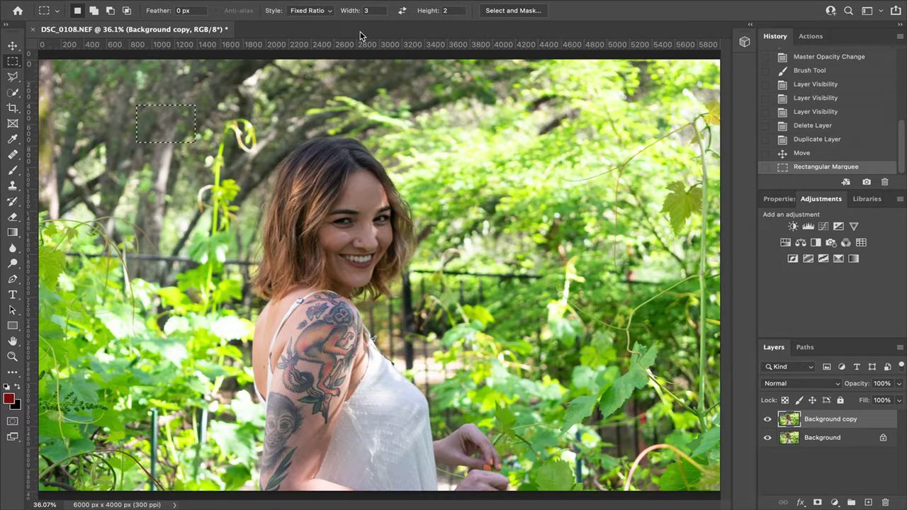
pyautogui.click(310, 10)
pyautogui.click(305, 6)
pyautogui.moveTo(246, 116); pyautogui.dragTo(303, 206)
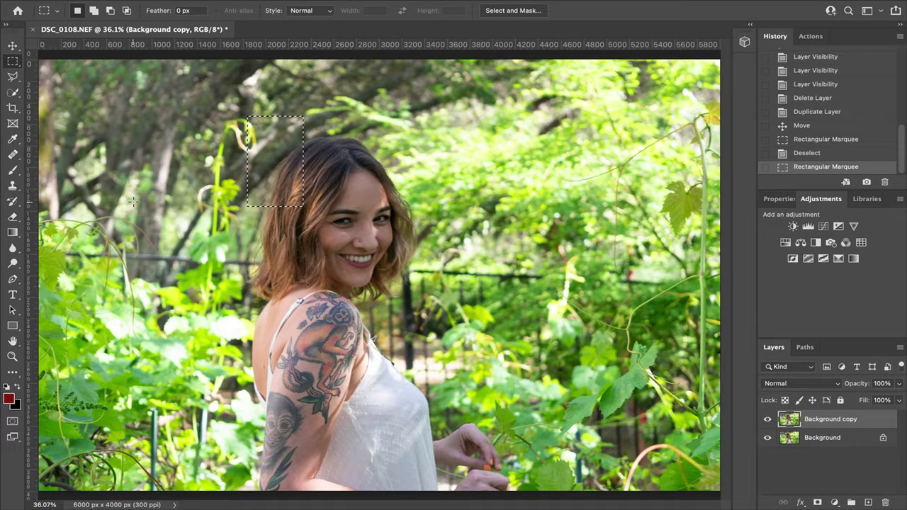
# Draw several Elliptical Marquee selections, ending with a perfect circle over the woman's upper face, and clear the selection.
pyautogui.rightClick(13, 61)
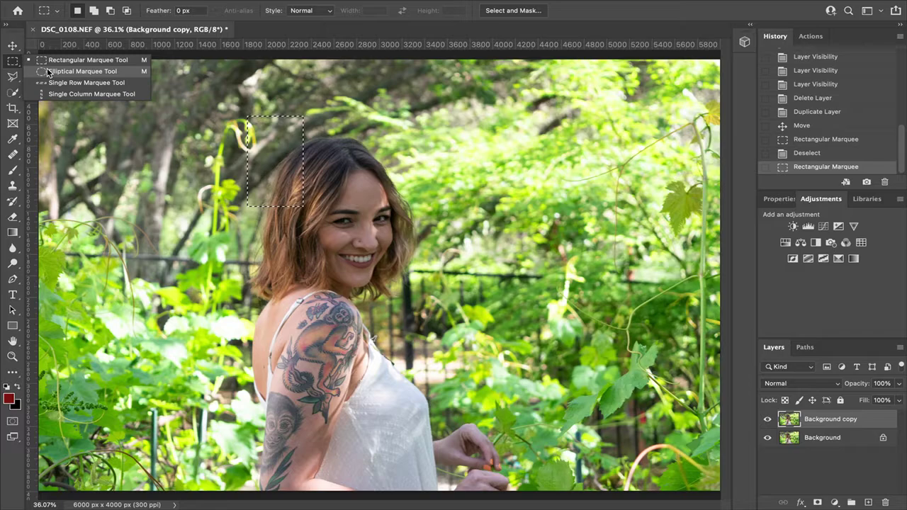
pyautogui.click(97, 71)
pyautogui.moveTo(193, 145); pyautogui.dragTo(324, 368)
pyautogui.moveTo(470, 352)
pyautogui.mouseDown()
pyautogui.moveTo(588, 452)
pyautogui.moveTo(620, 461)
pyautogui.mouseUp()
pyautogui.moveTo(338, 276)
pyautogui.mouseDown()
pyautogui.moveTo(365, 363)
pyautogui.moveTo(448, 434)
pyautogui.moveTo(472, 415)
pyautogui.moveTo(476, 422)
pyautogui.moveTo(373, 316)
pyautogui.mouseUp()
pyautogui.press('shift')
pyautogui.moveTo(326, 184); pyautogui.dragTo(376, 266)
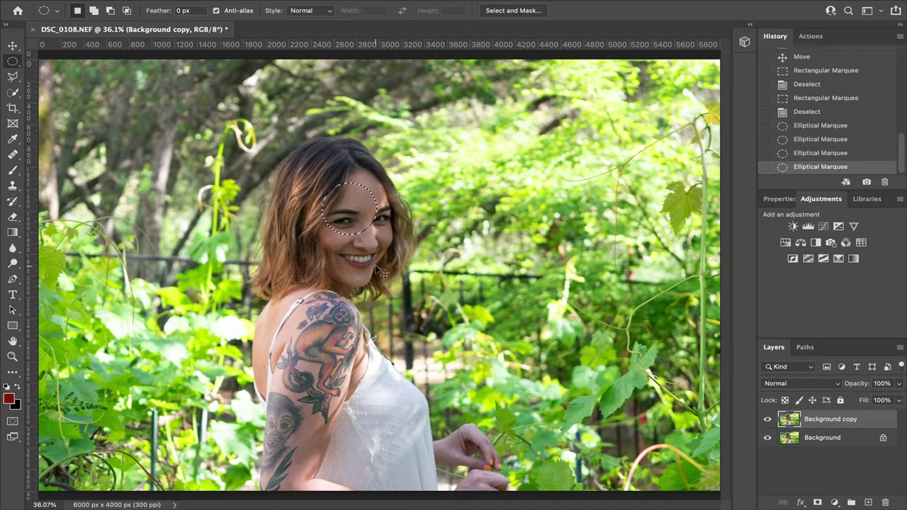
pyautogui.hotkey('ctrl', 'd')
# Draw a large freehand Lasso selection winding across the trees, foliage and the woman's face.
pyautogui.click(14, 77)
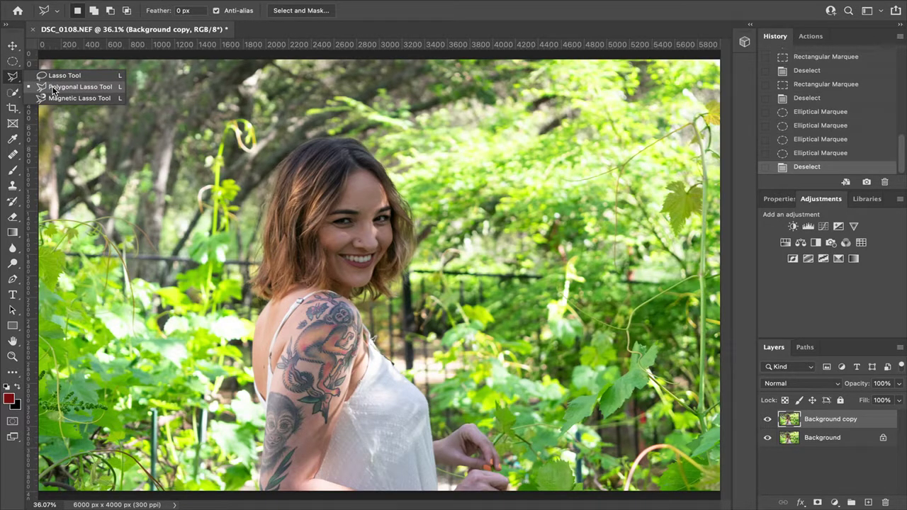
pyautogui.click(93, 78)
pyautogui.moveTo(129, 97)
pyautogui.mouseDown()
pyautogui.moveTo(254, 299)
pyautogui.moveTo(430, 265)
pyautogui.moveTo(433, 87)
pyautogui.moveTo(266, 49)
pyautogui.moveTo(208, 174)
pyautogui.moveTo(172, 107)
pyautogui.moveTo(136, 71)
pyautogui.mouseUp()
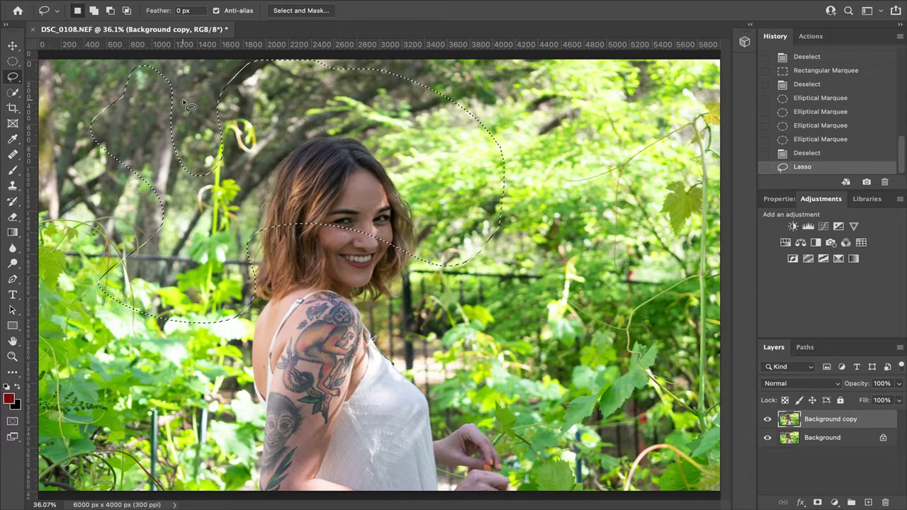
# Draw a closed, straight-edged Polygonal Lasso selection across the trees, the woman's face and shoulder, and the foliage.
pyautogui.rightClick(13, 78)
pyautogui.click(79, 86)
pyautogui.click(117, 114)
pyautogui.click(333, 106)
pyautogui.click(537, 174)
pyautogui.click(462, 278)
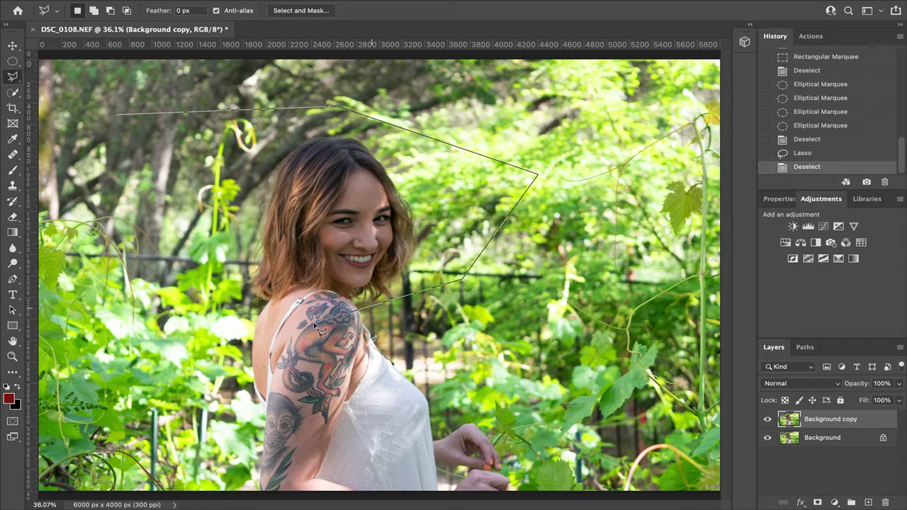
pyautogui.click(195, 347)
pyautogui.click(112, 333)
pyautogui.click(133, 252)
pyautogui.click(324, 220)
pyautogui.click(328, 156)
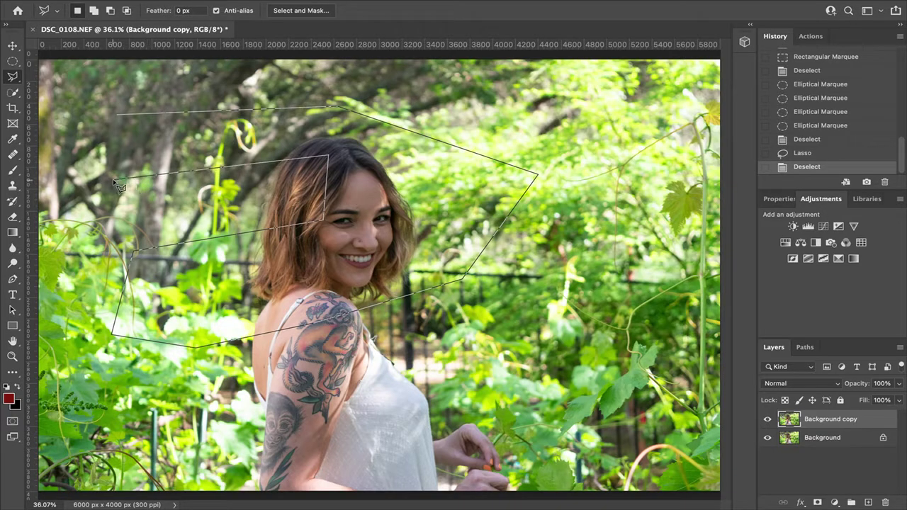
pyautogui.click(58, 125)
pyautogui.doubleClick(122, 76)
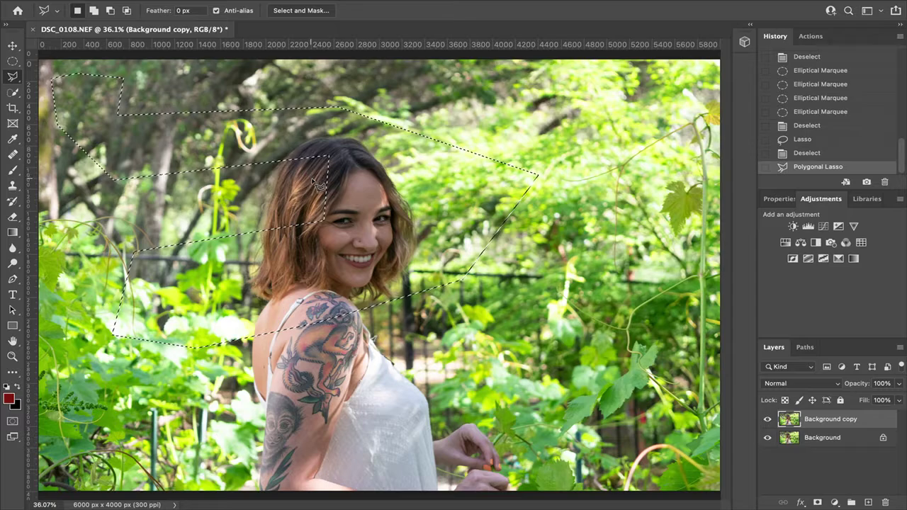
# Move the selected pixels down and to the right across the photo, and undo the move.
pyautogui.click(12, 45)
pyautogui.moveTo(396, 196)
pyautogui.mouseDown()
pyautogui.moveTo(374, 244)
pyautogui.moveTo(546, 293)
pyautogui.moveTo(480, 283)
pyautogui.mouseUp()
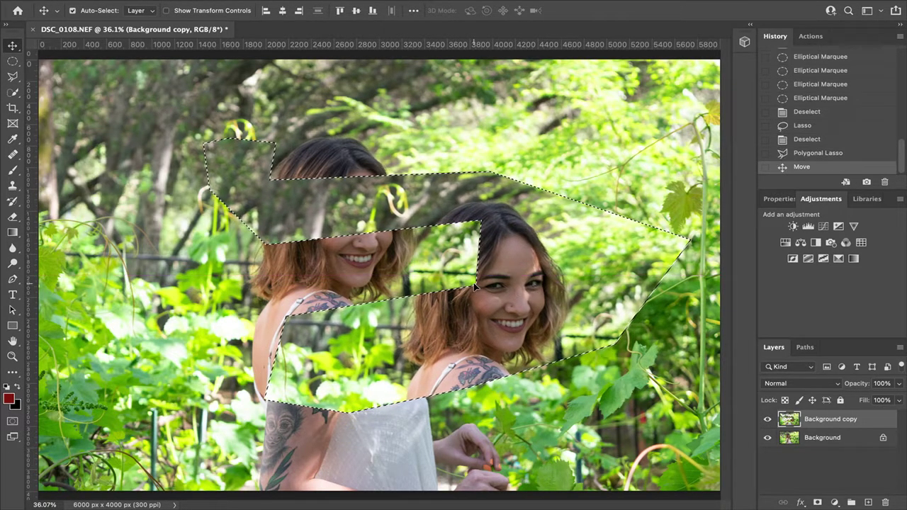
pyautogui.hotkey('ctrl', 'z')
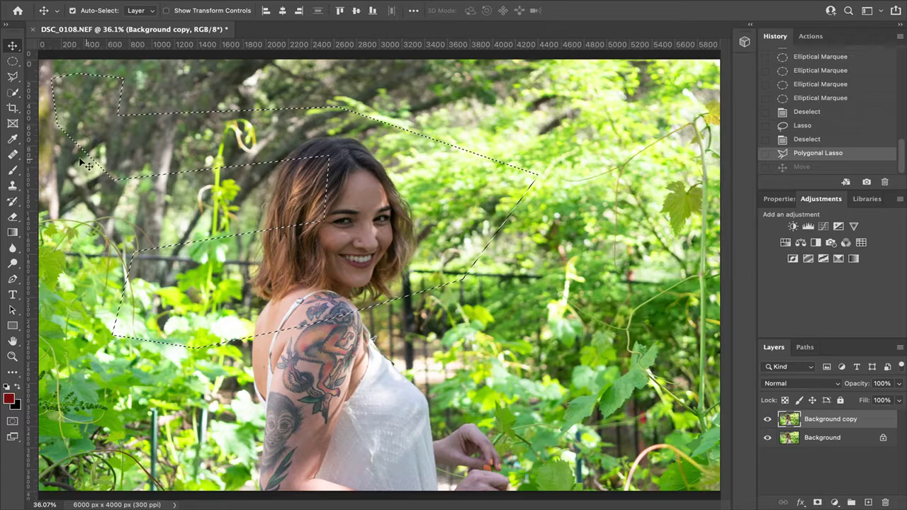
# Switch to the Magnetic Lasso tool and clear the polygonal selection.
pyautogui.click(18, 77)
pyautogui.rightClick(19, 77)
pyautogui.click(71, 102)
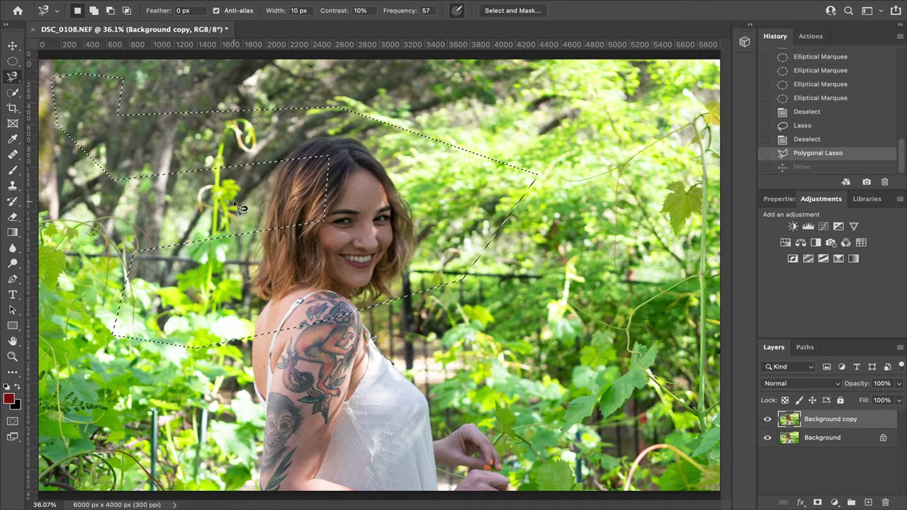
pyautogui.hotkey('ctrl', 'd')
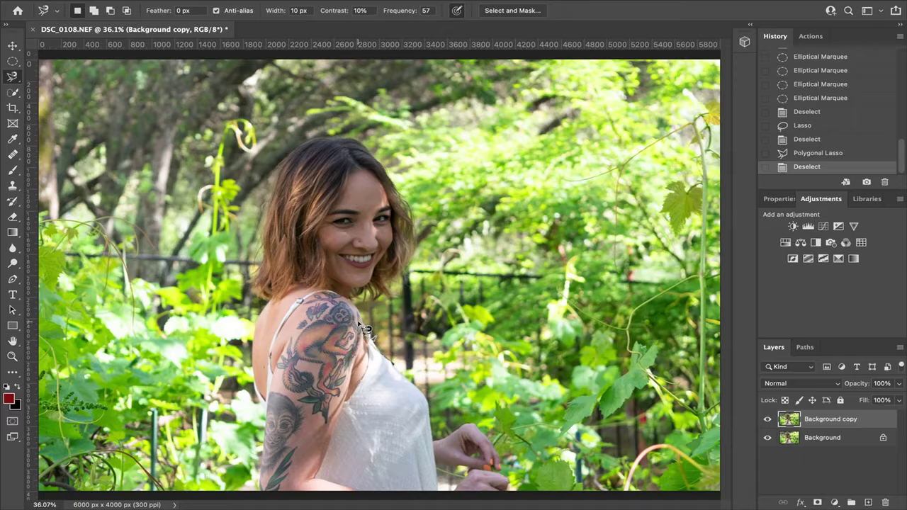
# Try tracing the white top's outer edge with the Magnetic Lasso at 100% zoom, and clear the resulting selection.
pyautogui.hotkey('ctrl', '+')
pyautogui.hotkey('ctrl', '+')
pyautogui.hotkey('ctrl', '+')
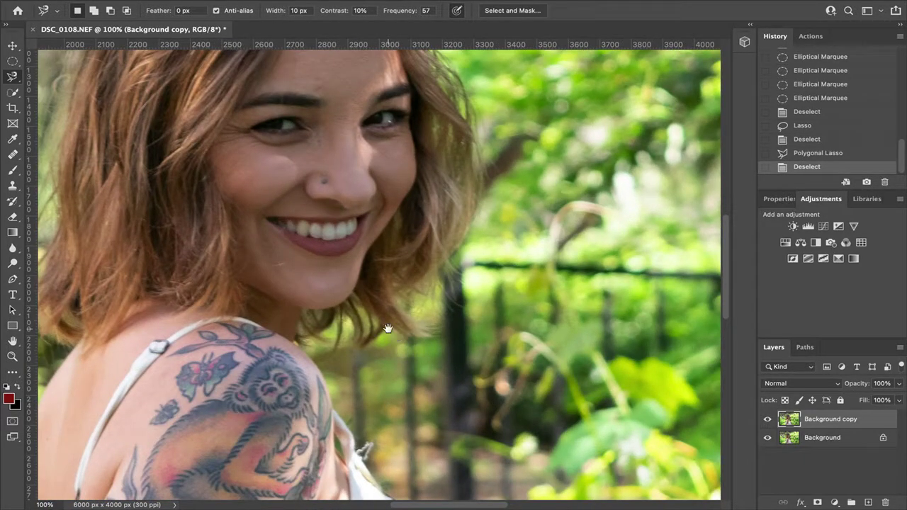
pyautogui.moveTo(452, 388); pyautogui.dragTo(433, 239)
pyautogui.moveTo(437, 347); pyautogui.dragTo(383, 133)
pyautogui.moveTo(381, 200); pyautogui.dragTo(276, 89)
pyautogui.moveTo(436, 186)
pyautogui.mouseDown()
pyautogui.moveTo(469, 227)
pyautogui.moveTo(688, 283)
pyautogui.mouseUp()
pyautogui.moveTo(146, 228)
pyautogui.mouseDown()
pyautogui.moveTo(285, 258)
pyautogui.moveTo(213, 154)
pyautogui.moveTo(140, 144)
pyautogui.mouseUp()
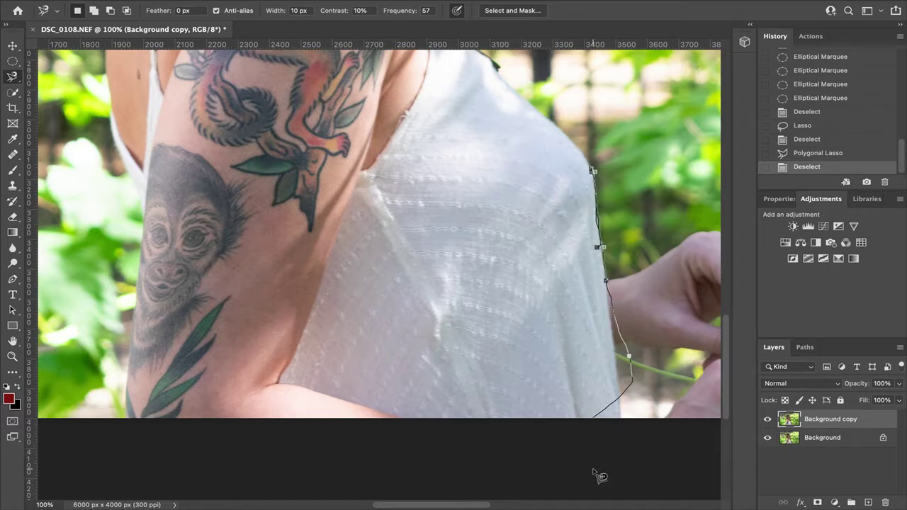
pyautogui.click(572, 326)
pyautogui.hotkey('ctrl', 'd')
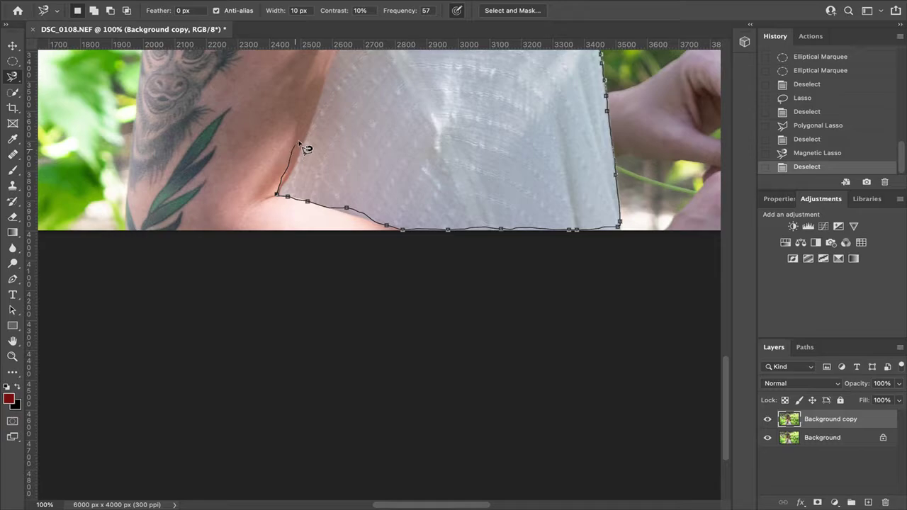
# Close a Magnetic Lasso selection around the lower part of the white top, and deselect it.
pyautogui.doubleClick(377, 101)
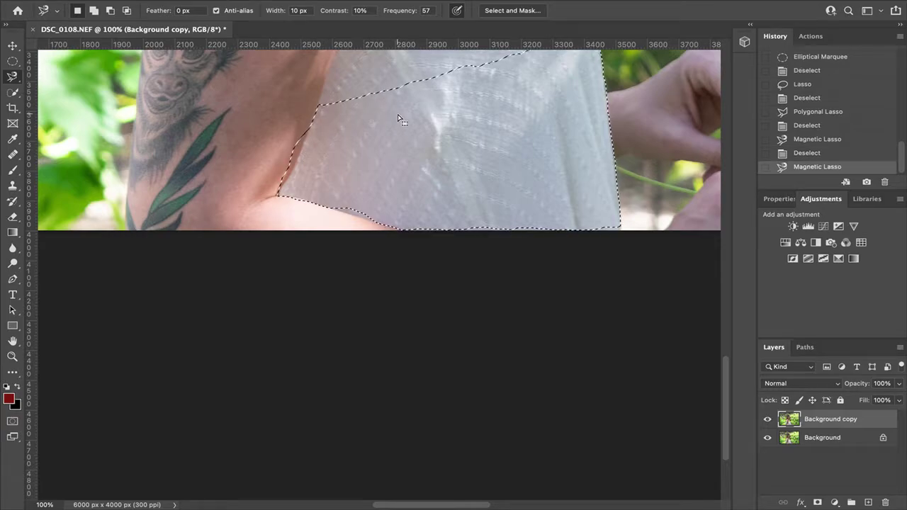
pyautogui.scroll(6, 397, 117)
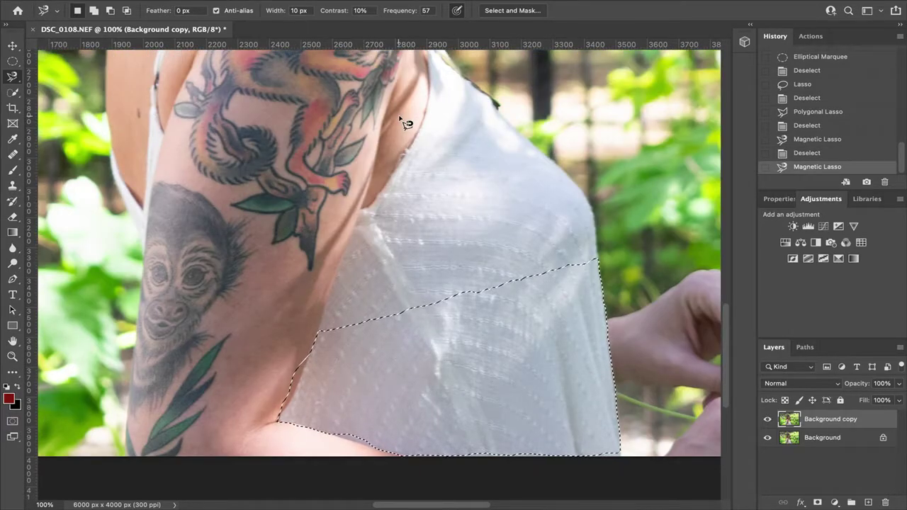
pyautogui.hotkey('ctrl', 'd')
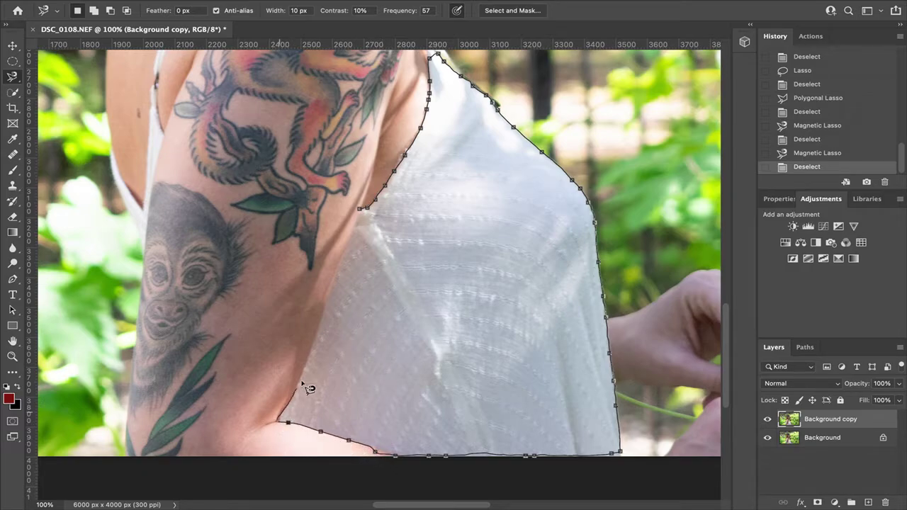
# Select the whole white top with the Magnetic Lasso, test a smaller selection on the fabric, and undo back to the full outline.
pyautogui.click(368, 217)
pyautogui.hotkey('ctrl', 'd')
pyautogui.click(360, 210)
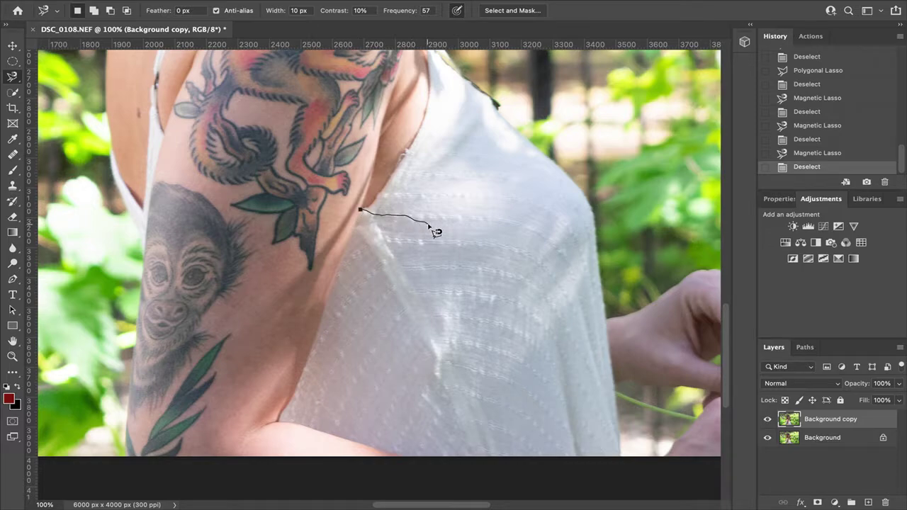
pyautogui.doubleClick(437, 206)
pyautogui.hotkey('ctrl', 'z')
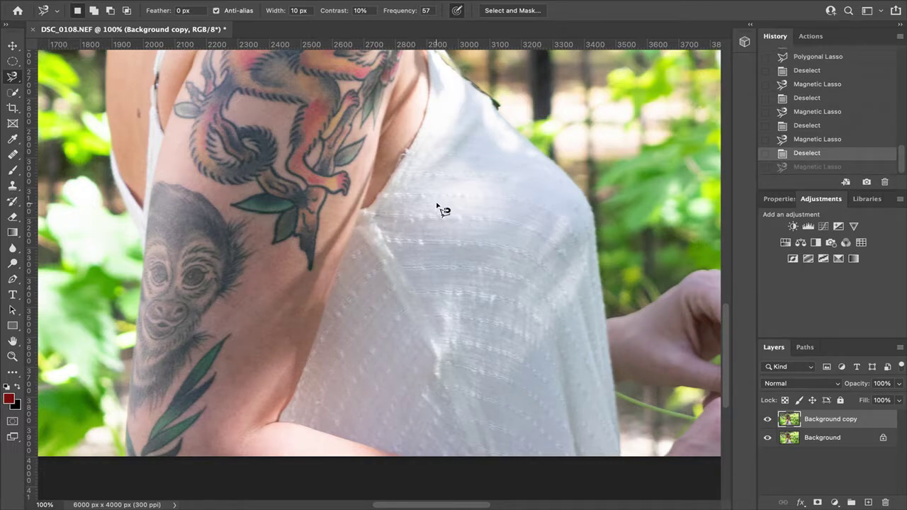
pyautogui.hotkey('ctrl', 'z')
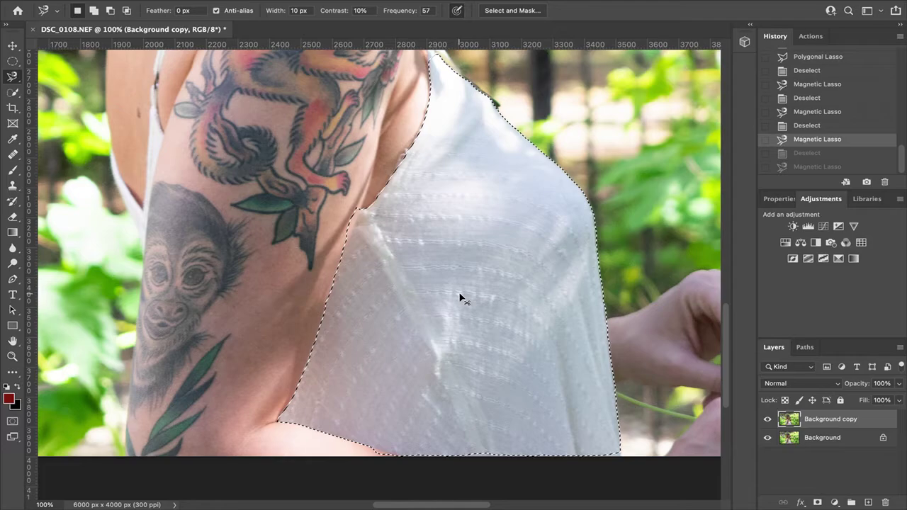
pyautogui.hotkey('ctrl', '0')
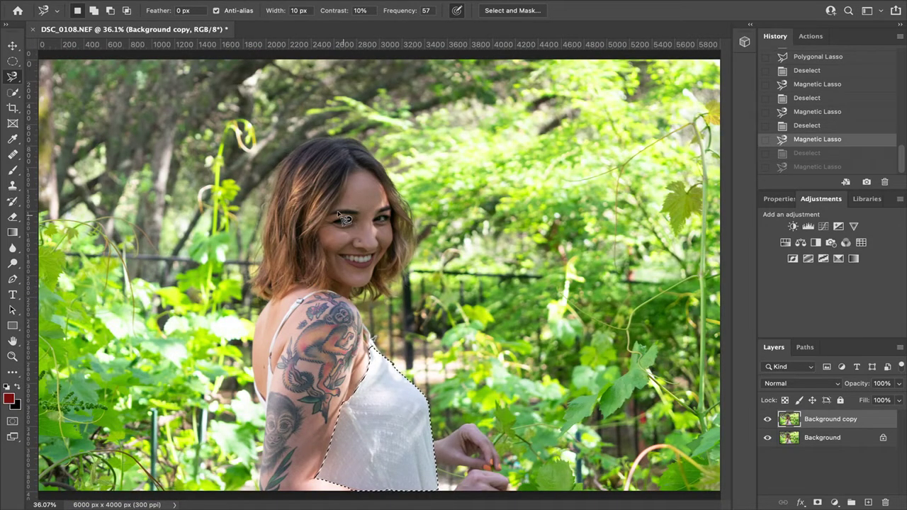
# Draw a Rectangular Marquee around the woman's head and shoulders, and add three overlapping rectangles to the selection.
pyautogui.click(12, 61)
pyautogui.click(63, 60)
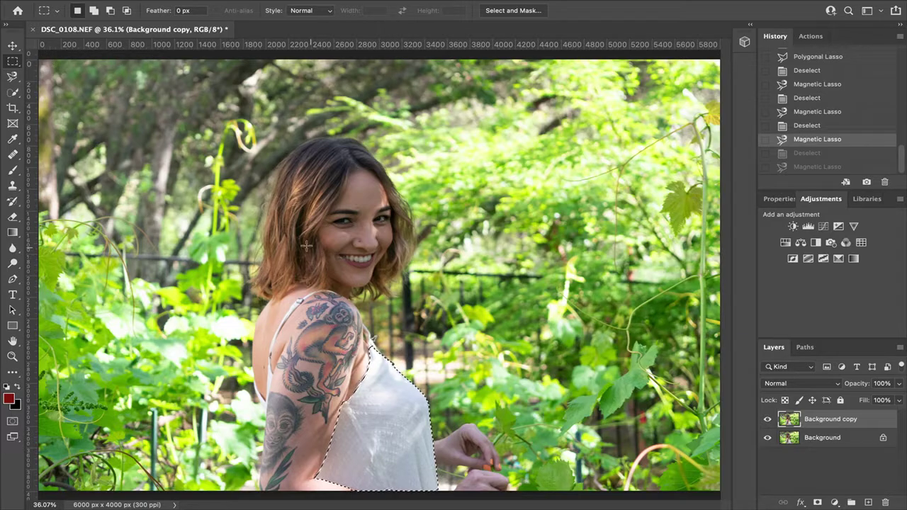
pyautogui.moveTo(216, 140); pyautogui.dragTo(502, 366)
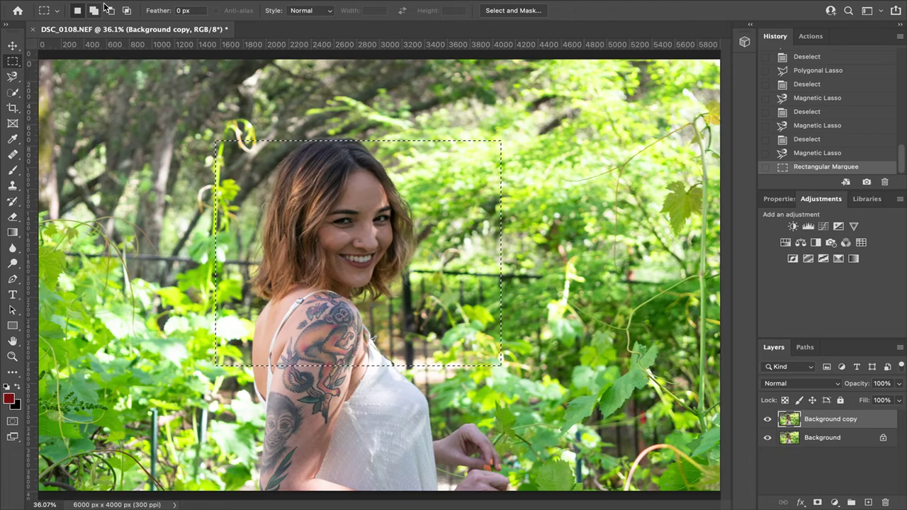
pyautogui.click(94, 11)
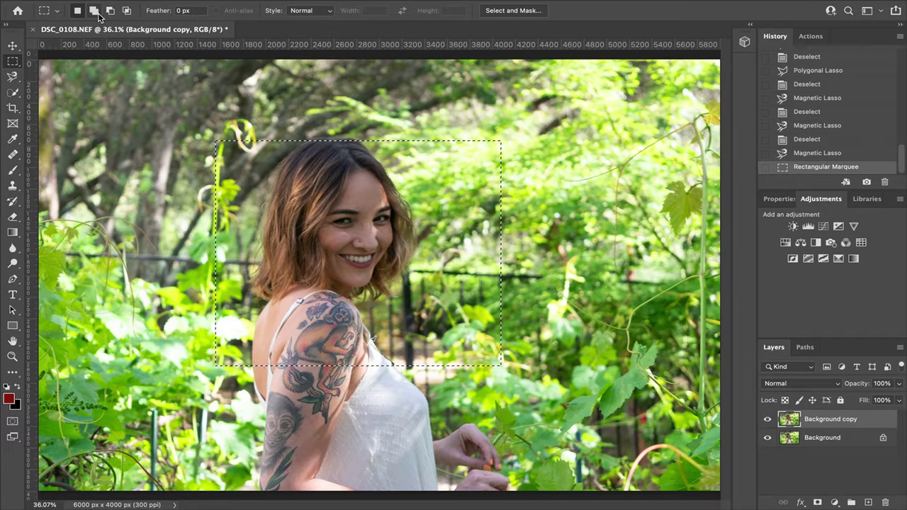
pyautogui.moveTo(163, 80); pyautogui.dragTo(350, 238)
pyautogui.moveTo(521, 217); pyautogui.dragTo(348, 321)
pyautogui.moveTo(563, 406); pyautogui.dragTo(421, 347)
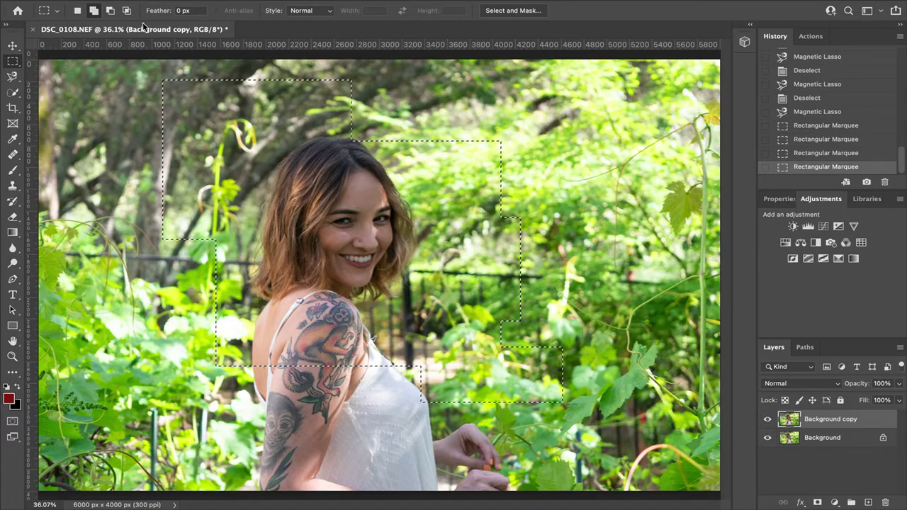
# Subtract a rectangle over the woman's hair and face from the combined selection, and deselect everything.
pyautogui.moveTo(235, 144); pyautogui.dragTo(356, 272)
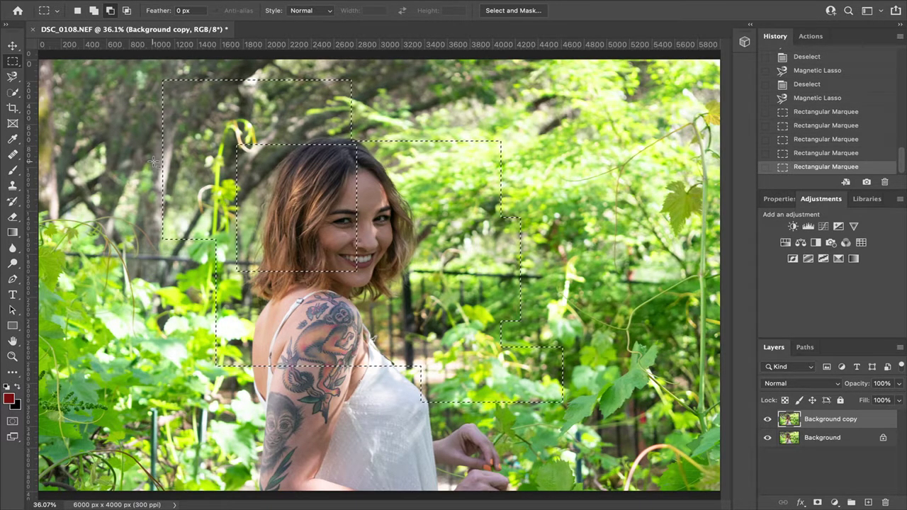
pyautogui.hotkey('ctrl', 'd')
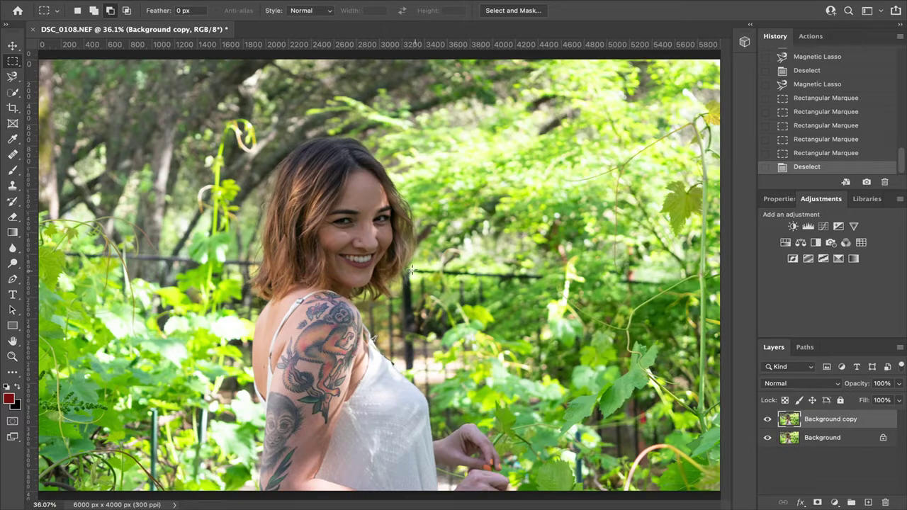
# Draw a rectangular selection around the woman's face and add five smaller rectangles around its edges.
pyautogui.moveTo(294, 177); pyautogui.dragTo(407, 306)
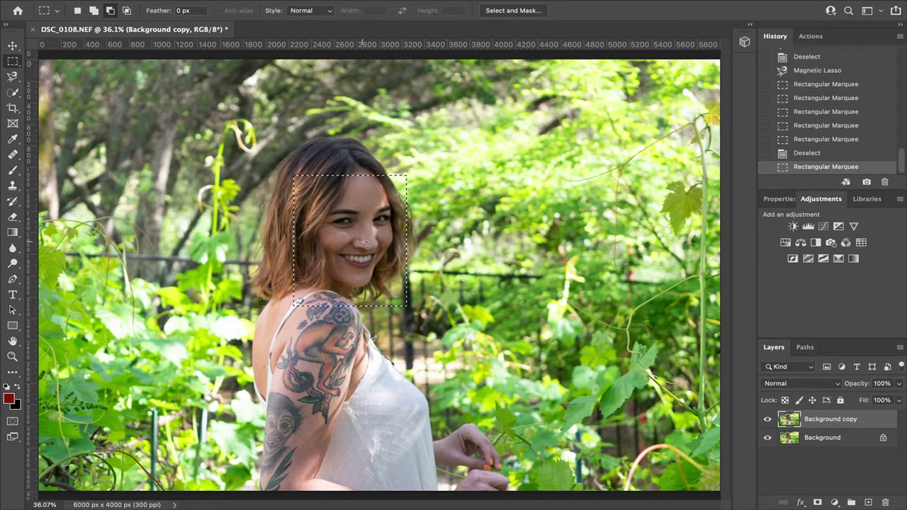
pyautogui.press('shift')
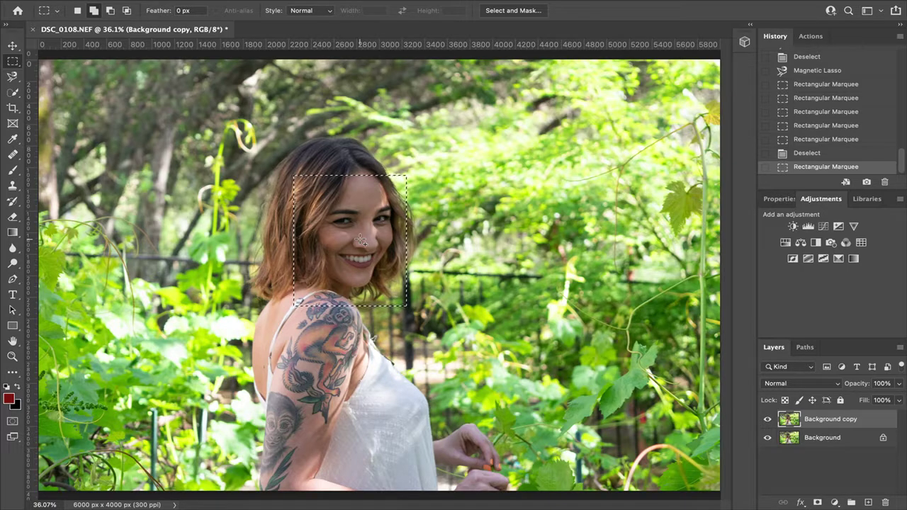
pyautogui.moveTo(266, 168); pyautogui.dragTo(379, 256)
pyautogui.moveTo(377, 156); pyautogui.dragTo(438, 224)
pyautogui.moveTo(366, 276); pyautogui.dragTo(437, 338)
pyautogui.moveTo(295, 289); pyautogui.dragTo(357, 349)
pyautogui.moveTo(251, 291); pyautogui.dragTo(343, 342)
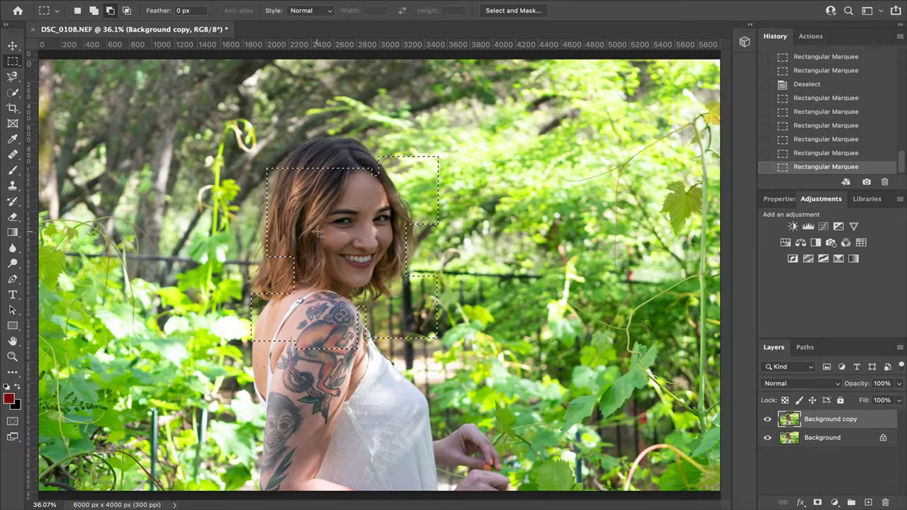
# Subtract two overlapping rectangles over the woman's face from the selection, and deselect everything.
pyautogui.moveTo(307, 213); pyautogui.dragTo(357, 263)
pyautogui.moveTo(341, 192); pyautogui.dragTo(397, 245)
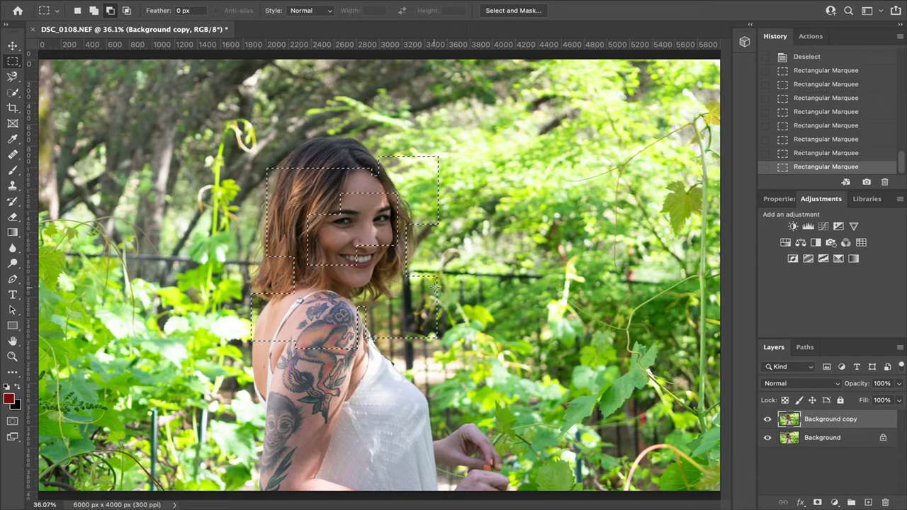
pyautogui.hotkey('ctrl', 'd')
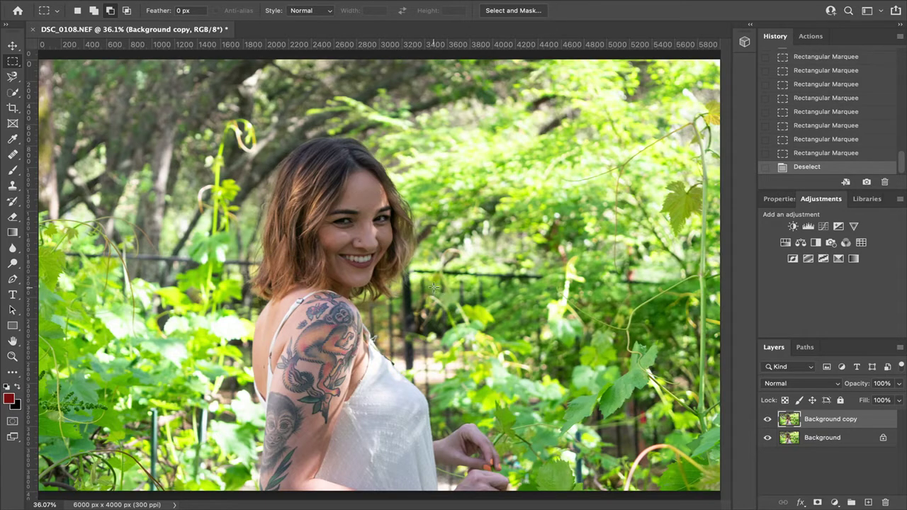
# Select the woman's face, tattooed arm, white top and hands with the Quick Selection tool at brush size 150.
pyautogui.click(14, 93)
pyautogui.rightClick(17, 93)
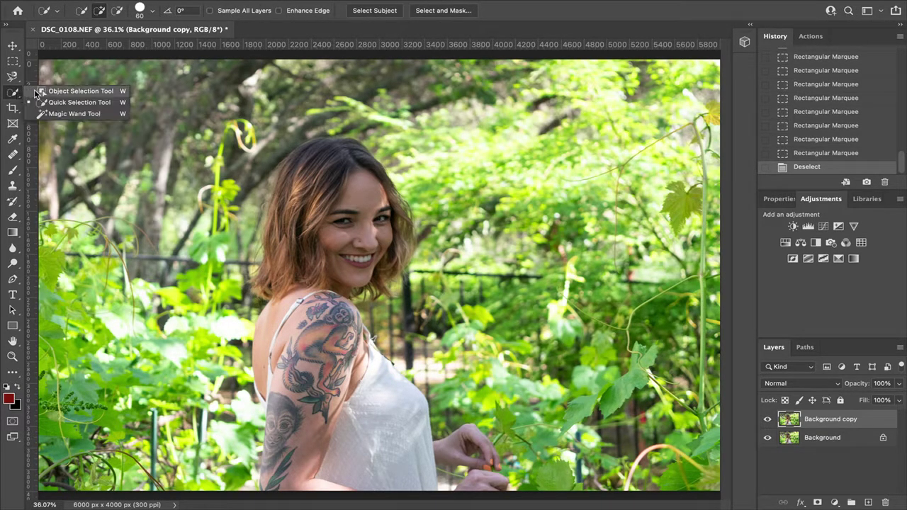
pyautogui.click(59, 105)
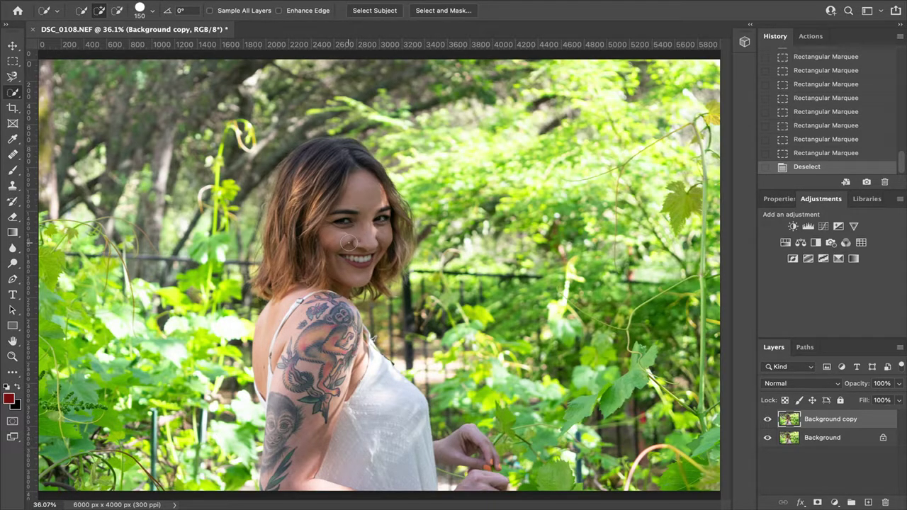
pyautogui.moveTo(349, 243)
pyautogui.mouseDown()
pyautogui.moveTo(369, 238)
pyautogui.moveTo(318, 244)
pyautogui.moveTo(312, 198)
pyautogui.moveTo(321, 168)
pyautogui.moveTo(298, 199)
pyautogui.moveTo(287, 255)
pyautogui.moveTo(309, 382)
pyautogui.moveTo(337, 386)
pyautogui.mouseUp()
pyautogui.moveTo(377, 460); pyautogui.dragTo(377, 462)
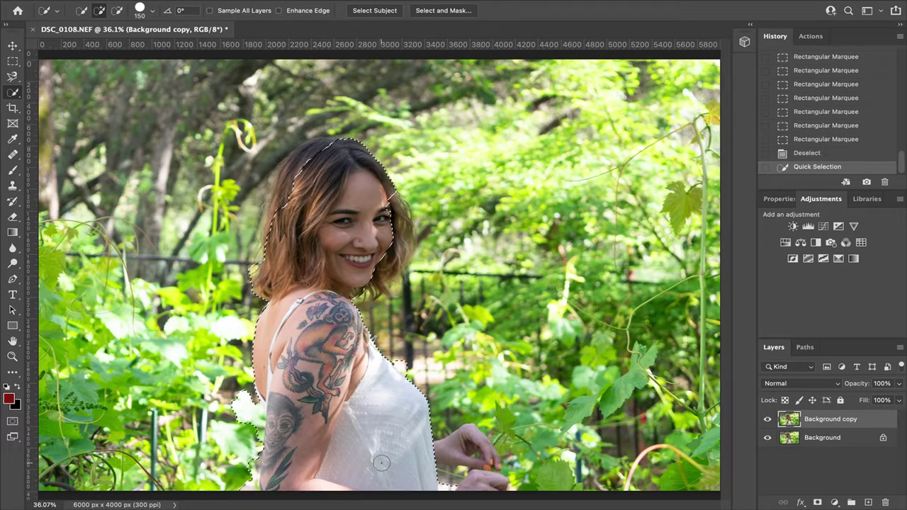
pyautogui.moveTo(482, 428); pyautogui.dragTo(484, 485)
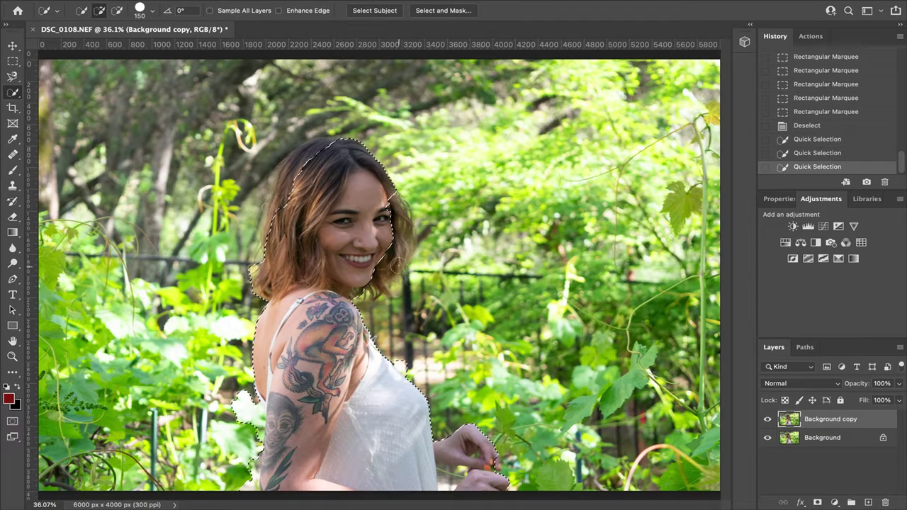
# Extend the quick selection over the hair on both sides of the woman's head and across its crown.
pyautogui.moveTo(384, 260)
pyautogui.mouseDown()
pyautogui.moveTo(394, 240)
pyautogui.moveTo(385, 207)
pyautogui.mouseUp()
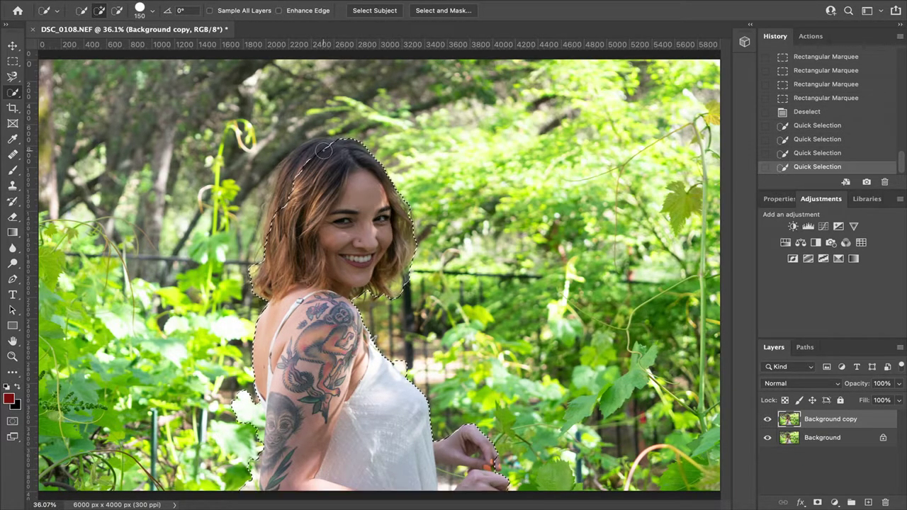
pyautogui.click(312, 157)
pyautogui.click(294, 173)
pyautogui.click(283, 193)
pyautogui.click(280, 205)
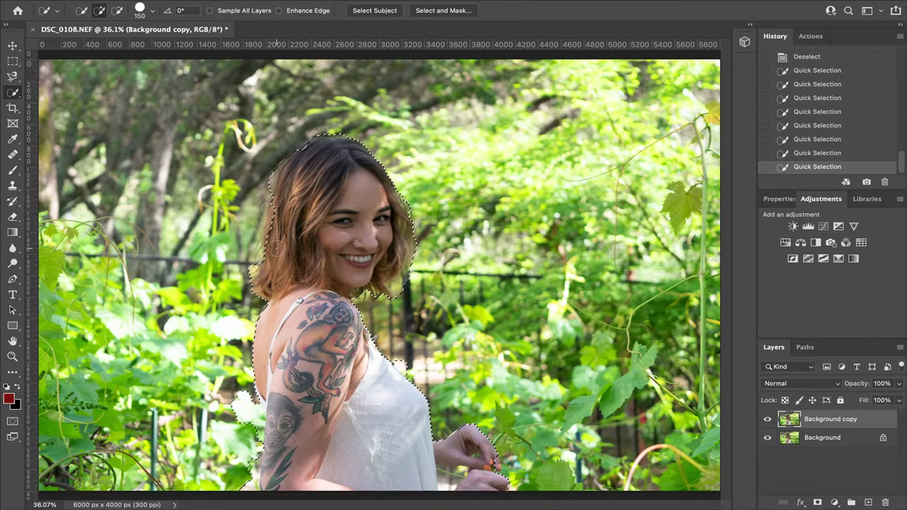
pyautogui.click(274, 228)
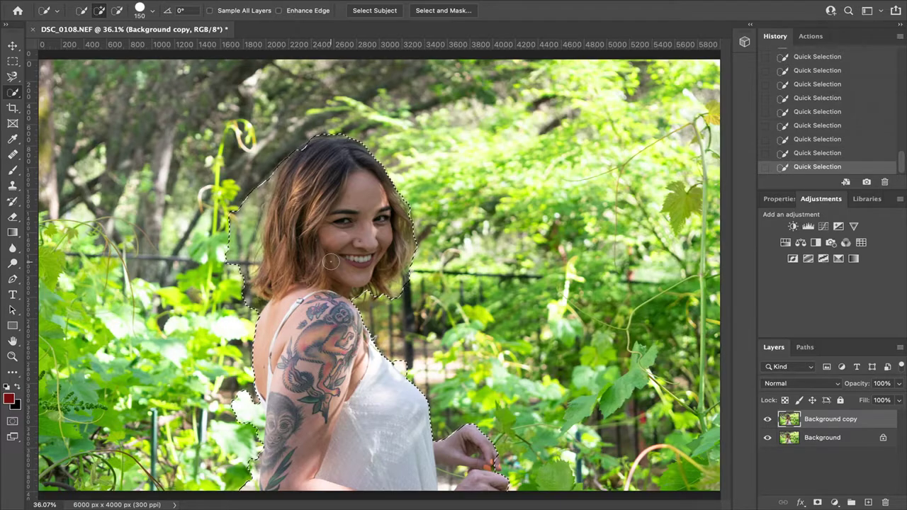
# Zoom in and out on the photo to view the selection at different scales, and fit the image on screen.
pyautogui.press('super+plus')
pyautogui.press('super+plus')
pyautogui.press('super+minus')
pyautogui.press('super+minus')
pyautogui.press('super+minus')
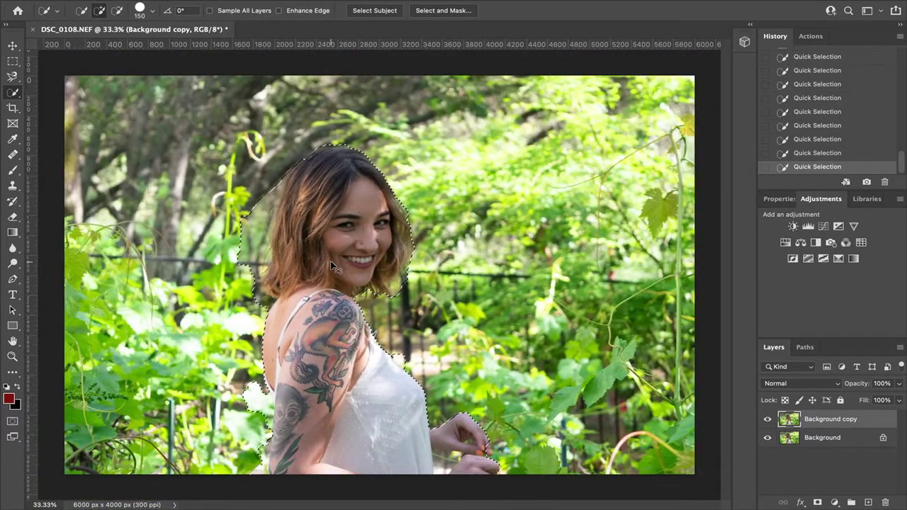
pyautogui.press('super+minus')
pyautogui.press('super+0')
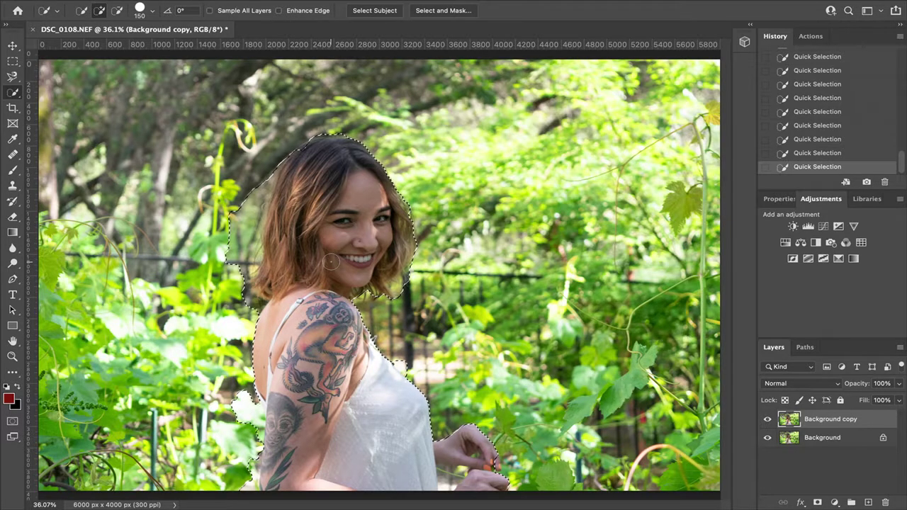
pyautogui.scroll(-5, 331, 261)
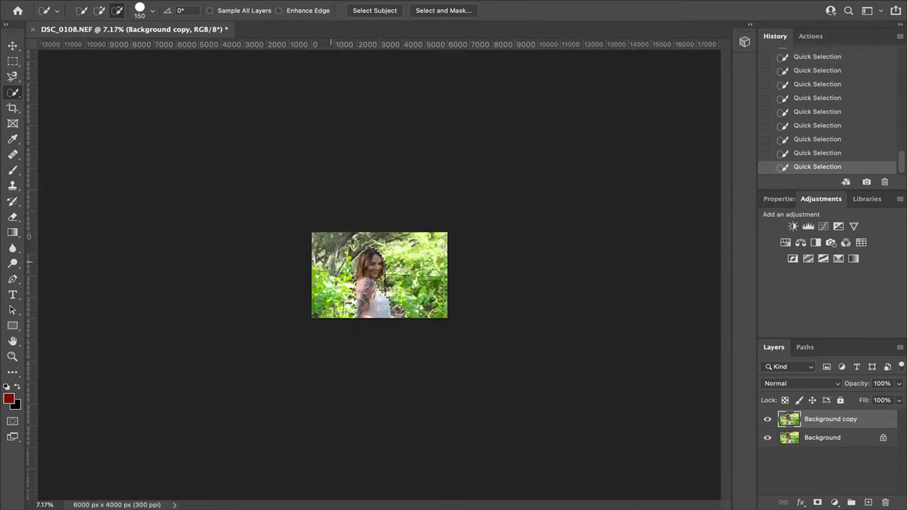
pyautogui.press('super+0')
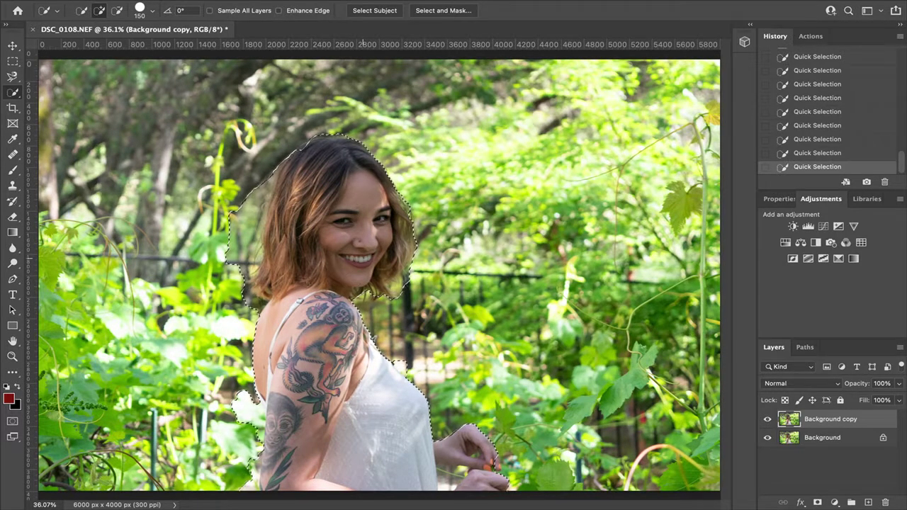
# Brush the quick selection along the upper edge of the woman's hair, extending it into the dark trees behind.
pyautogui.scroll(5, 361, 260)
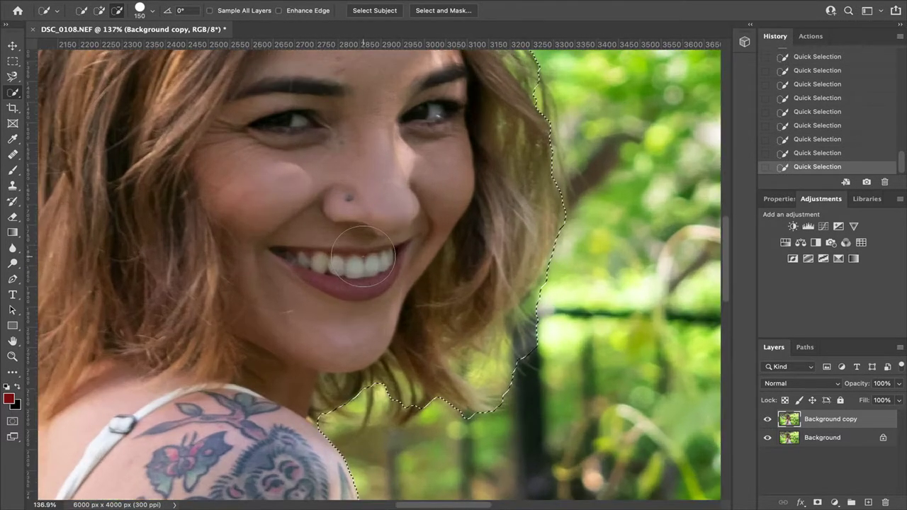
pyautogui.scroll(10, 363, 255)
pyautogui.hscroll(-6, 363, 255)
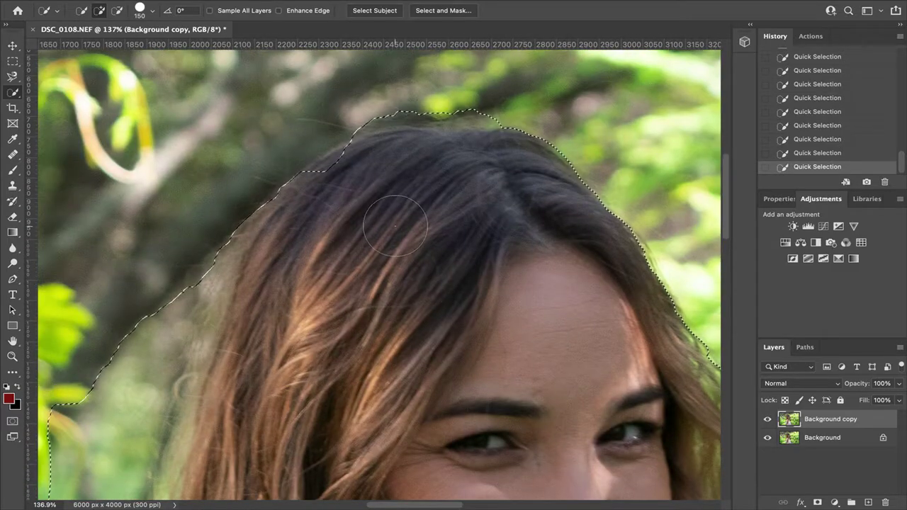
pyautogui.moveTo(395, 226)
pyautogui.mouseDown()
pyautogui.moveTo(366, 128)
pyautogui.moveTo(348, 156)
pyautogui.moveTo(336, 217)
pyautogui.moveTo(345, 175)
pyautogui.mouseUp()
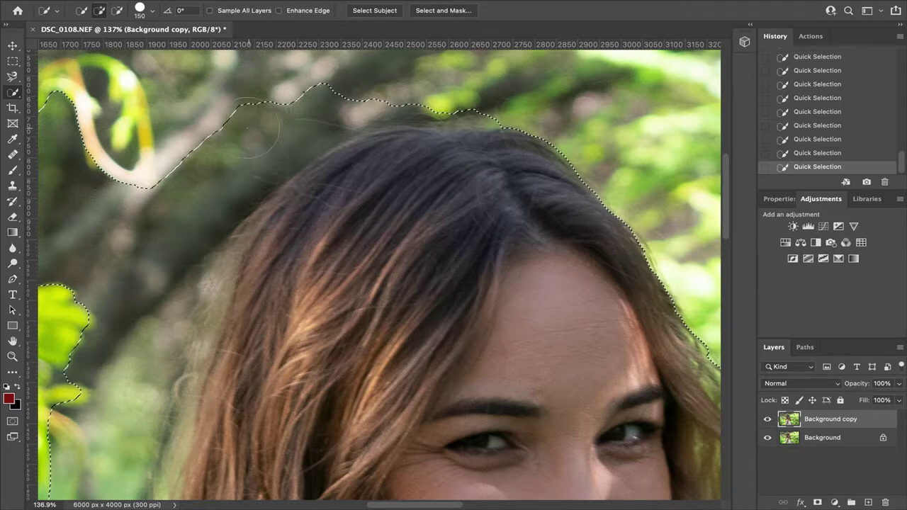
# Subtract the dark trees above the woman's hair from the quick selection, following the crown and the outer hair edge.
pyautogui.moveTo(230, 152)
pyautogui.mouseDown()
pyautogui.moveTo(330, 80)
pyautogui.moveTo(372, 90)
pyautogui.moveTo(425, 82)
pyautogui.mouseUp()
pyautogui.click(464, 86)
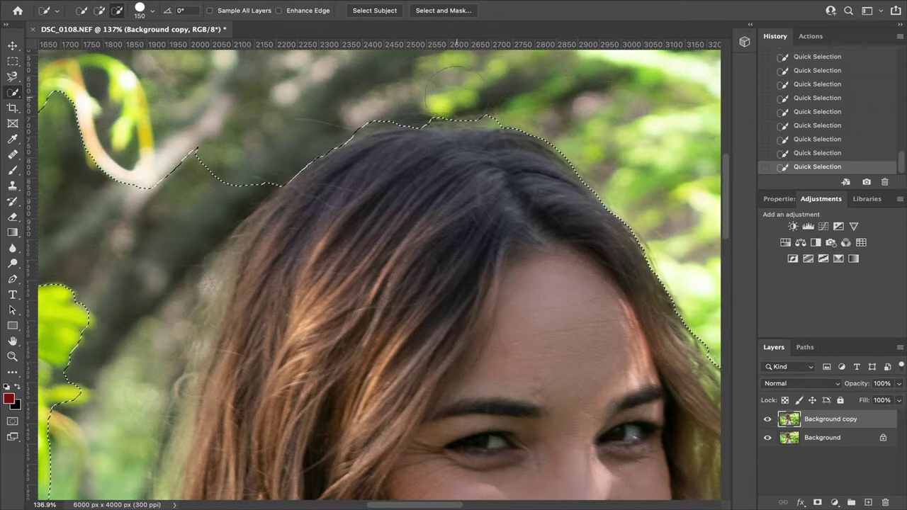
pyautogui.keyDown('alt'); pyautogui.click(383, 95); pyautogui.keyUp('alt')
pyautogui.moveTo(354, 193)
pyautogui.mouseDown()
pyautogui.moveTo(367, 175)
pyautogui.moveTo(472, 106)
pyautogui.mouseUp()
pyautogui.moveTo(336, 92)
pyautogui.mouseDown()
pyautogui.moveTo(296, 94)
pyautogui.moveTo(155, 266)
pyautogui.mouseUp()
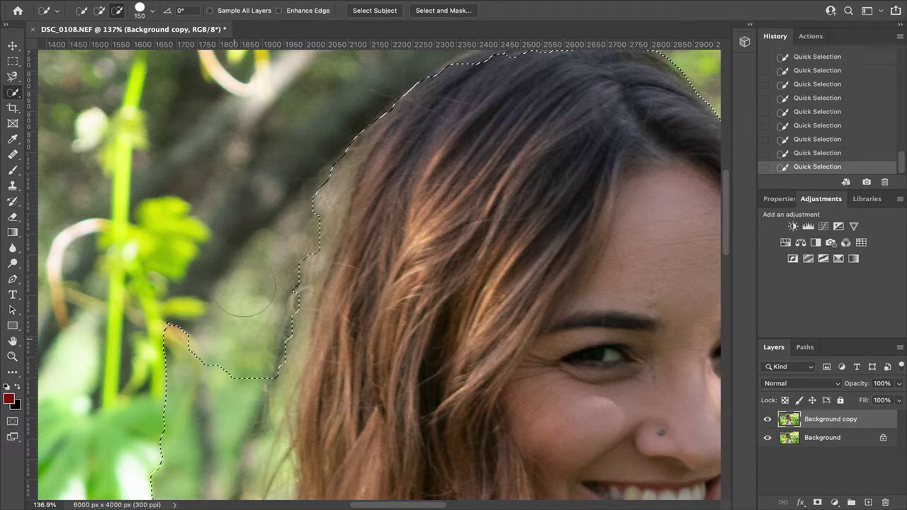
# Remove the blurred foliage beside the long side of the hair from the quick selection, down to the hair ends above the bare shoulder.
pyautogui.moveTo(406, 247); pyautogui.dragTo(413, 180)
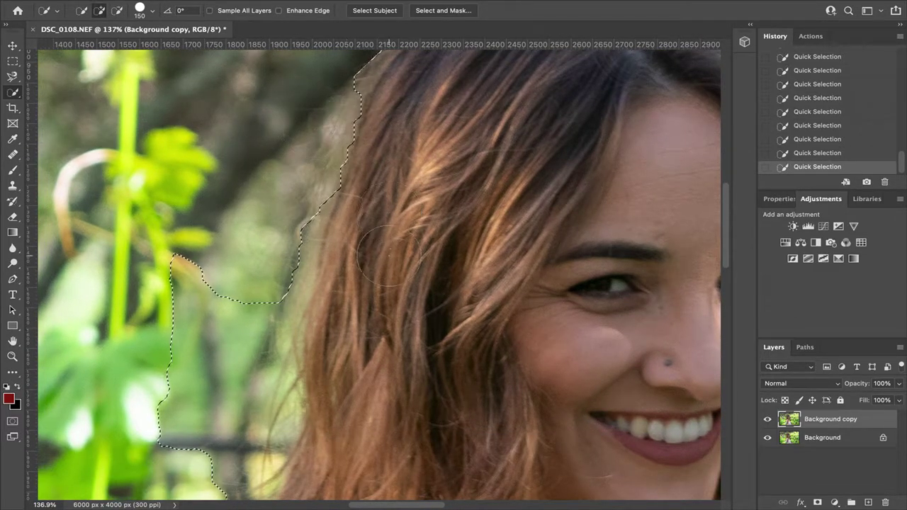
pyautogui.moveTo(328, 318); pyautogui.dragTo(379, 191)
pyautogui.moveTo(280, 126); pyautogui.dragTo(240, 423)
pyautogui.moveTo(312, 295); pyautogui.dragTo(312, 284)
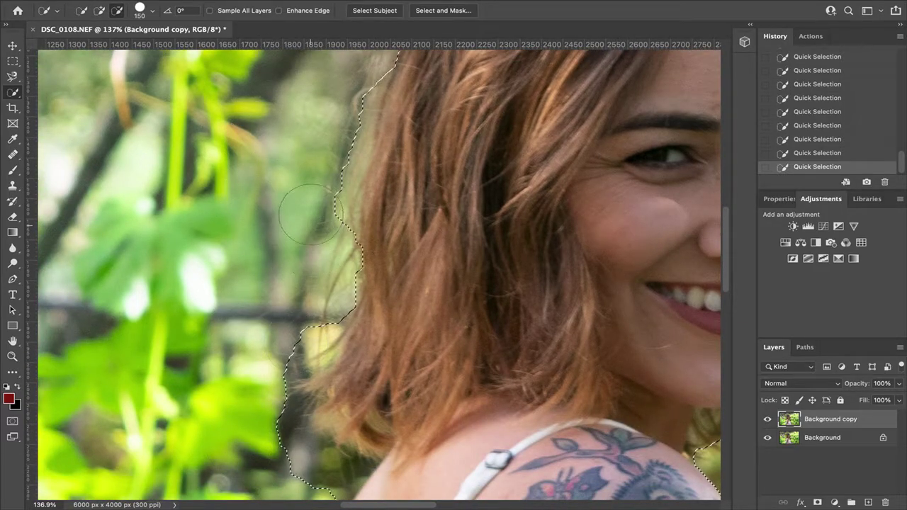
pyautogui.moveTo(442, 285); pyautogui.dragTo(461, 153)
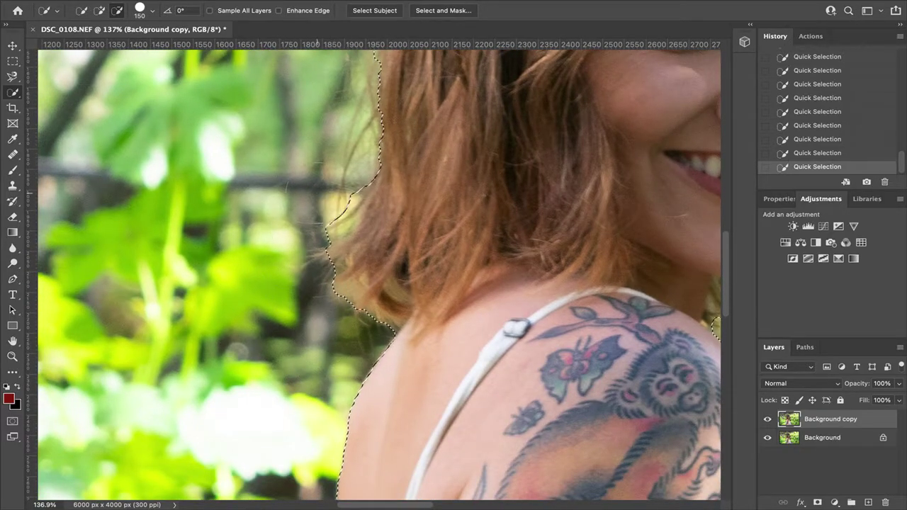
# Clean up the quick selection along the woman's back and tattooed arm, subtracting the foliage down to the photo's bottom edge.
pyautogui.moveTo(450, 292); pyautogui.dragTo(438, 97)
pyautogui.moveTo(435, 322); pyautogui.dragTo(438, 208)
pyautogui.moveTo(437, 355); pyautogui.dragTo(452, 195)
pyautogui.moveTo(301, 360)
pyautogui.mouseDown()
pyautogui.moveTo(293, 239)
pyautogui.moveTo(319, 277)
pyautogui.moveTo(278, 230)
pyautogui.mouseUp()
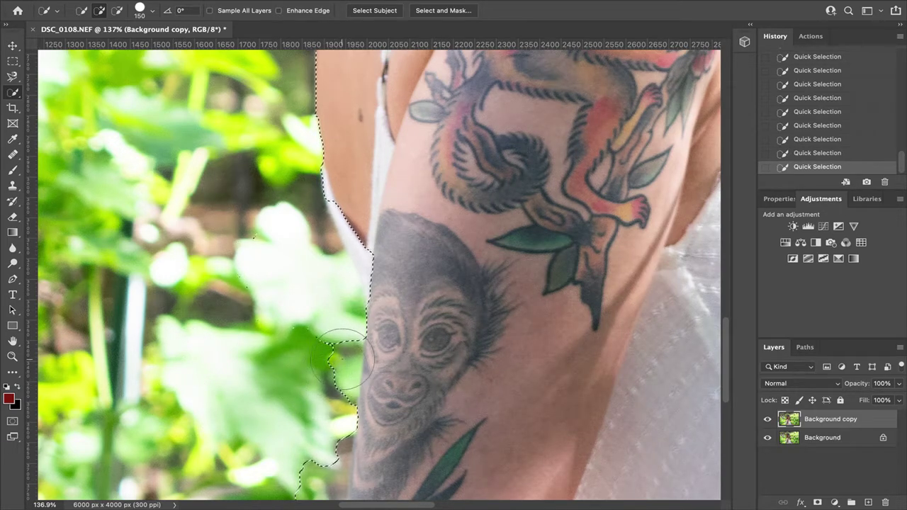
pyautogui.press('alt')
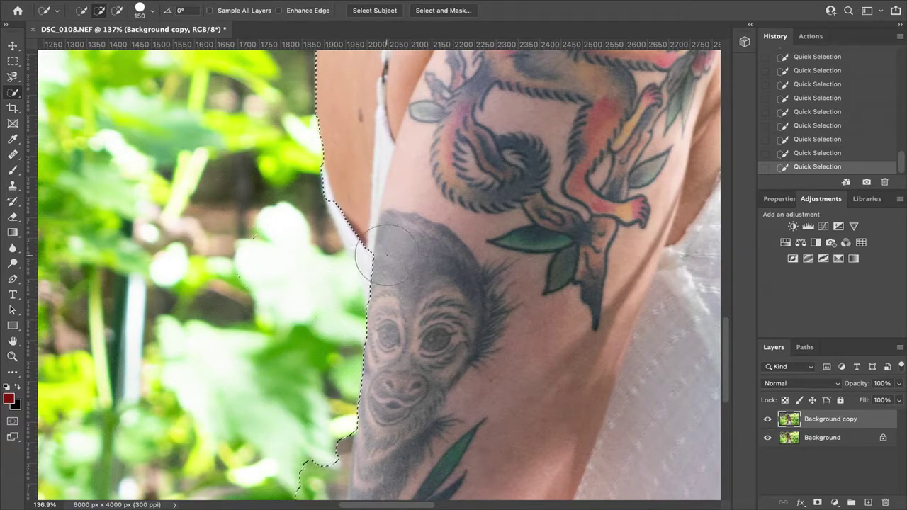
pyautogui.scroll(-6, 360, 283)
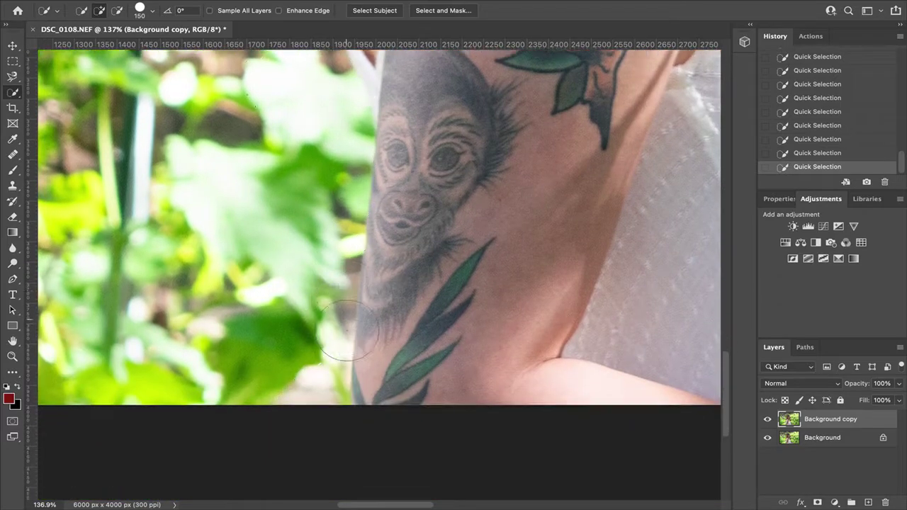
pyautogui.press('alt')
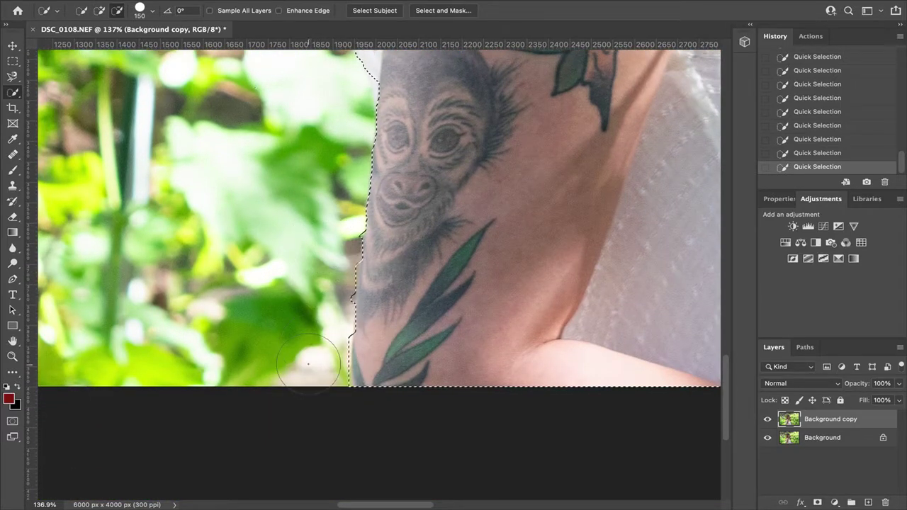
# Refine the quick selection around the hands with brush sizes 90 and 50, subtracting the gap under the forearm and including the outer fingertip.
pyautogui.hscroll(5, 319, 242)
pyautogui.hscroll(15, 446, 341)
pyautogui.scroll(1, 446, 341)
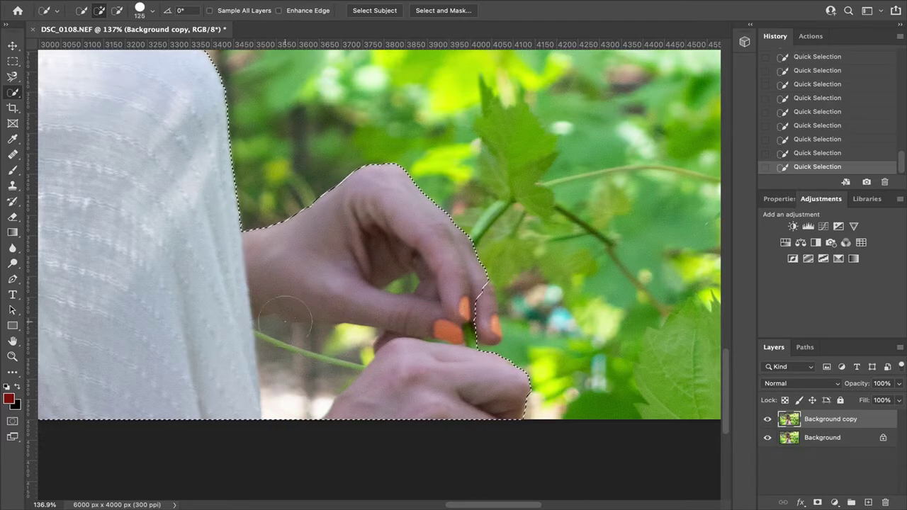
pyautogui.keyDown('alt'); pyautogui.click(311, 359); pyautogui.keyUp('alt')
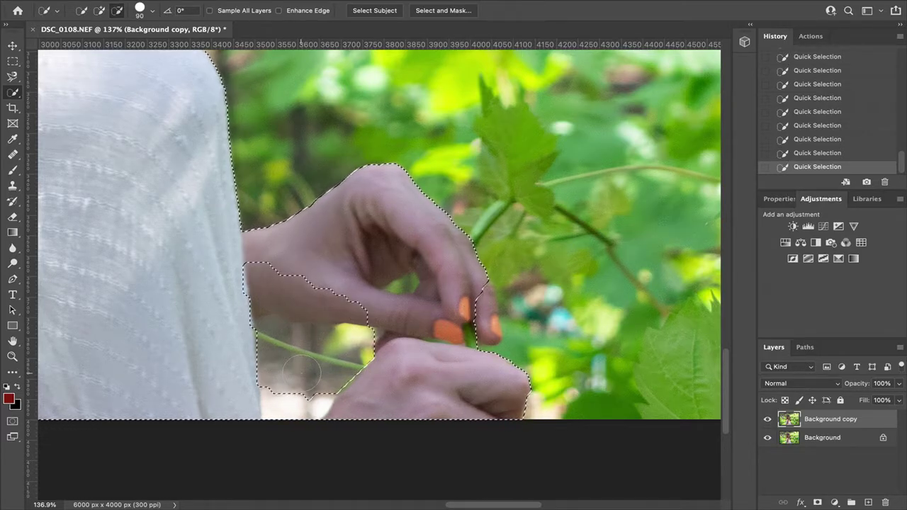
pyautogui.keyDown('alt'); pyautogui.click(295, 403); pyautogui.keyUp('alt')
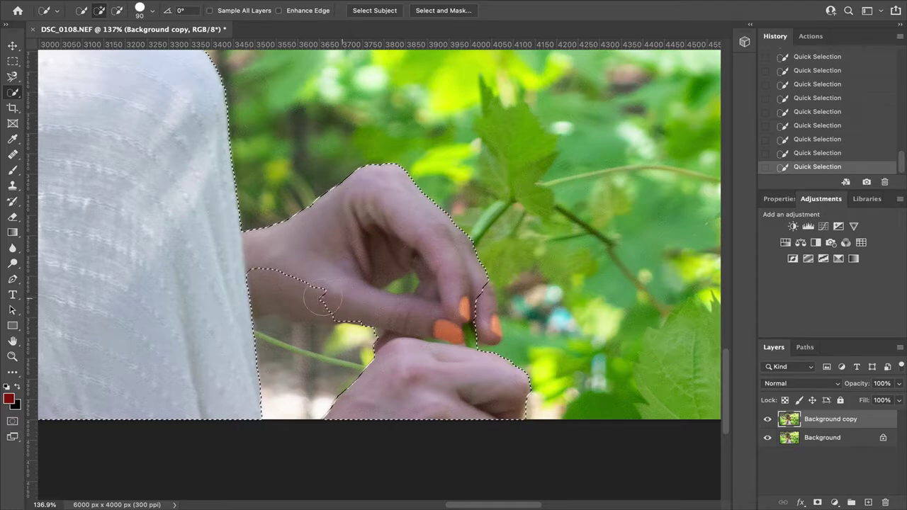
pyautogui.keyDown('alt'); pyautogui.click(312, 339); pyautogui.keyUp('alt')
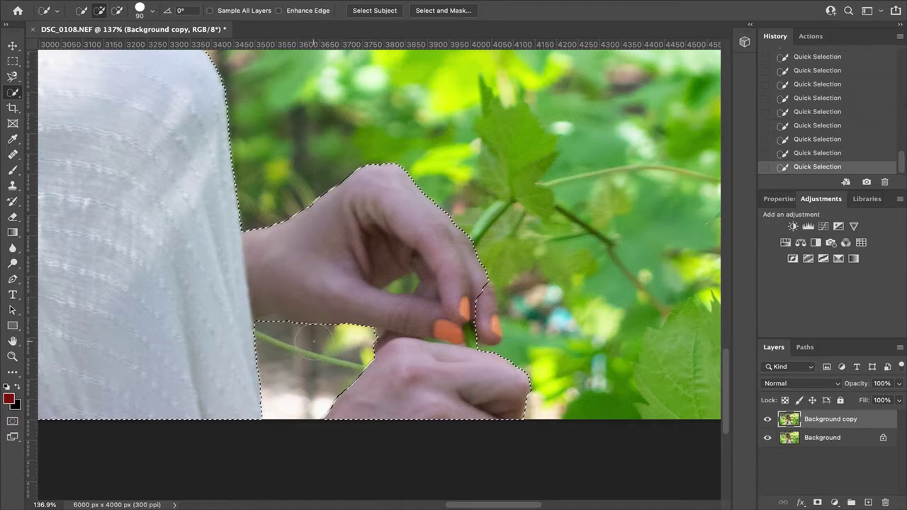
pyautogui.press('alt')
pyautogui.keyDown('alt'); pyautogui.click(275, 339); pyautogui.keyUp('alt')
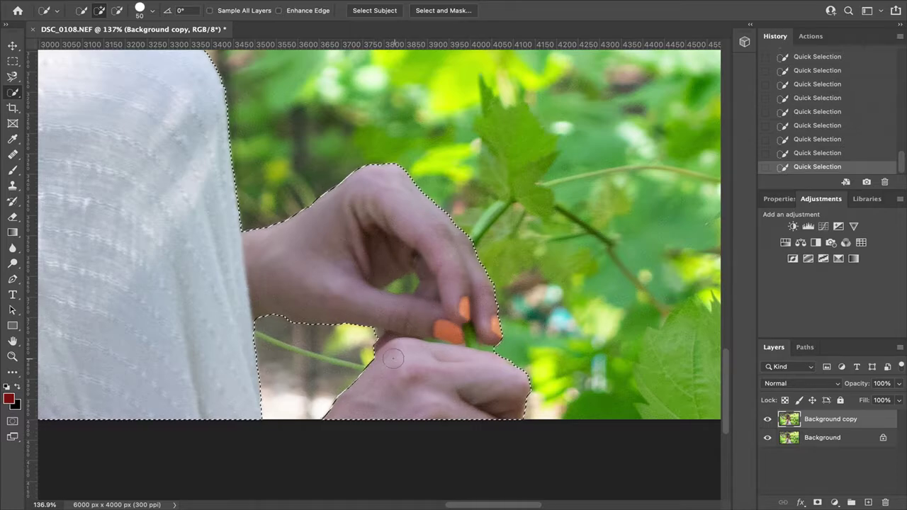
# Subtract the green stem between the orange fingernails from the selection with the Polygonal Lasso tool.
pyautogui.moveTo(12, 76); pyautogui.dragTo(83, 94)
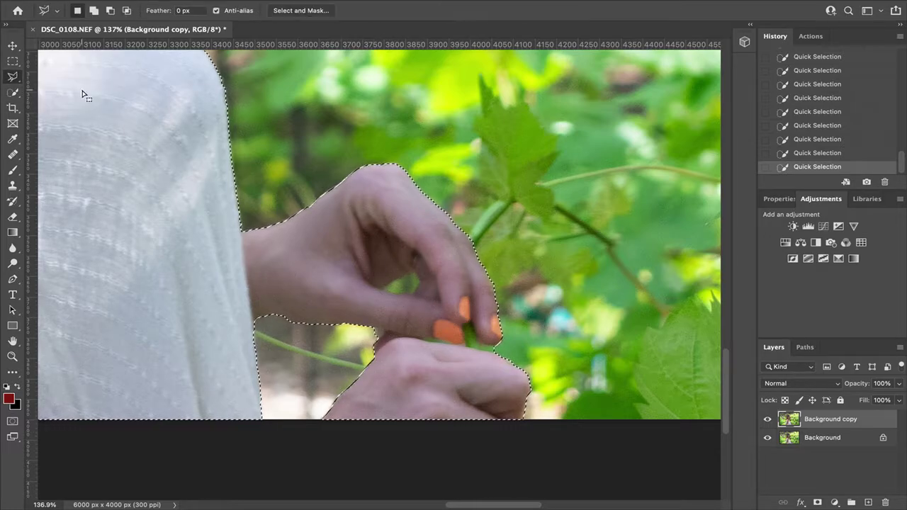
pyautogui.press('alt')
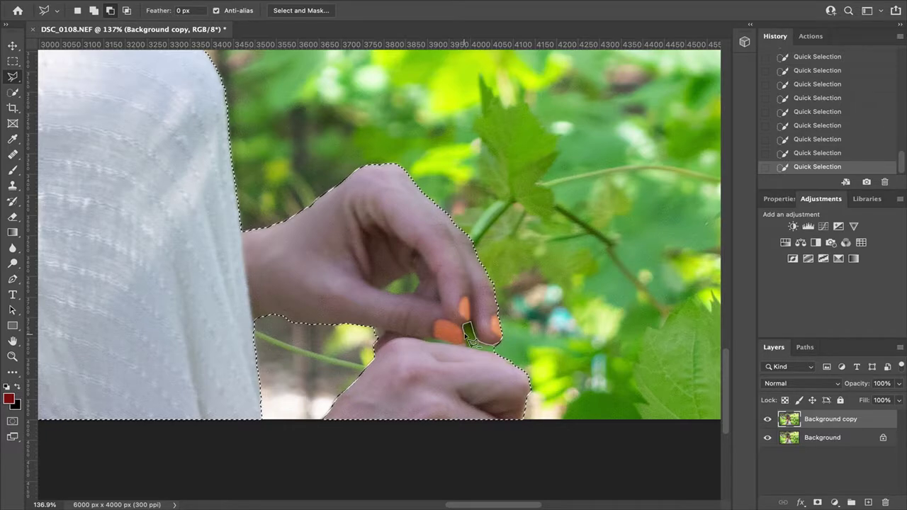
pyautogui.doubleClick(501, 359)
# Subtract the small green gap between the thumb and fingers of the upper hand with the Polygonal Lasso.
pyautogui.press('alt')
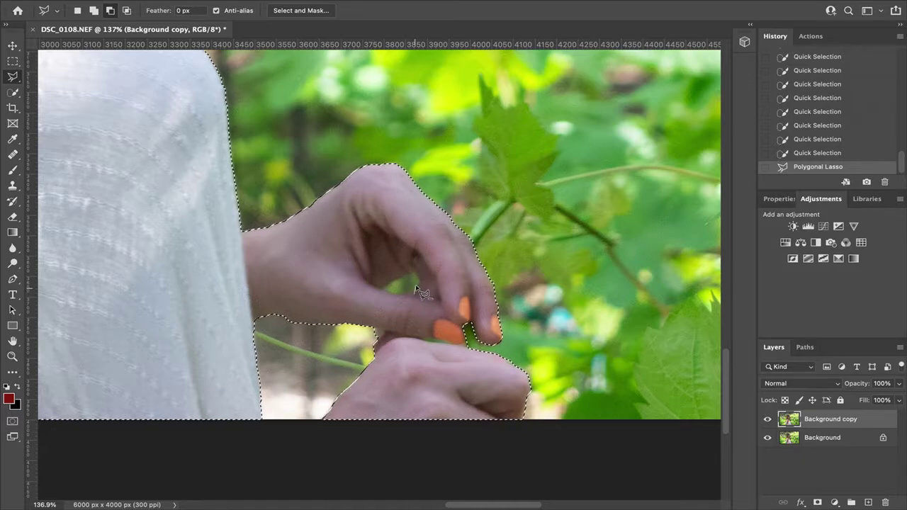
pyautogui.moveTo(416, 277); pyautogui.dragTo(388, 292)
pyautogui.click(384, 289)
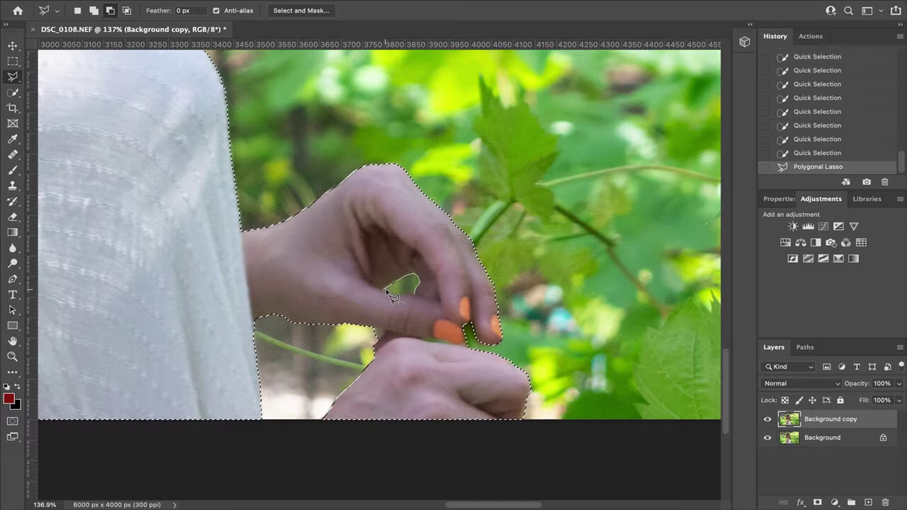
pyautogui.click(398, 292)
pyautogui.doubleClick(414, 294)
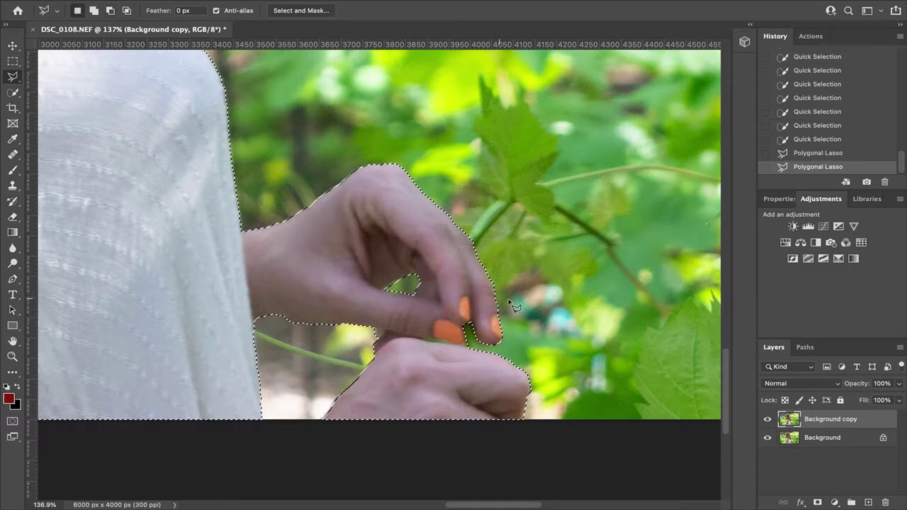
# Fit the image on screen, zoom in on the woman's face and hair, and switch back to the Quick Selection tool.
pyautogui.hotkey('ctrl', '0')
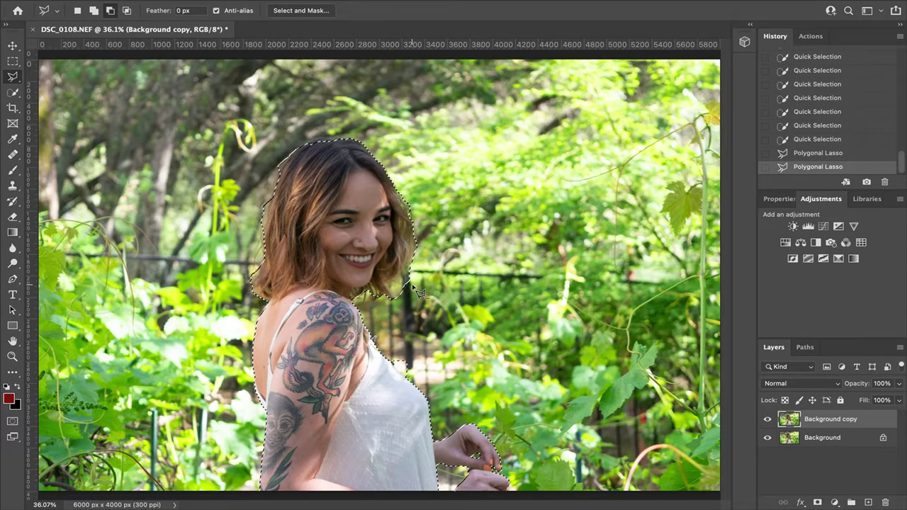
pyautogui.scroll(10, 418, 294)
pyautogui.scroll(-8, 459, 314)
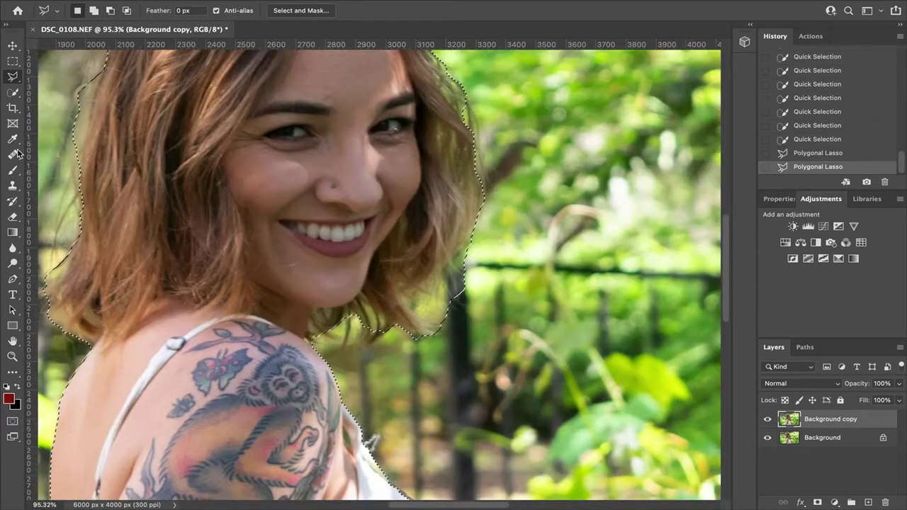
pyautogui.click(12, 155)
pyautogui.click(13, 170)
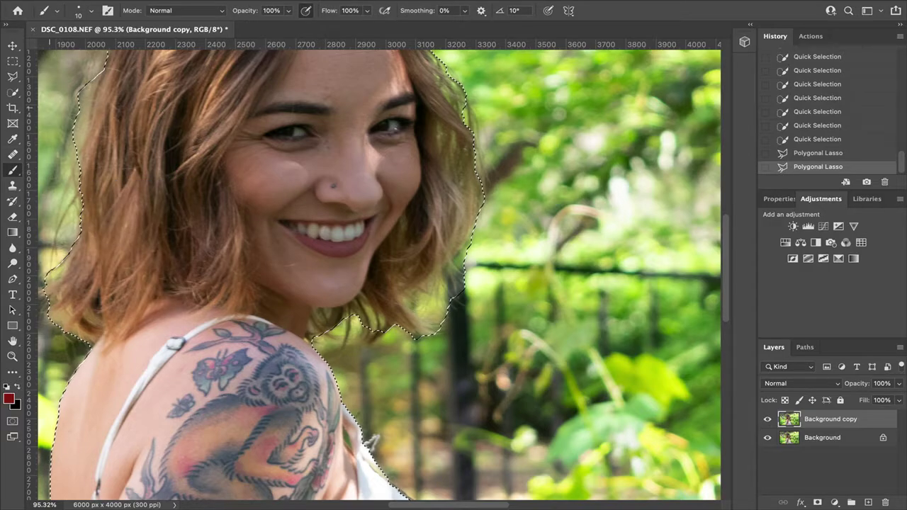
pyautogui.click(15, 95)
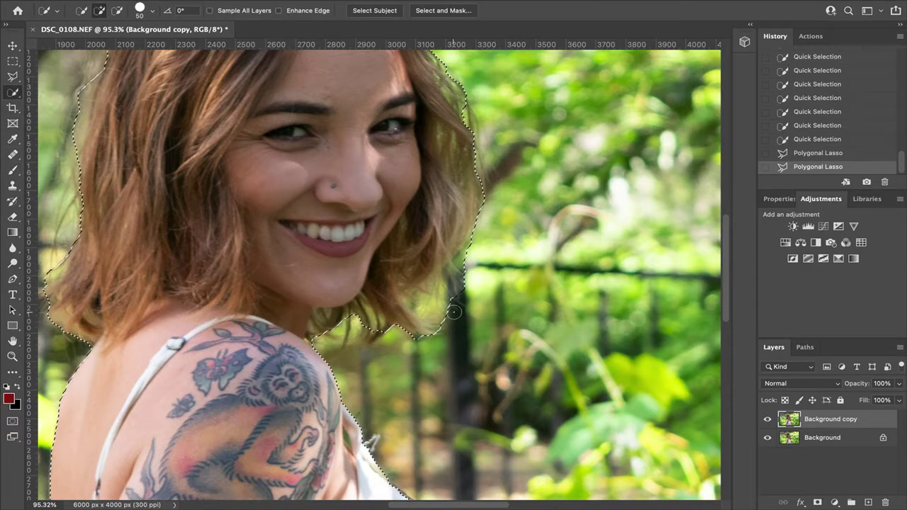
# Enlarge the Quick Selection brush in increments up to size 500.
pyautogui.press(']')
pyautogui.press(']')
pyautogui.press(']')
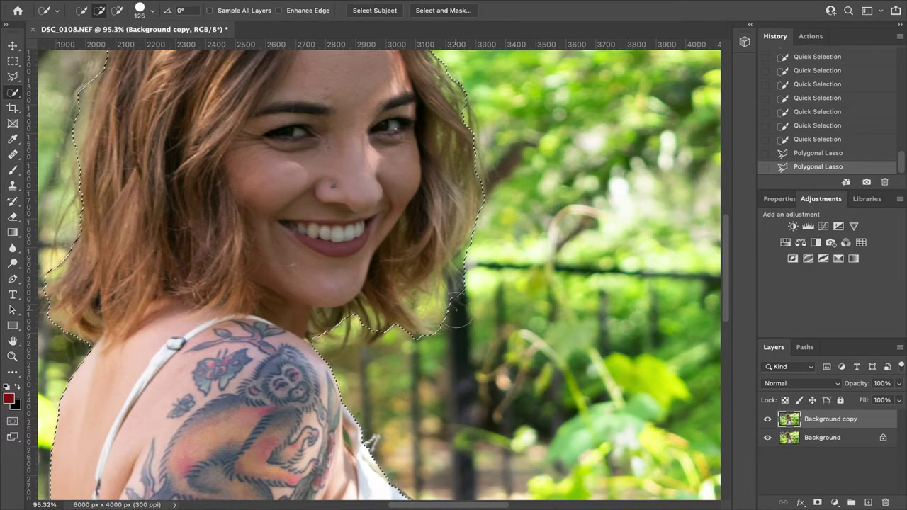
pyautogui.press(']')
pyautogui.press(']')
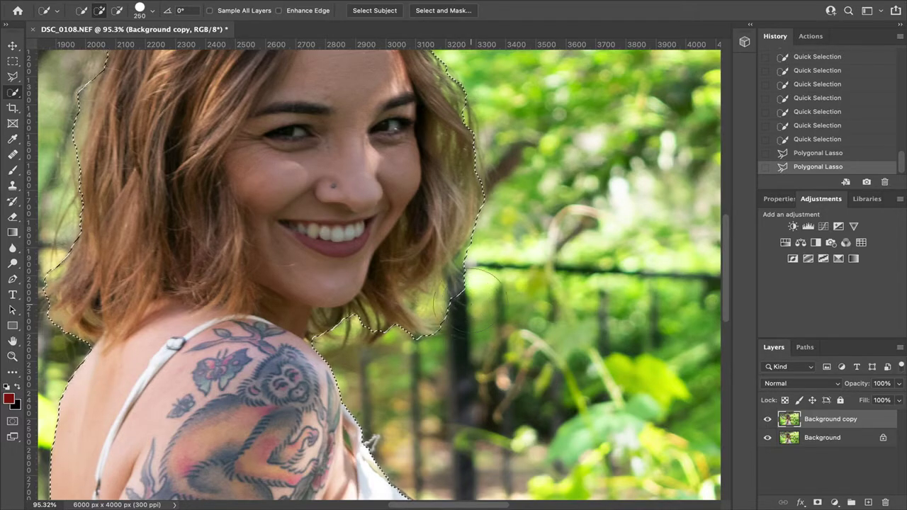
pyautogui.press(']')
pyautogui.press(']')
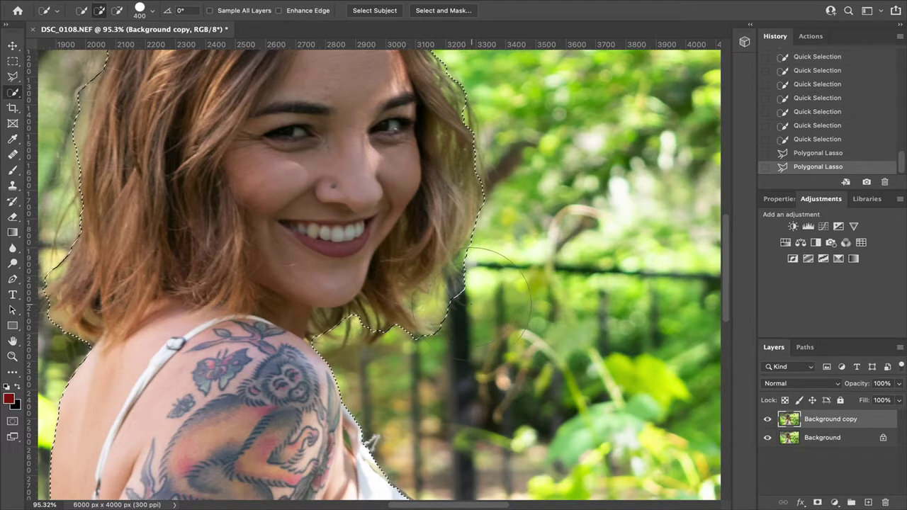
pyautogui.press(']')
pyautogui.press(']')
pyautogui.press(']')
pyautogui.press(']')
pyautogui.press(']')
pyautogui.press(']')
pyautogui.press(']')
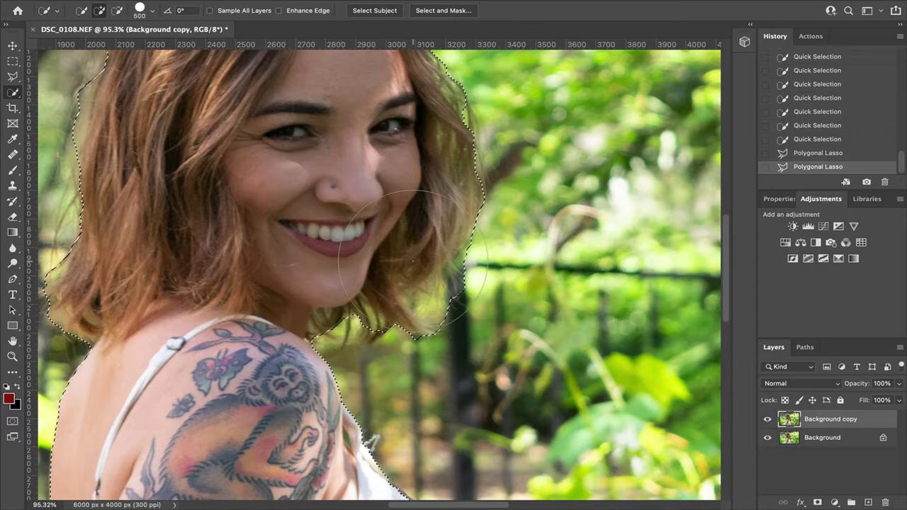
# Shrink the Quick Selection brush in increments down to size 125.
pyautogui.press('[')
pyautogui.press('[')
pyautogui.press('[')
pyautogui.press('[')
pyautogui.press('[')
pyautogui.press('[')
pyautogui.press('[')
pyautogui.press('[')
pyautogui.press('[')
pyautogui.press('[')
pyautogui.press('[')
pyautogui.press('[')
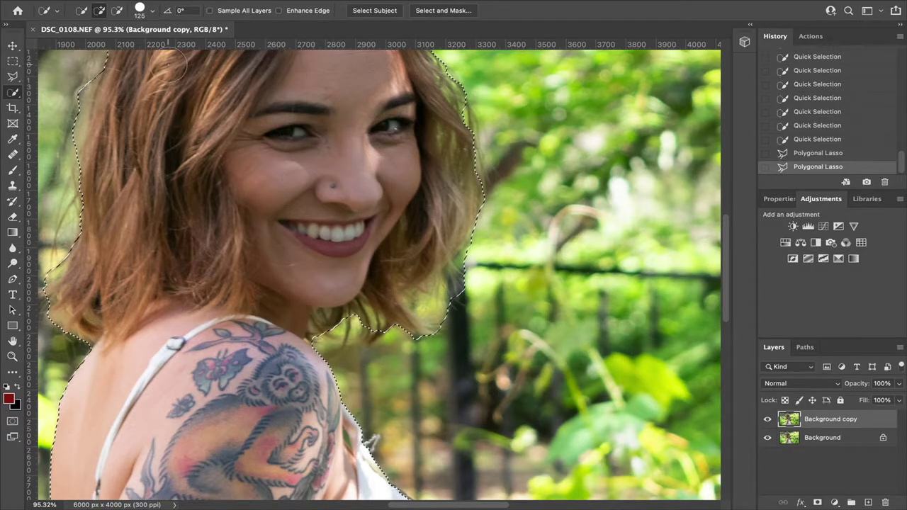
# Try different Quick Selection brush sizes in the brush settings and settle on 76 px.
pyautogui.click(151, 10)
pyautogui.moveTo(132, 43); pyautogui.dragTo(126, 45)
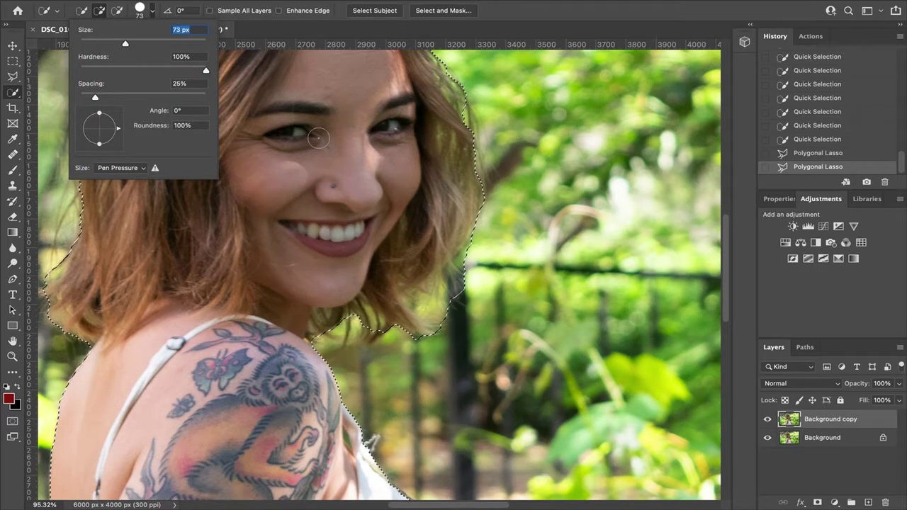
pyautogui.click(160, 44)
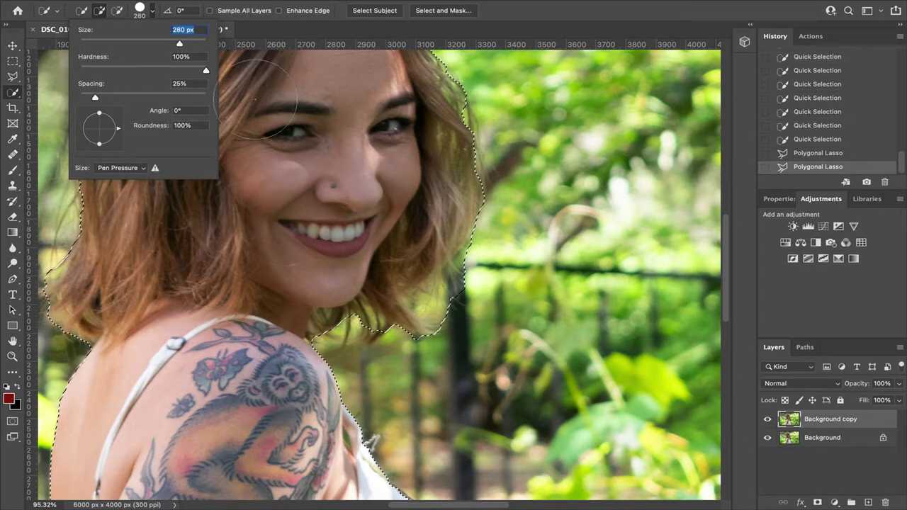
pyautogui.click(128, 43)
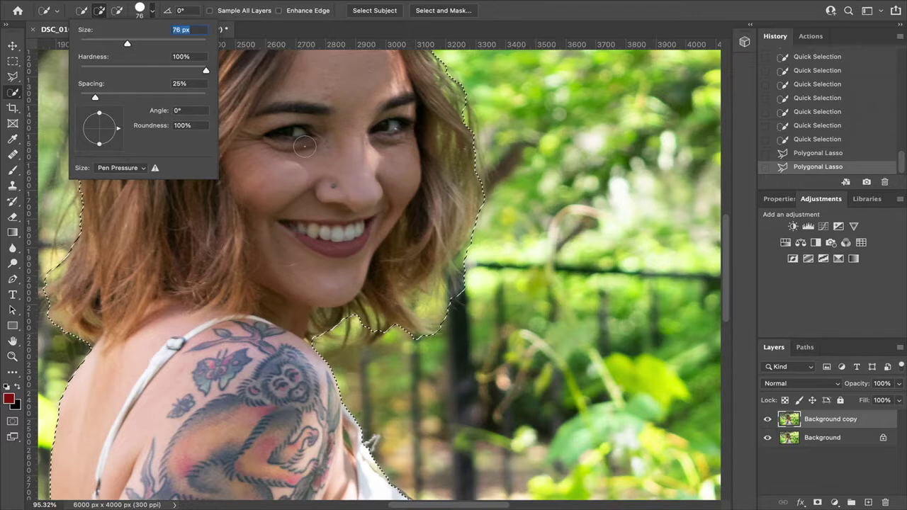
pyautogui.click(305, 146)
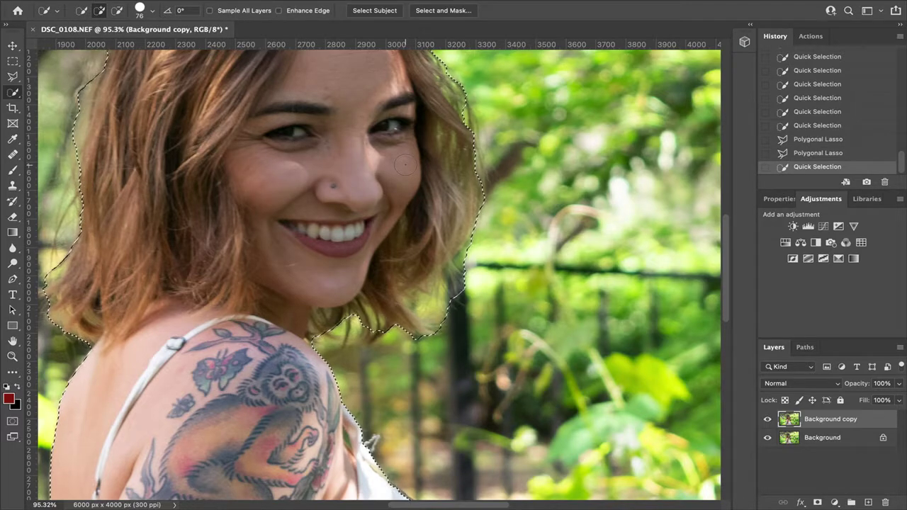
# Subtract the background around the fence post at the hair's lower edge from the quick selection, and fit the image on screen.
pyautogui.press('alt')
pyautogui.keyDown('alt'); pyautogui.click(450, 312); pyautogui.keyUp('alt')
pyautogui.keyDown('alt'); pyautogui.click(443, 310); pyautogui.keyUp('alt')
pyautogui.keyDown('alt'); pyautogui.click(457, 289); pyautogui.keyUp('alt')
pyautogui.keyDown('alt'); pyautogui.click(464, 278); pyautogui.keyUp('alt')
pyautogui.keyDown('alt'); pyautogui.click(457, 283); pyautogui.keyUp('alt')
pyautogui.keyDown('alt'); pyautogui.click(455, 289); pyautogui.keyUp('alt')
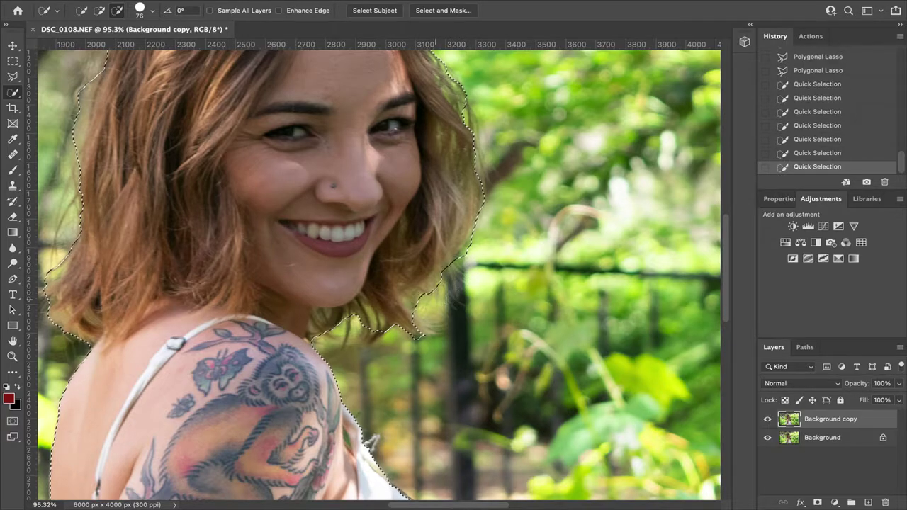
pyautogui.keyDown('alt'); pyautogui.click(448, 305); pyautogui.keyUp('alt')
pyautogui.press('super+0')
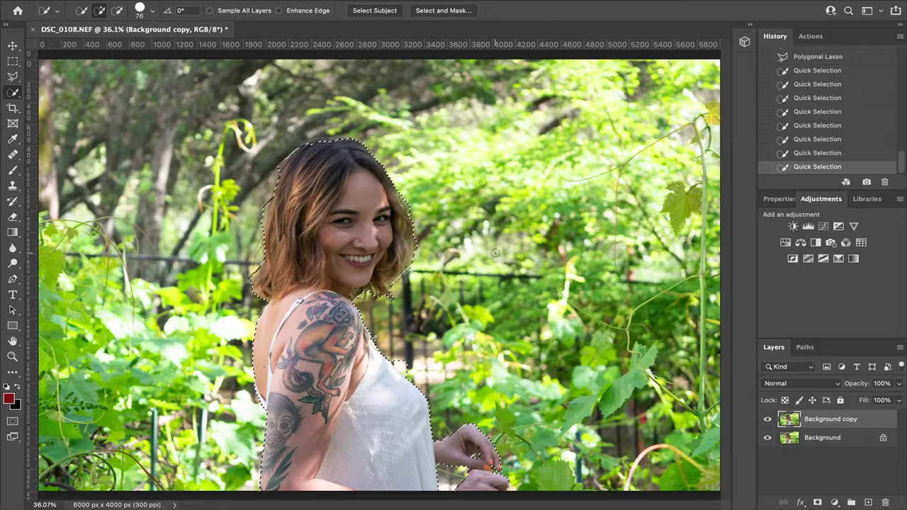
# Add a Brightness/Contrast adjustment layer masked to the selected woman.
pyautogui.click(794, 228)
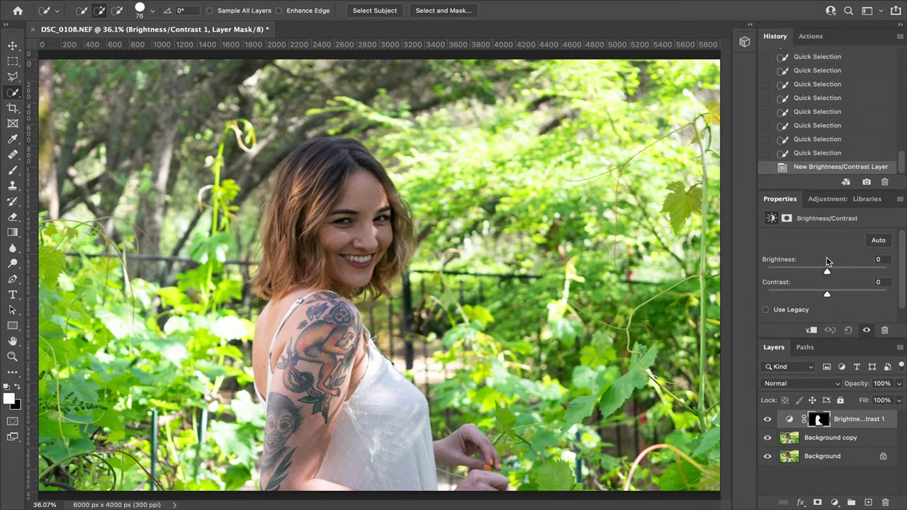
# Try Brightness 25 and Contrast 5 on the adjustment layer, and revert the history to the last Quick Selection state.
pyautogui.moveTo(826, 271)
pyautogui.mouseDown()
pyautogui.moveTo(837, 275)
pyautogui.moveTo(829, 294)
pyautogui.moveTo(839, 274)
pyautogui.mouseUp()
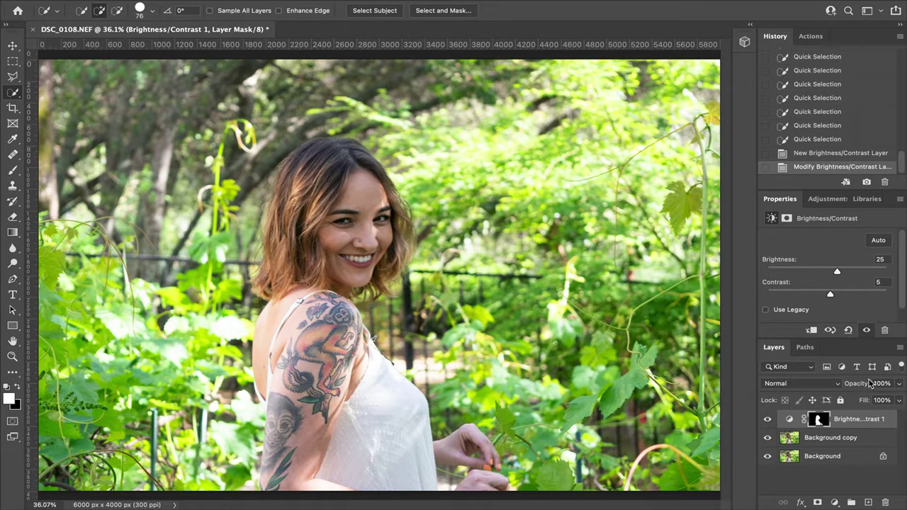
pyautogui.click(818, 139)
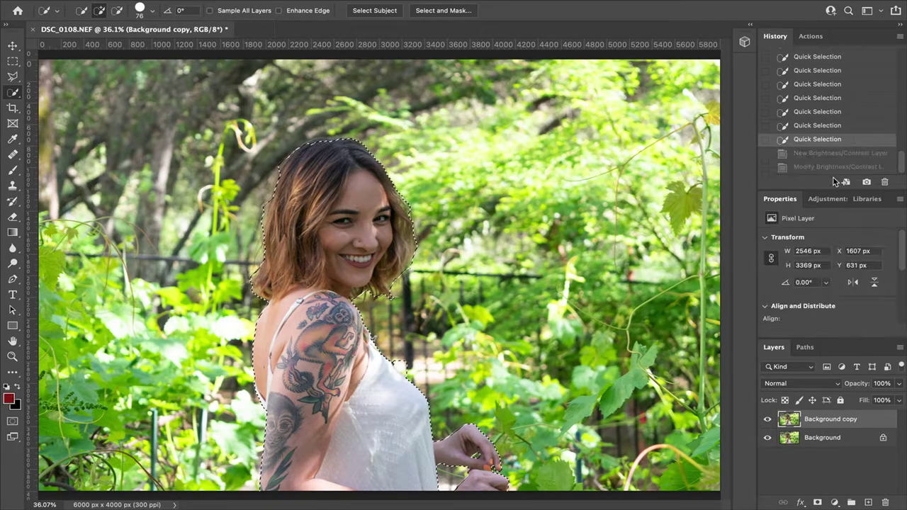
# Add a Levels adjustment layer masked to the selected woman, and enlarge its properties area to show all the sliders.
pyautogui.click(822, 199)
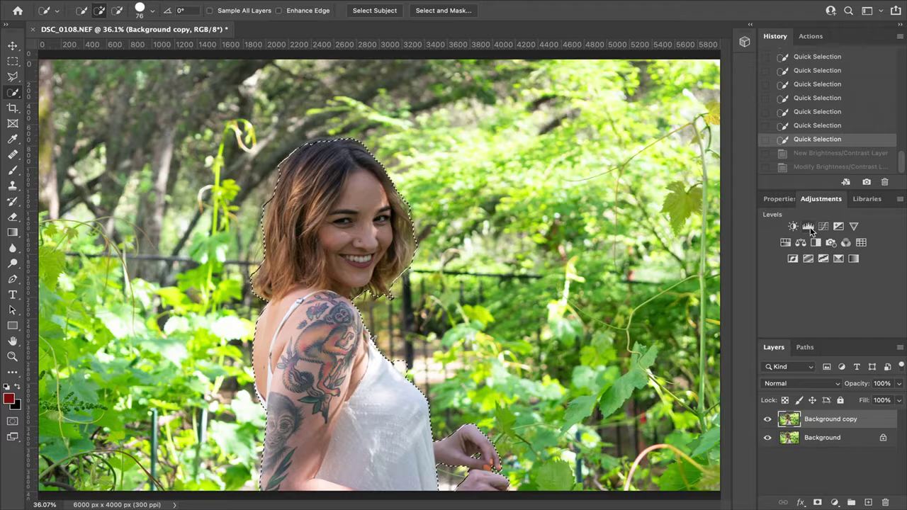
pyautogui.click(807, 227)
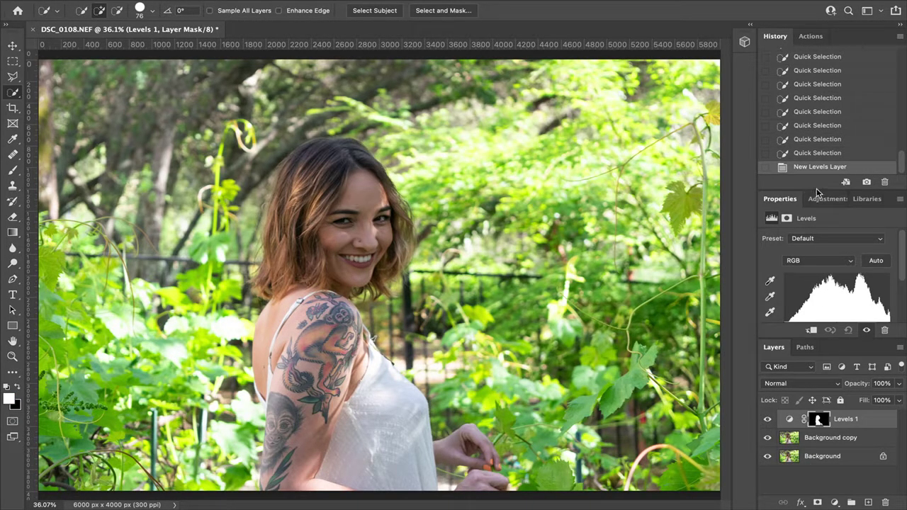
pyautogui.moveTo(816, 190); pyautogui.dragTo(816, 113)
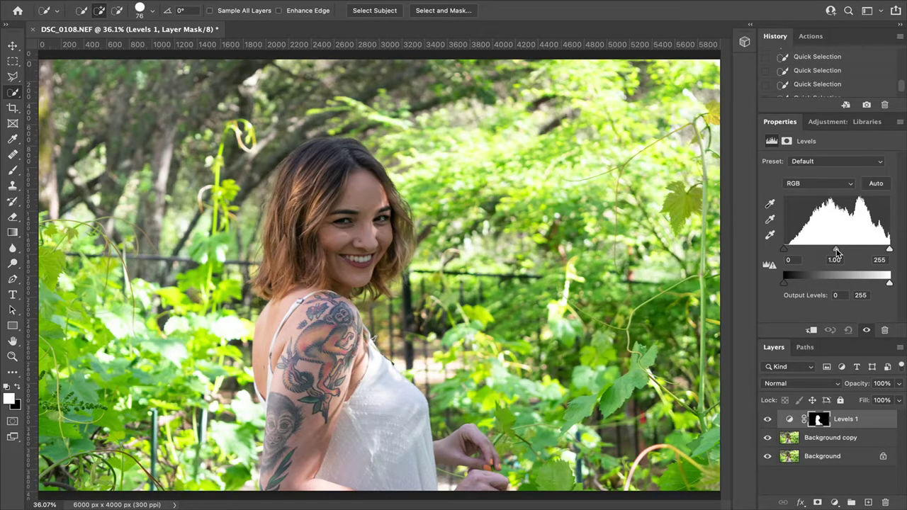
# Set the Levels input values to 11, 1.33 and 246, and compare the image with and without the Levels 1 layer.
pyautogui.moveTo(837, 251); pyautogui.dragTo(823, 251)
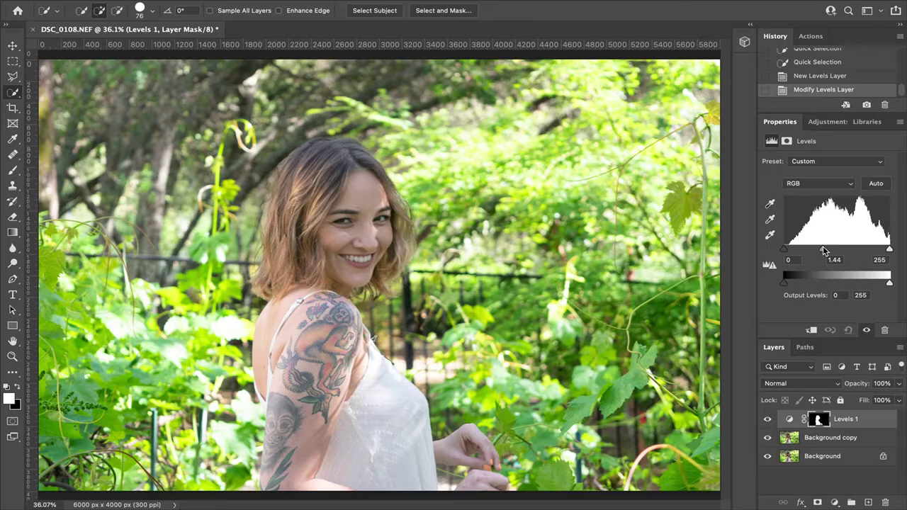
pyautogui.moveTo(825, 251); pyautogui.dragTo(790, 253)
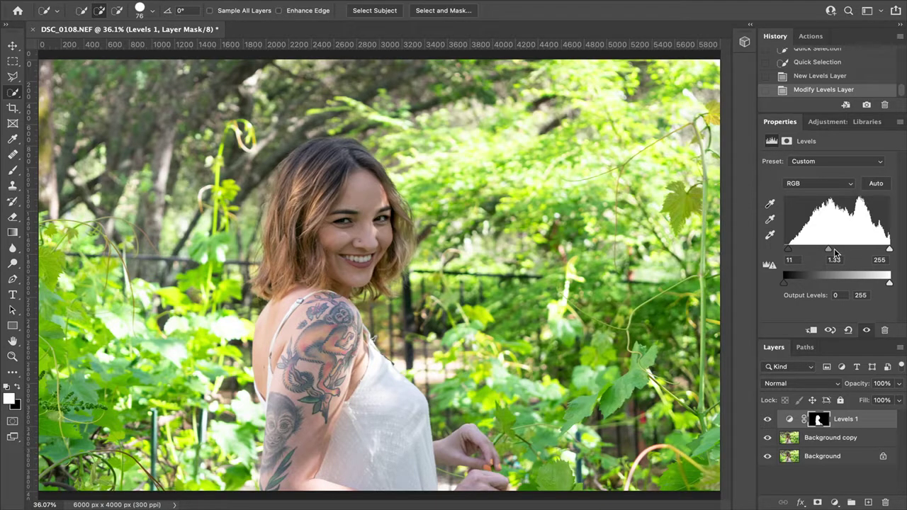
pyautogui.moveTo(890, 252); pyautogui.dragTo(889, 253)
pyautogui.moveTo(889, 253); pyautogui.dragTo(887, 254)
pyautogui.moveTo(887, 252); pyautogui.dragTo(885, 253)
pyautogui.click(766, 420)
pyautogui.click(767, 419)
pyautogui.click(766, 420)
pyautogui.click(766, 419)
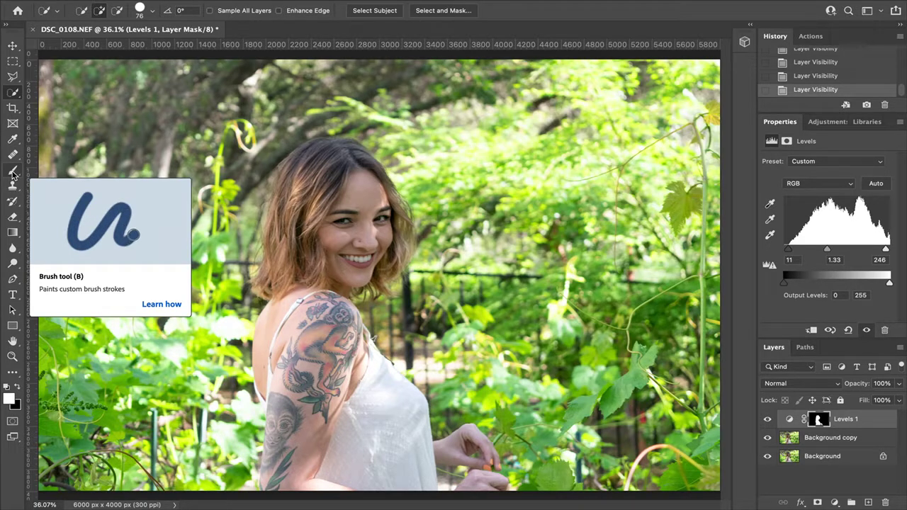
# On the Levels 1 mask, paint black over the woman with a 400 px brush, and paint white to restore the covered areas.
pyautogui.click(12, 175)
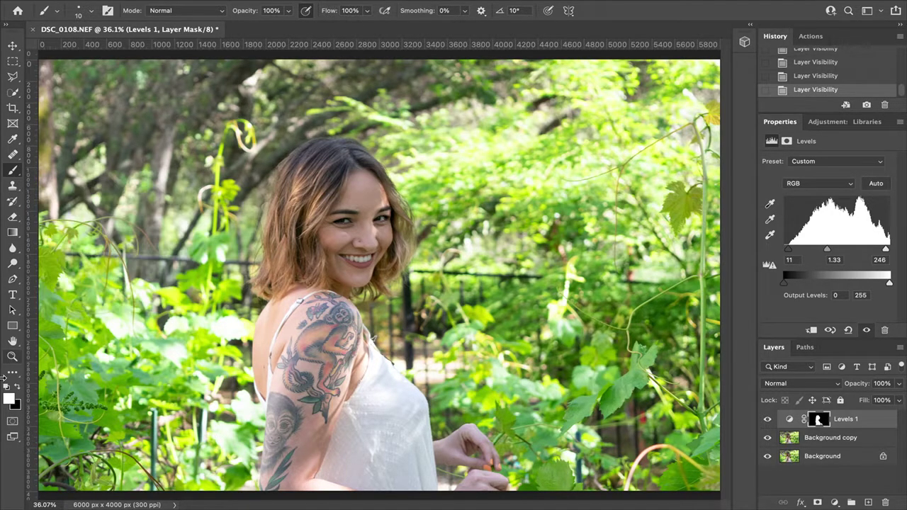
pyautogui.press('d')
pyautogui.press('x')
pyautogui.click(15, 384)
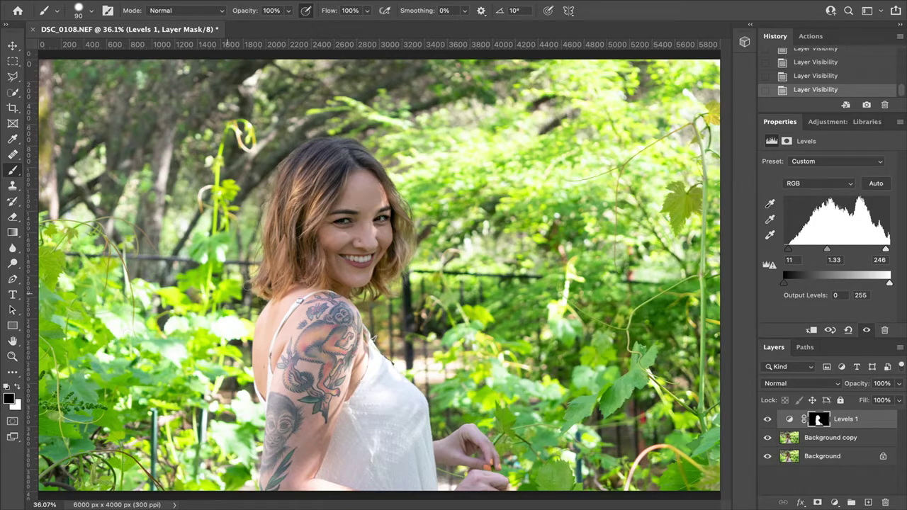
pyautogui.press(']')
pyautogui.press(']')
pyautogui.press(']')
pyautogui.moveTo(377, 161)
pyautogui.mouseDown()
pyautogui.moveTo(364, 161)
pyautogui.moveTo(324, 375)
pyautogui.mouseUp()
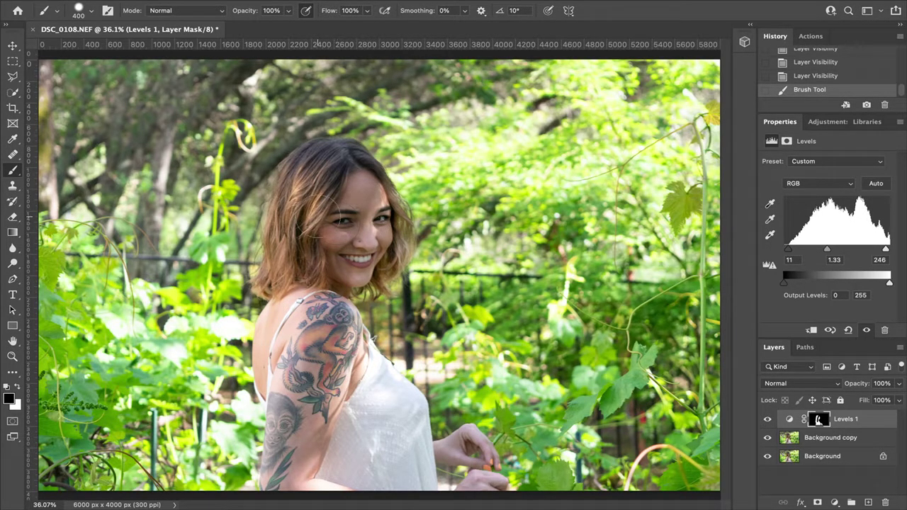
pyautogui.click(17, 387)
pyautogui.moveTo(323, 319)
pyautogui.mouseDown()
pyautogui.moveTo(351, 171)
pyautogui.moveTo(358, 180)
pyautogui.moveTo(346, 169)
pyautogui.moveTo(316, 225)
pyautogui.mouseUp()
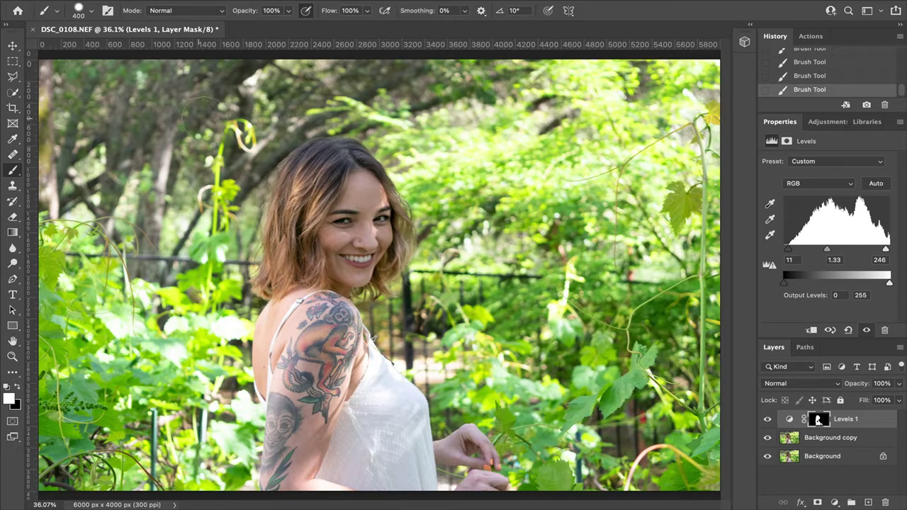
# Set the brush to black at 43% opacity and 175 px, undoing and redoing the recent mask strokes.
pyautogui.click(19, 388)
pyautogui.click(289, 14)
pyautogui.moveTo(292, 27); pyautogui.dragTo(255, 28)
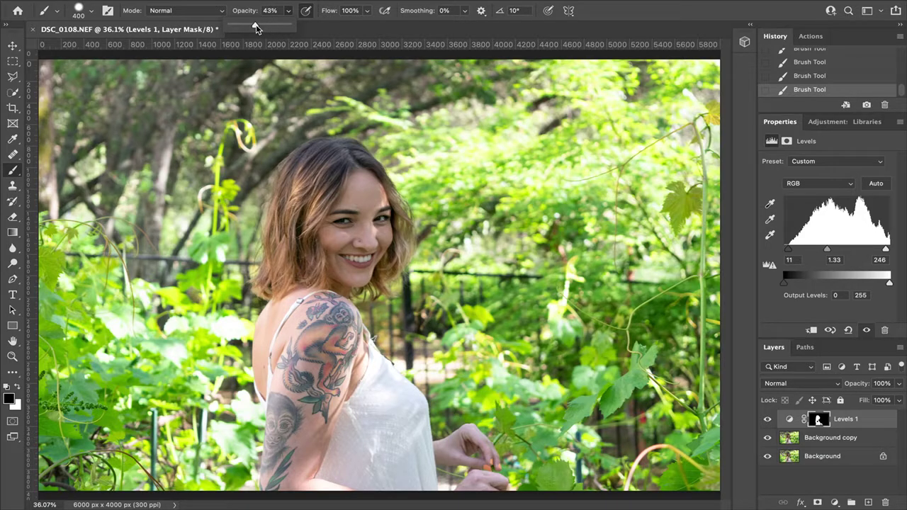
pyautogui.click(190, 114)
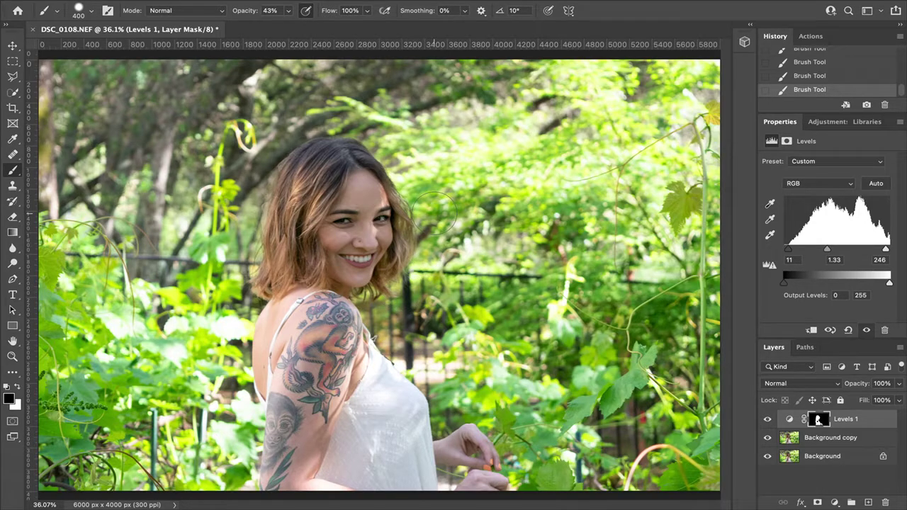
pyautogui.hotkey('ctrl', 'z')
pyautogui.hotkey('ctrl', 'z')
pyautogui.press('[')
pyautogui.press('[')
pyautogui.press('[')
pyautogui.press('[')
pyautogui.hotkey('ctrl', 'shift', 'z')
pyautogui.hotkey('ctrl', 'shift', 'z')
# Compare the portrait with and without the Levels 1 adjustment by toggling the layer's visibility.
pyautogui.click(768, 418)
pyautogui.click(767, 418)
pyautogui.click(767, 419)
pyautogui.click(770, 419)
pyautogui.click(769, 420)
pyautogui.click(770, 419)
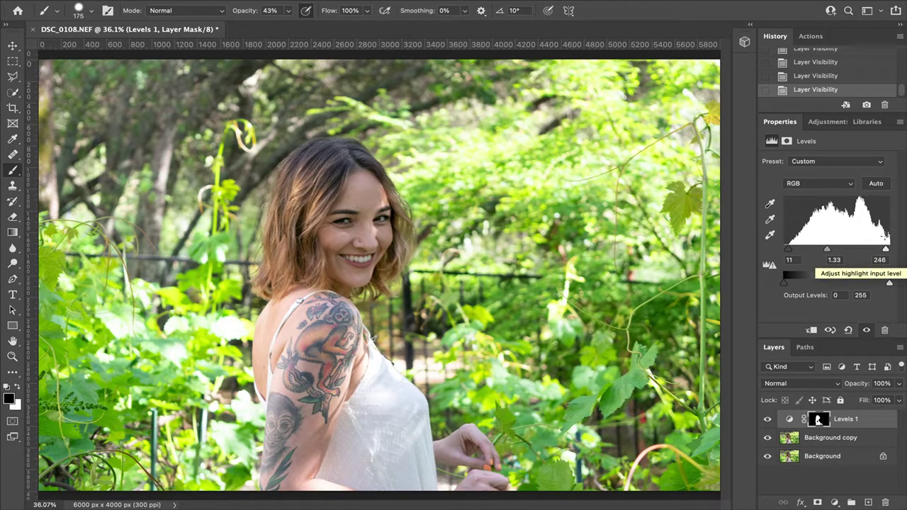
# Add a second Levels adjustment layer above Levels 1 and set its midtone value to 0.81.
pyautogui.click(822, 126)
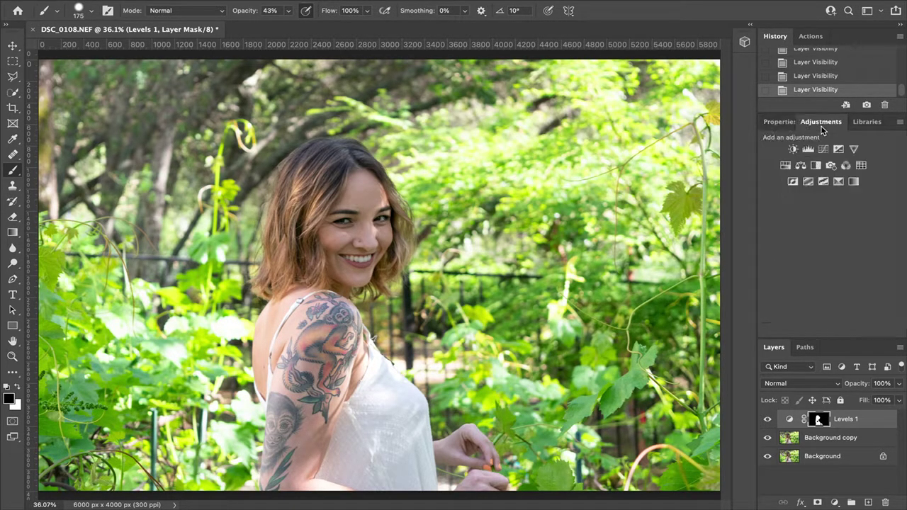
pyautogui.click(808, 149)
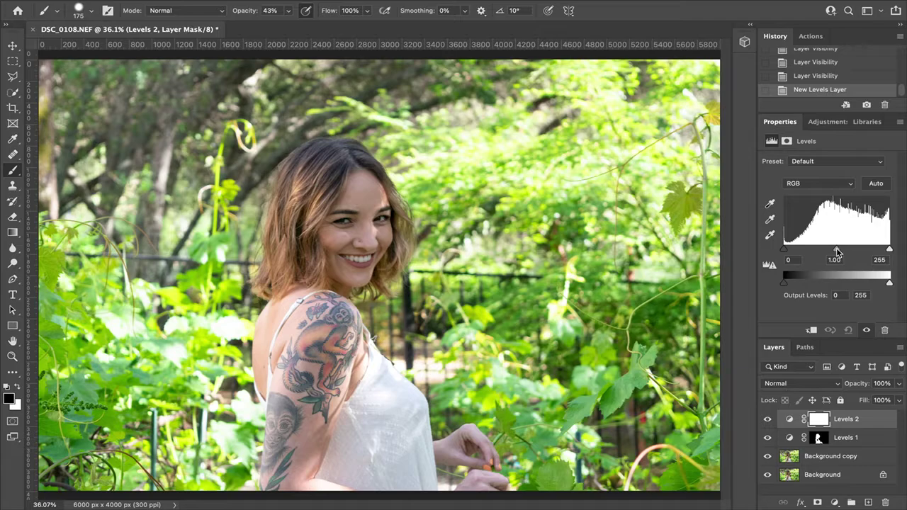
pyautogui.moveTo(838, 252); pyautogui.dragTo(842, 254)
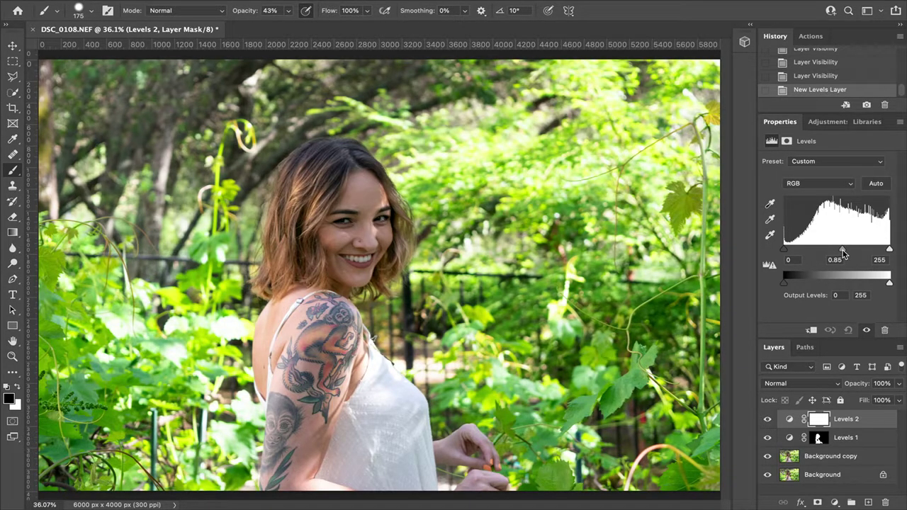
pyautogui.moveTo(843, 254); pyautogui.dragTo(845, 253)
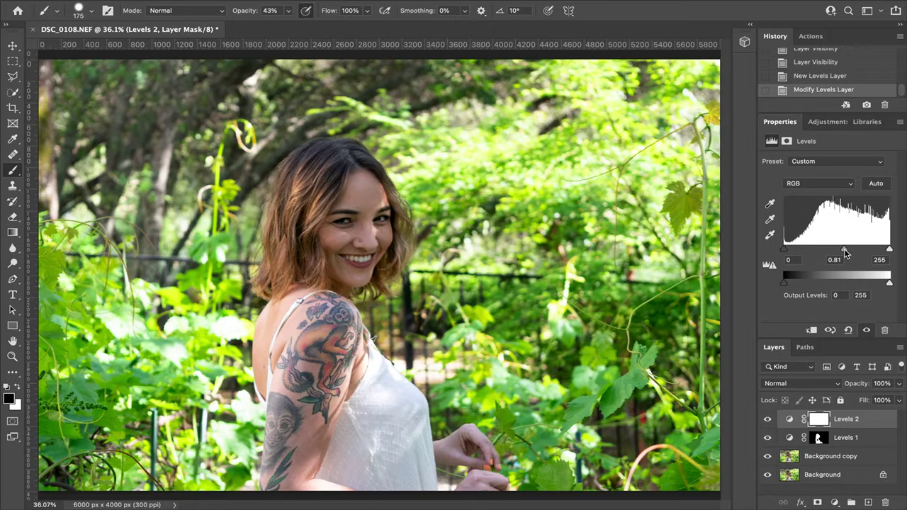
# Set the Levels 2 shadow input to 2 and white output level to 241, and compare the image with and without the layer.
pyautogui.moveTo(785, 255); pyautogui.dragTo(785, 251)
pyautogui.moveTo(889, 252)
pyautogui.mouseDown()
pyautogui.moveTo(872, 253)
pyautogui.moveTo(905, 251)
pyautogui.mouseUp()
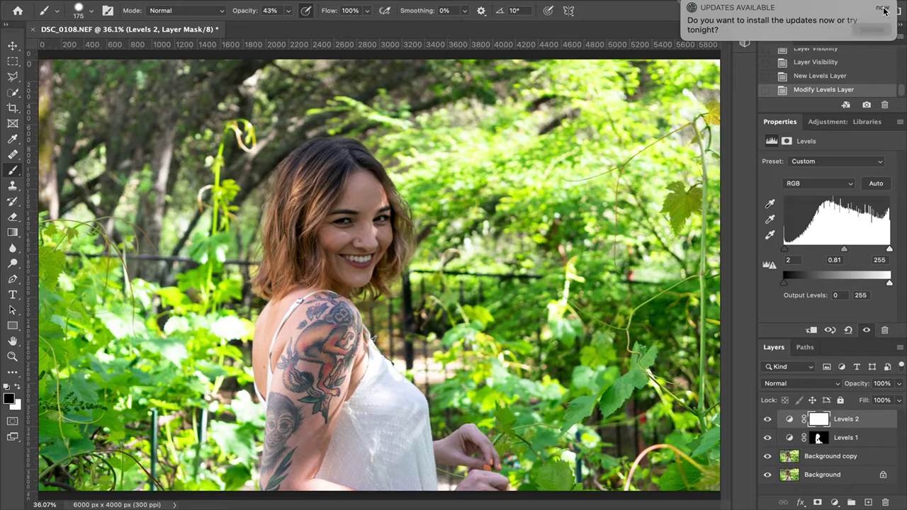
pyautogui.click(684, 3)
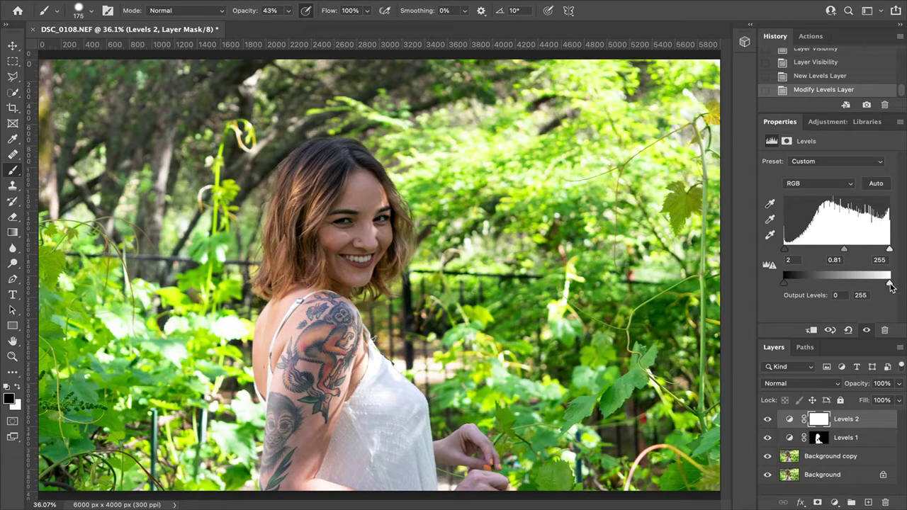
pyautogui.moveTo(889, 283); pyautogui.dragTo(883, 284)
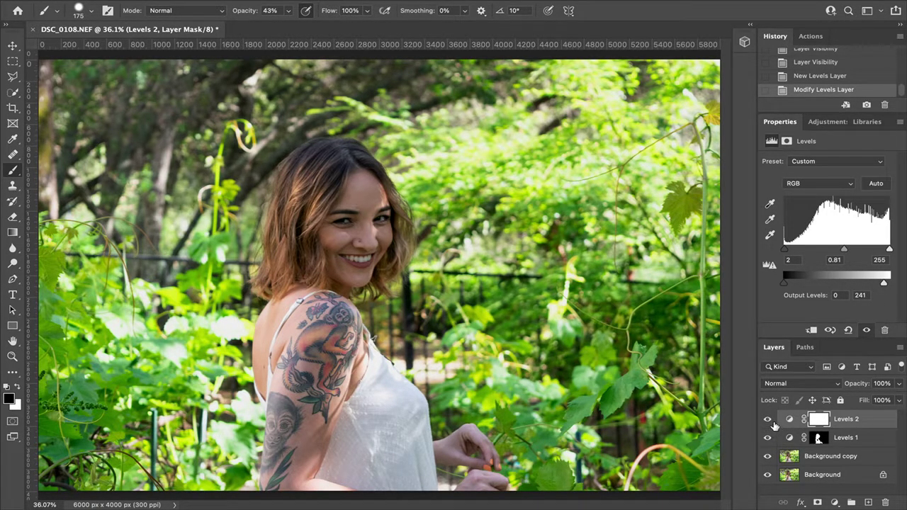
pyautogui.click(767, 420)
pyautogui.click(767, 420)
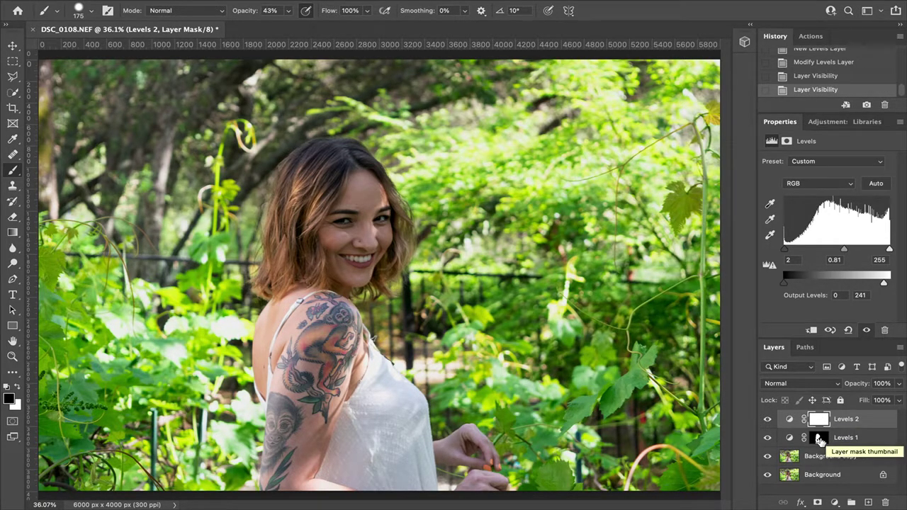
# Try to move the Levels 1 layer mask onto Levels 2 in place of its white mask, and undo the move.
pyautogui.moveTo(820, 440); pyautogui.dragTo(820, 421)
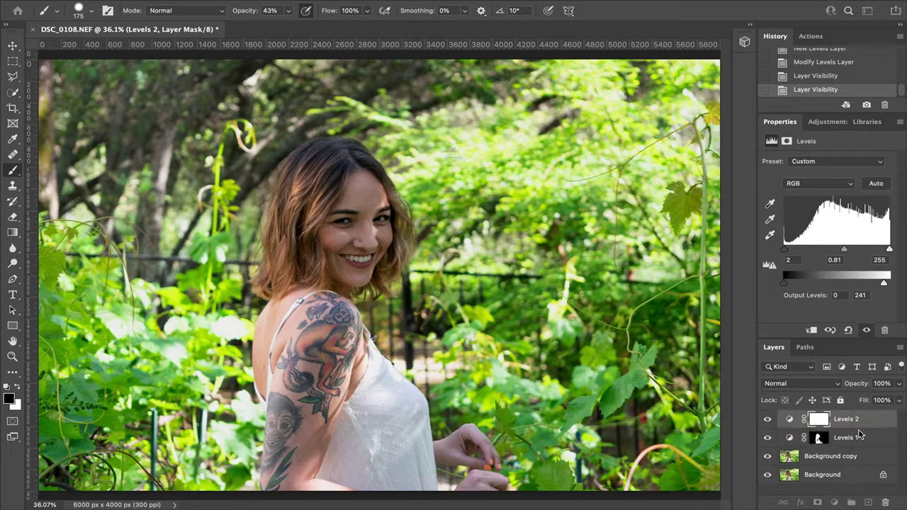
pyautogui.click(441, 171)
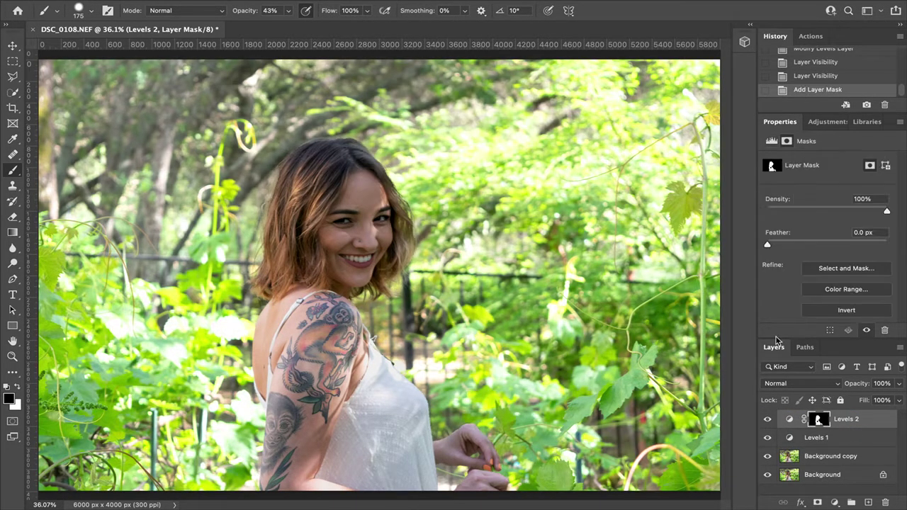
pyautogui.hotkey('ctrl', 'z')
# Copy the Levels 1 layer mask onto Levels 2, replacing its existing mask, and toggle the layer to compare.
pyautogui.moveTo(820, 439); pyautogui.dragTo(819, 420)
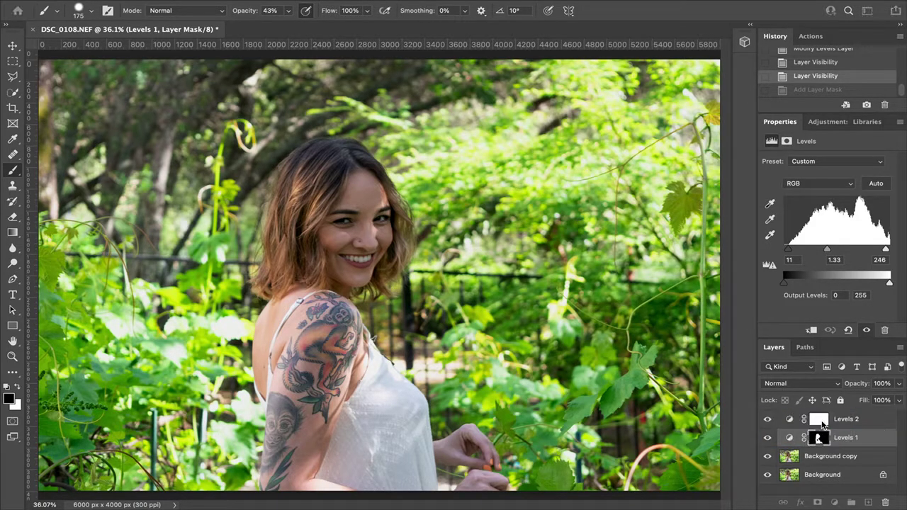
pyautogui.click(457, 171)
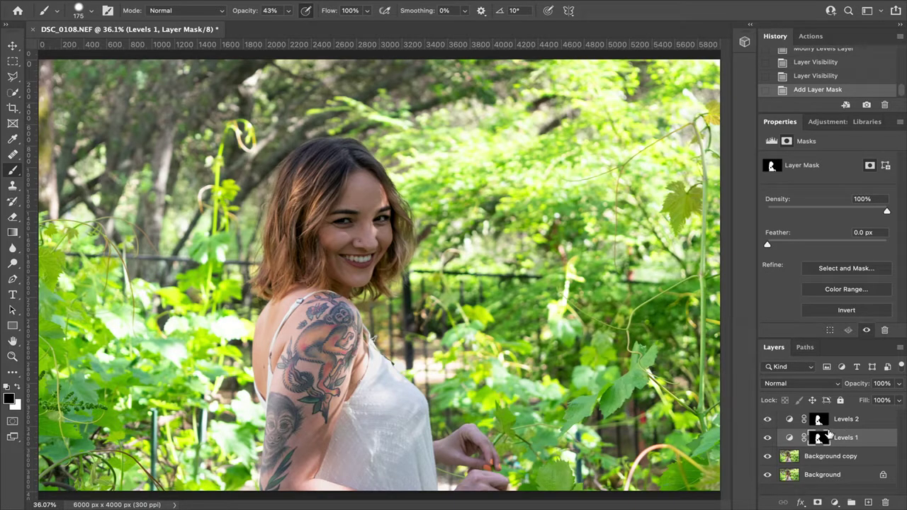
pyautogui.click(767, 419)
pyautogui.click(766, 420)
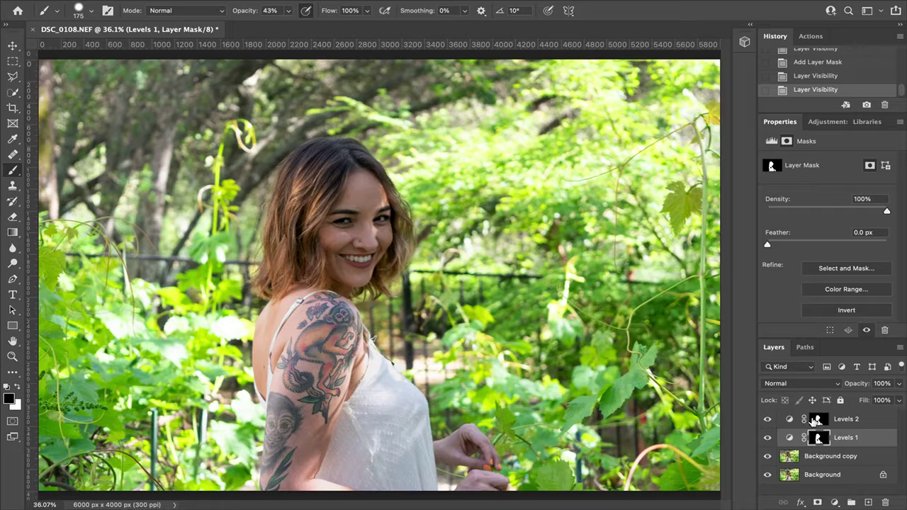
# Invert the Levels 2 layer mask so the adjustment affects only the background, and toggle the layer to compare.
pyautogui.click(819, 421)
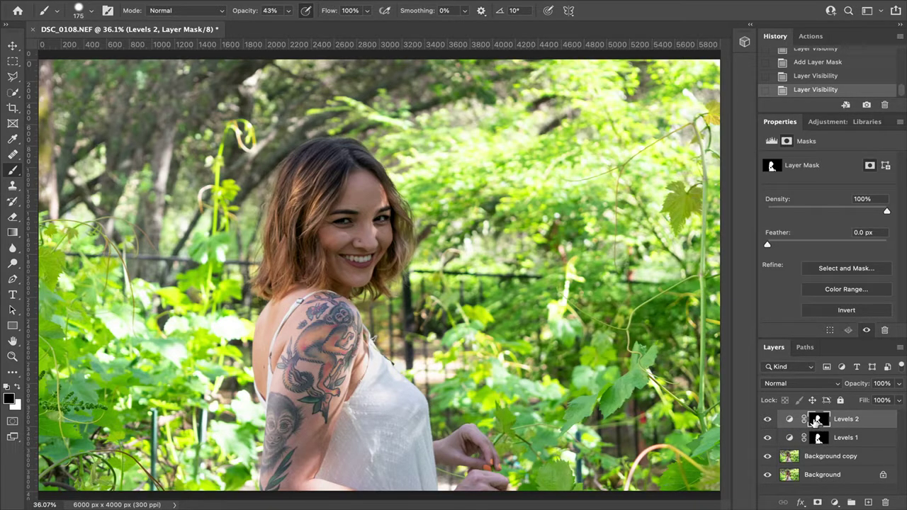
pyautogui.click(845, 312)
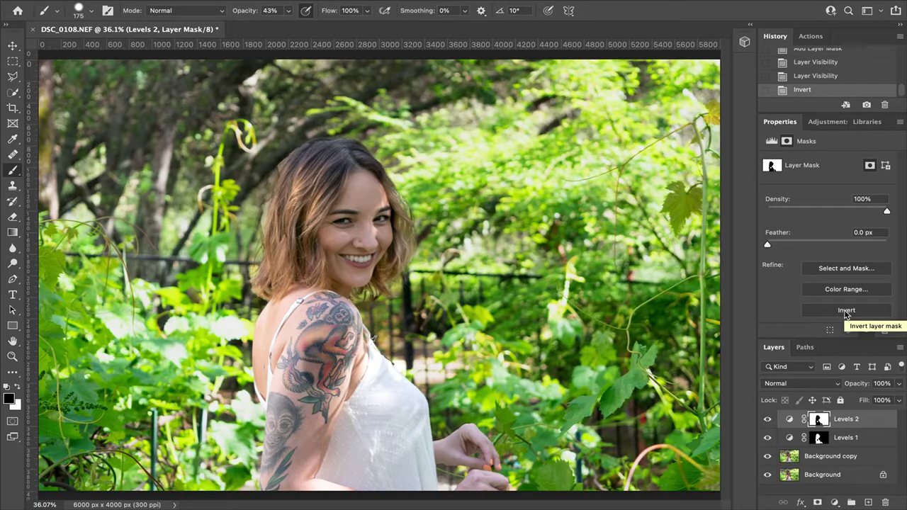
pyautogui.click(768, 419)
pyautogui.click(768, 419)
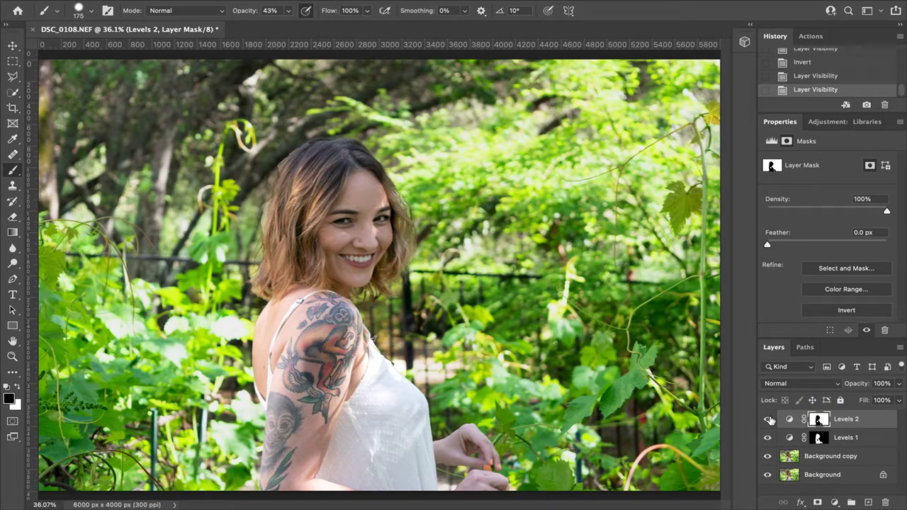
pyautogui.click(768, 420)
pyautogui.click(768, 420)
# Raise the brush opacity to 100% and paint black along the woman's arm and dress on the Levels 2 mask.
pyautogui.click(287, 10)
pyautogui.moveTo(289, 28); pyautogui.dragTo(369, 52)
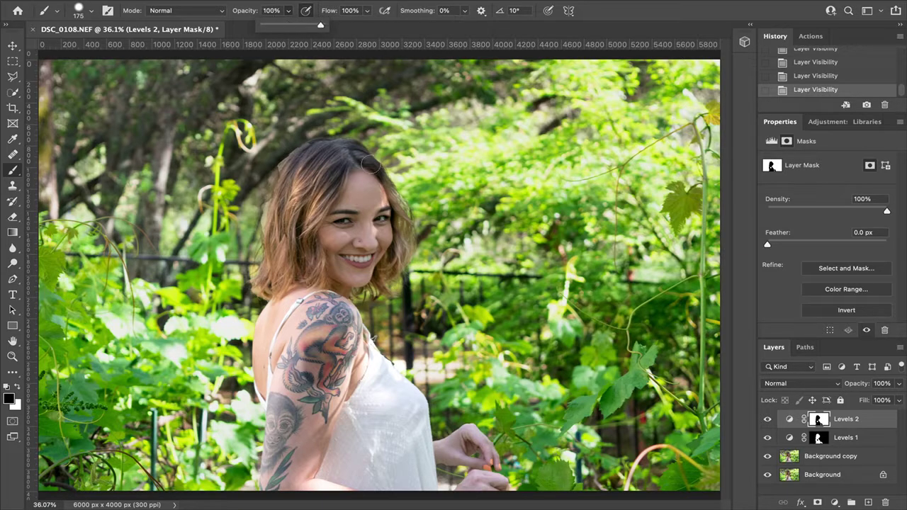
pyautogui.moveTo(333, 419); pyautogui.dragTo(347, 398)
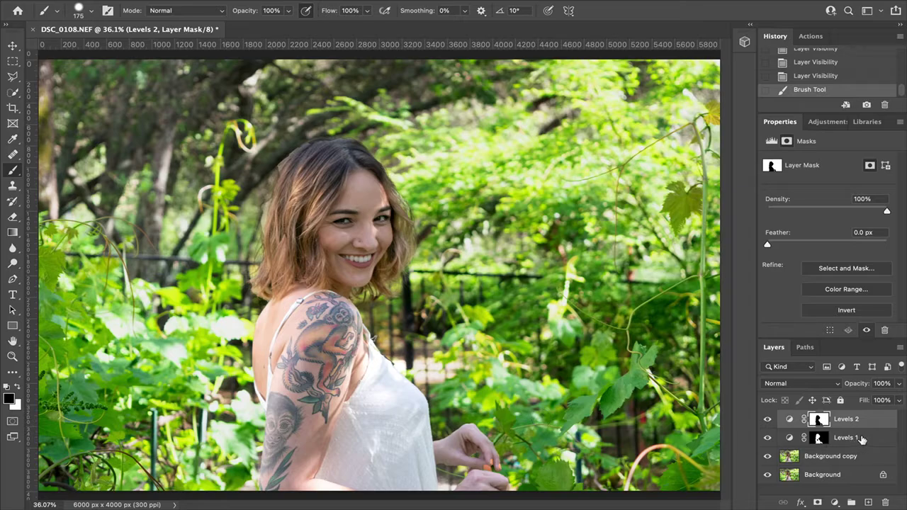
# Paint white over the woman's upper arm on the Levels 1 mask, and switch the foreground colour back to black.
pyautogui.click(818, 438)
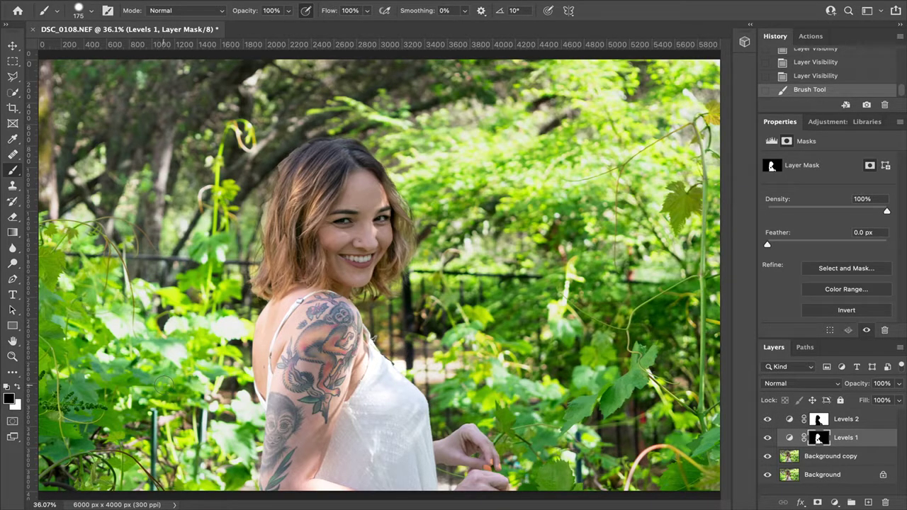
pyautogui.press('x')
pyautogui.moveTo(314, 331)
pyautogui.mouseDown()
pyautogui.moveTo(319, 375)
pyautogui.moveTo(296, 336)
pyautogui.moveTo(313, 367)
pyautogui.moveTo(341, 342)
pyautogui.moveTo(362, 402)
pyautogui.moveTo(386, 425)
pyautogui.moveTo(372, 380)
pyautogui.moveTo(321, 311)
pyautogui.mouseUp()
pyautogui.press('x')
pyautogui.press('x')
pyautogui.press('x')
pyautogui.press('x')
pyautogui.press('x')
pyautogui.press('x')
pyautogui.press('x')
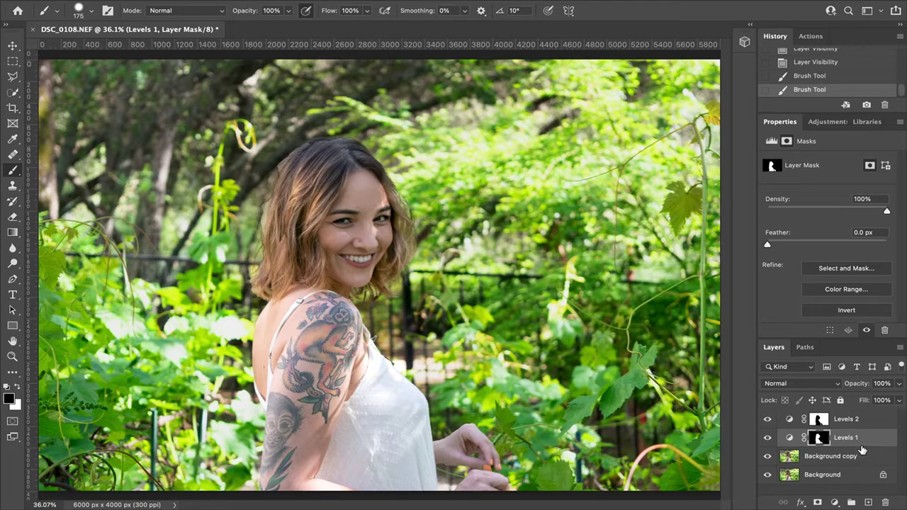
# Add a blank pixel layer above Levels 1 and toggle its visibility off and on.
pyautogui.click(869, 503)
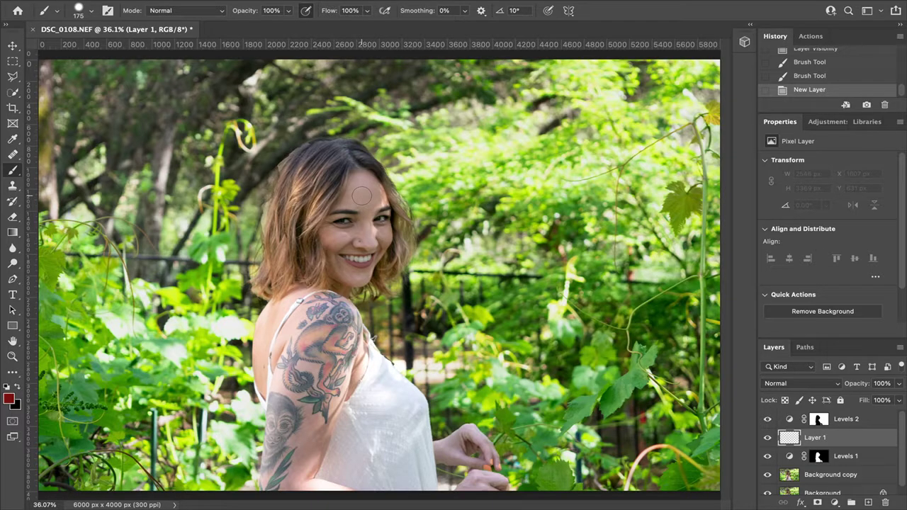
pyautogui.hotkey('ctrl', '+')
pyautogui.hotkey('ctrl', '+')
pyautogui.hotkey('ctrl', '+')
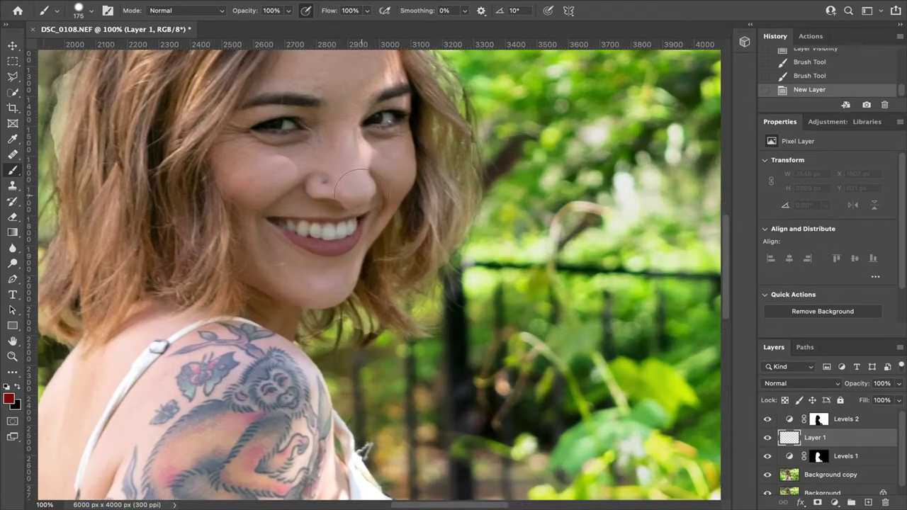
pyautogui.hotkey('ctrl', '+')
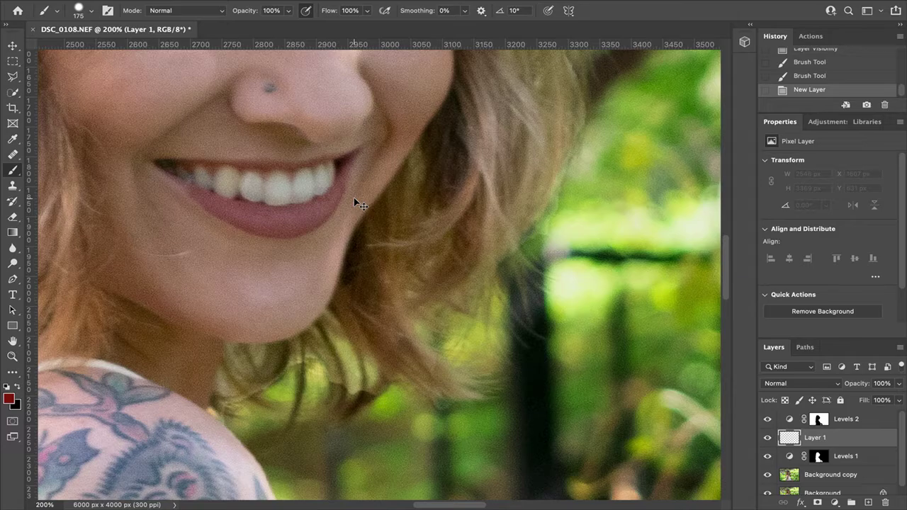
pyautogui.hotkey('ctrl', '-')
pyautogui.moveTo(338, 178); pyautogui.dragTo(432, 246)
pyautogui.moveTo(302, 185); pyautogui.dragTo(370, 225)
pyautogui.click(767, 437)
pyautogui.click(768, 437)
# Paint black on the Levels 1 mask along the upper-left edge of the hair, with a 90 px brush at 25% opacity.
pyautogui.click(820, 457)
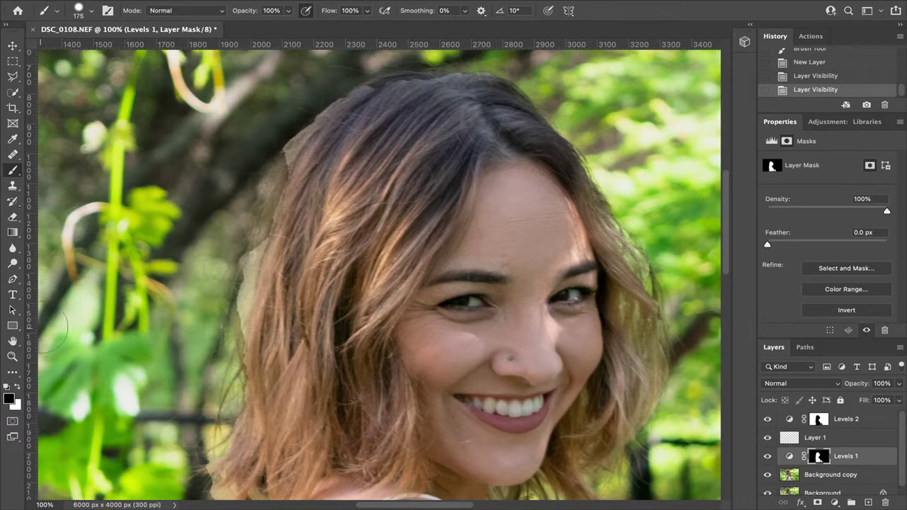
pyautogui.click(287, 11)
pyautogui.click(243, 26)
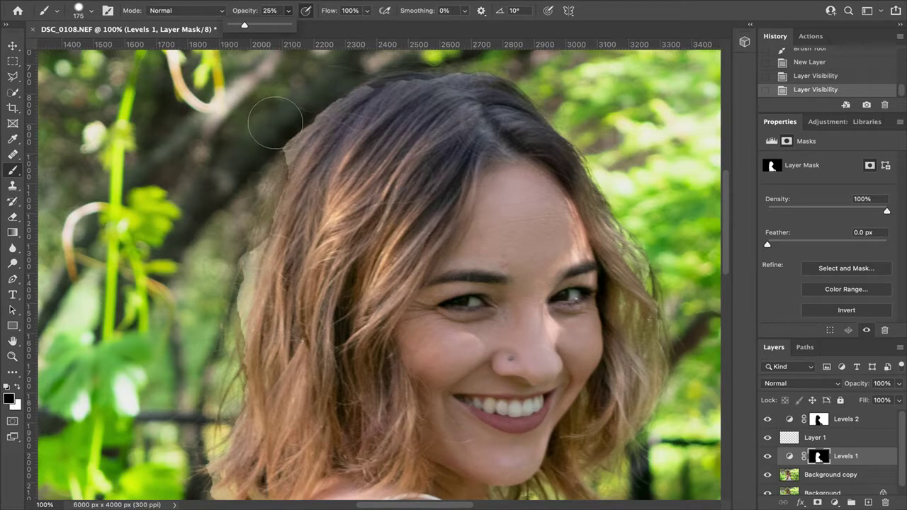
pyautogui.press('[')
pyautogui.press('[')
pyautogui.press('[')
pyautogui.press('[')
pyautogui.click(359, 96)
pyautogui.click(333, 106)
pyautogui.click(306, 103)
pyautogui.click(277, 153)
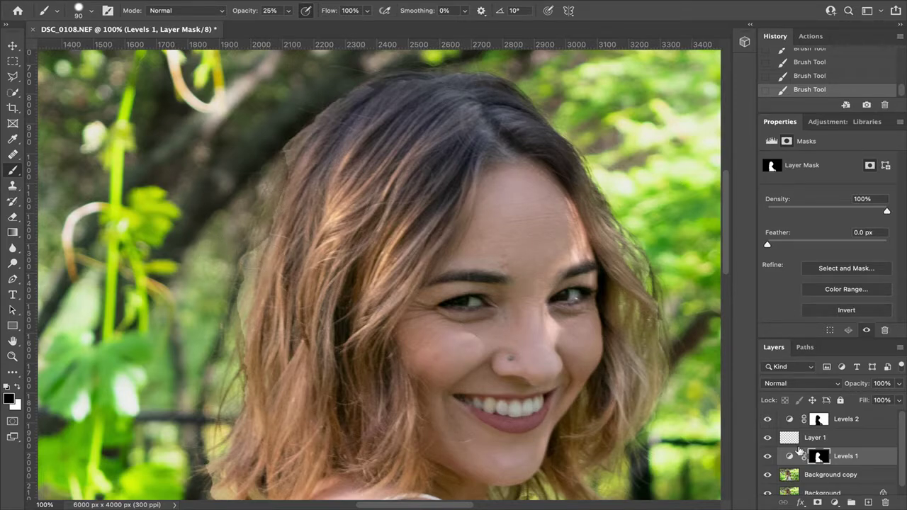
# Paint white on the Levels 2 mask along the left edge of the hair with a 60 px brush.
pyautogui.click(819, 420)
pyautogui.press('x')
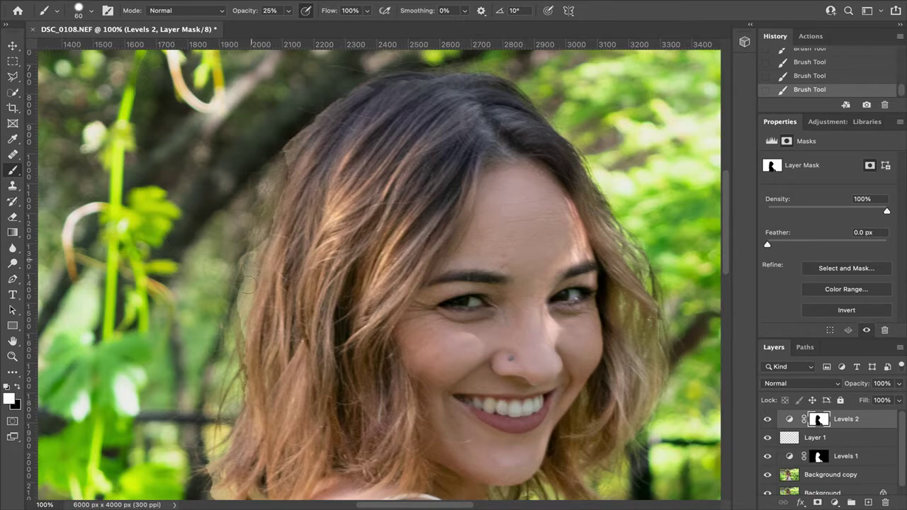
pyautogui.moveTo(251, 234); pyautogui.dragTo(296, 138)
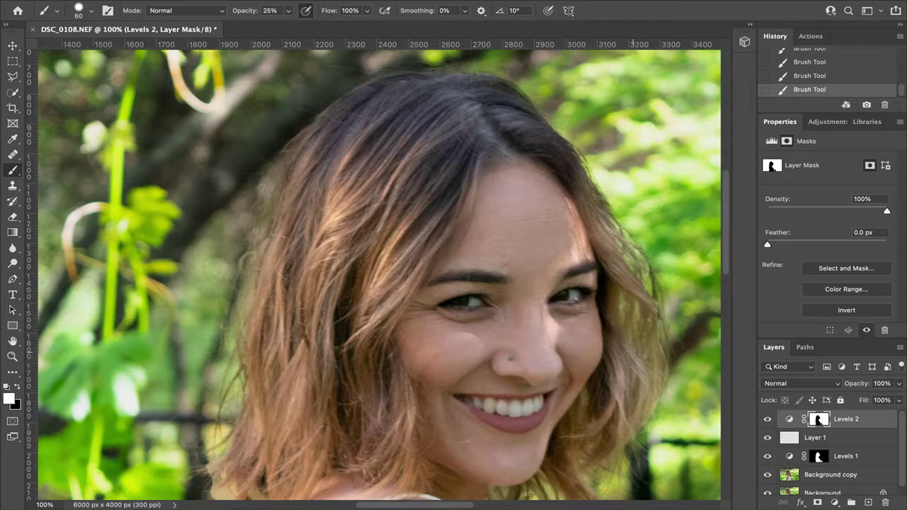
# Undo the last brush stroke and paint white along the left edge of the hair on the Levels 1 mask.
pyautogui.click(815, 439)
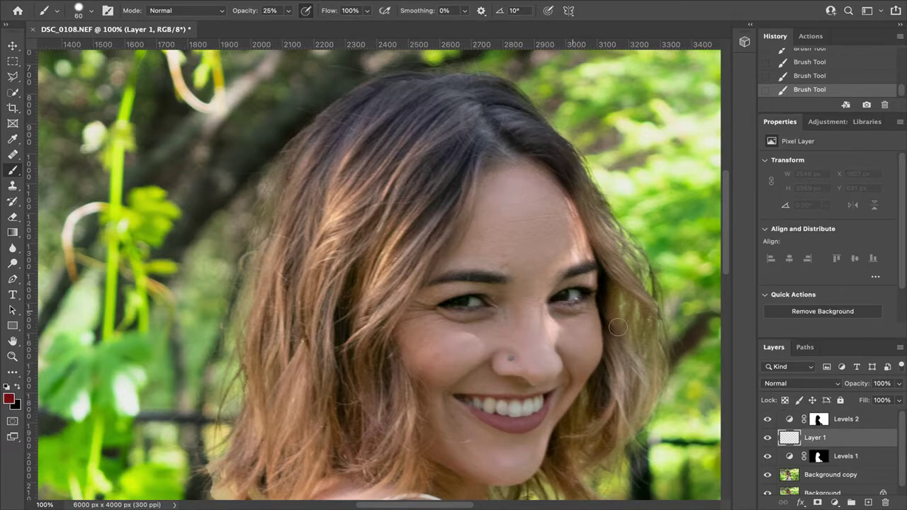
pyautogui.click(817, 457)
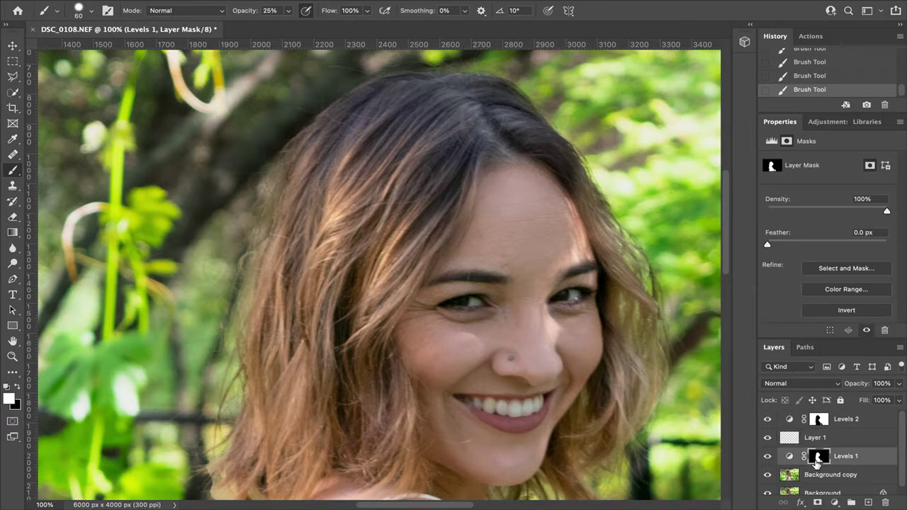
pyautogui.press('x')
pyautogui.hotkey('ctrl', 'z')
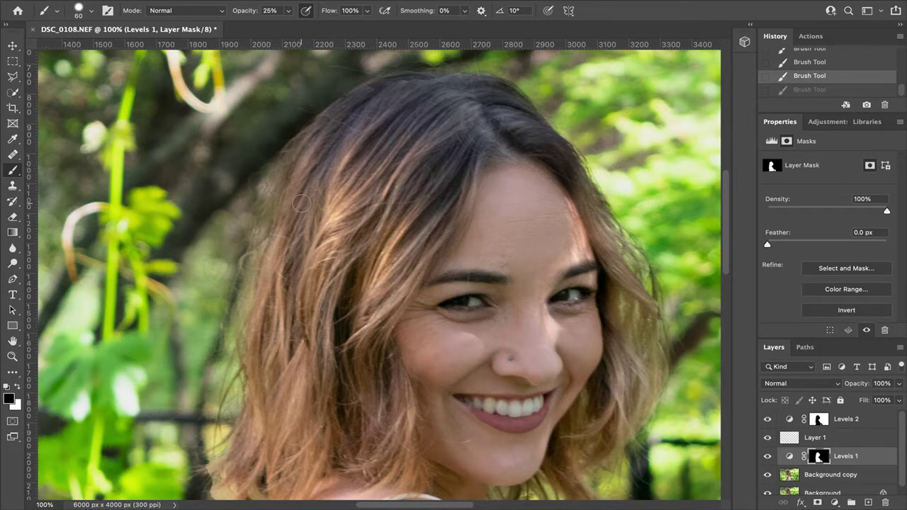
pyautogui.press('x')
pyautogui.moveTo(288, 170); pyautogui.dragTo(267, 229)
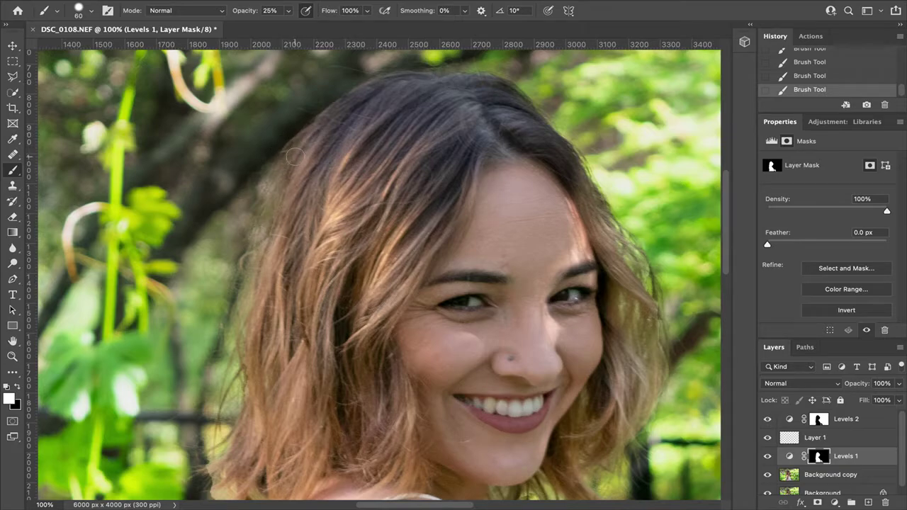
# Refine the lower hair tips in black on the Levels 1 mask, and in white on the Levels 2 mask with a 40 px brush.
pyautogui.moveTo(354, 379); pyautogui.dragTo(286, 247)
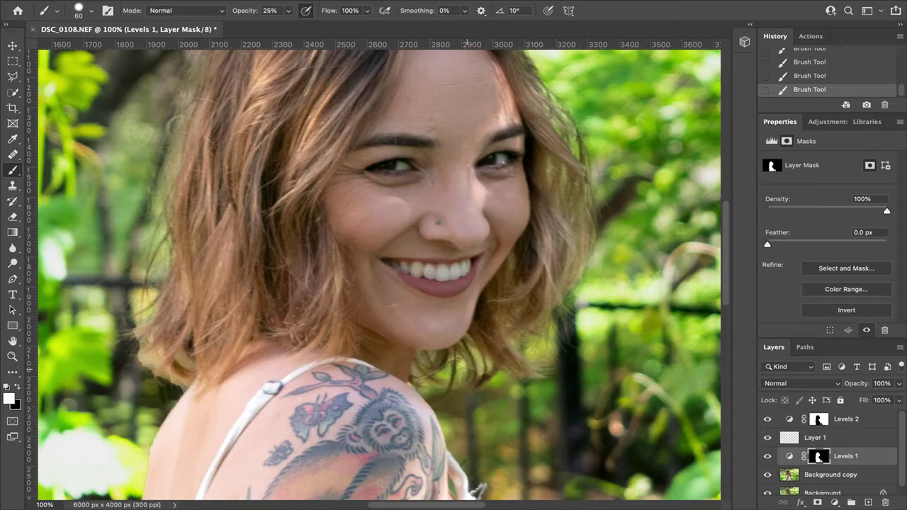
pyautogui.press('x')
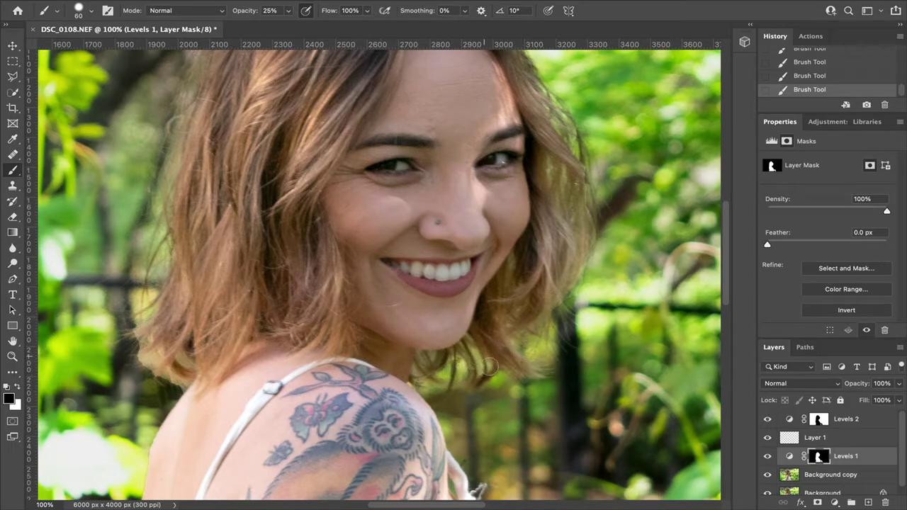
pyautogui.click(152, 353)
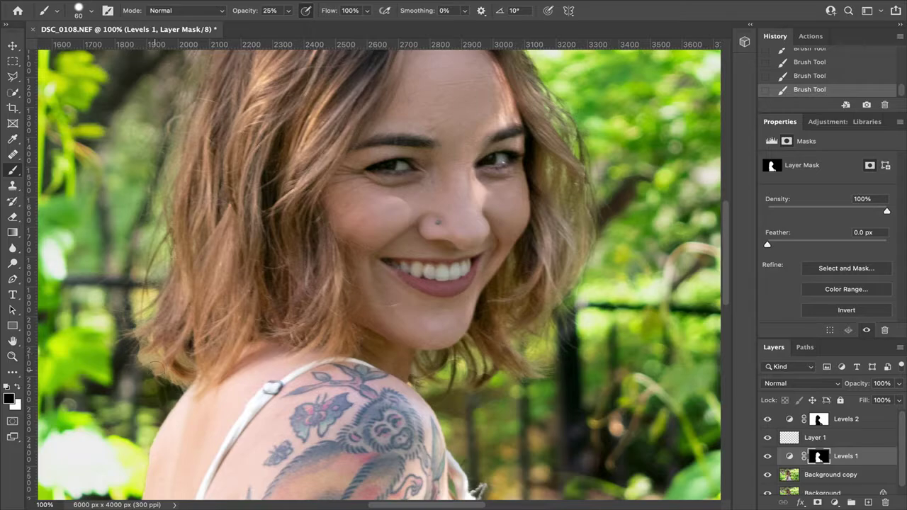
pyautogui.click(819, 418)
pyautogui.press('x')
pyautogui.press('x')
pyautogui.press('x')
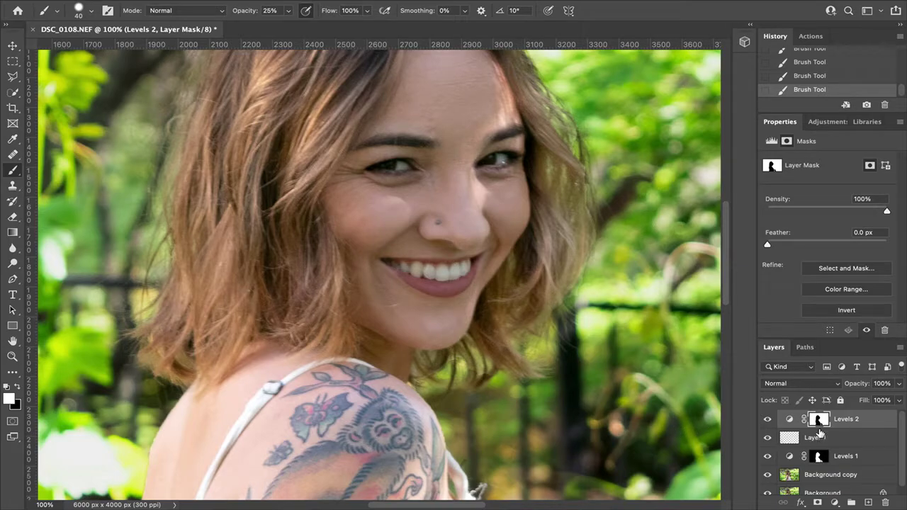
# Return to the Levels 1 mask with black as the foreground colour and toggle the layer's visibility to compare.
pyautogui.click(819, 455)
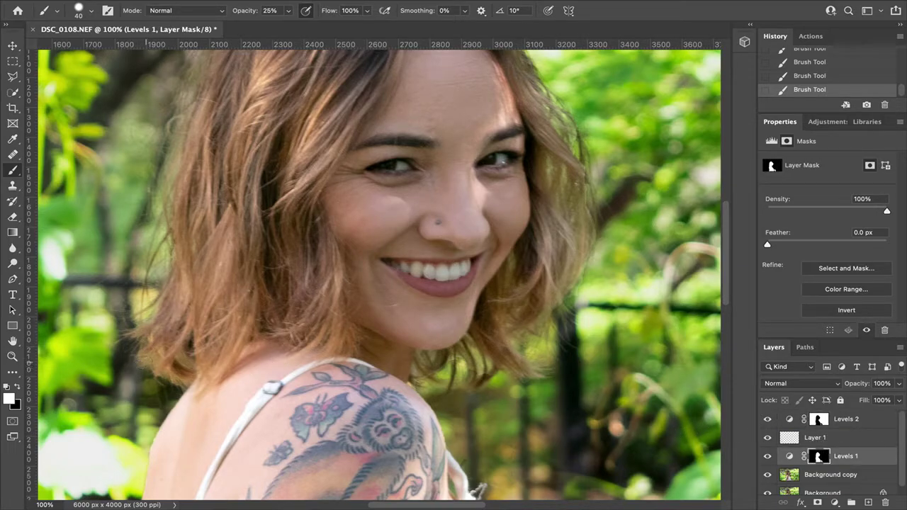
pyautogui.press('x')
pyautogui.click(767, 456)
pyautogui.click(766, 456)
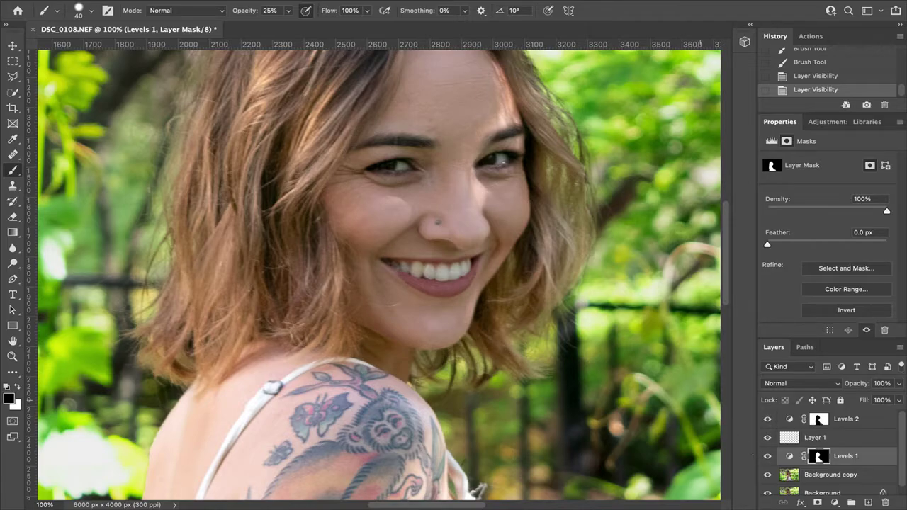
# Select Layer 1 and sample the woman's lower lip colour as the foreground colour with the Eyedropper.
pyautogui.click(833, 441)
pyautogui.moveTo(395, 210); pyautogui.dragTo(371, 285)
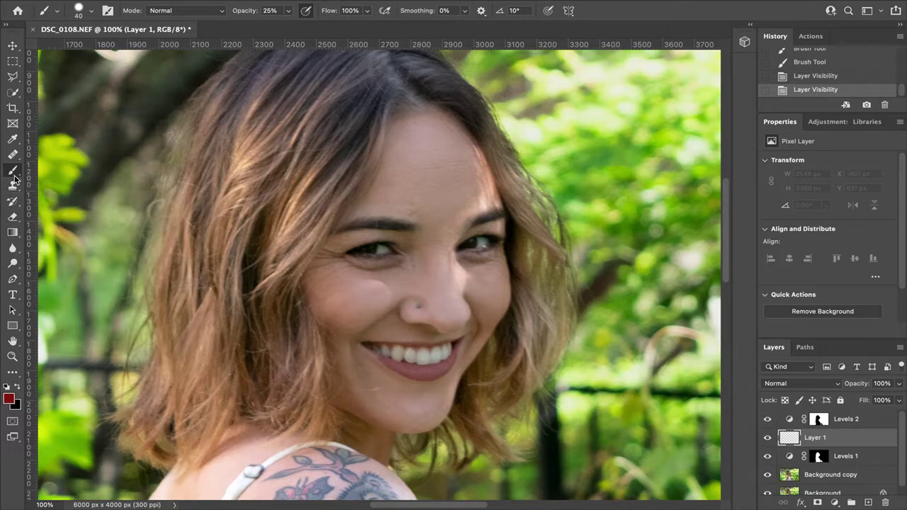
pyautogui.click(13, 139)
pyautogui.moveTo(445, 369); pyautogui.dragTo(437, 367)
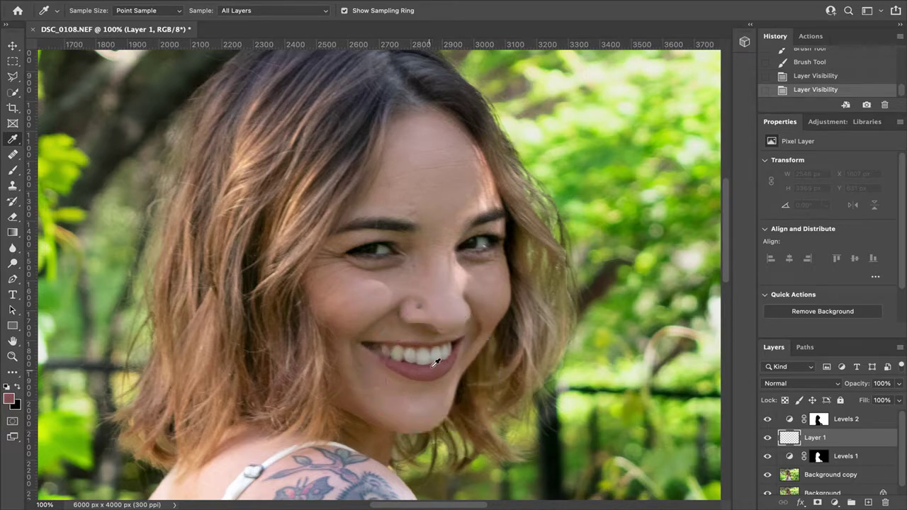
pyautogui.moveTo(413, 291); pyautogui.dragTo(382, 244)
pyautogui.moveTo(412, 367); pyautogui.dragTo(411, 369)
# Change the foreground colour to a deeper, more saturated red.
pyautogui.click(9, 398)
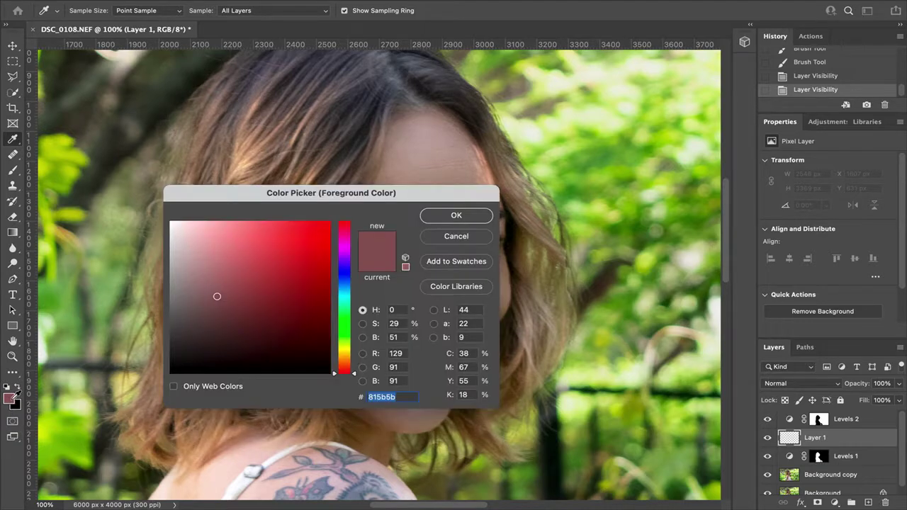
pyautogui.moveTo(268, 287); pyautogui.dragTo(278, 287)
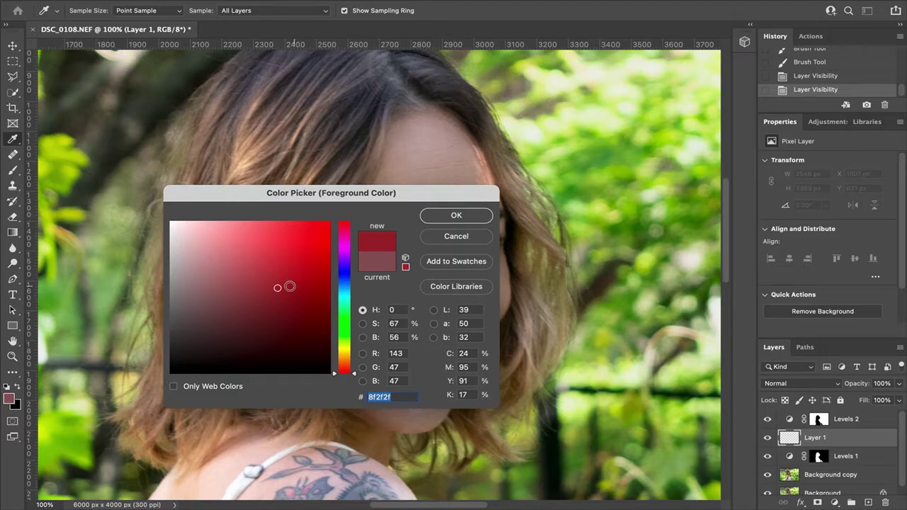
pyautogui.click(283, 285)
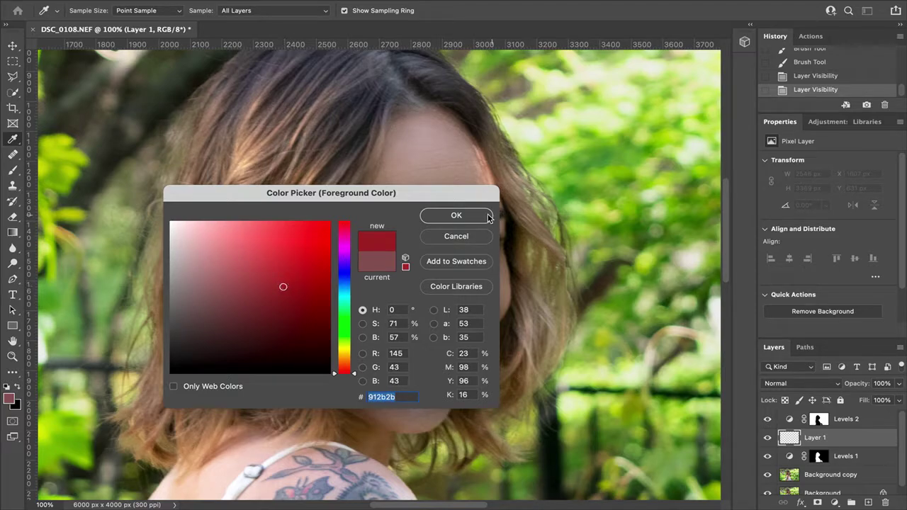
pyautogui.click(294, 300)
pyautogui.click(476, 214)
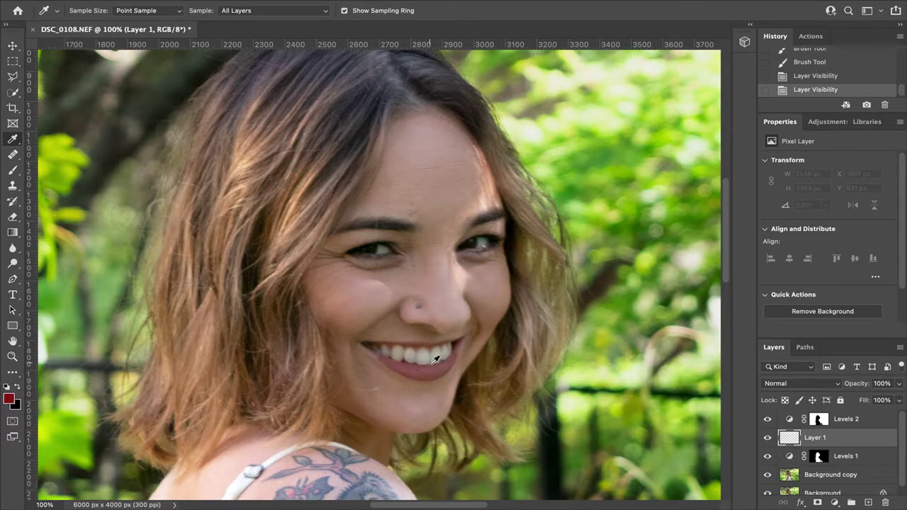
# Paint both lips red on Layer 1 with a 15 px brush at 48% opacity, undoing unwanted strokes.
pyautogui.press('super+equal')
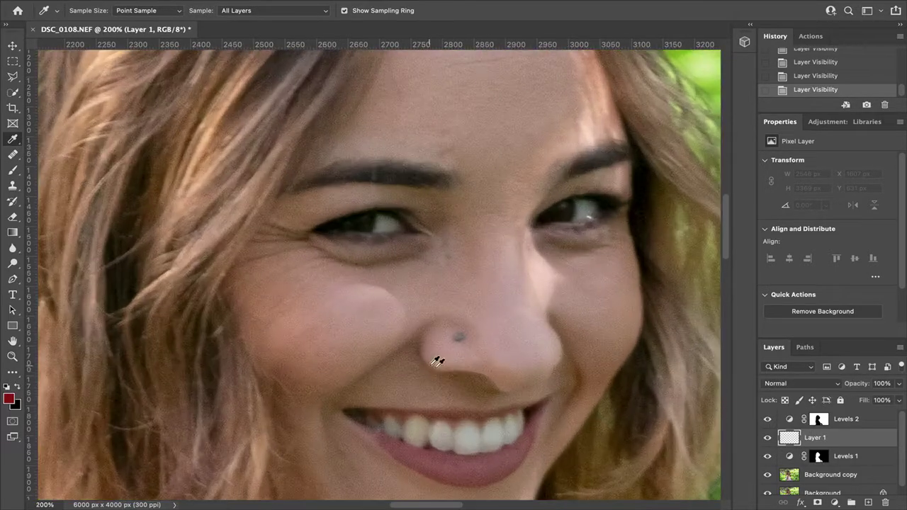
pyautogui.moveTo(496, 385); pyautogui.dragTo(432, 304)
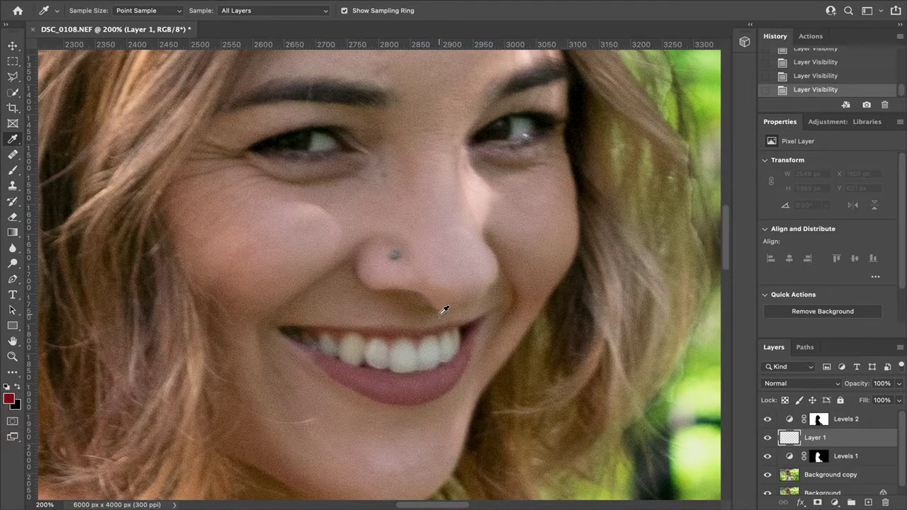
pyautogui.click(12, 170)
pyautogui.press('[')
pyautogui.press('[')
pyautogui.press('[')
pyautogui.press('[')
pyautogui.press('[')
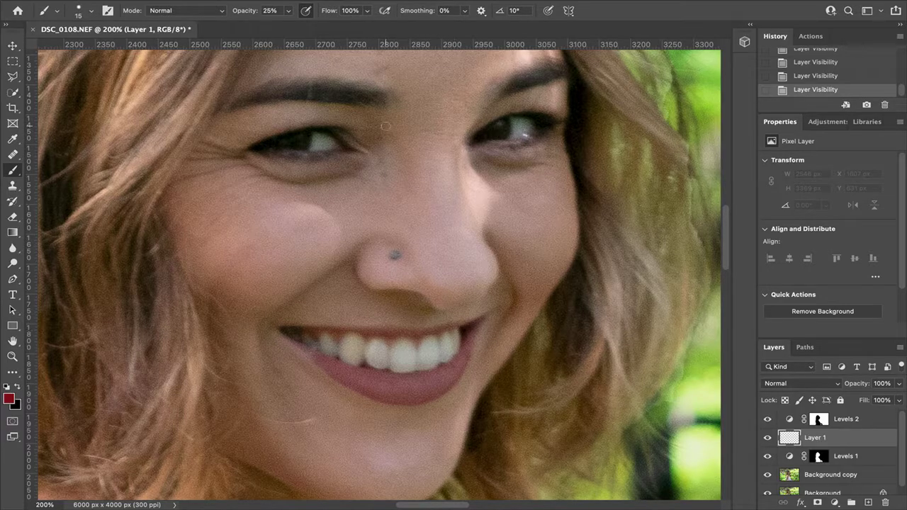
pyautogui.moveTo(295, 11)
pyautogui.mouseDown()
pyautogui.moveTo(319, 24)
pyautogui.moveTo(302, 27)
pyautogui.mouseUp()
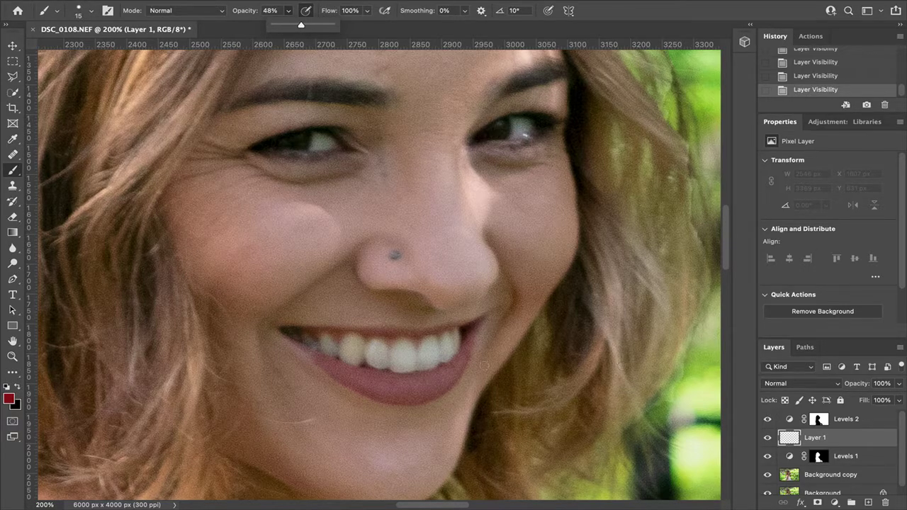
pyautogui.moveTo(404, 381)
pyautogui.mouseDown()
pyautogui.moveTo(378, 380)
pyautogui.moveTo(411, 390)
pyautogui.moveTo(389, 389)
pyautogui.moveTo(386, 398)
pyautogui.moveTo(402, 399)
pyautogui.moveTo(354, 376)
pyautogui.mouseUp()
pyautogui.hotkey('ctrl', 'z')
pyautogui.moveTo(420, 379)
pyautogui.mouseDown()
pyautogui.moveTo(381, 381)
pyautogui.moveTo(428, 376)
pyautogui.moveTo(364, 376)
pyautogui.moveTo(316, 355)
pyautogui.moveTo(341, 371)
pyautogui.moveTo(319, 359)
pyautogui.moveTo(332, 373)
pyautogui.moveTo(400, 395)
pyautogui.moveTo(363, 391)
pyautogui.moveTo(395, 401)
pyautogui.moveTo(457, 376)
pyautogui.moveTo(410, 401)
pyautogui.moveTo(456, 367)
pyautogui.moveTo(396, 387)
pyautogui.moveTo(426, 391)
pyautogui.moveTo(349, 377)
pyautogui.mouseUp()
pyautogui.moveTo(411, 393)
pyautogui.mouseDown()
pyautogui.moveTo(368, 383)
pyautogui.moveTo(403, 391)
pyautogui.moveTo(466, 355)
pyautogui.moveTo(473, 332)
pyautogui.moveTo(459, 372)
pyautogui.moveTo(477, 318)
pyautogui.moveTo(421, 330)
pyautogui.moveTo(284, 330)
pyautogui.moveTo(310, 356)
pyautogui.mouseUp()
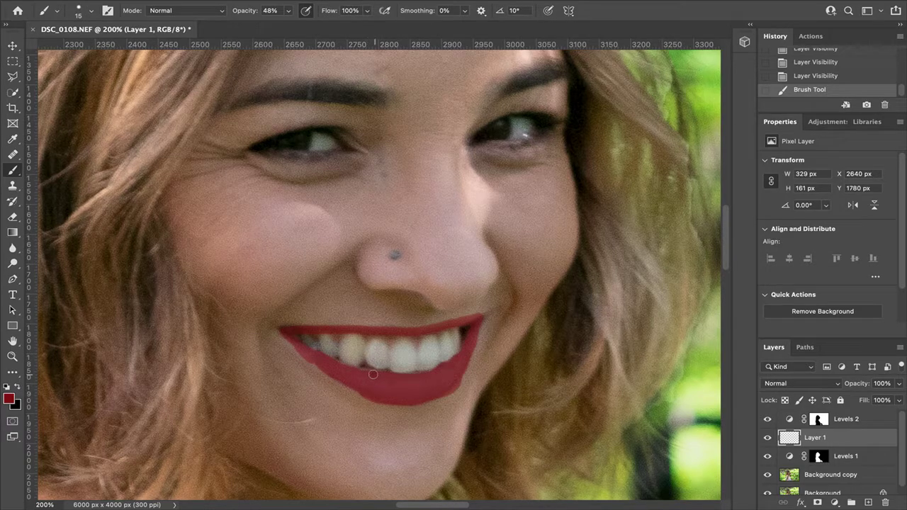
pyautogui.hotkey('ctrl', 'z')
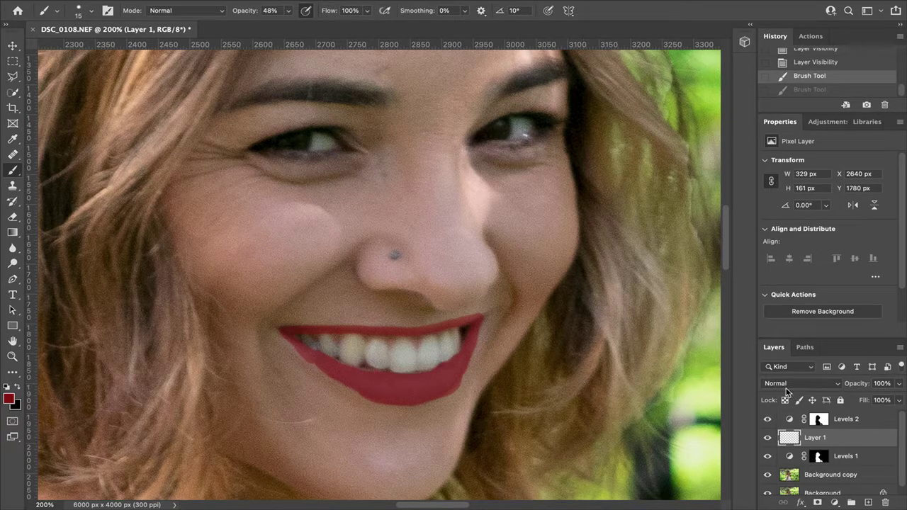
# Toggle Layer 1 off and on to compare the painted lips with the original.
pyautogui.click(767, 438)
pyautogui.click(766, 438)
pyautogui.click(767, 438)
pyautogui.click(767, 438)
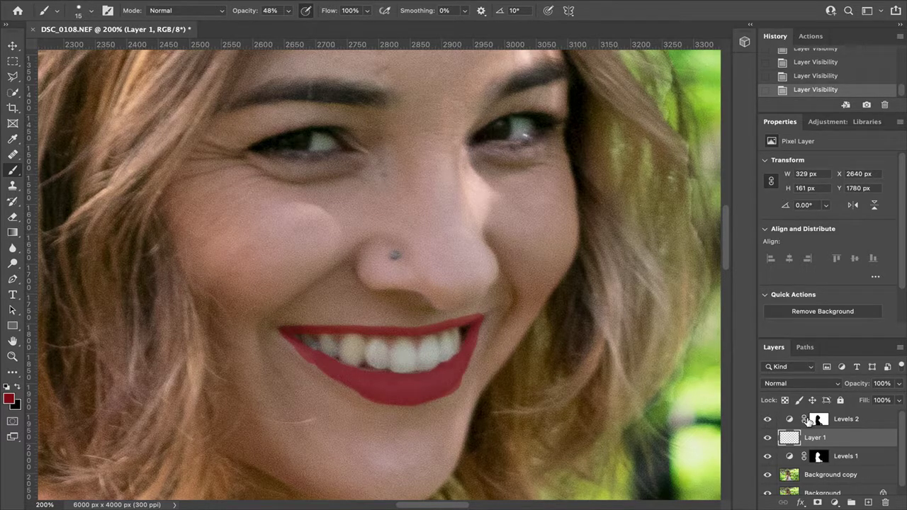
# Try the Subtract blending mode on Layer 1, and set the layer's blending mode to Color.
pyautogui.click(806, 386)
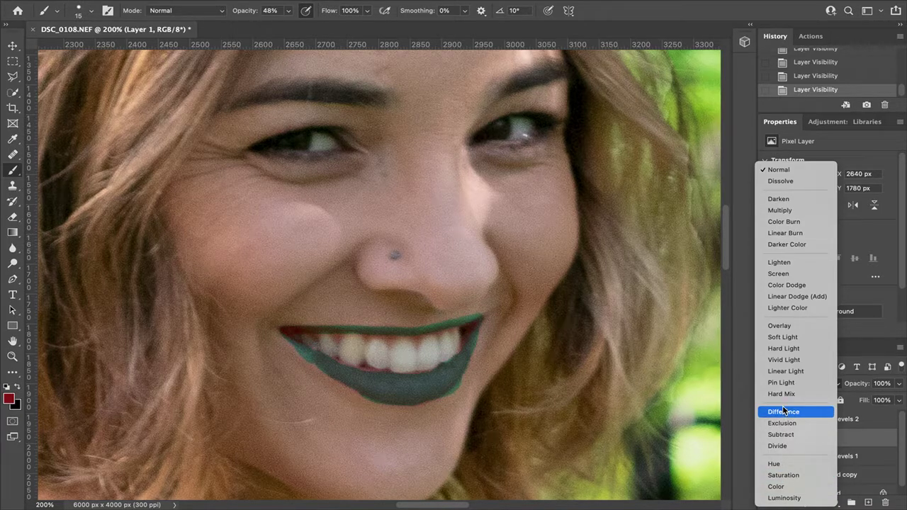
pyautogui.click(781, 435)
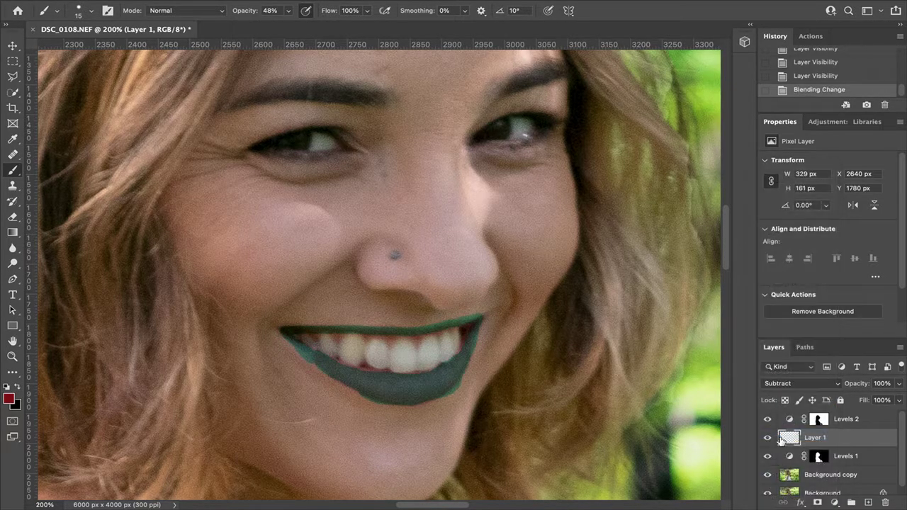
pyautogui.click(785, 383)
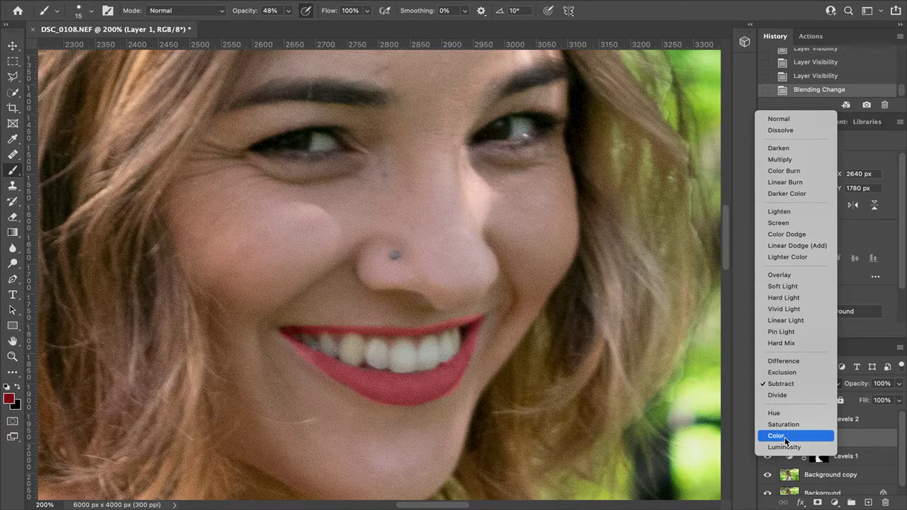
pyautogui.click(785, 440)
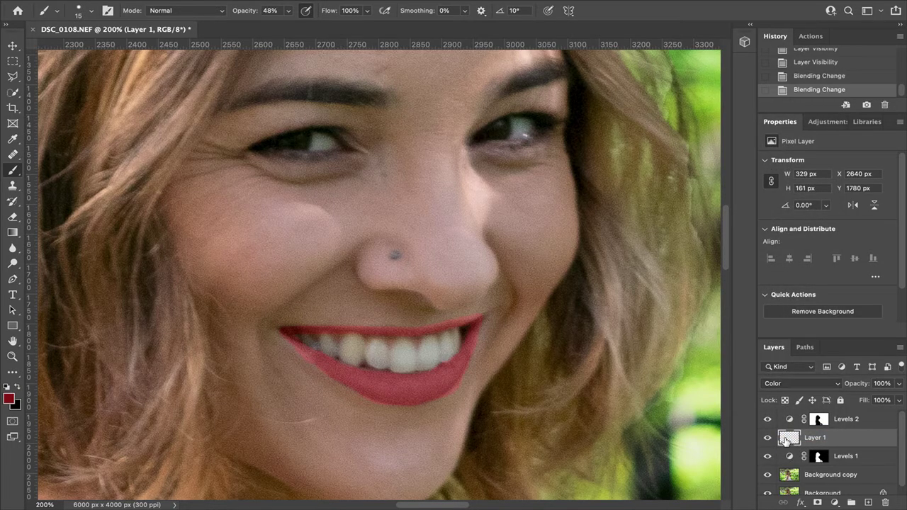
# Add a layer mask to Layer 1 and paint black at 100% brush opacity along the lip edges to remove spilled red.
pyautogui.click(788, 385)
pyautogui.click(784, 384)
pyautogui.click(817, 502)
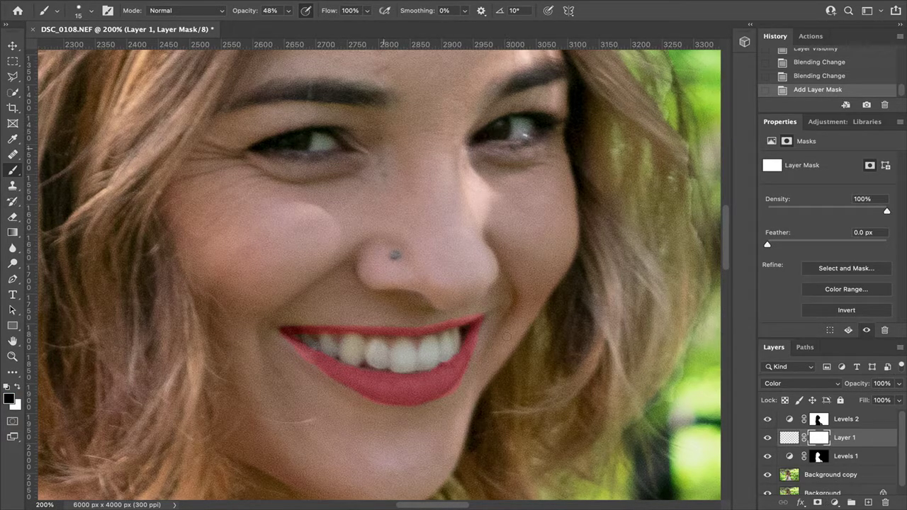
pyautogui.moveTo(293, 11); pyautogui.dragTo(366, 39)
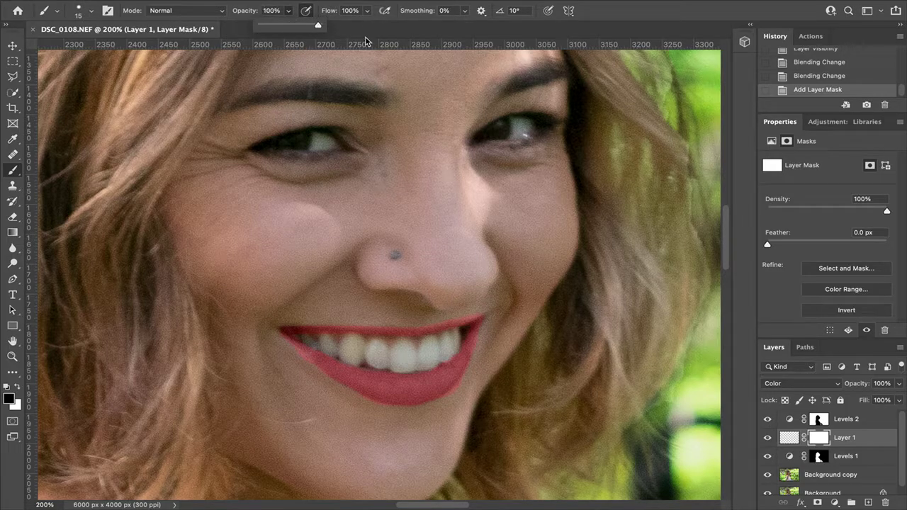
pyautogui.click(464, 389)
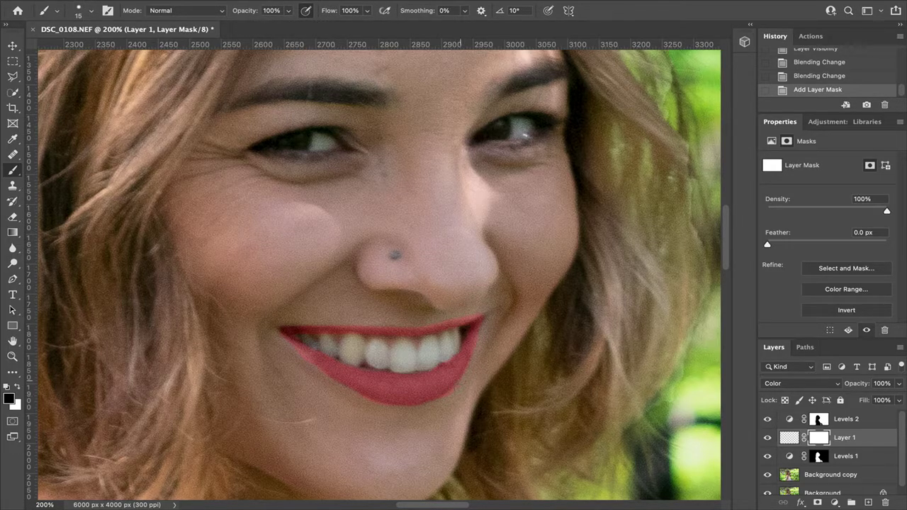
pyautogui.moveTo(441, 392); pyautogui.dragTo(466, 387)
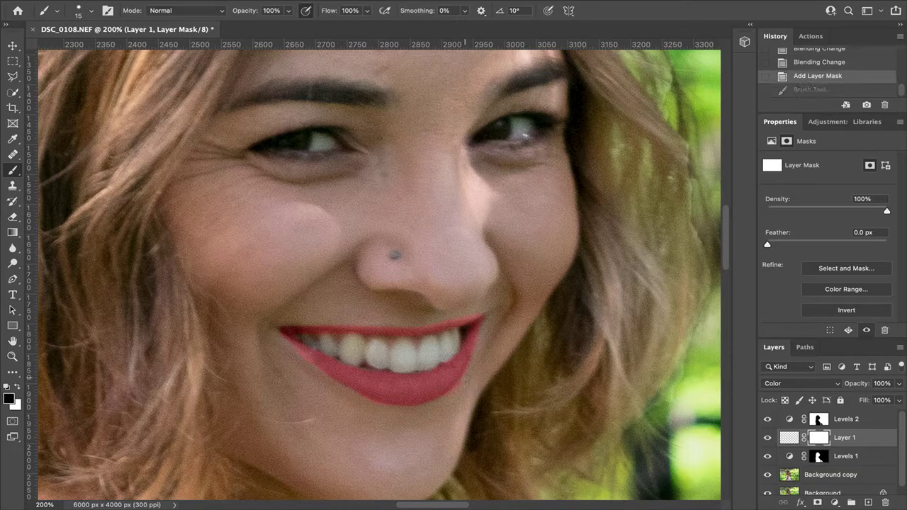
pyautogui.moveTo(445, 398); pyautogui.dragTo(452, 395)
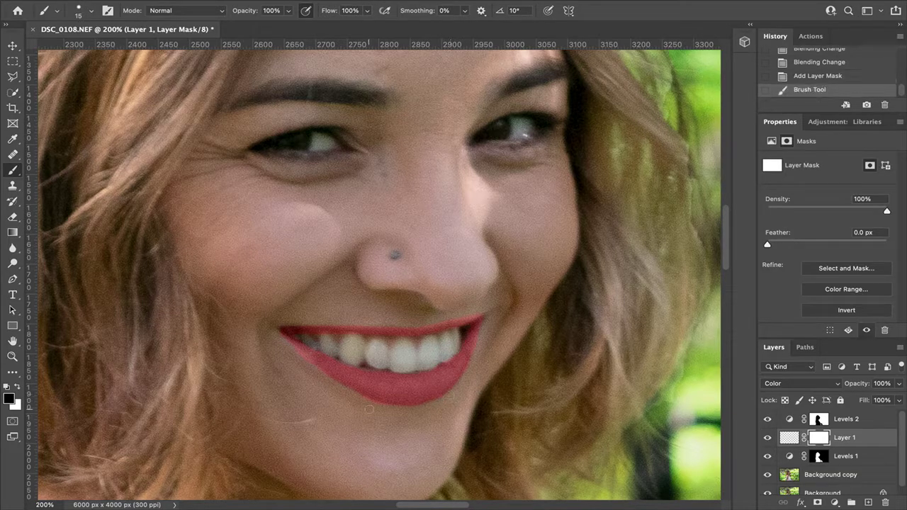
pyautogui.click(367, 401)
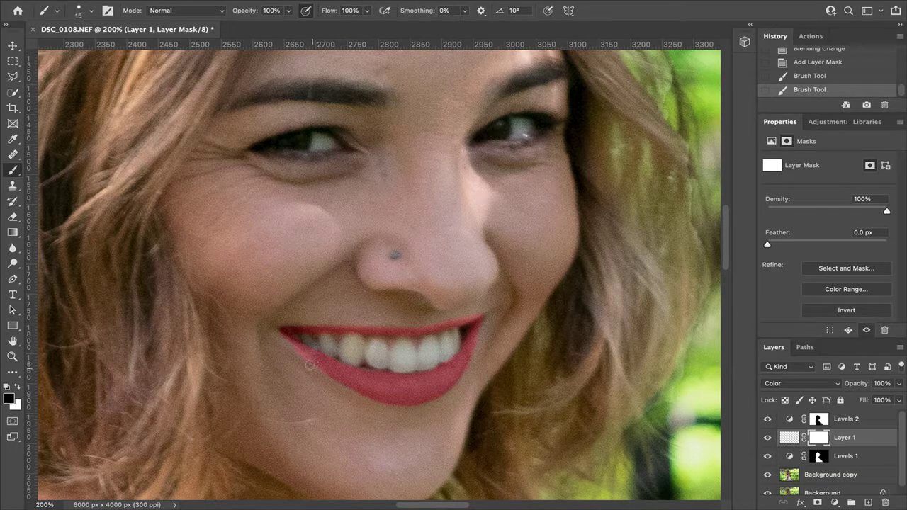
pyautogui.click(301, 354)
pyautogui.moveTo(479, 349); pyautogui.dragTo(452, 345)
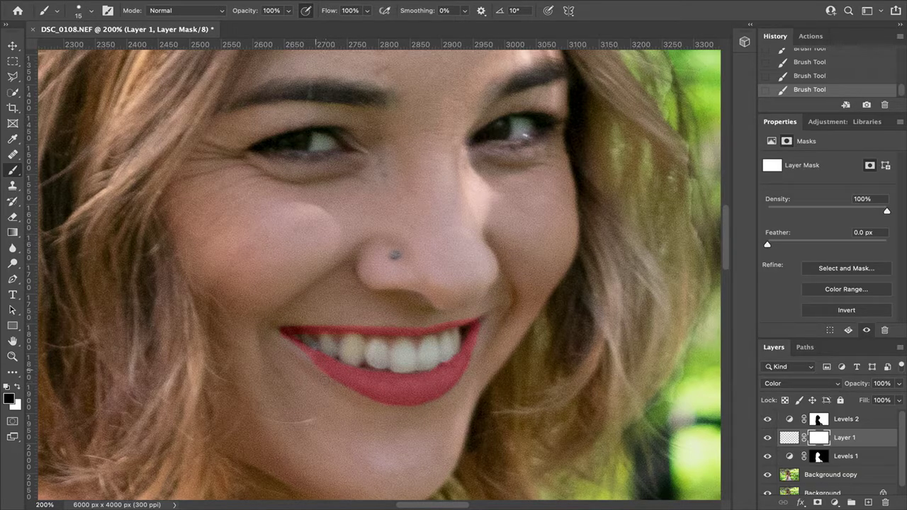
# Try fading the red on Layer 1's mask at the corner of the mouth with 39% brush opacity.
pyautogui.click(285, 11)
pyautogui.moveTo(262, 27); pyautogui.dragTo(252, 26)
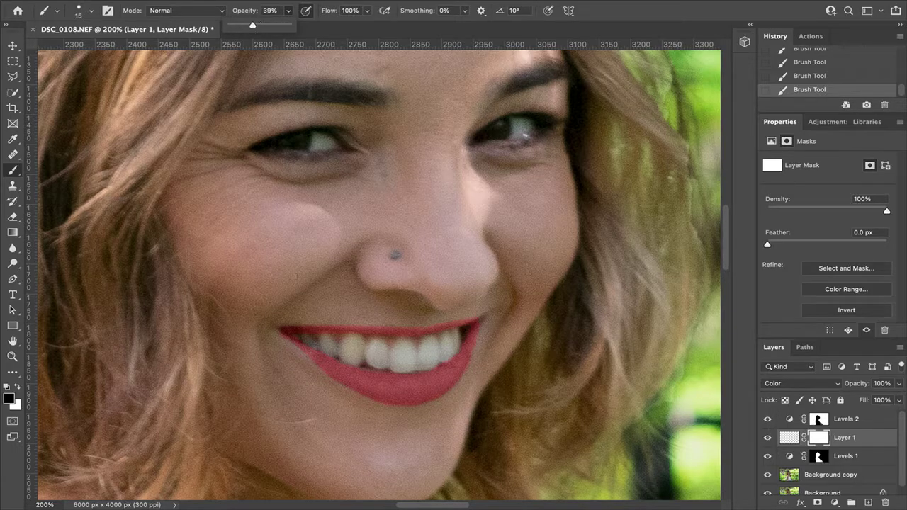
pyautogui.click(284, 337)
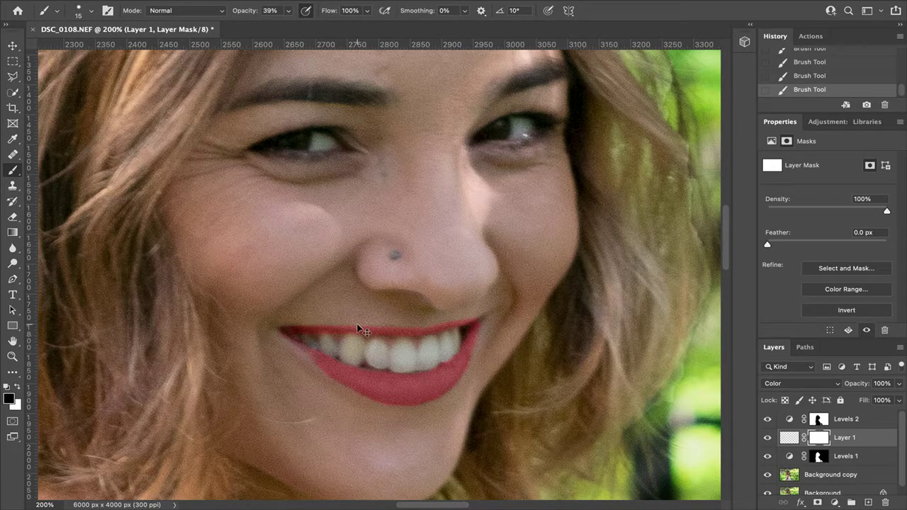
pyautogui.hotkey('ctrl', 'z')
pyautogui.hotkey('ctrl', 'z')
pyautogui.hotkey('ctrl', 'z')
# Paint black over both lips on Layer 1's mask with a 45 px brush at 18% opacity to soften the colour.
pyautogui.click(288, 11)
pyautogui.moveTo(285, 25); pyautogui.dragTo(276, 25)
pyautogui.click(411, 278)
pyautogui.press(']')
pyautogui.press(']')
pyautogui.press(']')
pyautogui.press(']')
pyautogui.press(']')
pyautogui.press(']')
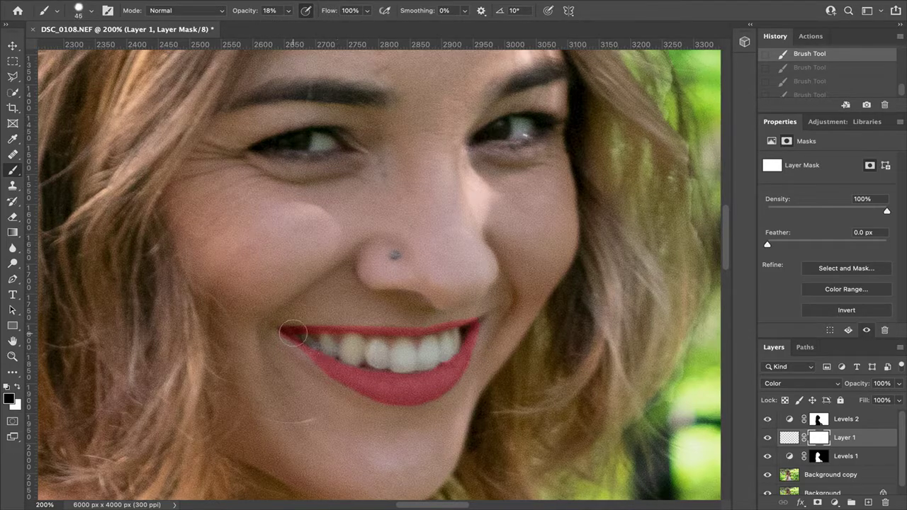
pyautogui.moveTo(348, 382)
pyautogui.mouseDown()
pyautogui.moveTo(406, 381)
pyautogui.moveTo(470, 329)
pyautogui.mouseUp()
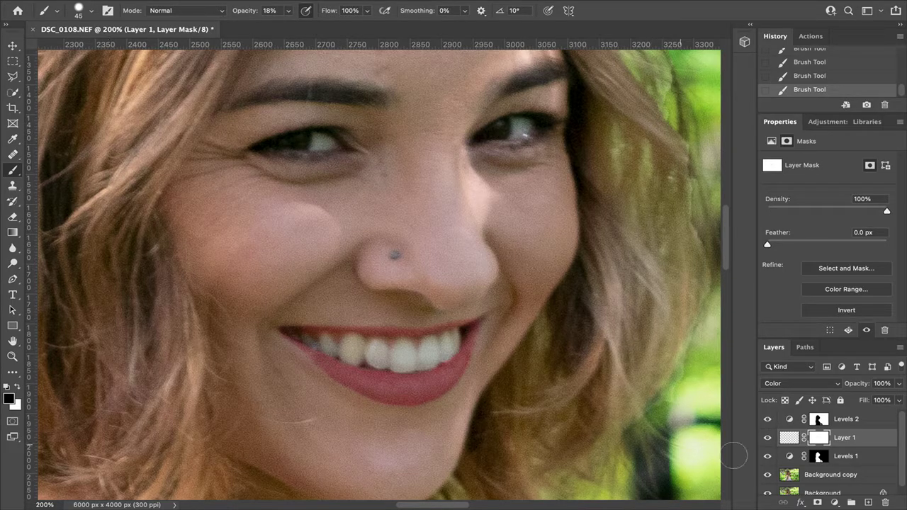
# Toggle Layer 1 off and on to compare the softened lip colour with the original lips.
pyautogui.press('x')
pyautogui.press('[')
pyautogui.click(768, 437)
pyautogui.click(769, 436)
pyautogui.click(769, 437)
pyautogui.click(769, 436)
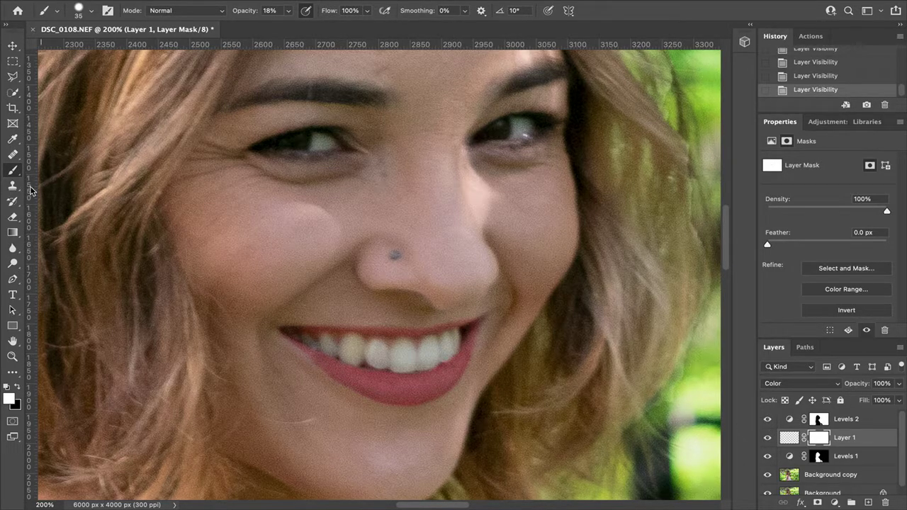
# Target Layer 1's pixels instead of its mask and try a red blush stroke with a 125 px brush at 13% opacity.
pyautogui.click(785, 442)
pyautogui.click(820, 438)
pyautogui.click(788, 438)
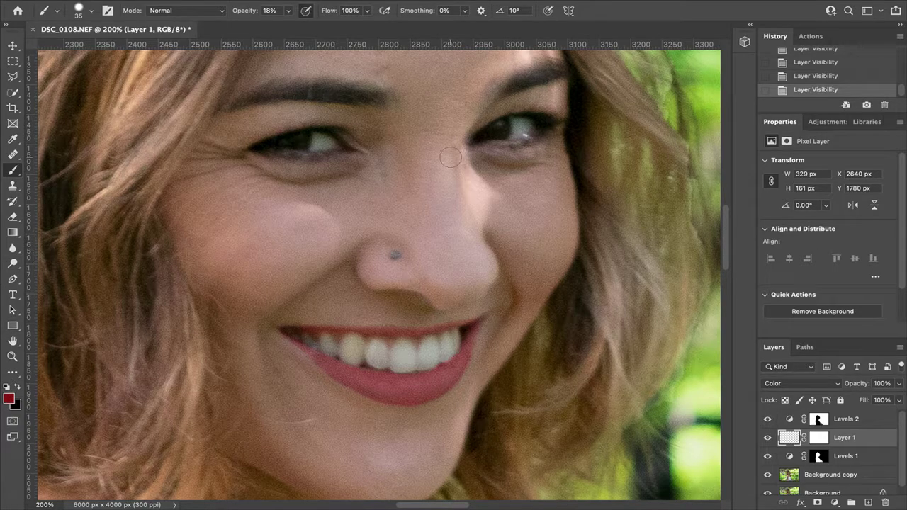
pyautogui.click(289, 10)
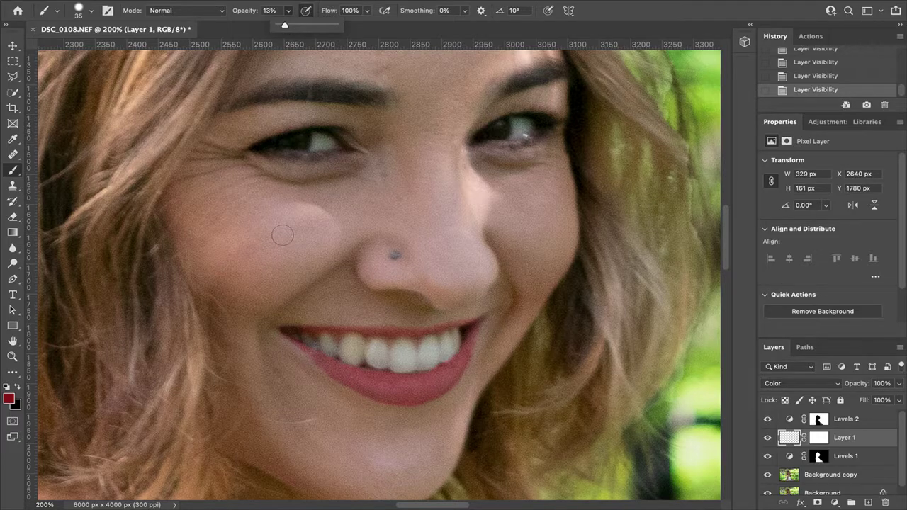
pyautogui.press(']')
pyautogui.press(']')
pyautogui.press(']')
pyautogui.press(']')
pyautogui.press(']')
pyautogui.press(']')
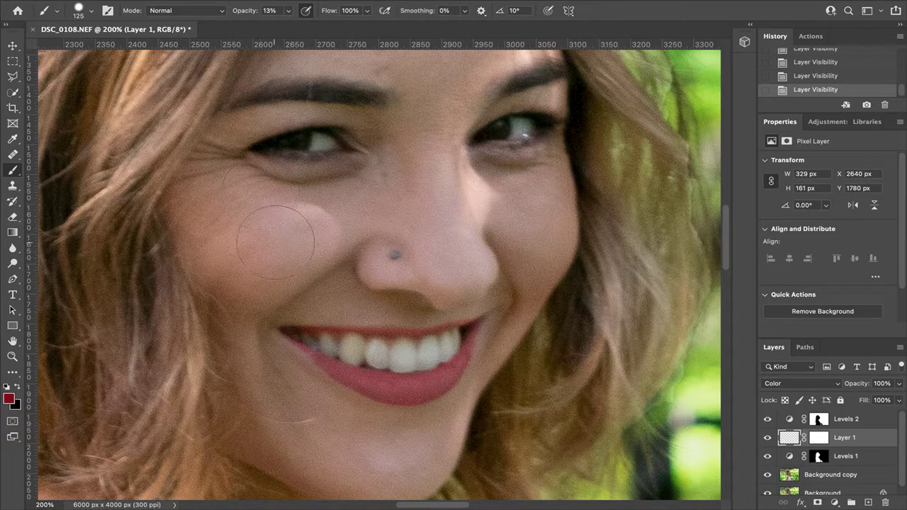
pyautogui.click(397, 227)
pyautogui.hotkey('ctrl', 'z')
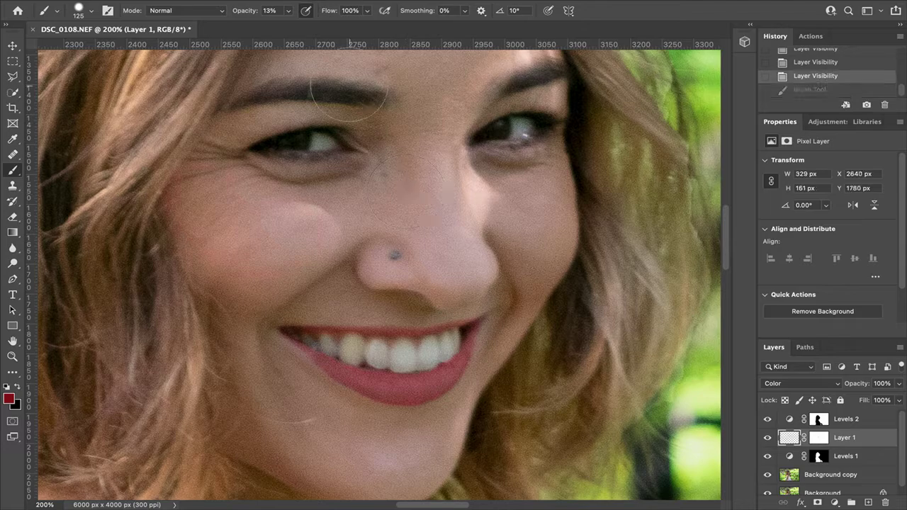
# Paint a faint red blush on both cheeks on Layer 1 with the brush at 4% opacity.
pyautogui.click(288, 11)
pyautogui.moveTo(287, 29); pyautogui.dragTo(282, 27)
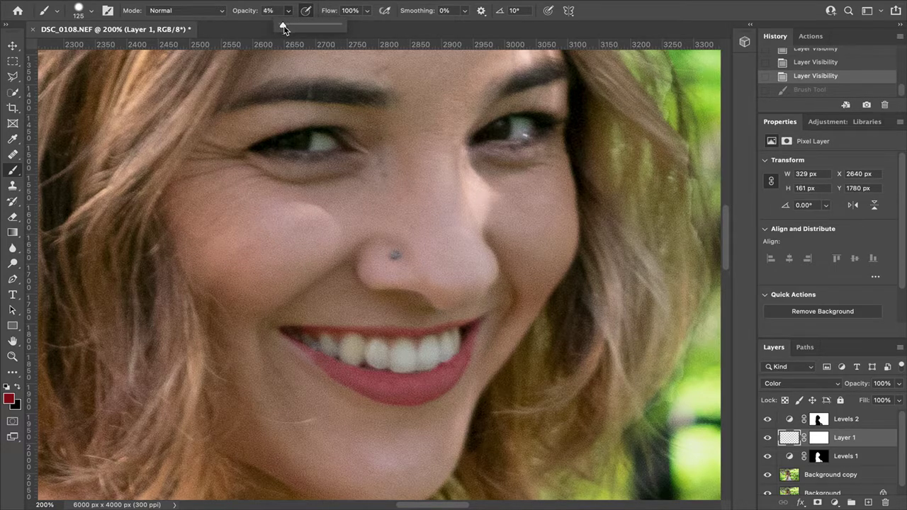
pyautogui.moveTo(232, 214); pyautogui.dragTo(247, 262)
pyautogui.moveTo(208, 230); pyautogui.dragTo(252, 231)
pyautogui.moveTo(509, 224); pyautogui.dragTo(541, 221)
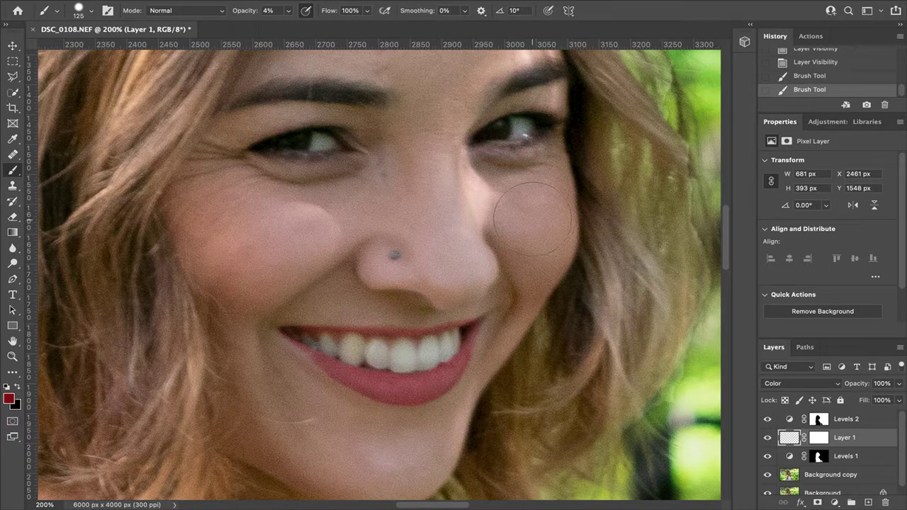
# Compare the face with and without Layer 1's lip and cheek colour.
pyautogui.press('super+minus')
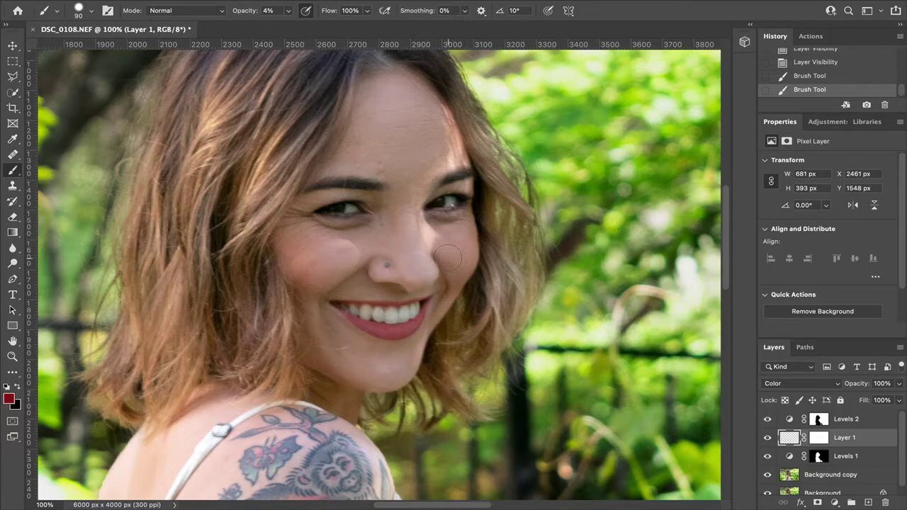
pyautogui.click(767, 437)
pyautogui.click(767, 437)
pyautogui.click(768, 437)
pyautogui.click(767, 437)
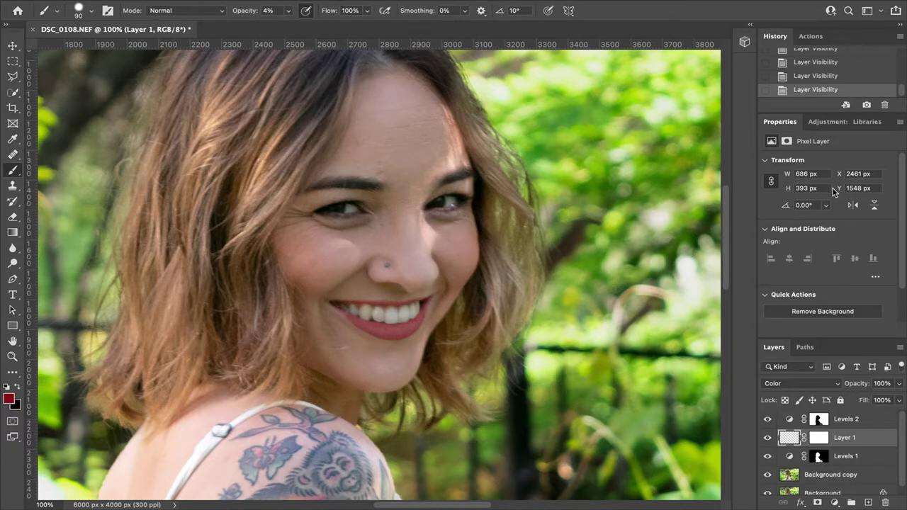
pyautogui.click(826, 122)
pyautogui.click(807, 155)
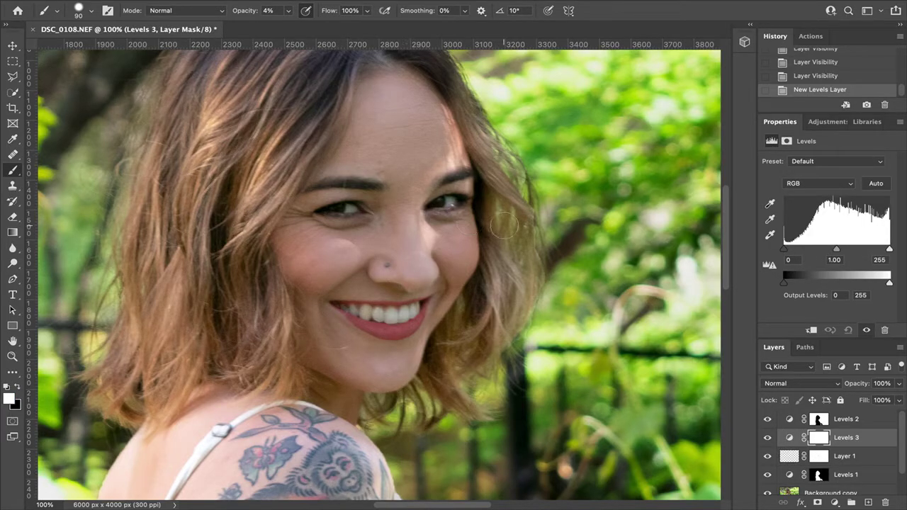
pyautogui.press('BackSpace')
pyautogui.press('BackSpace')
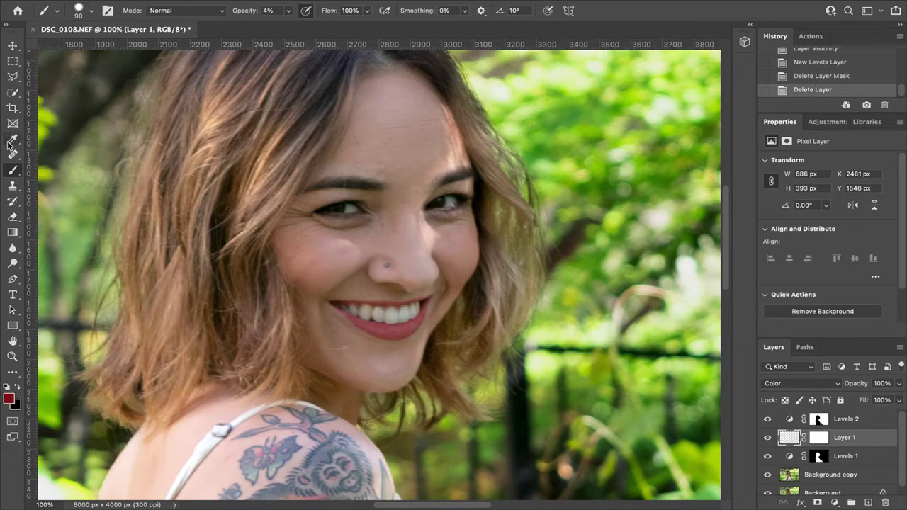
# Select both eyes on the Background copy layer with the Quick Selection tool.
pyautogui.click(12, 93)
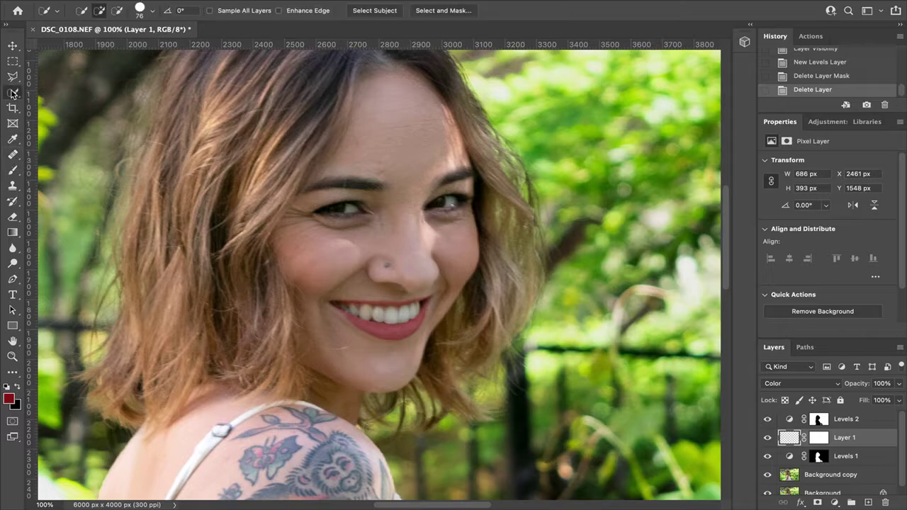
pyautogui.click(862, 483)
pyautogui.click(353, 209)
pyautogui.click(442, 206)
pyautogui.click(460, 205)
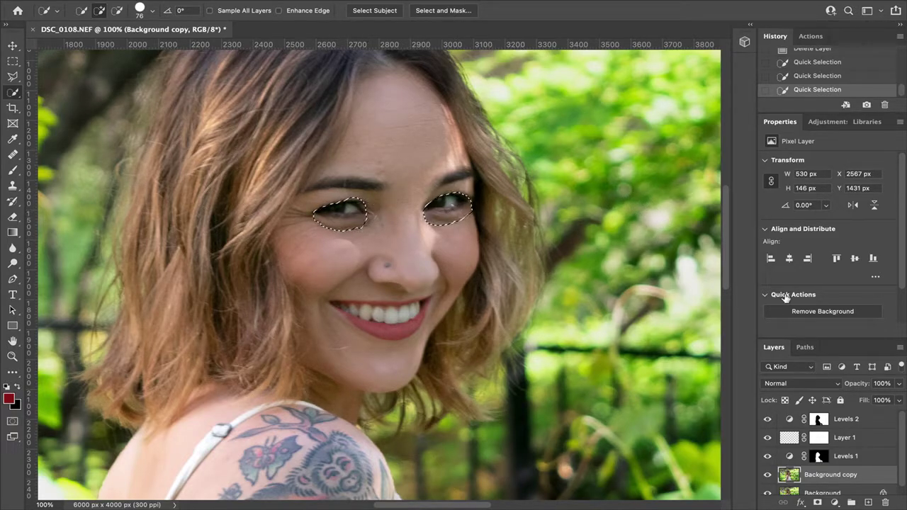
# Brighten the selected eyes with a Levels adjustment layer using input levels 2, 1.13 and 190.
pyautogui.click(821, 126)
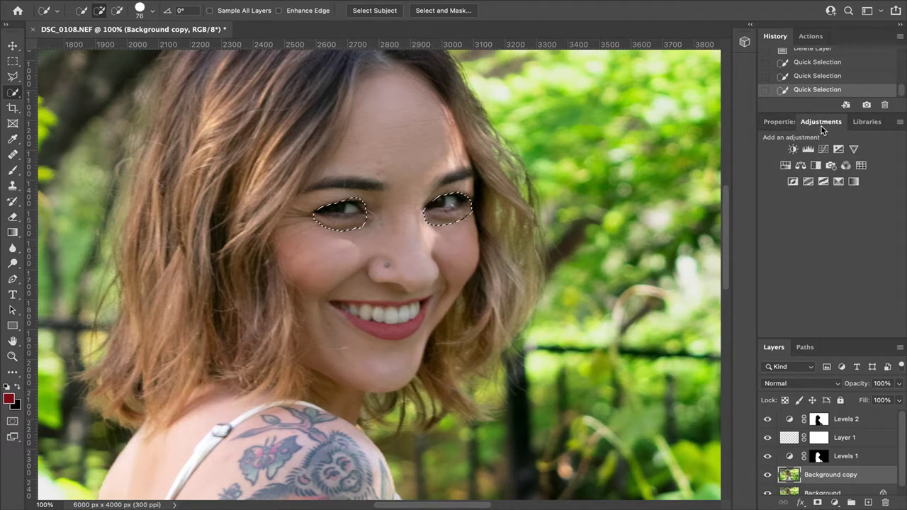
pyautogui.click(807, 149)
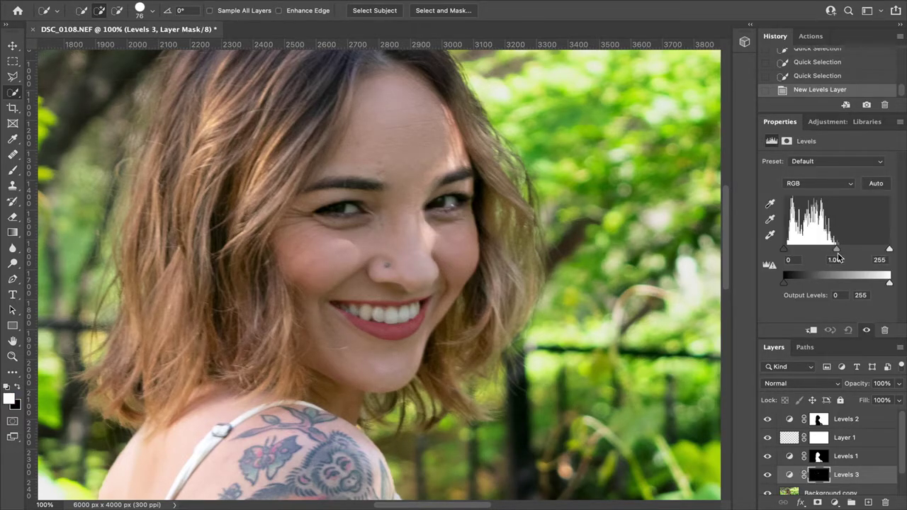
pyautogui.moveTo(836, 254); pyautogui.dragTo(829, 254)
pyautogui.moveTo(889, 255); pyautogui.dragTo(820, 256)
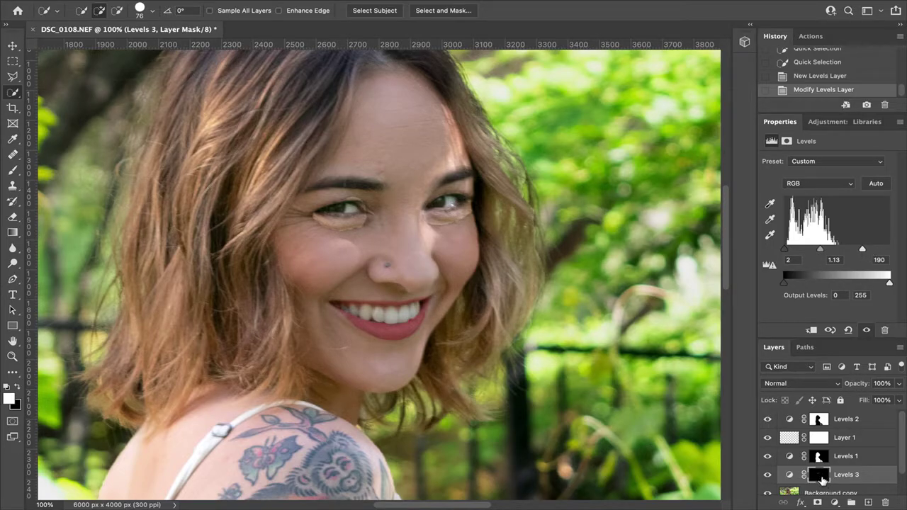
# Paint black at 100% brush opacity on the Levels 3 mask around both eyes to remove brightening from the surrounding skin.
pyautogui.click(12, 170)
pyautogui.click(21, 386)
pyautogui.click(289, 10)
pyautogui.moveTo(285, 25); pyautogui.dragTo(421, 39)
pyautogui.moveTo(364, 215); pyautogui.dragTo(306, 221)
pyautogui.moveTo(359, 189); pyautogui.dragTo(376, 207)
pyautogui.moveTo(454, 214)
pyautogui.mouseDown()
pyautogui.moveTo(422, 232)
pyautogui.moveTo(430, 229)
pyautogui.mouseUp()
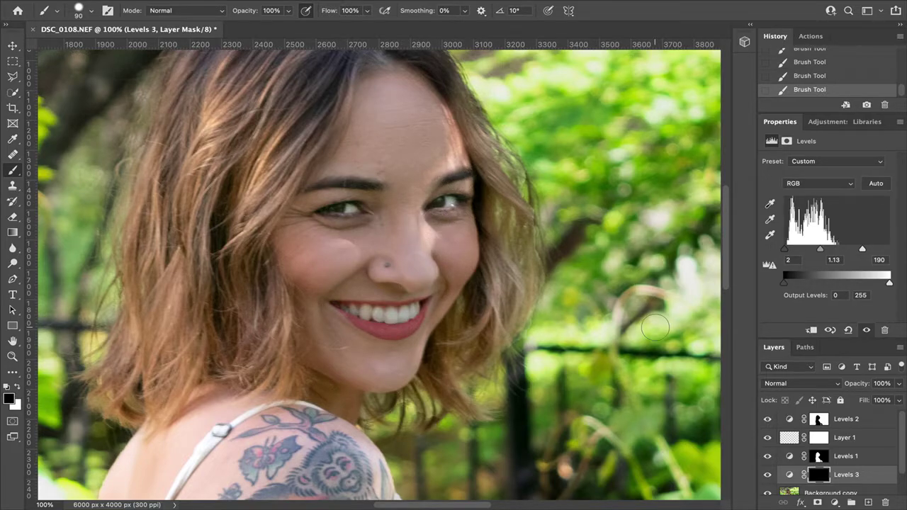
# Compare the eyes with and without Levels 3, and reduce that layer's opacity to 60%.
pyautogui.click(767, 474)
pyautogui.click(767, 474)
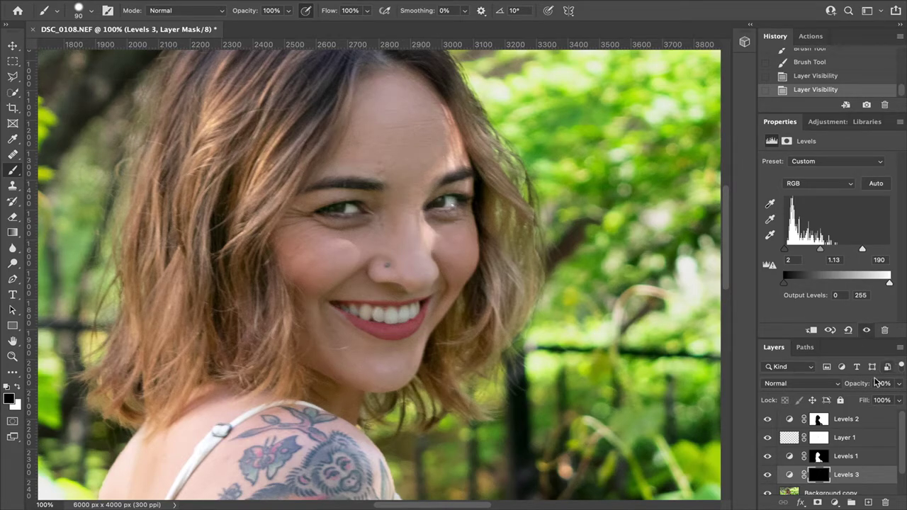
pyautogui.click(898, 383)
pyautogui.moveTo(894, 398); pyautogui.dragTo(876, 401)
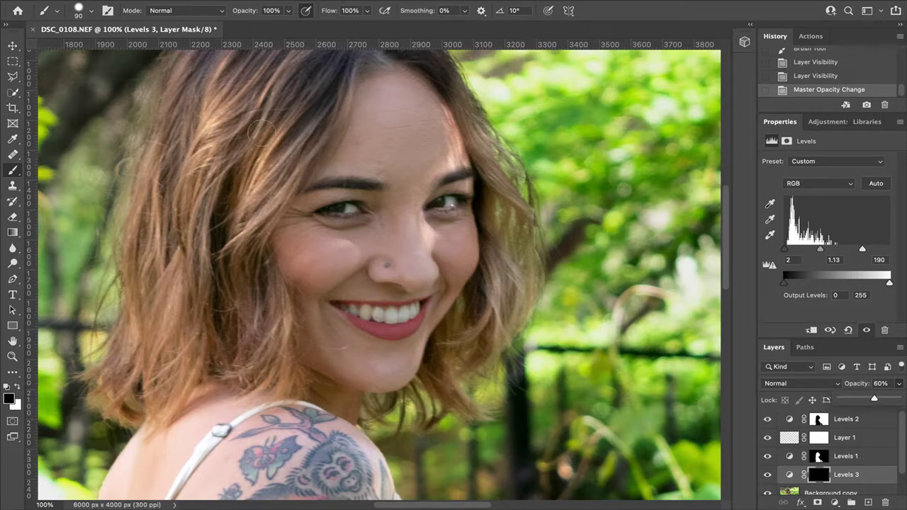
# Fit the whole photo in view and toggle Levels 3 and Layer 1 to compare their effects.
pyautogui.click(13, 45)
pyautogui.hotkey('ctrl', '0')
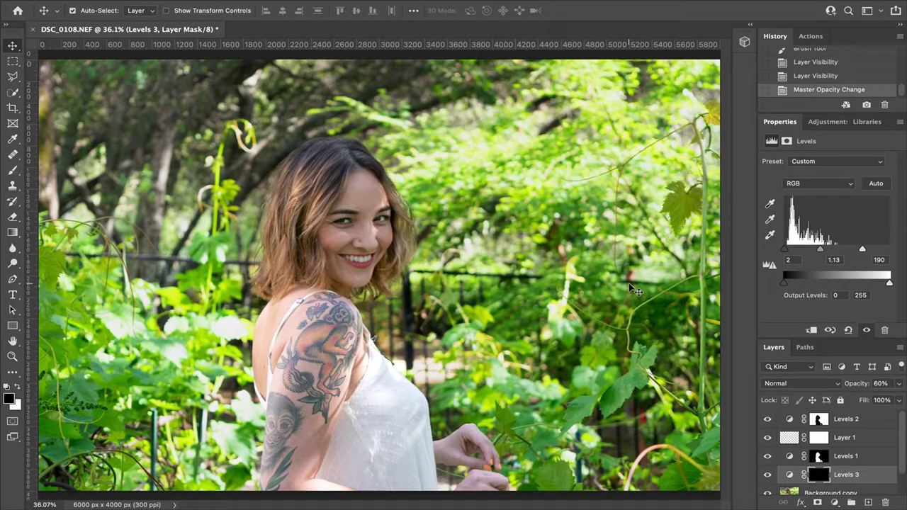
pyautogui.click(763, 473)
pyautogui.click(764, 474)
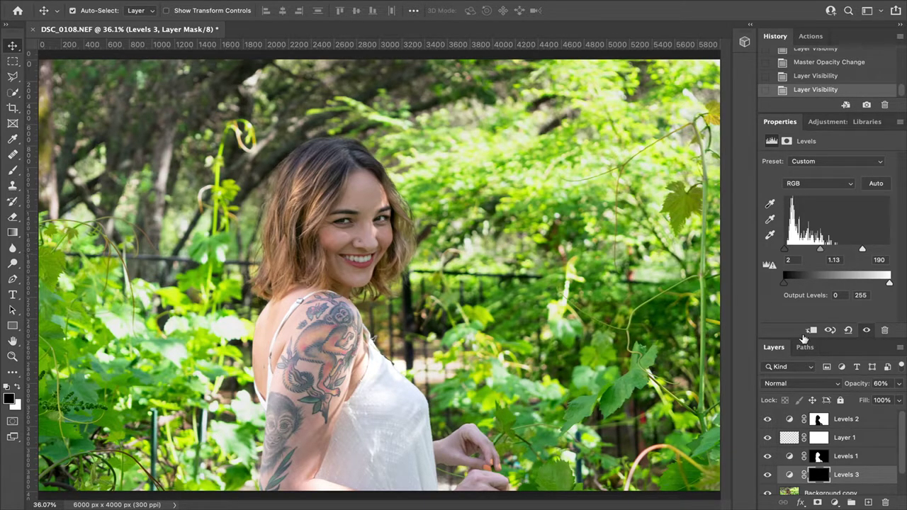
pyautogui.click(767, 438)
pyautogui.click(767, 437)
# Review Layer 1, Levels 2 and Levels 3 by selecting each layer in turn.
pyautogui.click(862, 438)
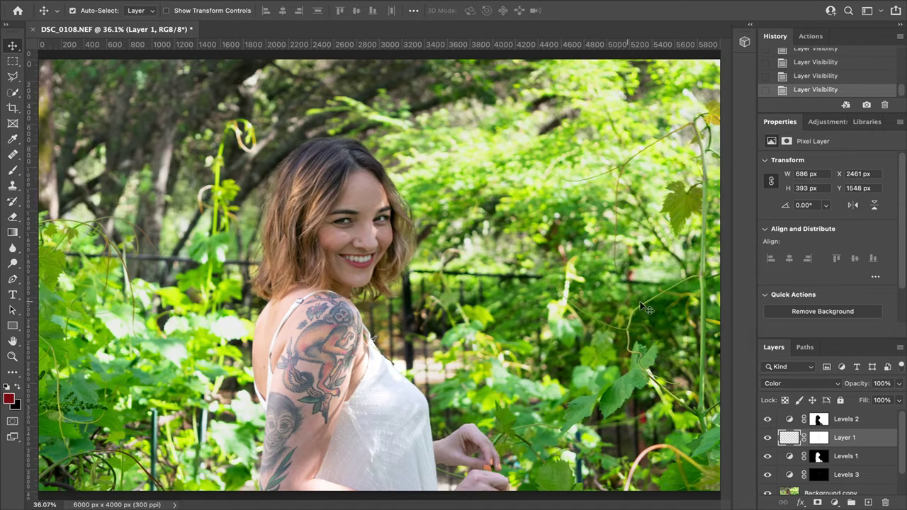
pyautogui.click(873, 423)
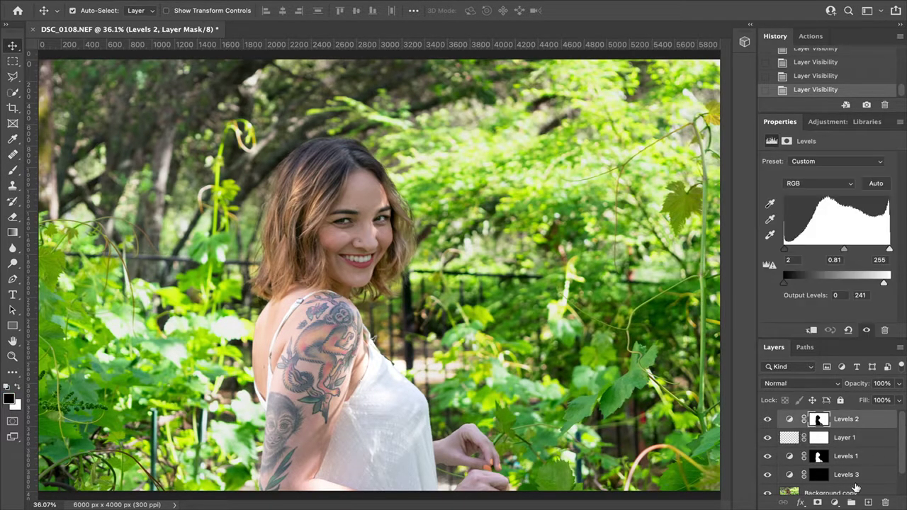
pyautogui.click(850, 482)
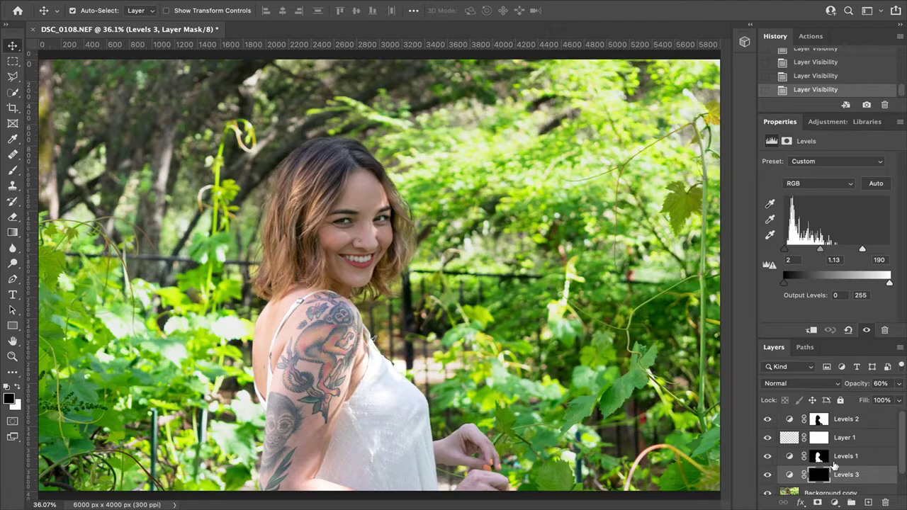
# Rename the Background copy layer as "beautify".
pyautogui.moveTo(790, 339); pyautogui.dragTo(788, 294)
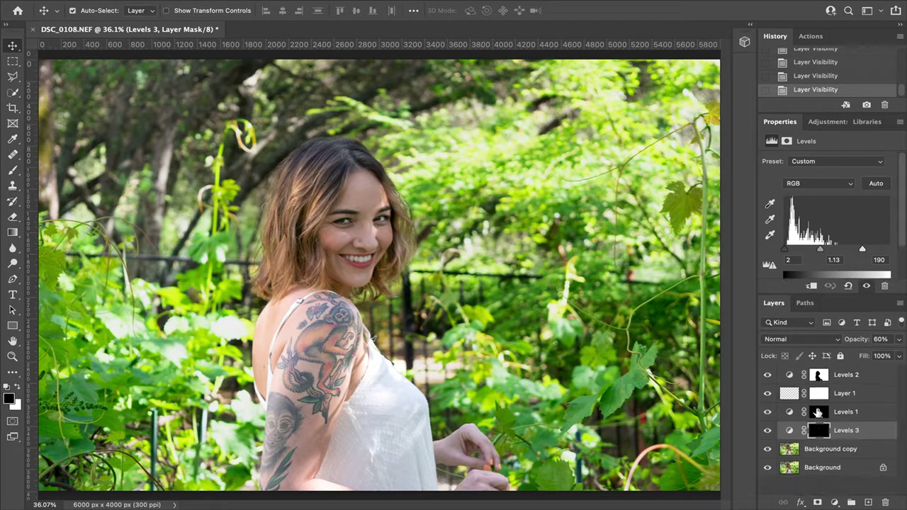
pyautogui.click(829, 454)
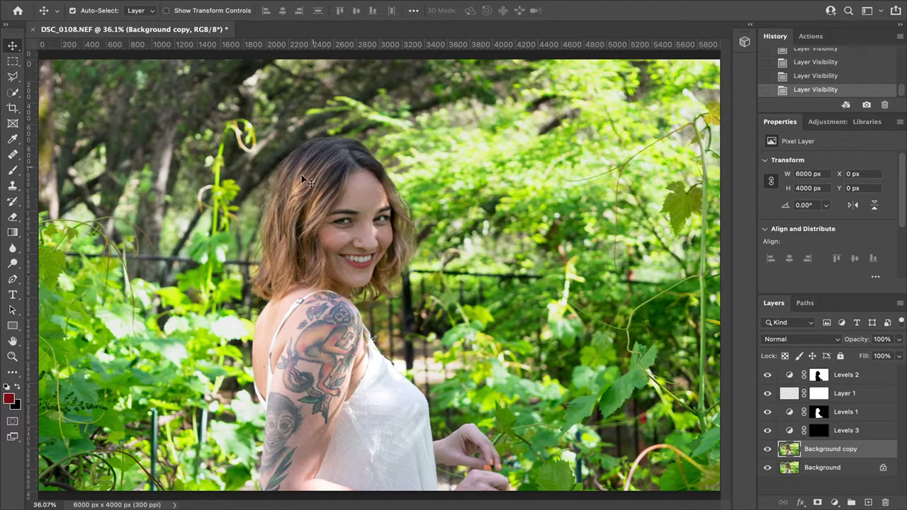
pyautogui.doubleClick(836, 448)
pyautogui.write('beautify')
pyautogui.press('Return')
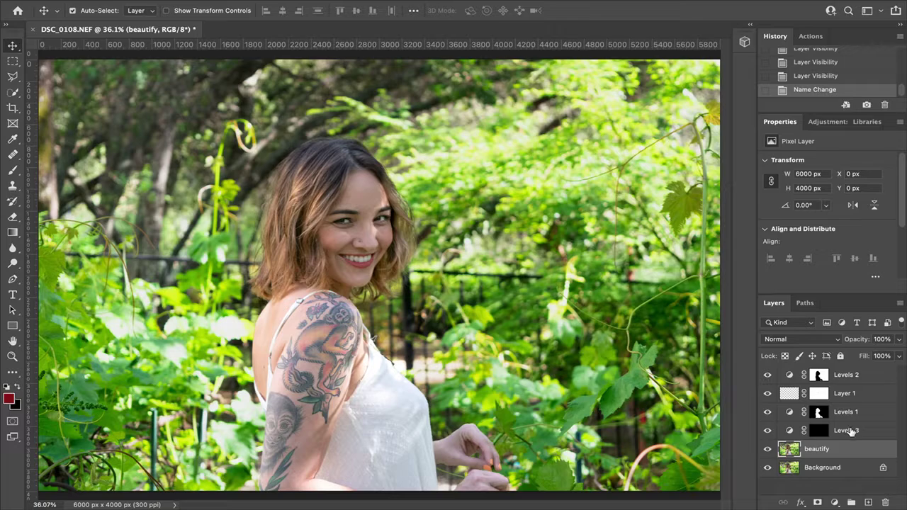
# Rename Levels 3 as "Levels (eyes)" and Levels 1 as "Levels (Figure)".
pyautogui.doubleClick(851, 431)
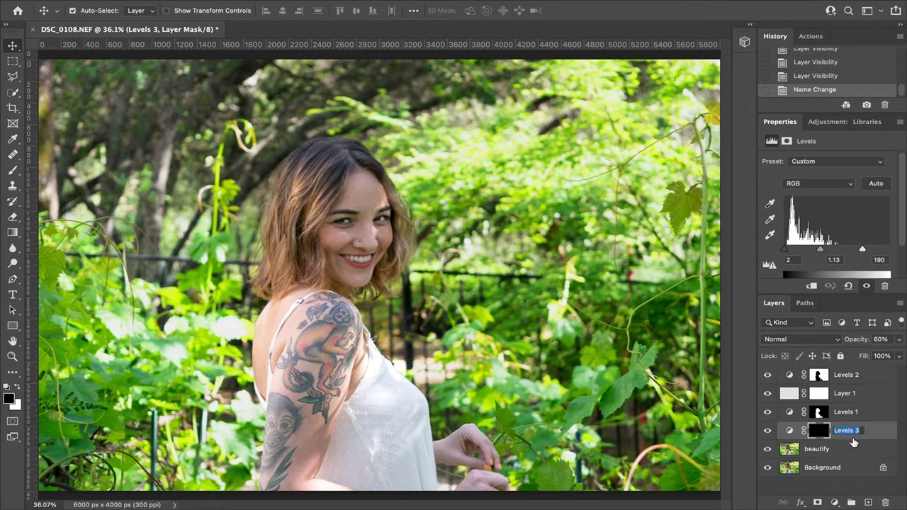
pyautogui.click(860, 431)
pyautogui.write('(eyes)')
pyautogui.press('Return')
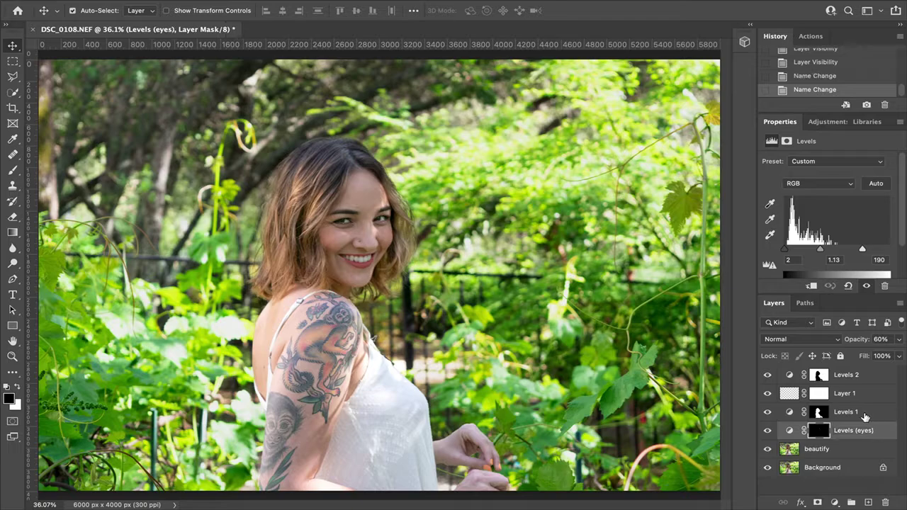
pyautogui.doubleClick(855, 413)
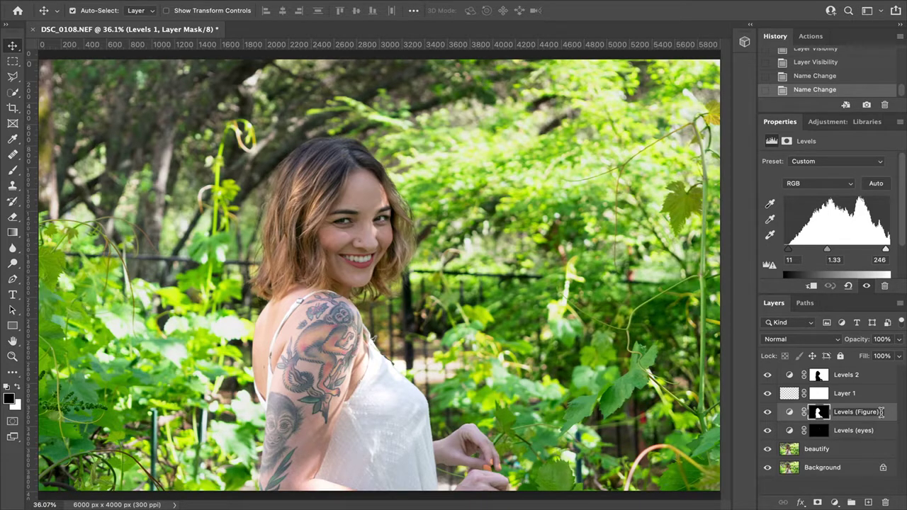
# Rename Layer 1 as "Lips/cheeks" and Levels 2 as "Levels (bg)".
pyautogui.doubleClick(850, 392)
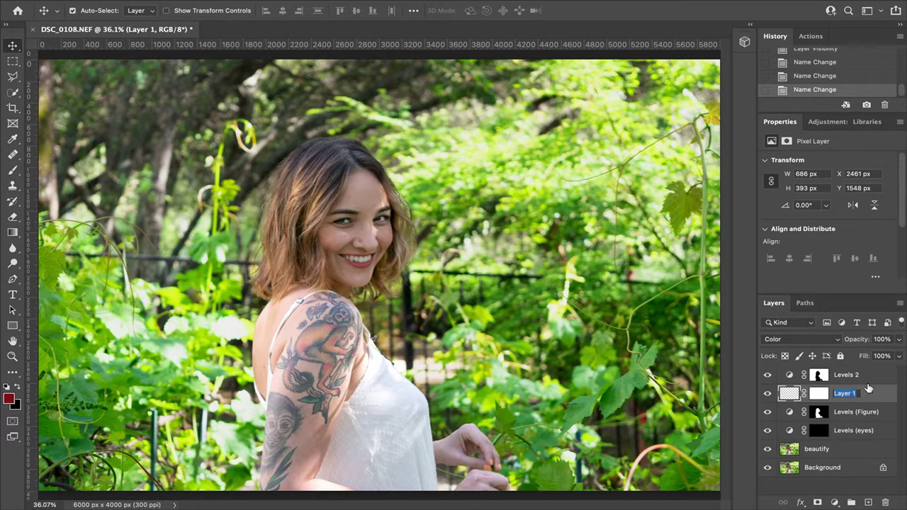
pyautogui.write('Lips/cheeks')
pyautogui.doubleClick(849, 376)
pyautogui.press('Right')
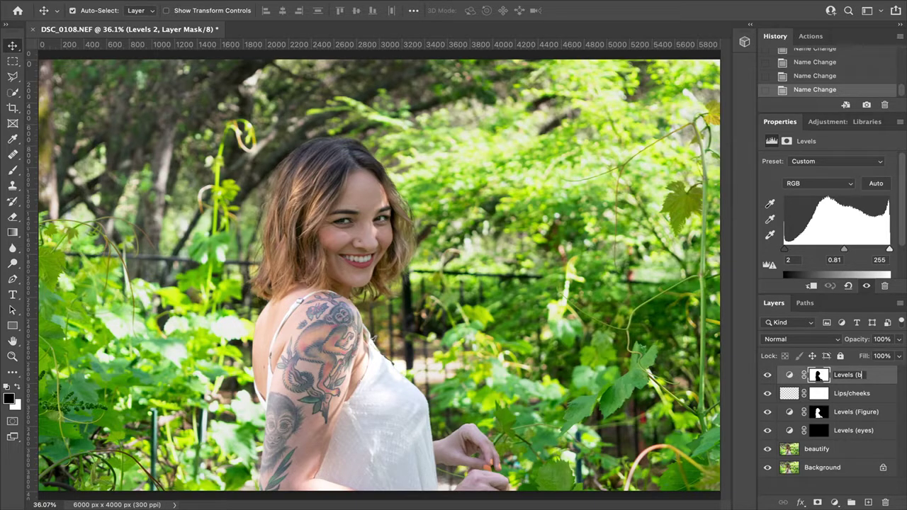
pyautogui.press('Return')
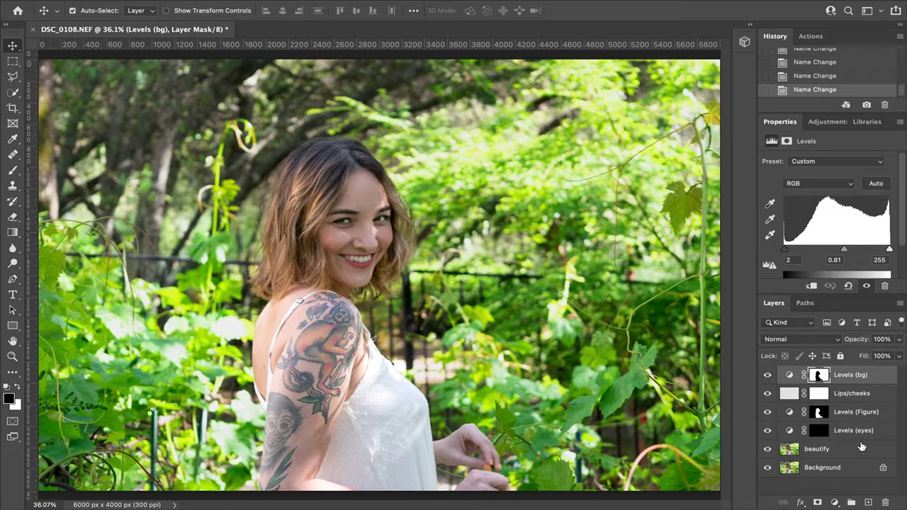
# Create a new layer group above Levels (bg) and name it "subject".
pyautogui.moveTo(855, 504)
pyautogui.click(851, 502)
pyautogui.doubleClick(815, 373)
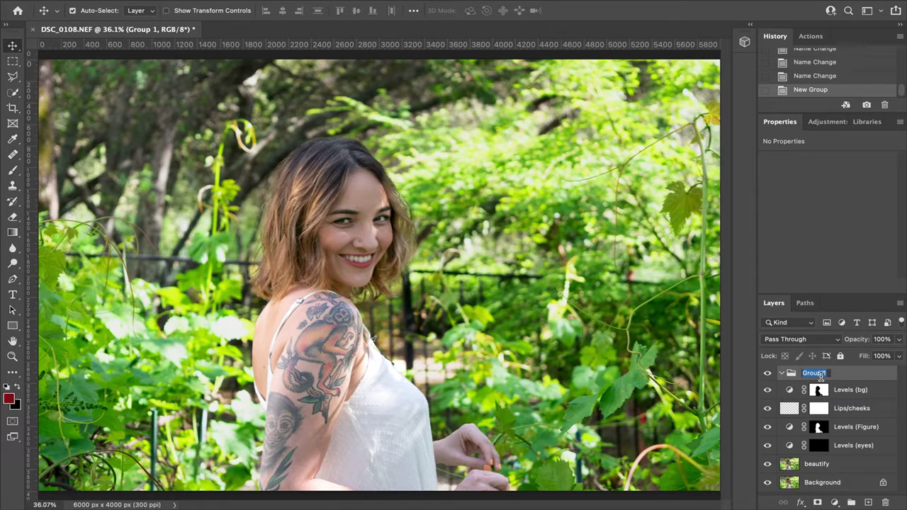
pyautogui.write('subject')
pyautogui.press('Return')
# Move the Lips/cheeks, Levels (Figure) and Levels (eyes) layers into the subject group and collapse it.
pyautogui.click(858, 410)
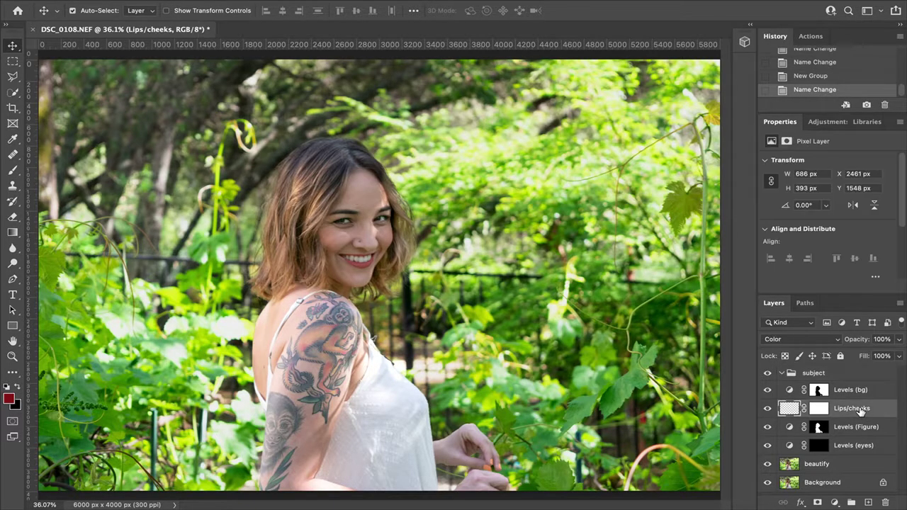
pyautogui.keyDown('shift'); pyautogui.click(857, 446); pyautogui.keyUp('shift')
pyautogui.moveTo(848, 414); pyautogui.dragTo(825, 374)
pyautogui.click(781, 374)
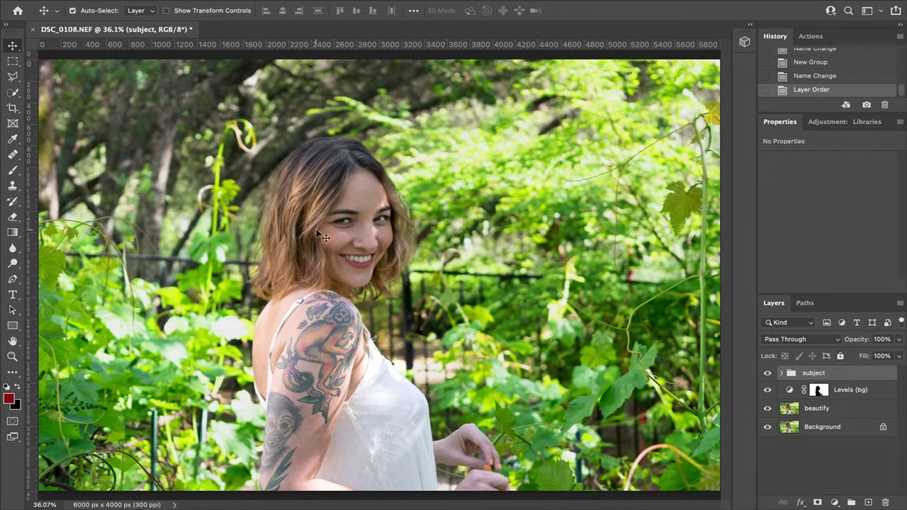
# Choose the Spot Healing Brush, select the beautify layer and view the photo at 100%.
pyautogui.click(12, 158)
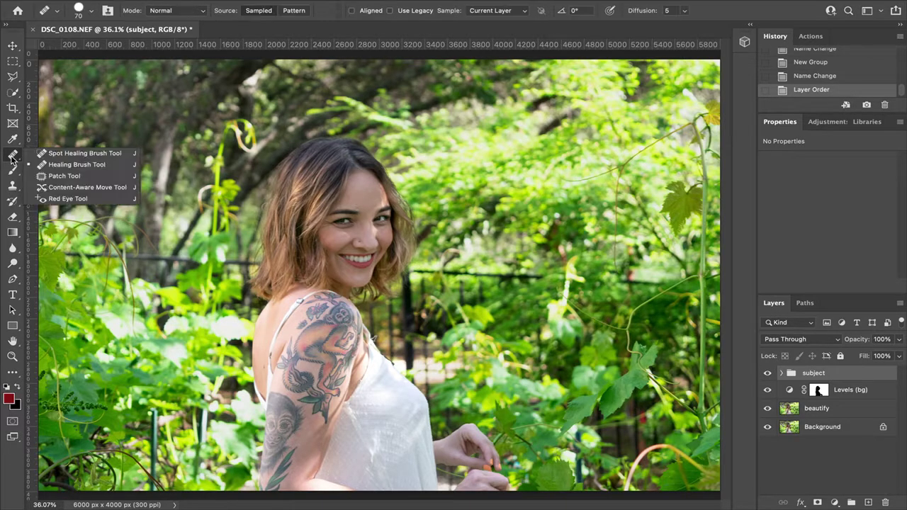
pyautogui.click(63, 154)
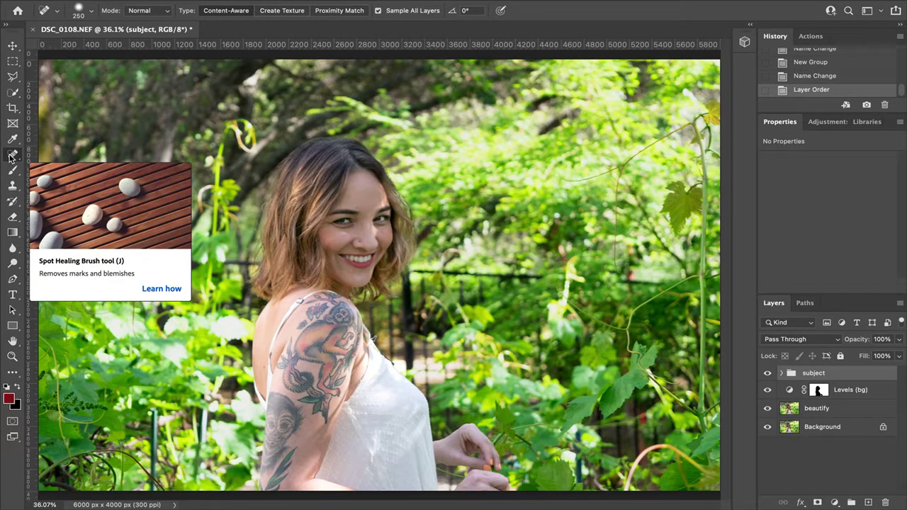
pyautogui.click(819, 409)
pyautogui.hotkey('ctrl', '1')
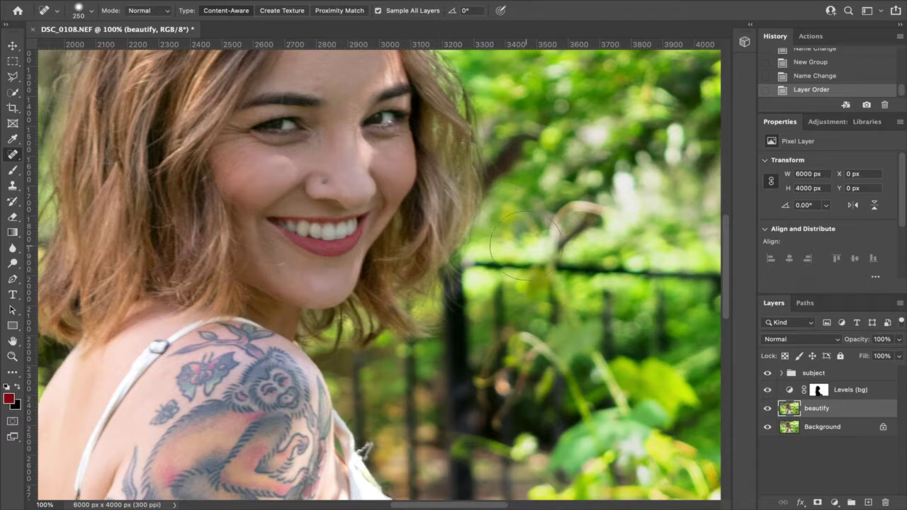
# Try to use the Spot Healing Brush on the photo with the subject group selected.
pyautogui.click(850, 373)
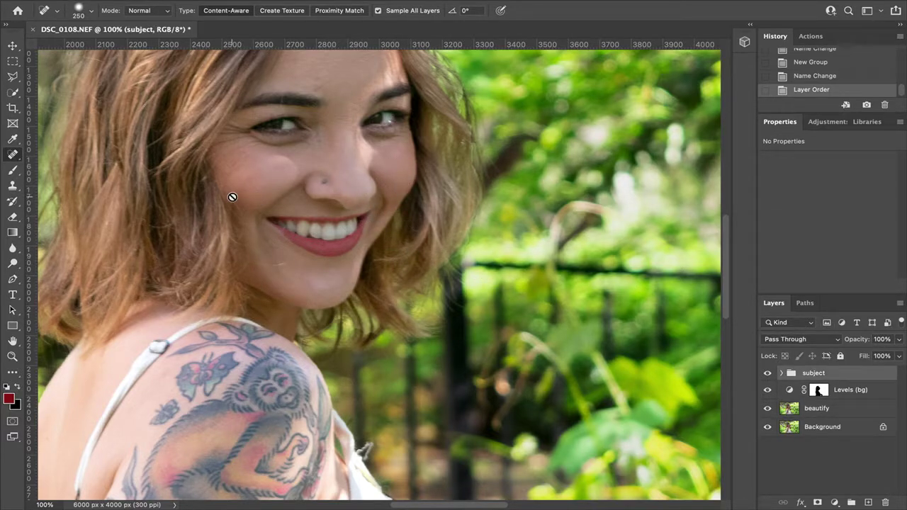
pyautogui.click(422, 234)
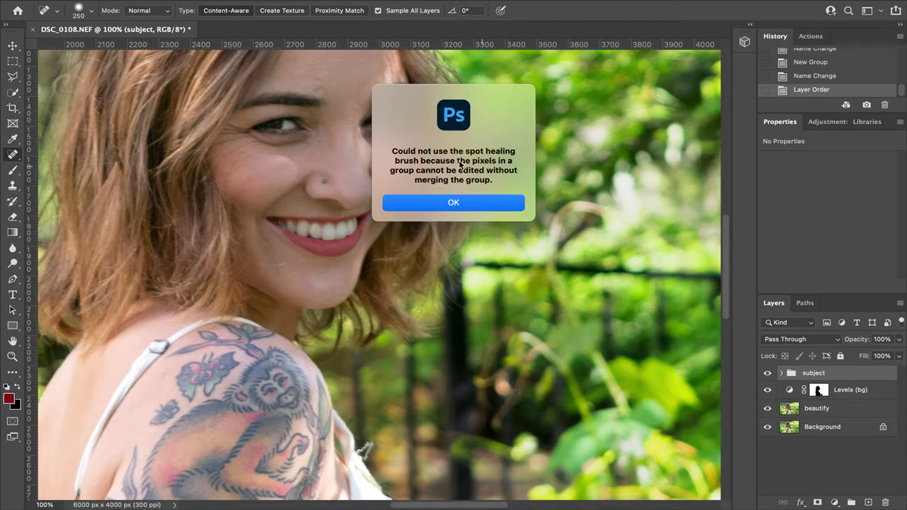
pyautogui.click(447, 204)
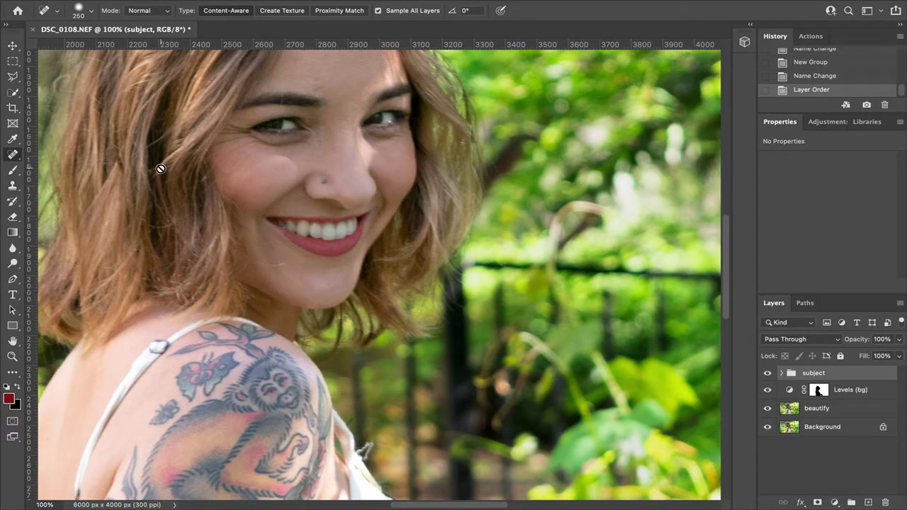
pyautogui.click(305, 182)
pyautogui.click(447, 203)
# Select the beautify layer, zoom to 300% on the nose and reduce the Spot Healing Brush size to 80 px.
pyautogui.click(835, 418)
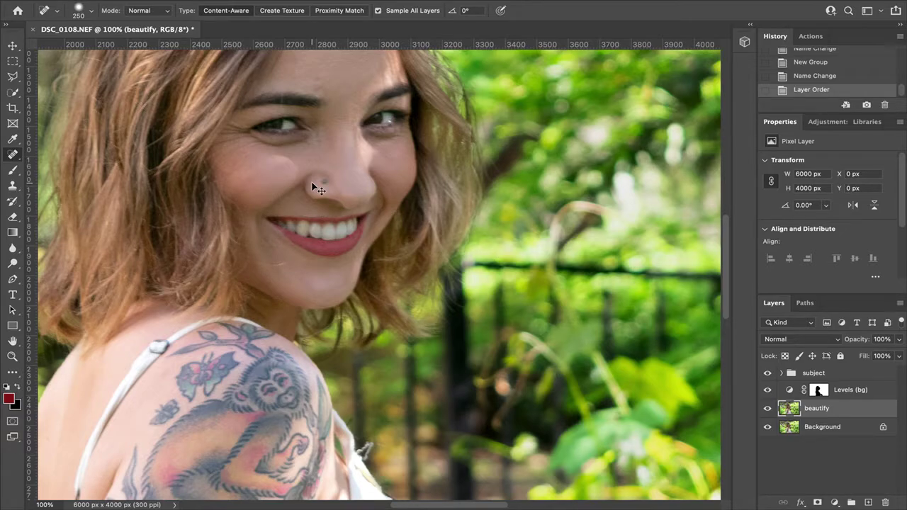
pyautogui.hotkey('ctrl', '+')
pyautogui.hotkey('ctrl', '+')
pyautogui.moveTo(289, 160)
pyautogui.mouseDown()
pyautogui.moveTo(399, 234)
pyautogui.moveTo(472, 356)
pyautogui.mouseUp()
pyautogui.press('[')
pyautogui.press('[')
pyautogui.press('[')
pyautogui.press('[')
pyautogui.press('[')
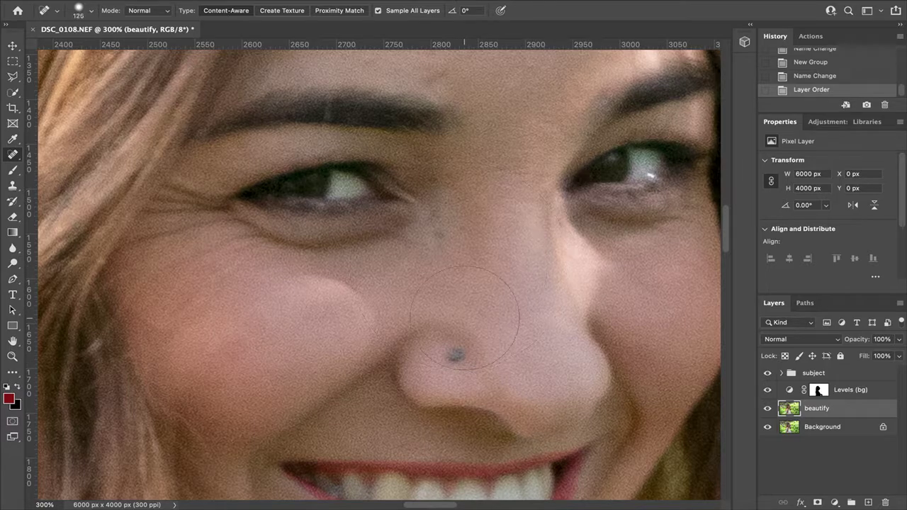
# Remove the nose stud with the Spot Healing Brush reduced to 45 px, undoing the attempts that leave artefacts.
pyautogui.click(456, 355)
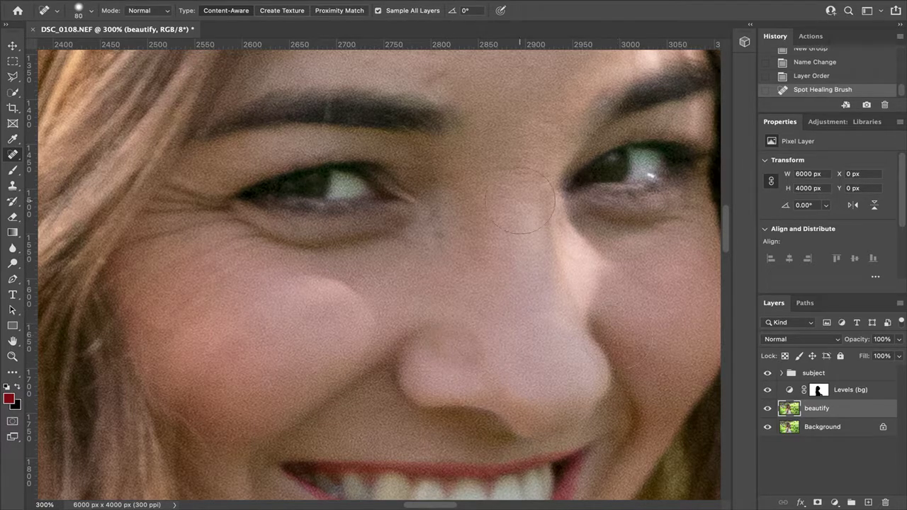
pyautogui.hotkey('ctrl', 'z')
pyautogui.press('[')
pyautogui.press('[')
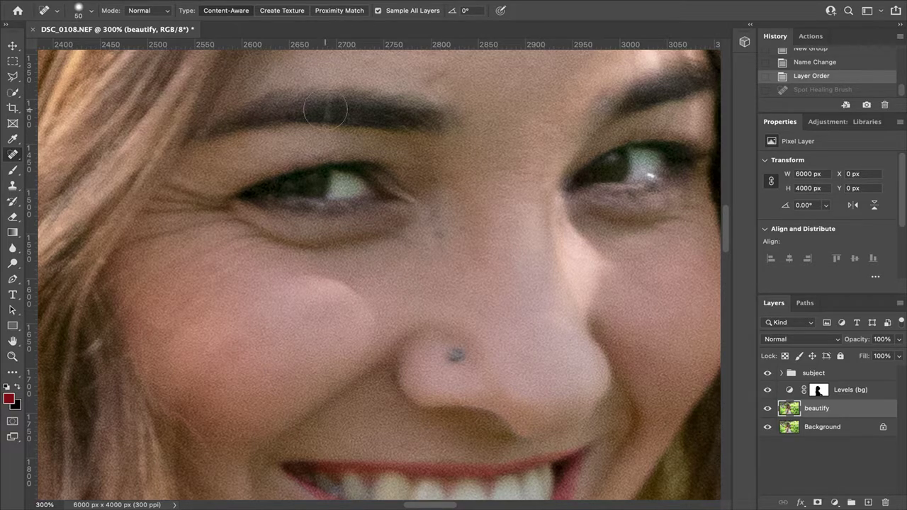
pyautogui.press('[')
pyautogui.click(454, 349)
pyautogui.click(458, 321)
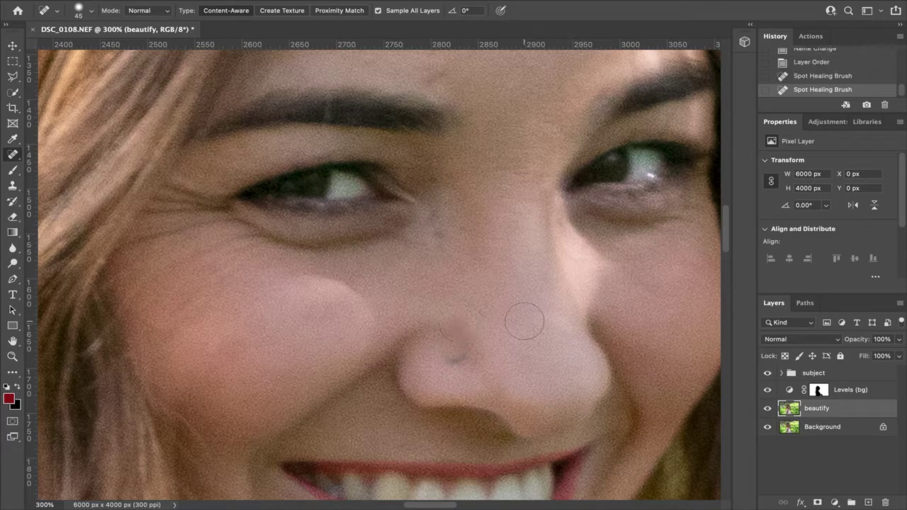
pyautogui.hotkey('ctrl', 'z')
pyautogui.click(459, 360)
# Spot-heal the blemishes beside the nose bridge and the cheek next to the nose with a 35 px brush.
pyautogui.press('[')
pyautogui.press('[')
pyautogui.click(437, 240)
pyautogui.click(444, 218)
pyautogui.moveTo(349, 354)
pyautogui.mouseDown()
pyautogui.moveTo(357, 345)
pyautogui.moveTo(339, 293)
pyautogui.moveTo(305, 280)
pyautogui.moveTo(330, 320)
pyautogui.moveTo(387, 332)
pyautogui.mouseUp()
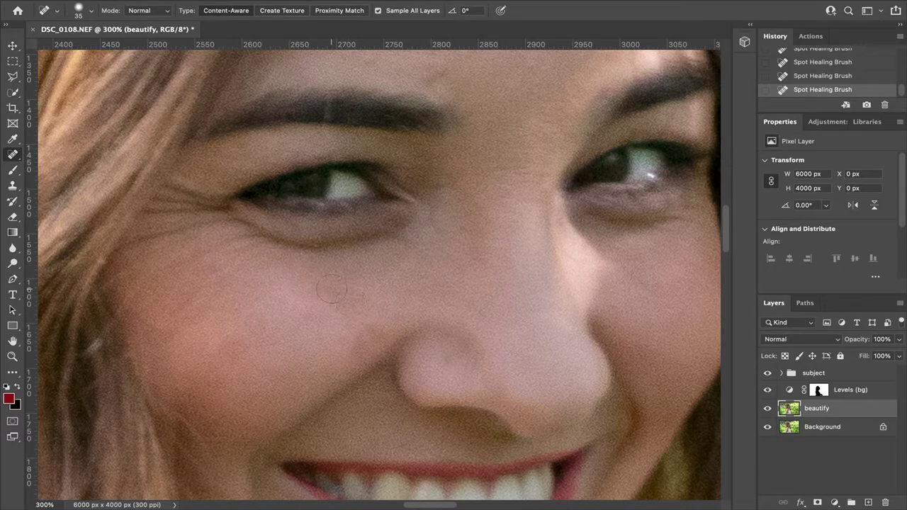
# Spot-heal the upper cheek below the outer corner of the eye, undoing the strokes that discolour the skin.
pyautogui.moveTo(259, 275); pyautogui.dragTo(197, 252)
pyautogui.click(236, 259)
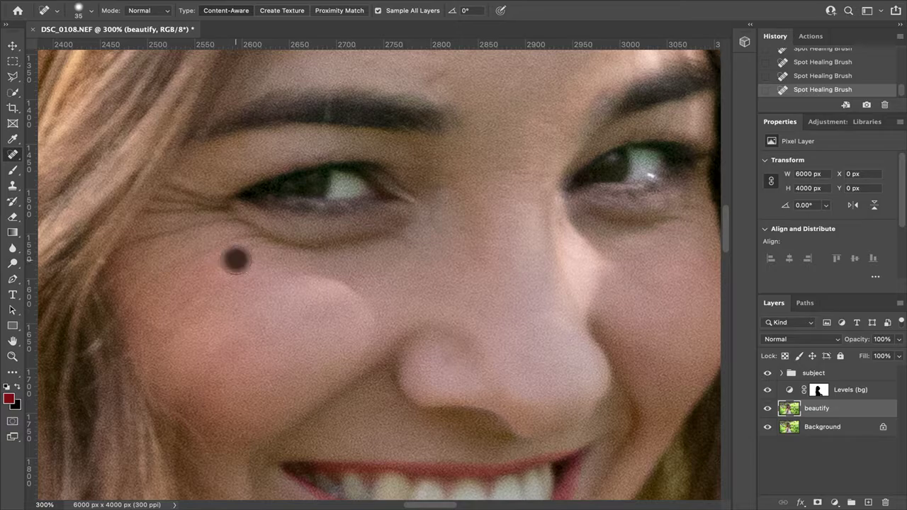
pyautogui.moveTo(256, 253); pyautogui.dragTo(197, 252)
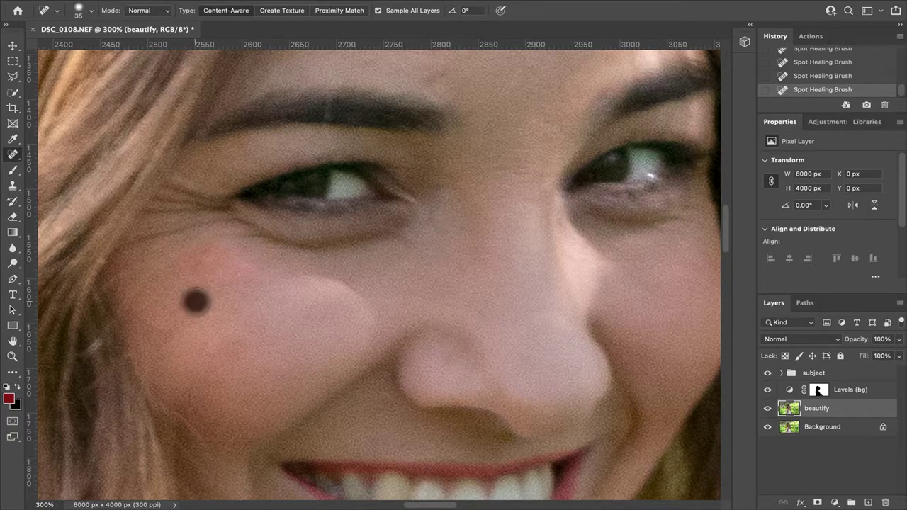
pyautogui.press('super+z')
pyautogui.press('super+z')
pyautogui.click(236, 247)
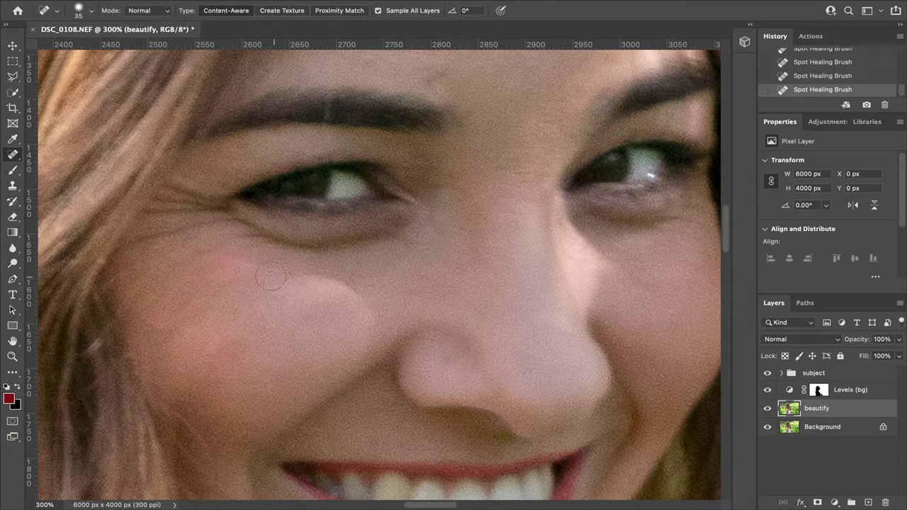
pyautogui.moveTo(249, 248); pyautogui.dragTo(231, 251)
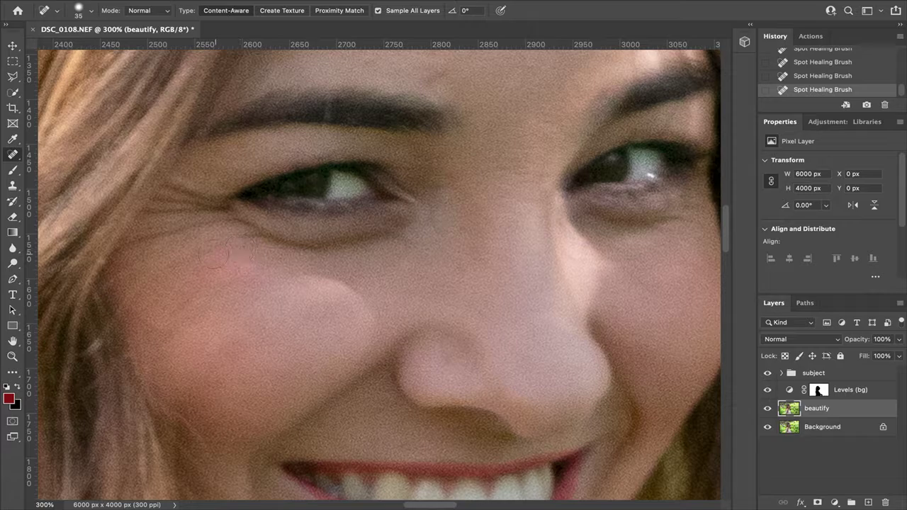
# Switch to the Healing Brush, sample clear skin on the cheek and reduce the brush size to 35 px.
pyautogui.rightClick(14, 155)
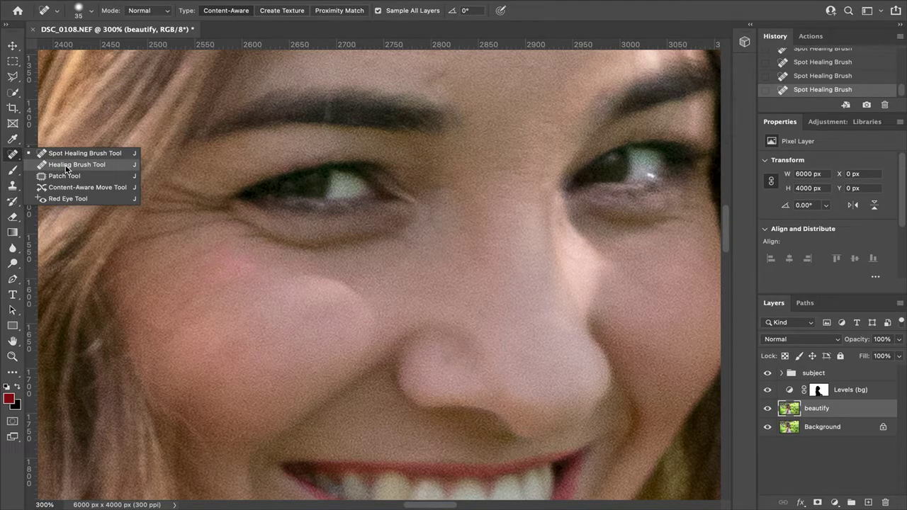
pyautogui.click(67, 164)
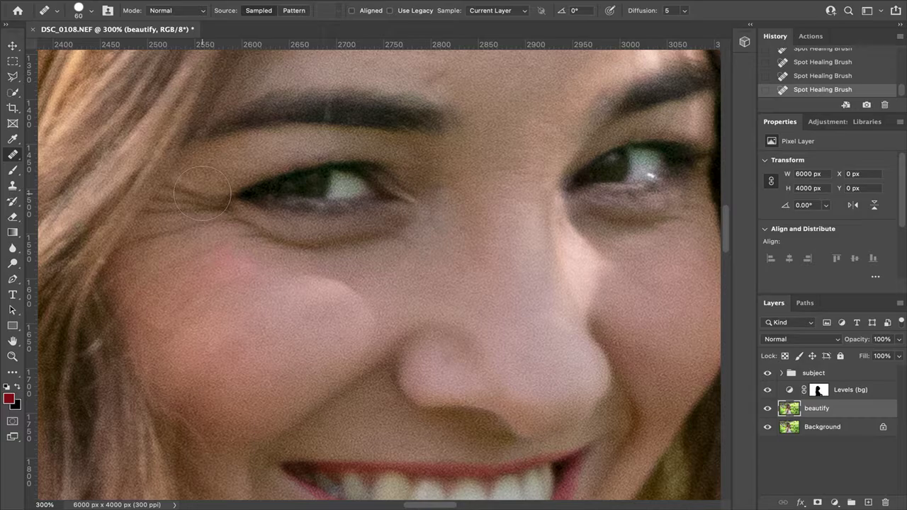
pyautogui.scroll(3, 464, 176)
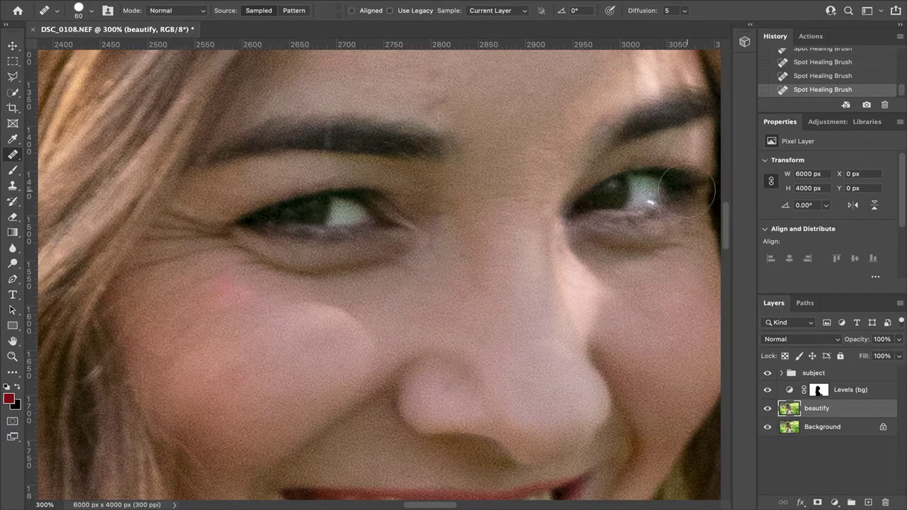
pyautogui.scroll(4, 727, 226)
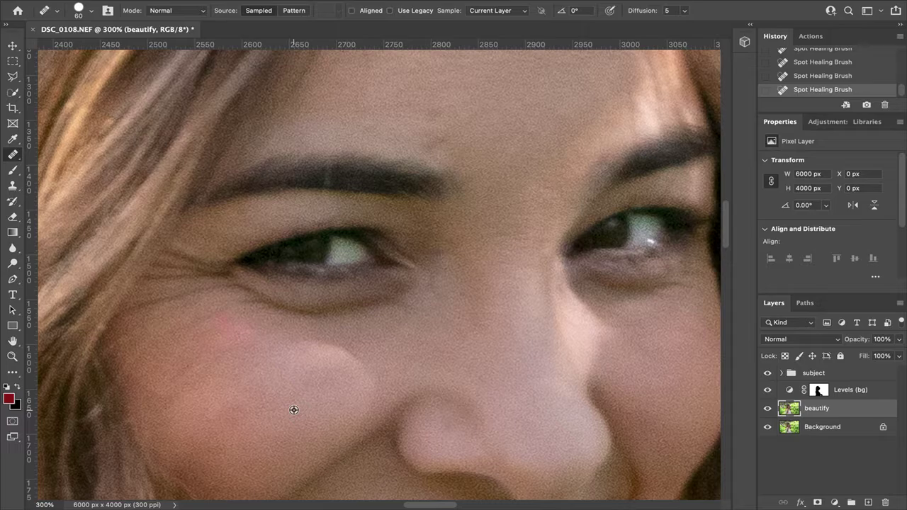
pyautogui.click(296, 408)
pyautogui.click(280, 374)
pyautogui.press('[')
pyautogui.press('[')
pyautogui.press('[')
# Heal the pink patch and uneven skin on the upper cheek below the eye with the Healing Brush.
pyautogui.moveTo(251, 331)
pyautogui.mouseDown()
pyautogui.moveTo(224, 342)
pyautogui.moveTo(228, 320)
pyautogui.moveTo(246, 325)
pyautogui.mouseUp()
pyautogui.click(209, 335)
pyautogui.click(226, 357)
pyautogui.click(199, 373)
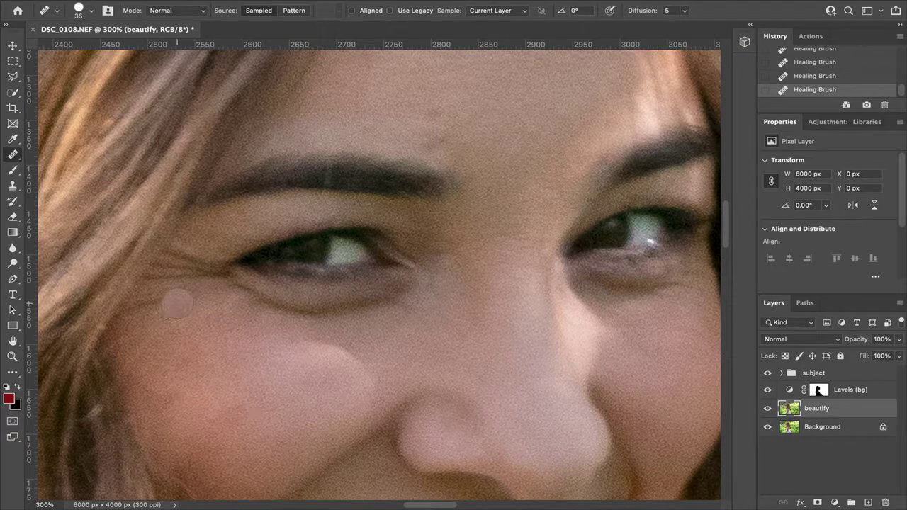
pyautogui.click(281, 333)
pyautogui.click(243, 326)
# Sample clear forehead skin and heal the blemishes above the inner end of the eyebrow.
pyautogui.click(437, 147)
pyautogui.click(442, 61)
pyautogui.click(428, 115)
pyautogui.click(522, 118)
pyautogui.click(536, 89)
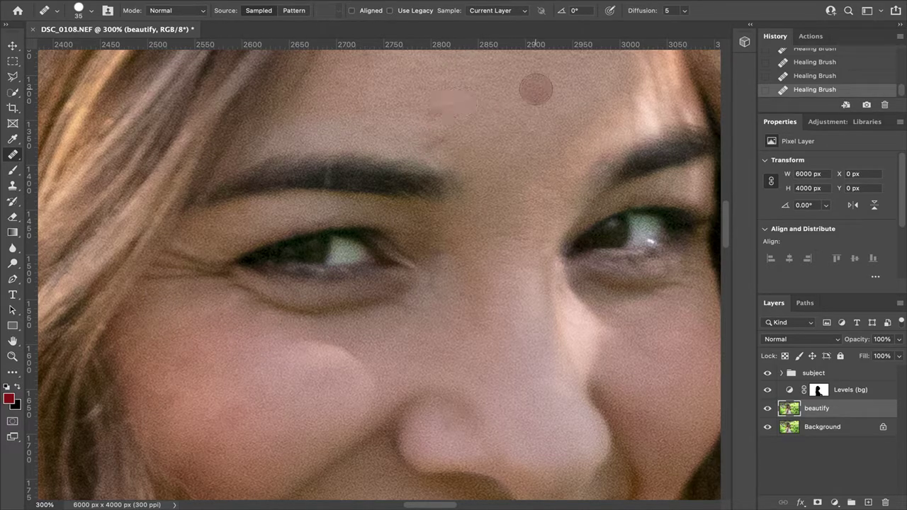
pyautogui.click(451, 114)
pyautogui.click(436, 142)
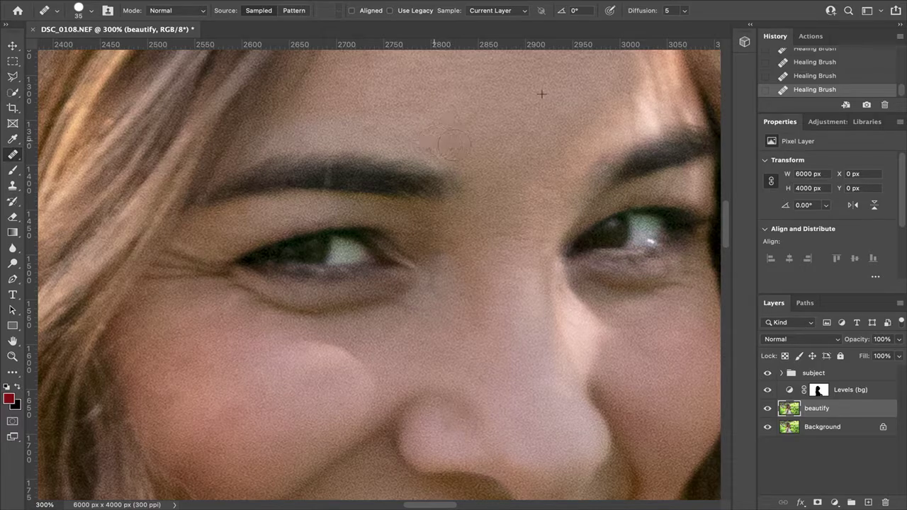
# Heal the uneven skin on the bridge of the nose and between the eyebrows with the Healing Brush.
pyautogui.click(528, 278)
pyautogui.click(551, 257)
pyautogui.click(504, 234)
pyautogui.click(525, 260)
pyautogui.click(534, 241)
pyautogui.click(543, 207)
pyautogui.click(578, 142)
# Heal the skin below the eye on the far side of the face, undoing unwanted strokes and repainting the spot.
pyautogui.click(691, 260)
pyautogui.click(692, 282)
pyautogui.click(666, 298)
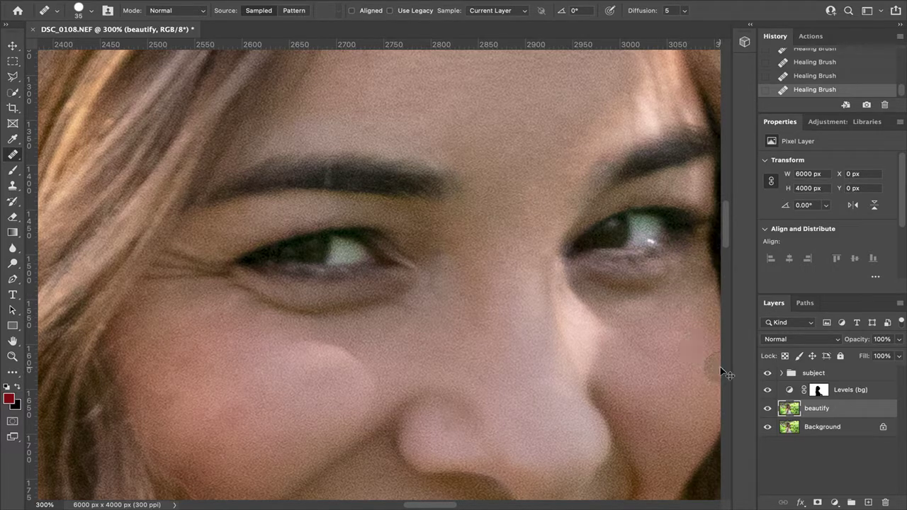
pyautogui.press('super+z')
pyautogui.press('super+z')
pyautogui.press('super+z')
pyautogui.click(658, 299)
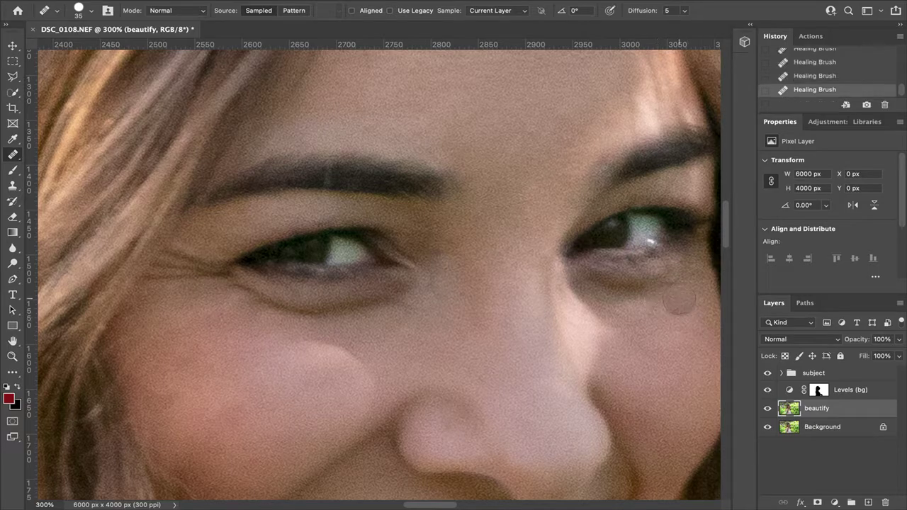
# Sample clear skin on the upper forehead and heal the horizontal creases across the forehead.
pyautogui.scroll(3, 569, 290)
pyautogui.hscroll(1, 569, 290)
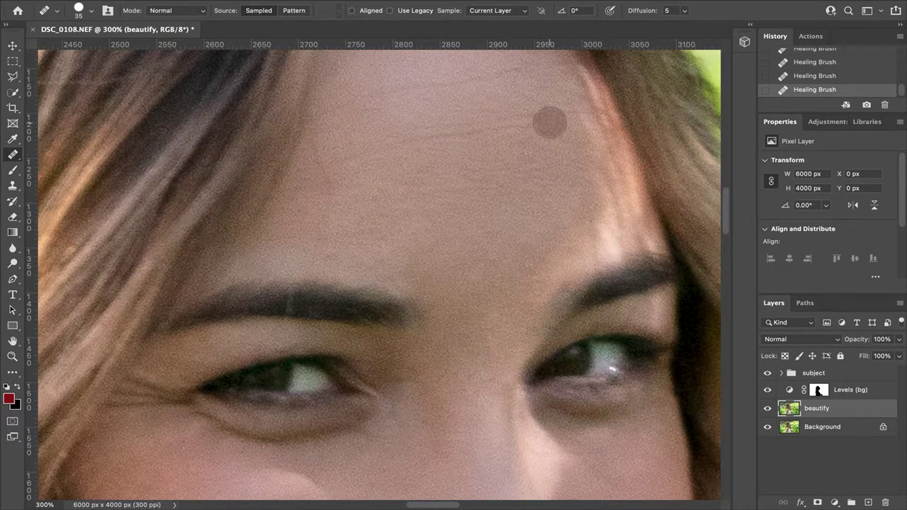
pyautogui.click(541, 82)
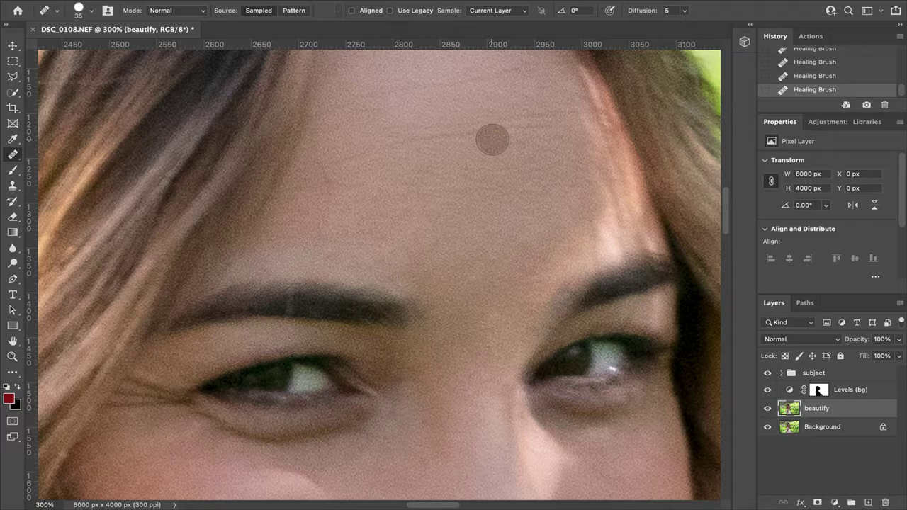
pyautogui.click(500, 139)
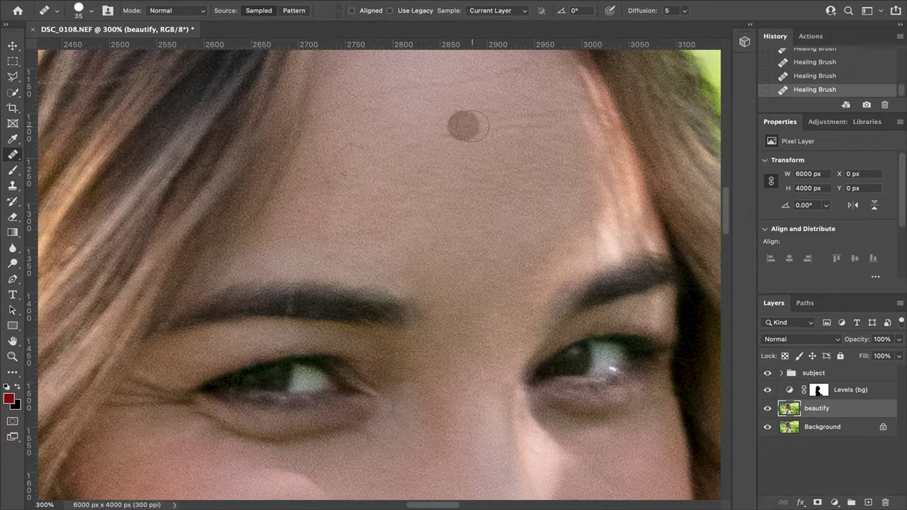
pyautogui.click(549, 116)
pyautogui.click(510, 126)
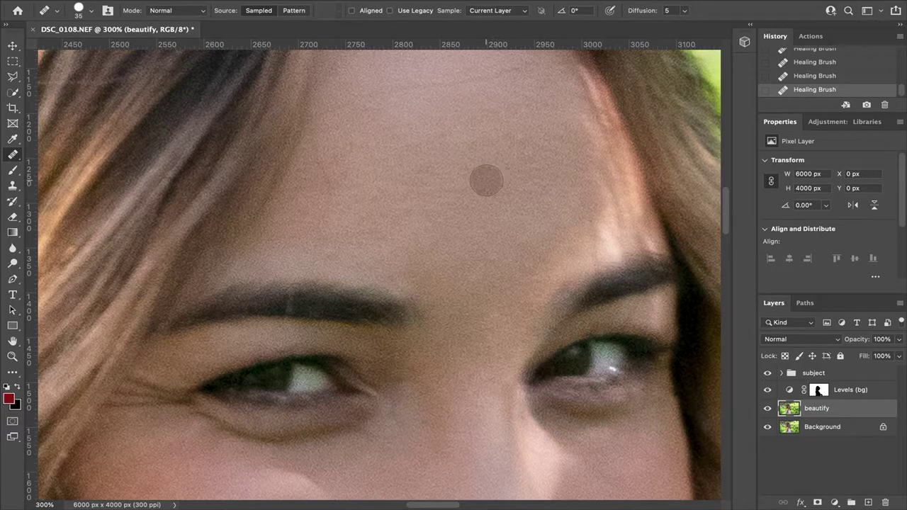
# Try to heal the middle of the forehead with more Healing Brush strokes, and undo the last three.
pyautogui.click(446, 189)
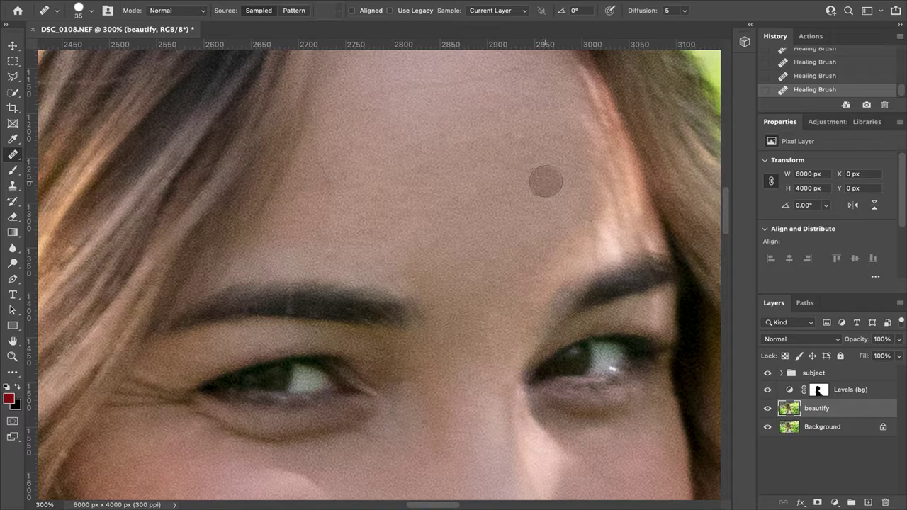
pyautogui.click(435, 97)
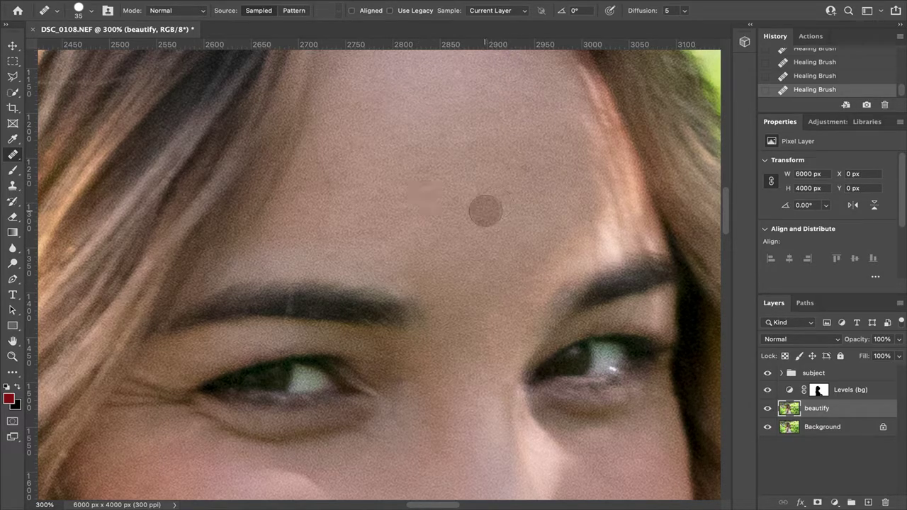
pyautogui.hotkey('ctrl', 'z')
pyautogui.hotkey('ctrl', 'z')
pyautogui.hotkey('ctrl', 'z')
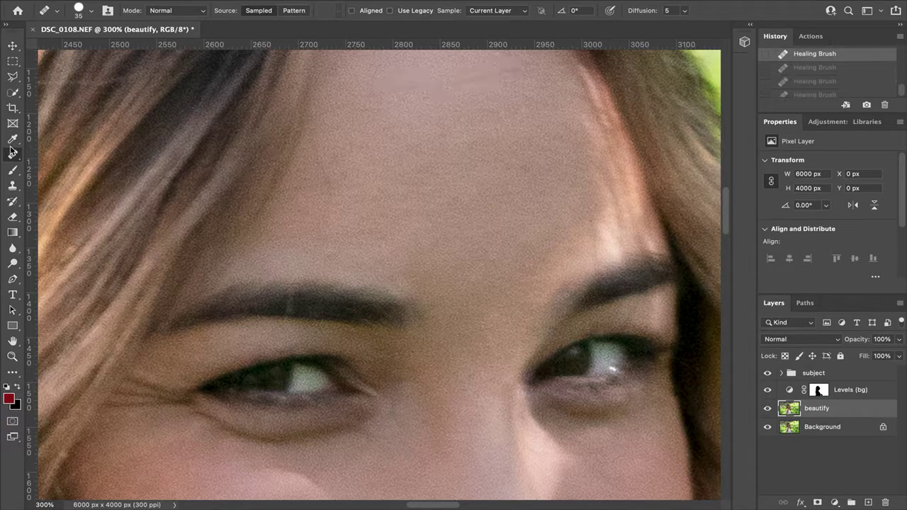
# Switch to the Spot Healing Brush and heal the remaining lines and spots across the forehead and above the eyebrow.
pyautogui.rightClick(13, 156)
pyautogui.click(71, 150)
pyautogui.moveTo(451, 81); pyautogui.dragTo(374, 92)
pyautogui.moveTo(499, 70); pyautogui.dragTo(451, 81)
pyautogui.click(522, 164)
pyautogui.click(488, 164)
pyautogui.click(491, 257)
pyautogui.click(338, 255)
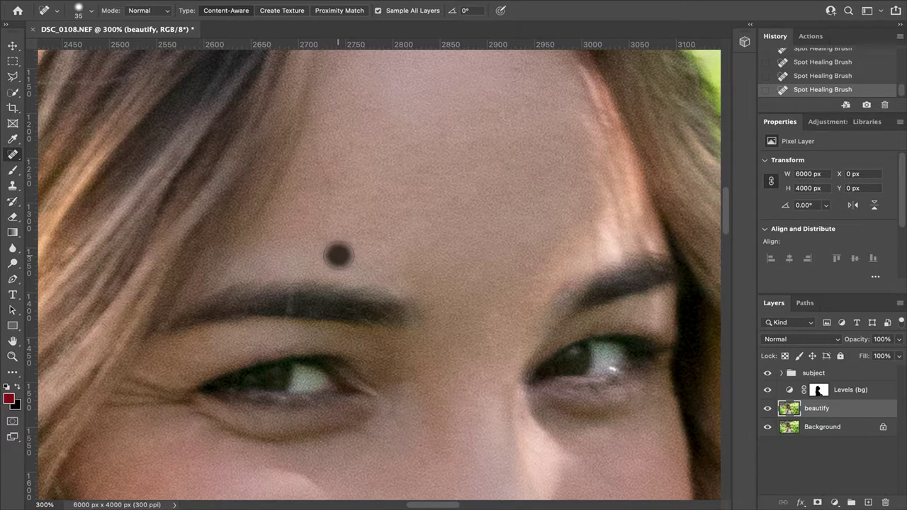
pyautogui.click(314, 166)
pyautogui.click(301, 241)
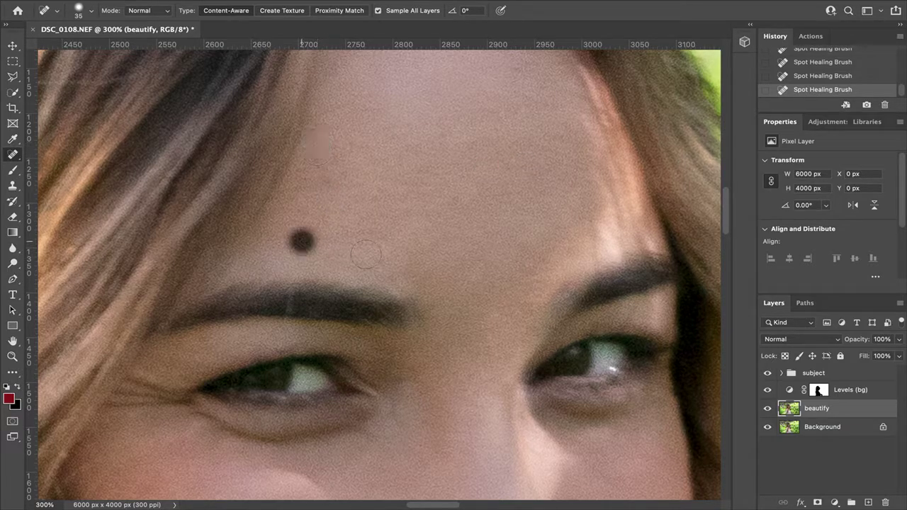
# Switch back to the Healing Brush, sample the upper edge of the eyebrow and heal the light gap in it.
pyautogui.keyDown('alt'); pyautogui.click(335, 291); pyautogui.keyUp('alt')
pyautogui.click(389, 193)
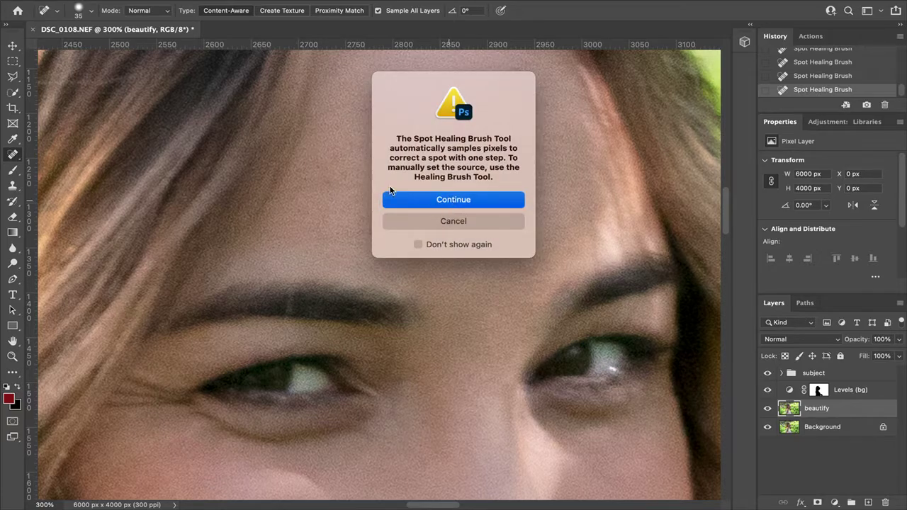
pyautogui.moveTo(21, 162); pyautogui.dragTo(64, 170)
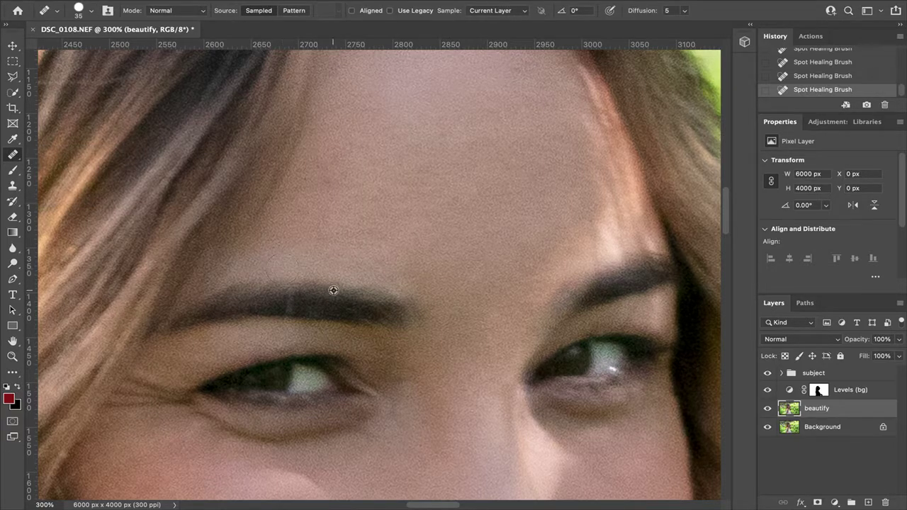
pyautogui.moveTo(291, 285); pyautogui.dragTo(292, 311)
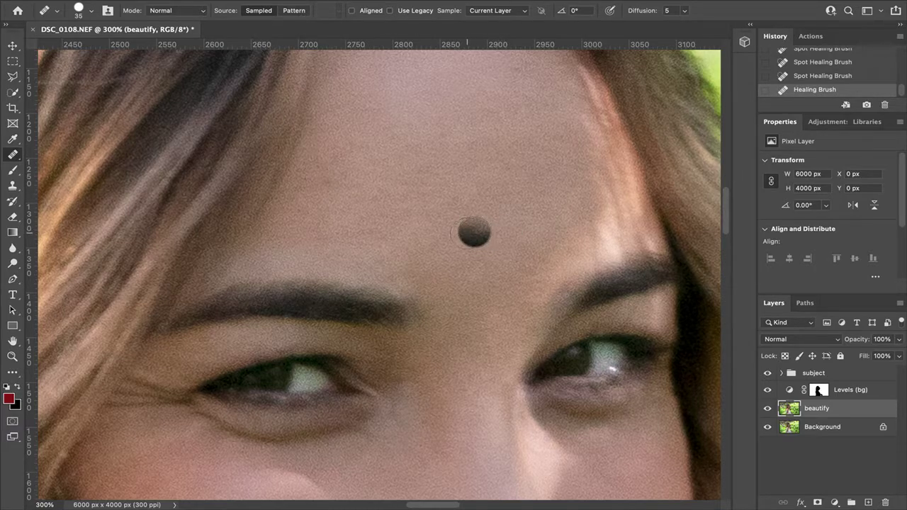
# Compare the portrait with and without the retouching by toggling the visibility of the beautify layer.
pyautogui.scroll(-5, 463, 234)
pyautogui.moveTo(493, 293); pyautogui.dragTo(500, 214)
pyautogui.click(766, 409)
pyautogui.click(766, 409)
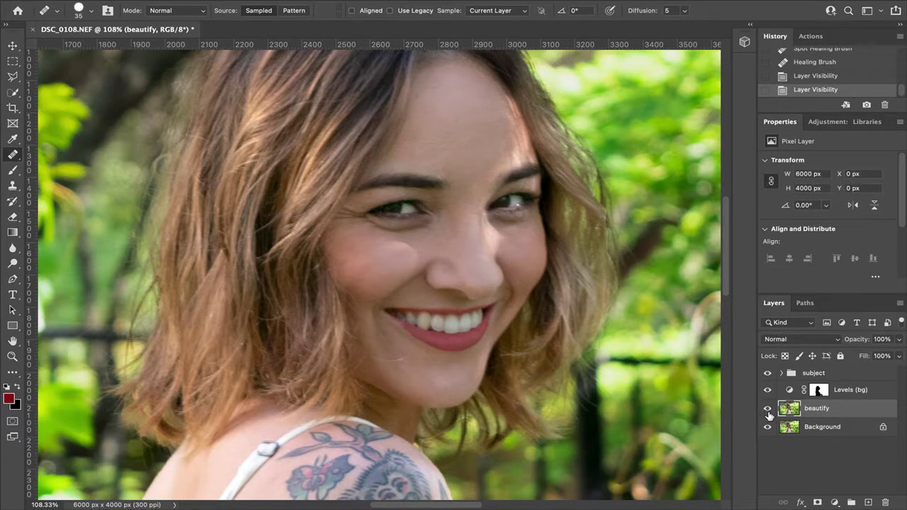
pyautogui.click(767, 410)
pyautogui.click(767, 410)
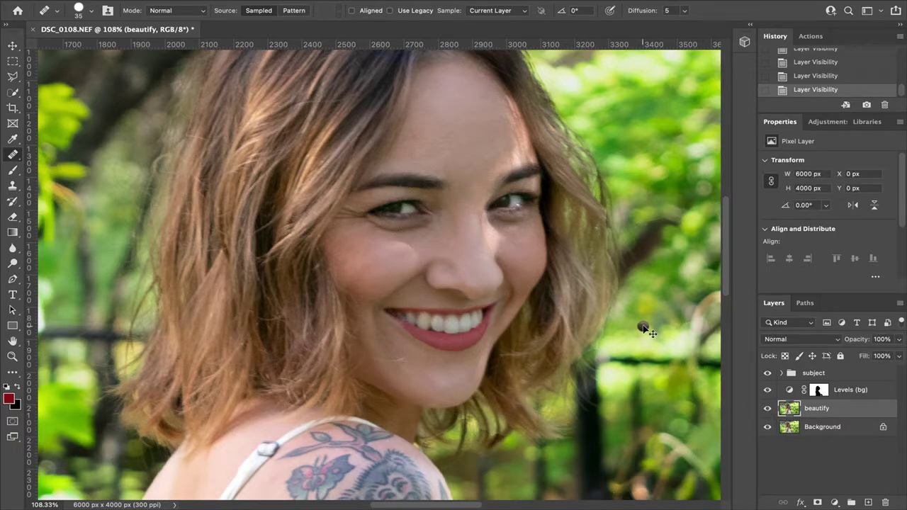
# Use the Patch Tool to replace the tall vine beside the subject's hair with the nearby dark trees, and clear the selection.
pyautogui.hotkey('ctrl', '0')
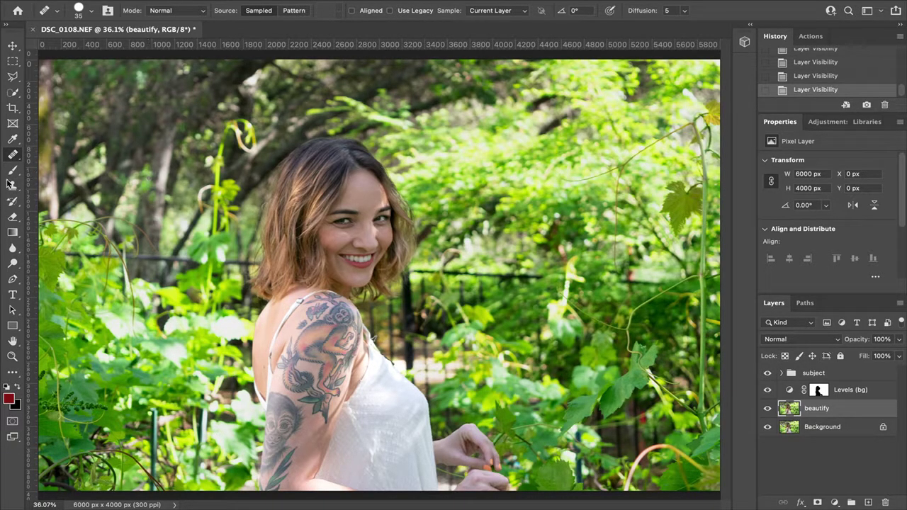
pyautogui.rightClick(16, 161)
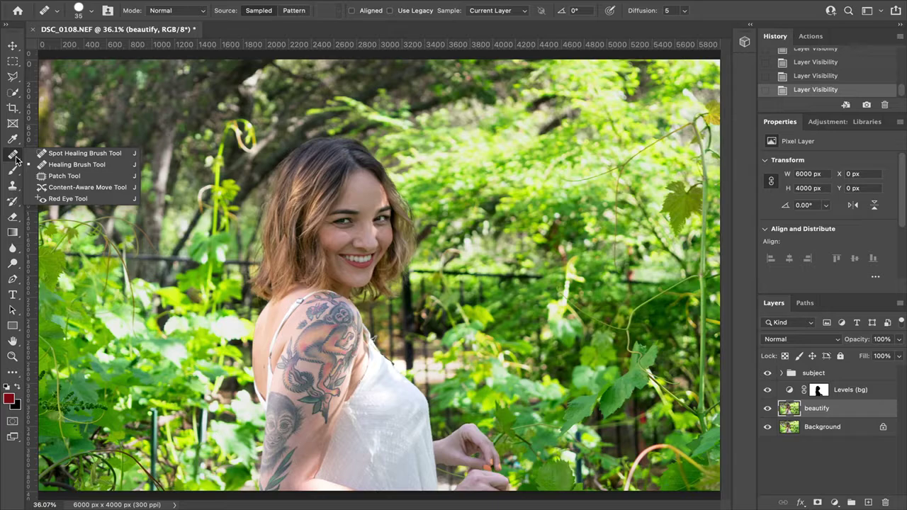
pyautogui.click(60, 178)
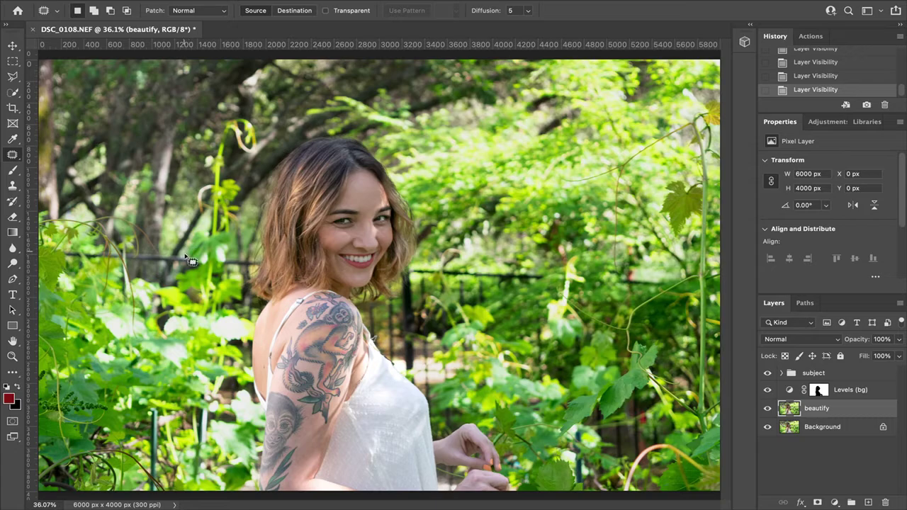
pyautogui.moveTo(175, 260)
pyautogui.mouseDown()
pyautogui.moveTo(235, 257)
pyautogui.moveTo(254, 225)
pyautogui.moveTo(259, 99)
pyautogui.moveTo(201, 109)
pyautogui.moveTo(177, 260)
pyautogui.mouseUp()
pyautogui.moveTo(222, 178); pyautogui.dragTo(129, 173)
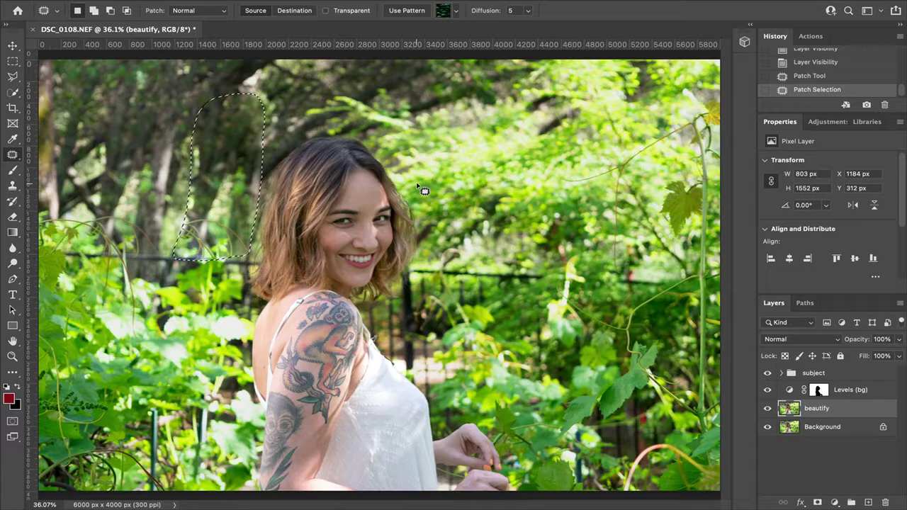
pyautogui.hotkey('ctrl', 'd')
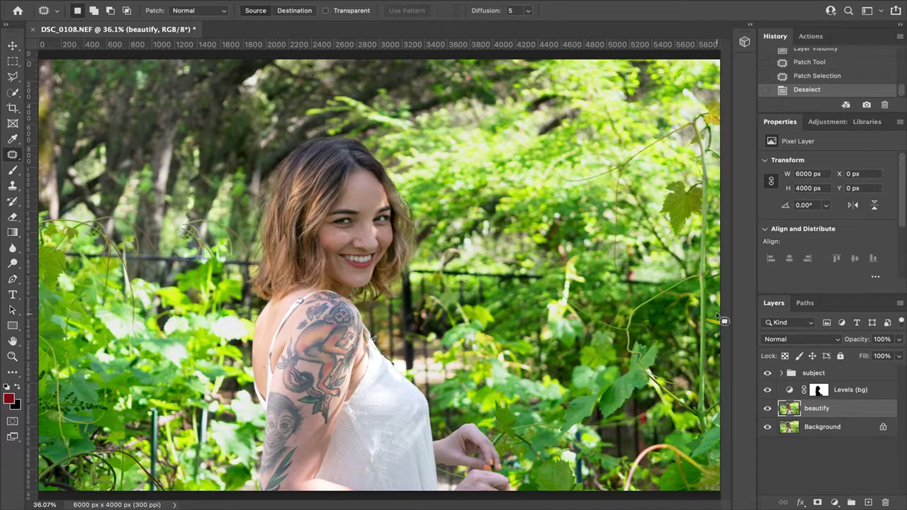
# Add a Hue/Saturation adjustment layer above the beautify layer and try out its Master saturation.
pyautogui.click(824, 122)
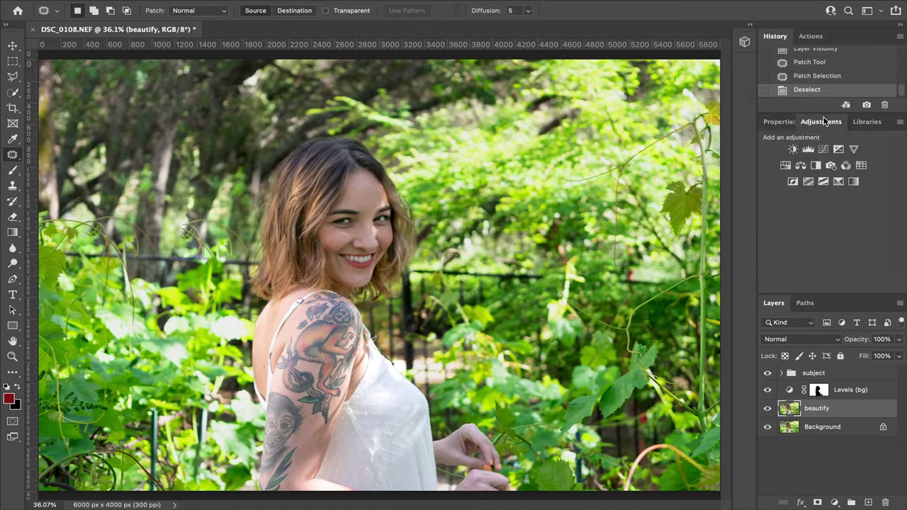
pyautogui.click(785, 166)
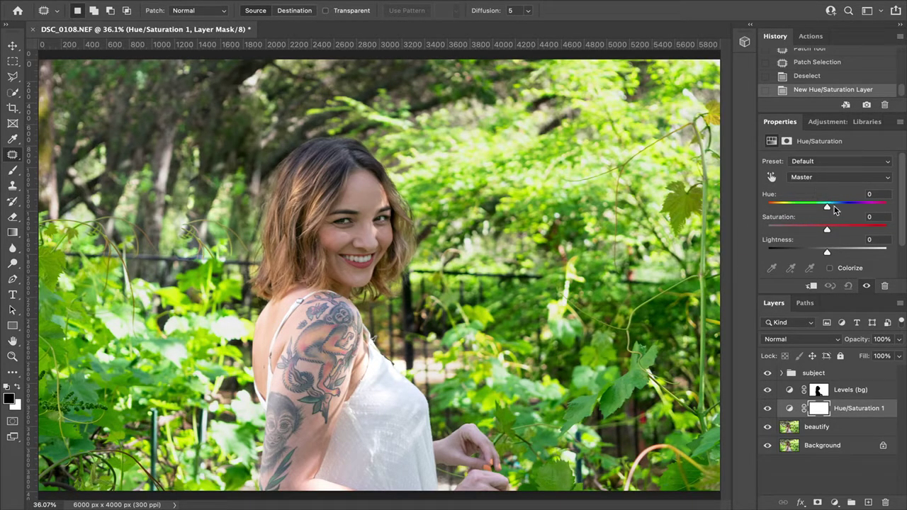
pyautogui.moveTo(831, 220); pyautogui.dragTo(826, 228)
# Restrict the Hue/Saturation adjustment to Greens and shift their hue to -21, resetting the first trial shift to 0.
pyautogui.click(801, 177)
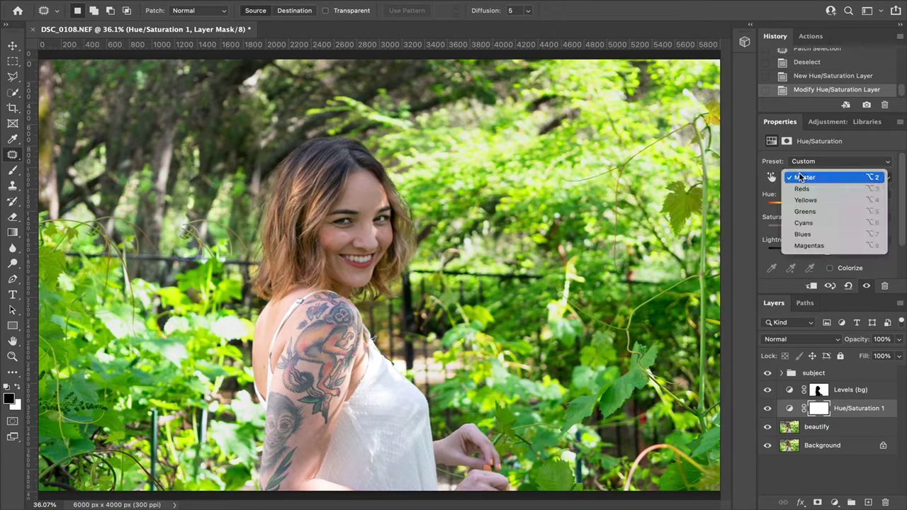
pyautogui.click(806, 211)
pyautogui.moveTo(828, 209); pyautogui.dragTo(808, 208)
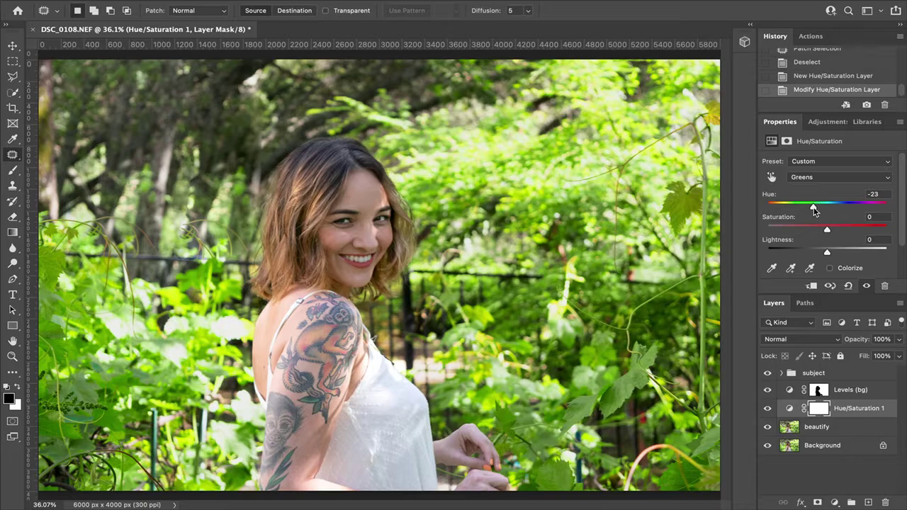
pyautogui.click(871, 194)
pyautogui.write('0')
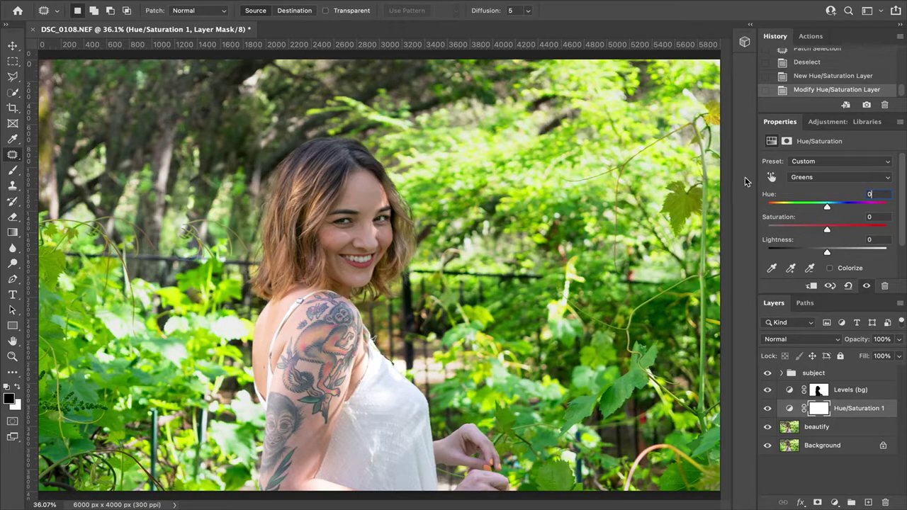
pyautogui.moveTo(827, 210); pyautogui.dragTo(824, 210)
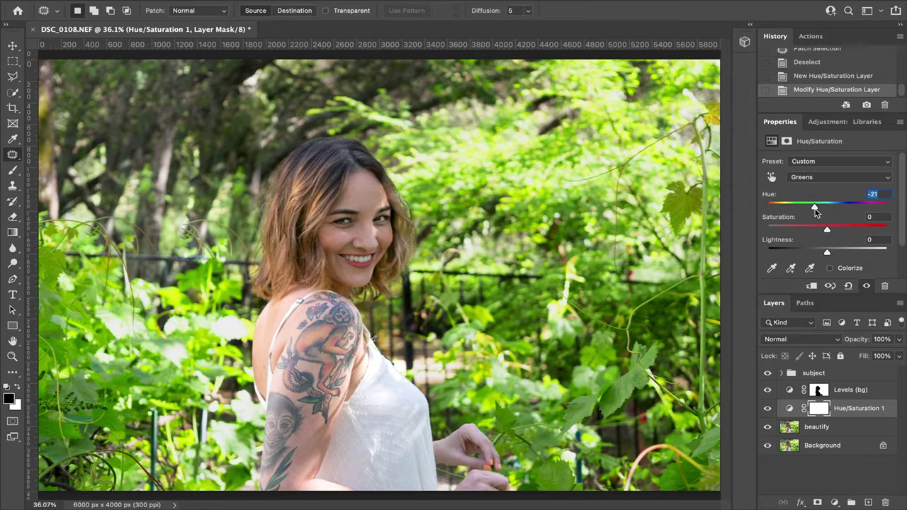
# Set the hue of the Yellows range to -4 in the Hue/Saturation 1 adjustment.
pyautogui.click(822, 176)
pyautogui.click(813, 166)
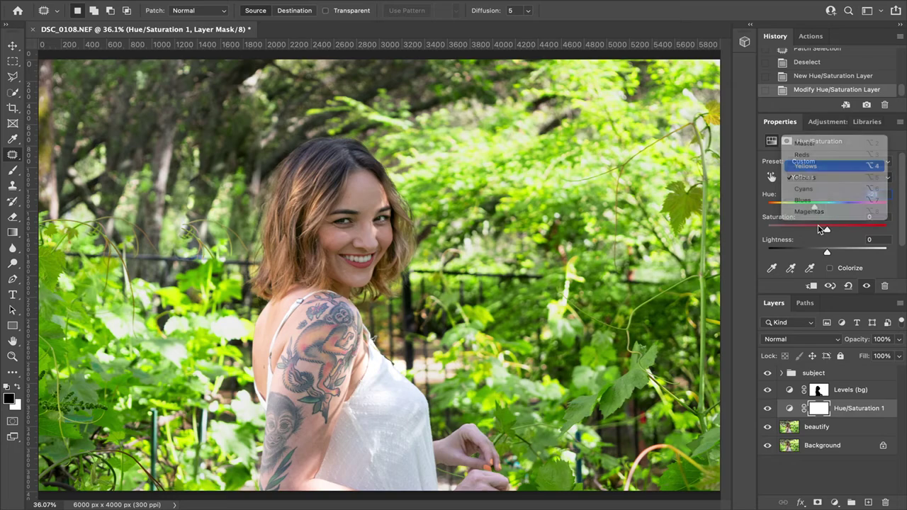
pyautogui.moveTo(827, 210); pyautogui.dragTo(823, 211)
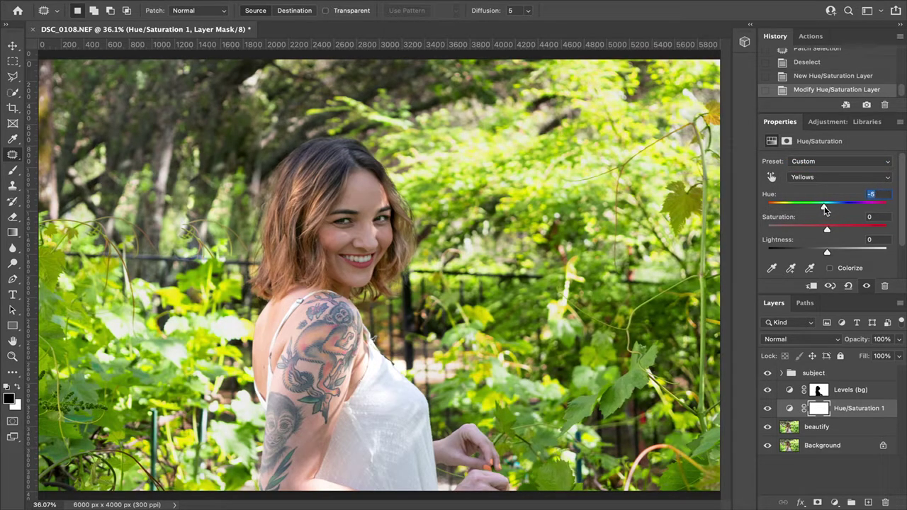
# Compare the photo with and without the Hue/Saturation 1 layer, the Levels (bg) layer and the subject group.
pyautogui.click(772, 409)
pyautogui.click(772, 408)
pyautogui.click(772, 410)
pyautogui.click(772, 410)
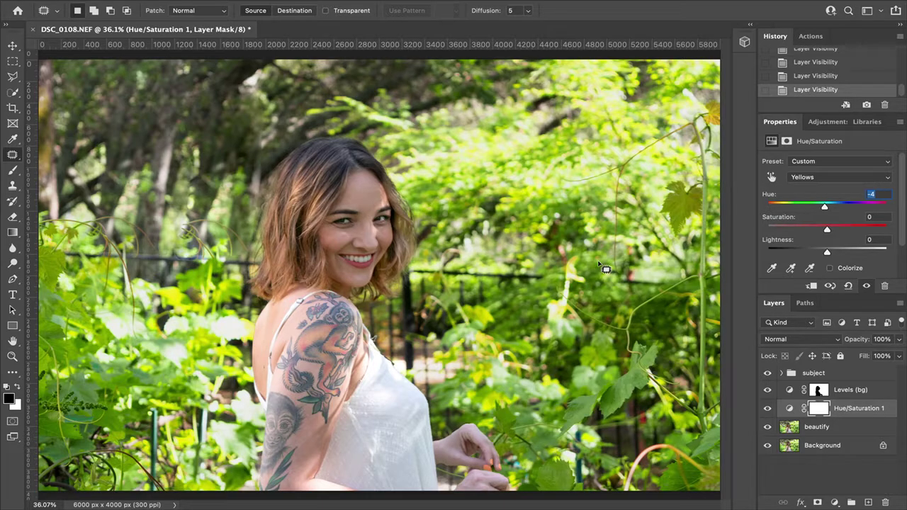
pyautogui.click(768, 389)
pyautogui.click(767, 389)
pyautogui.click(767, 374)
pyautogui.click(767, 373)
# Switch to Google Chrome and run a Google search for "bubbles on black background" in a new tab.
pyautogui.click(646, 490)
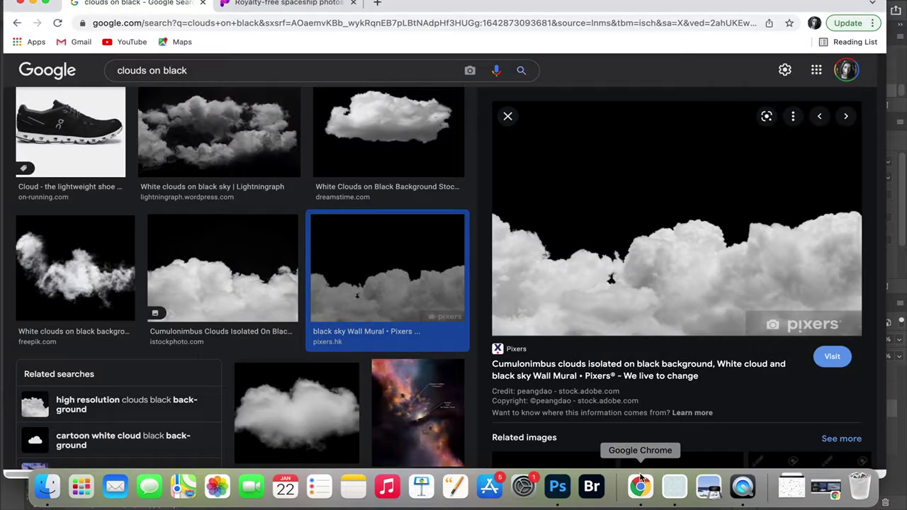
pyautogui.click(377, 3)
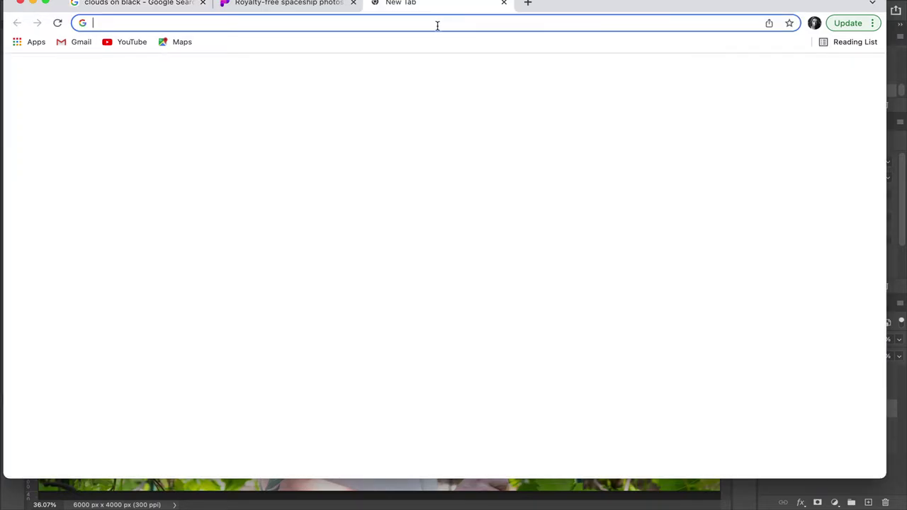
pyautogui.write('bubbled')
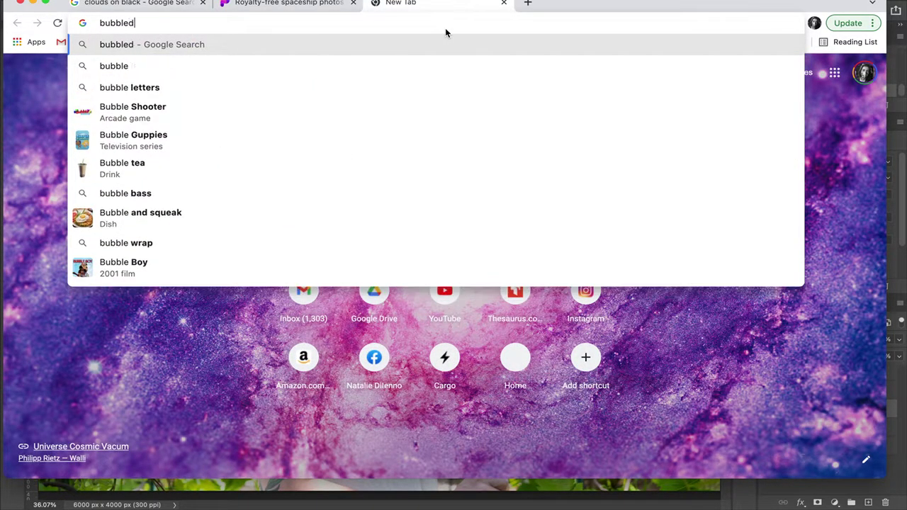
pyautogui.press('BackSpace')
pyautogui.write('s on bla')
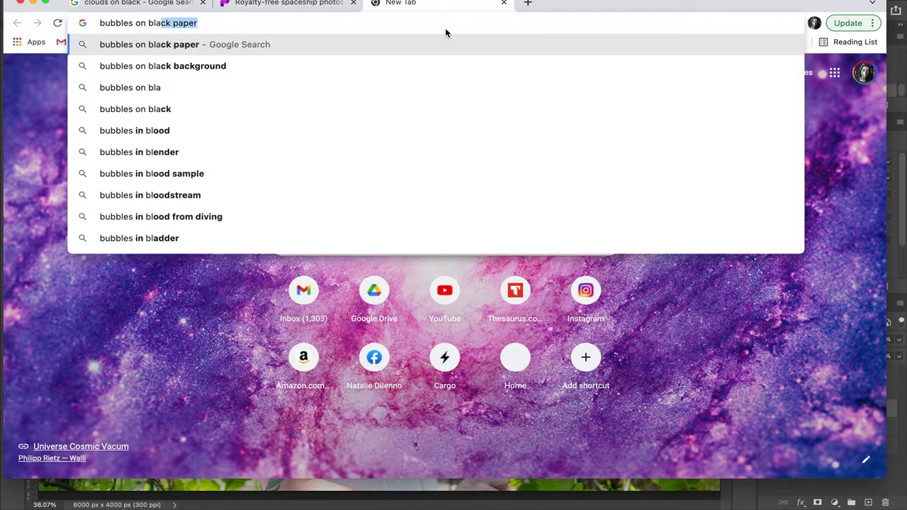
pyautogui.write('ck background')
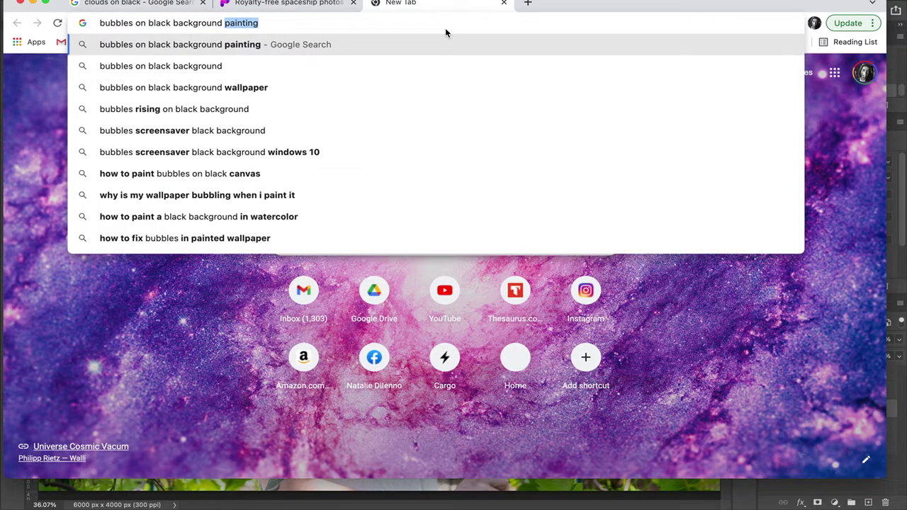
pyautogui.press('Return')
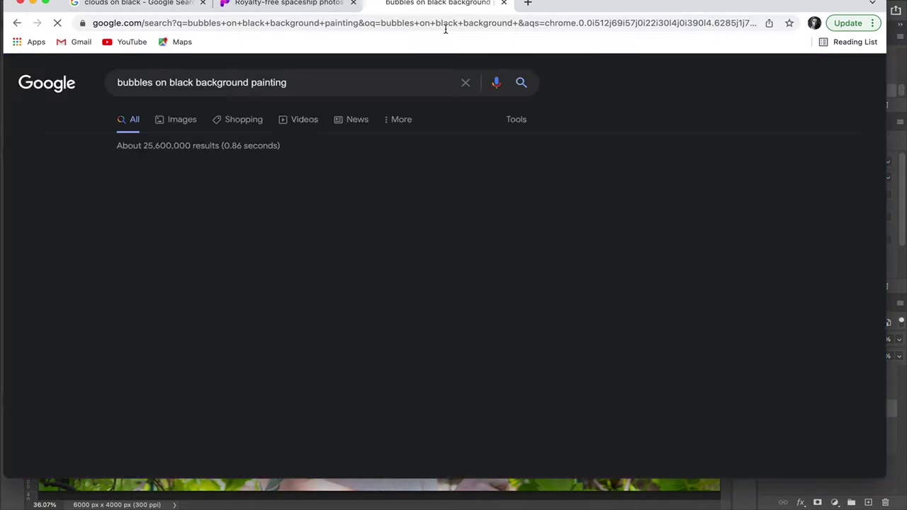
pyautogui.doubleClick(270, 82)
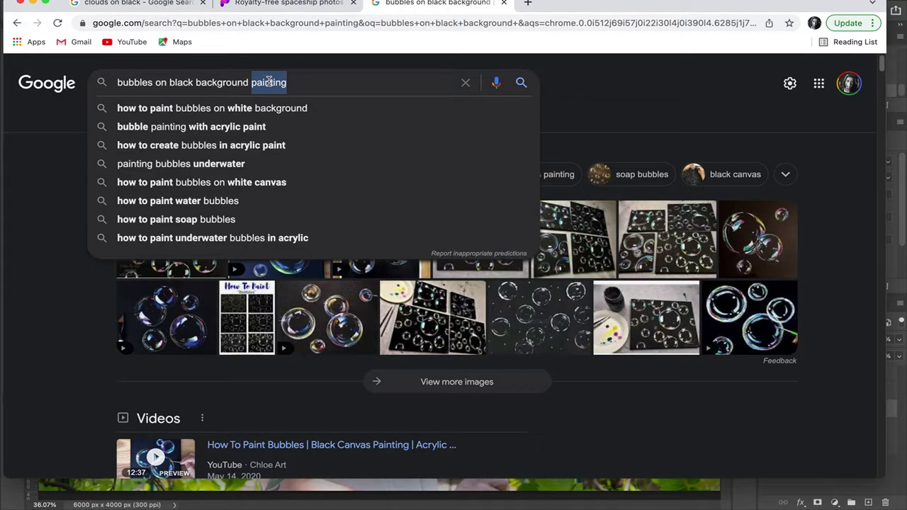
pyautogui.press('BackSpace')
pyautogui.press('Return')
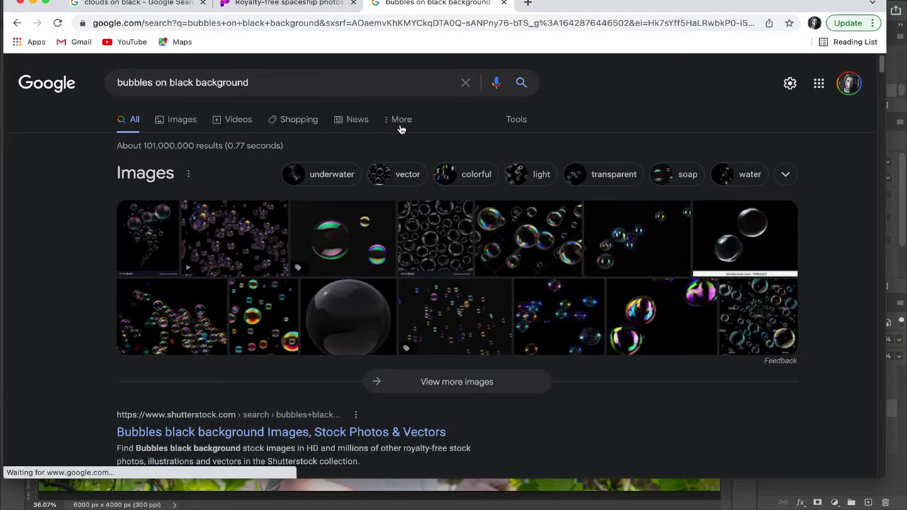
# Show the image results and limit the usage rights to Creative Commons licenses.
pyautogui.click(178, 119)
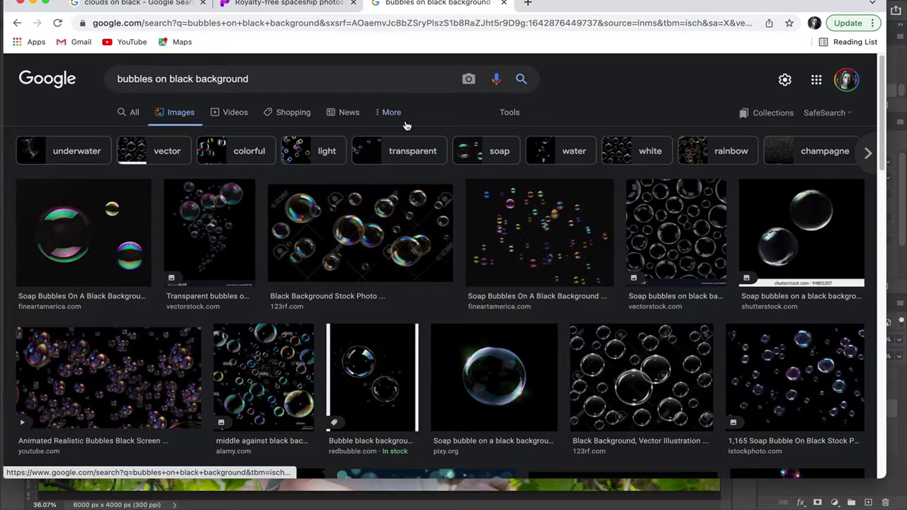
pyautogui.click(400, 116)
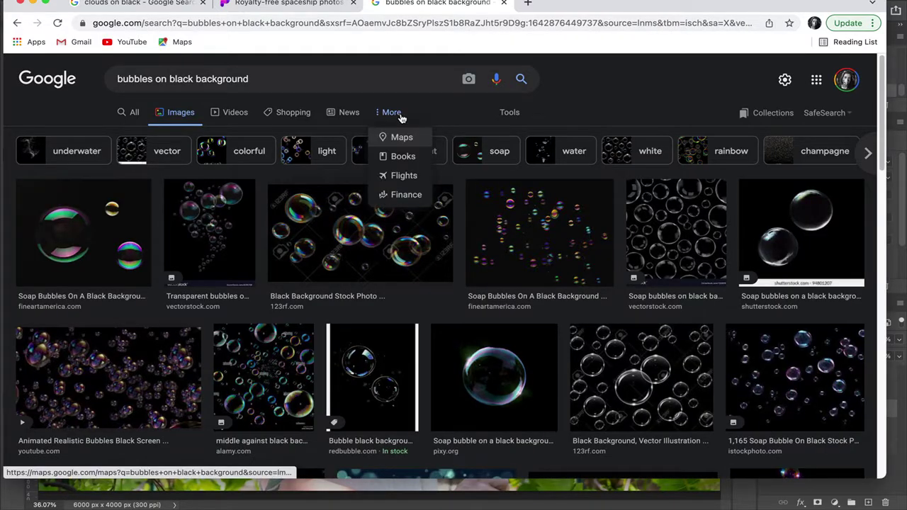
pyautogui.click(509, 119)
pyautogui.click(312, 138)
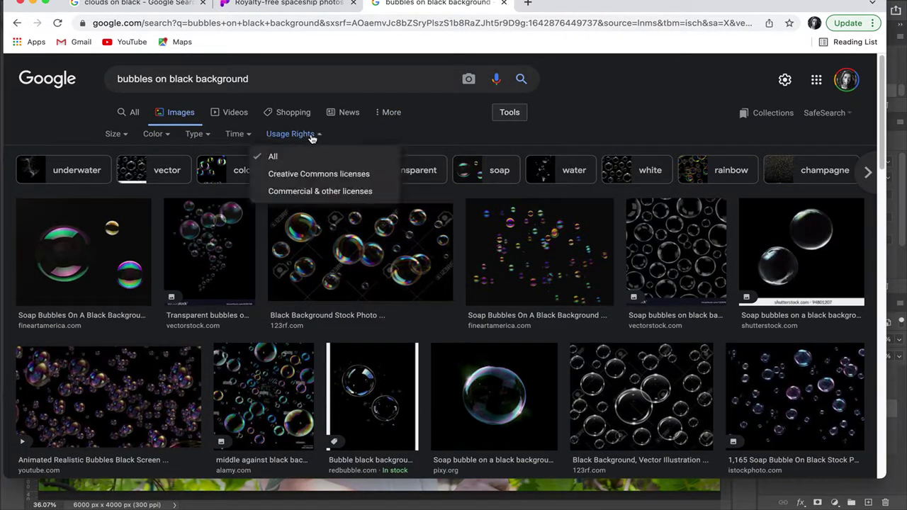
pyautogui.click(306, 175)
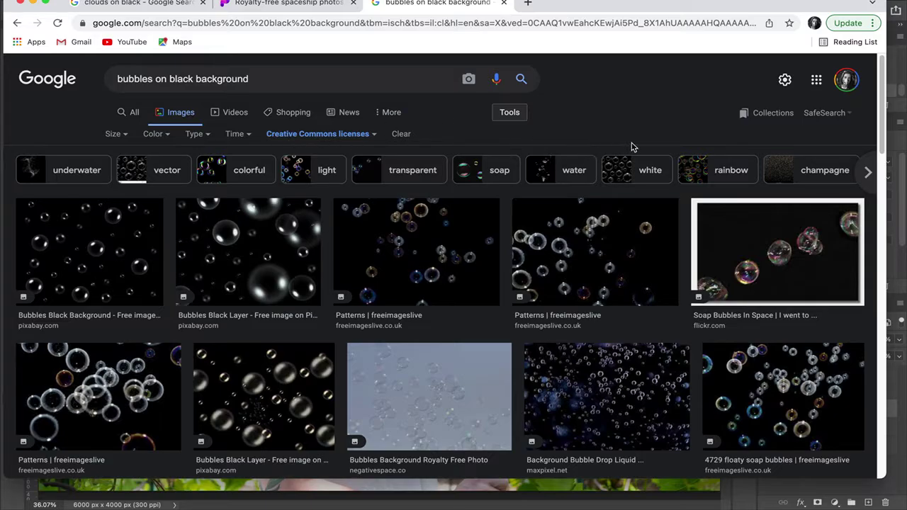
# Browse the Creative Commons image results for photos of bubbles on a black background.
pyautogui.scroll(-1, 631, 165)
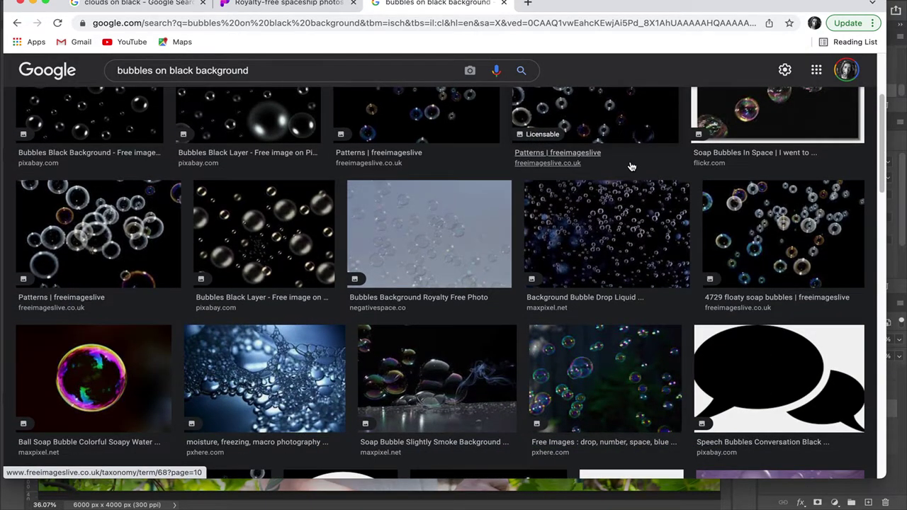
pyautogui.scroll(-3, 632, 166)
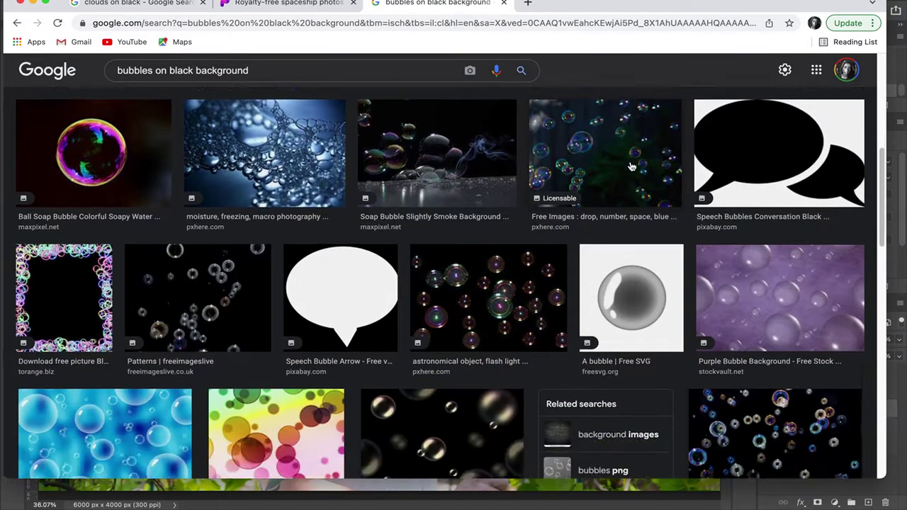
pyautogui.scroll(-3, 631, 166)
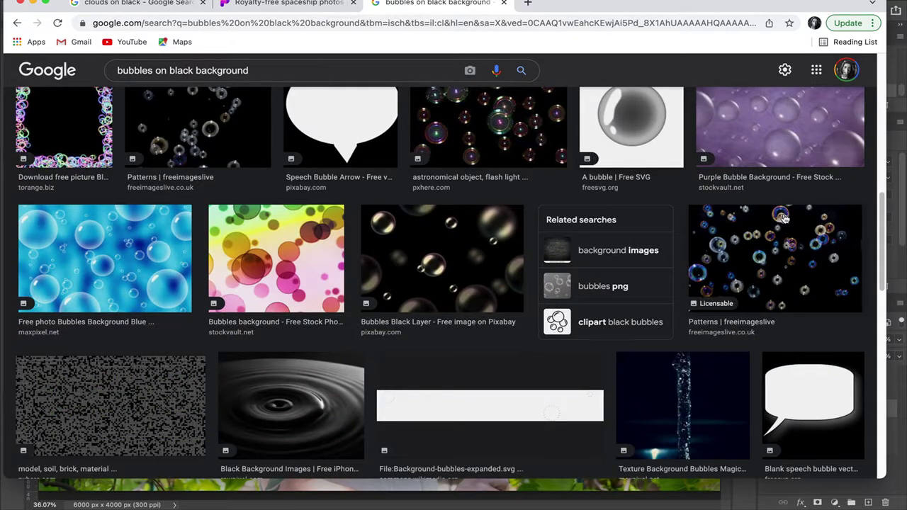
pyautogui.click(774, 245)
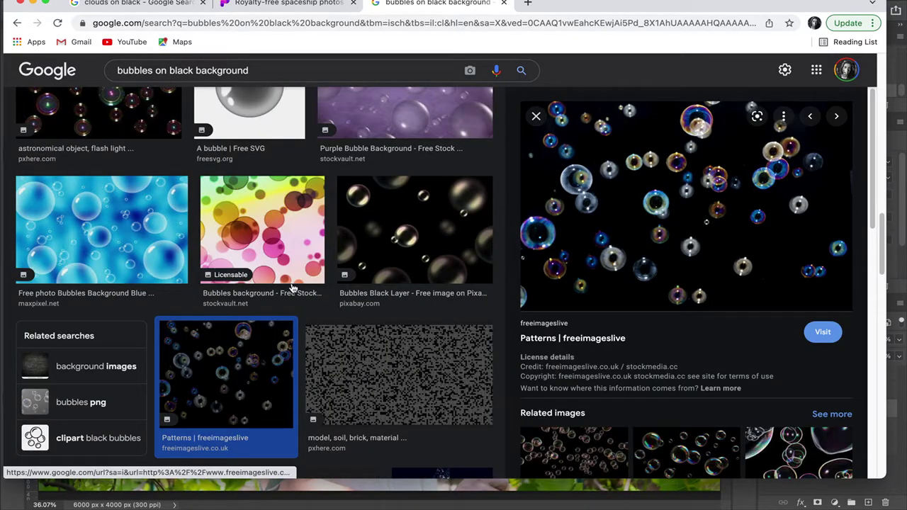
pyautogui.scroll(-10, 291, 287)
pyautogui.scroll(-5, 290, 286)
pyautogui.scroll(2, 290, 287)
pyautogui.scroll(-6, 293, 288)
pyautogui.scroll(-8, 292, 288)
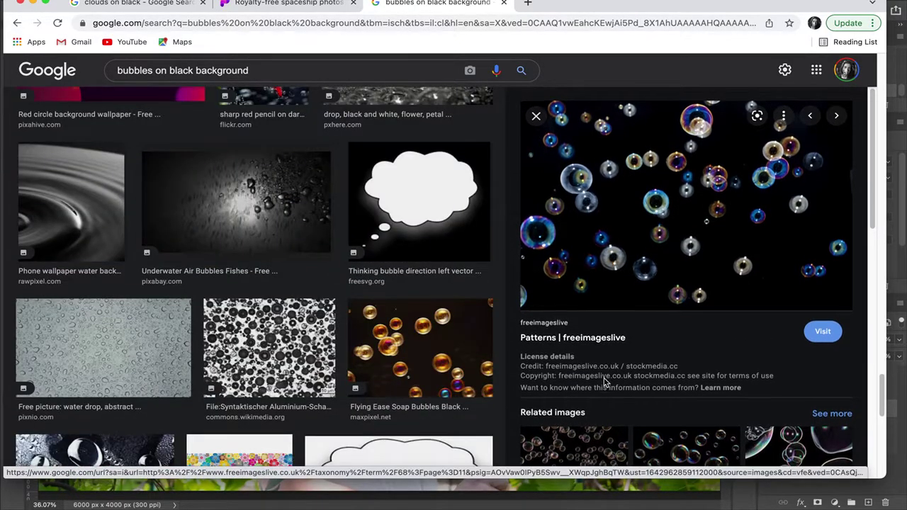
pyautogui.scroll(-2, 604, 382)
pyautogui.scroll(-8, 363, 289)
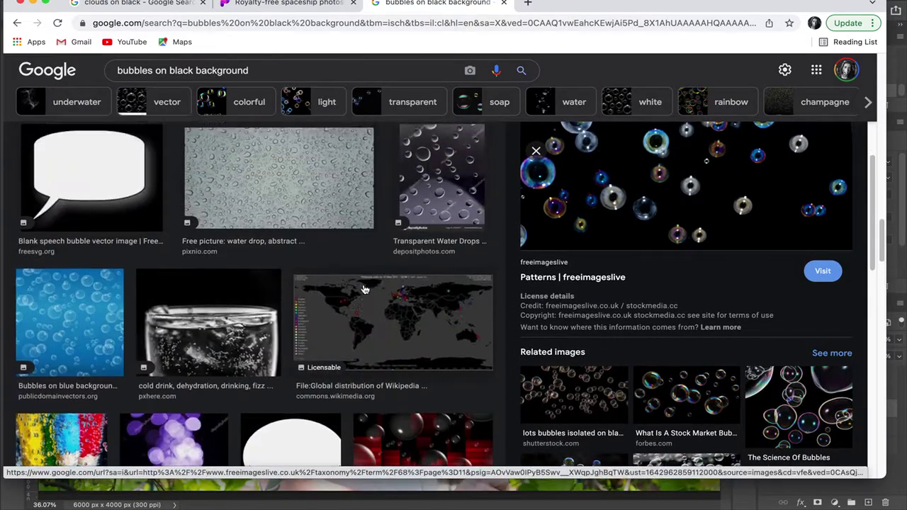
pyautogui.scroll(10, 364, 289)
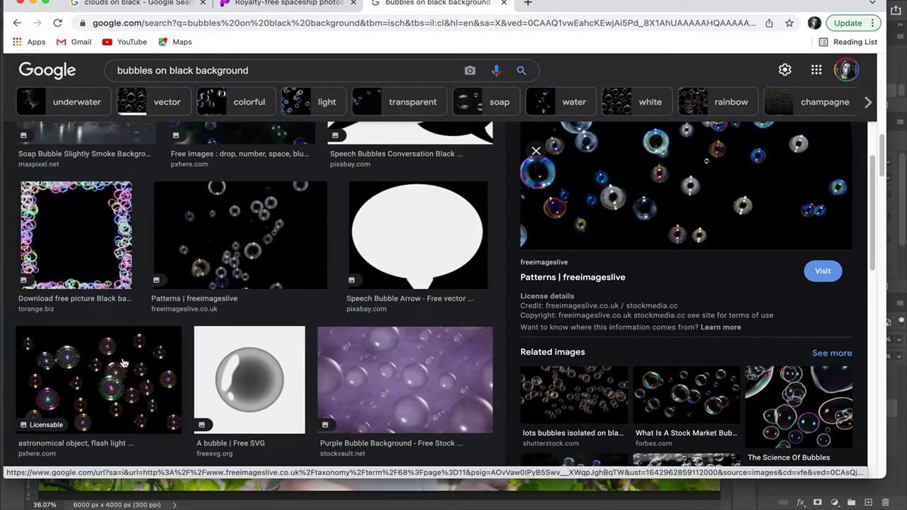
# Preview several candidate bubble images, including the PxHere, freeimageslive "4729 floaty soap bubbles" and Pixabay "Bubbles Black Layer" pictures.
pyautogui.click(122, 363)
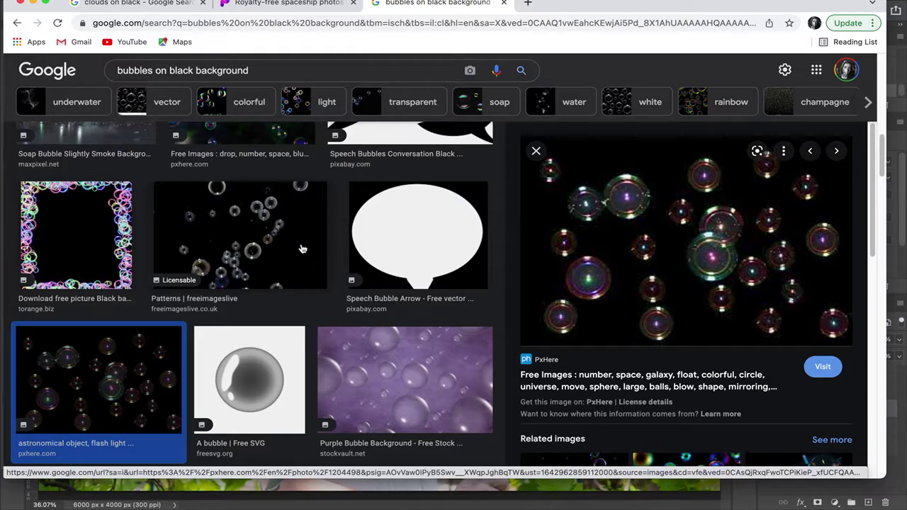
pyautogui.click(302, 248)
pyautogui.scroll(3, 283, 262)
pyautogui.click(275, 279)
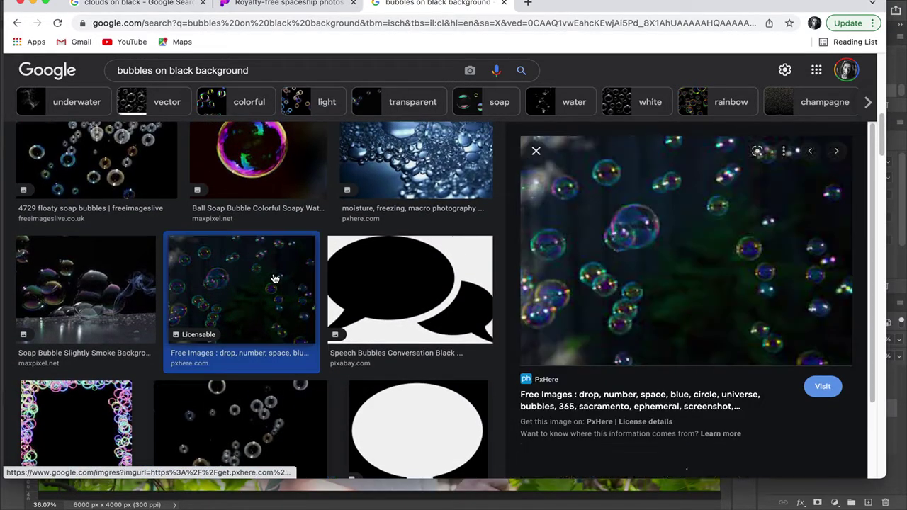
pyautogui.scroll(2, 275, 278)
pyautogui.click(155, 281)
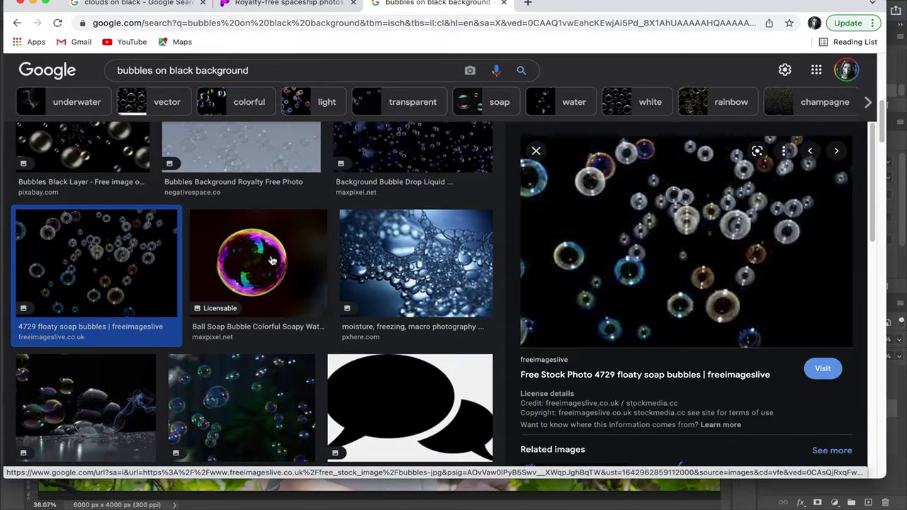
pyautogui.scroll(3, 271, 261)
pyautogui.press('Left')
pyautogui.press('Left')
pyautogui.press('Left')
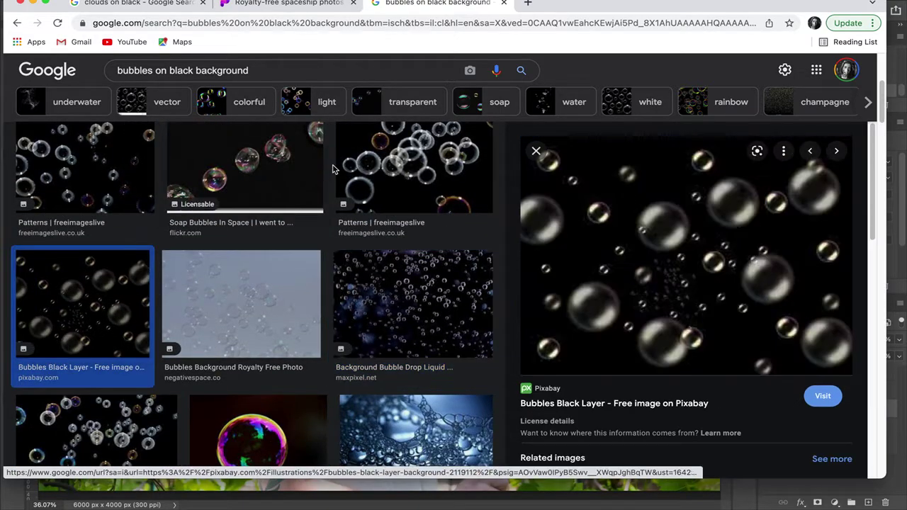
pyautogui.scroll(3, 340, 212)
# Preview the freeimageslive "Patterns" image of colored bubbles and save it to the Desktop as color_bubbles.jpeg.
pyautogui.click(381, 263)
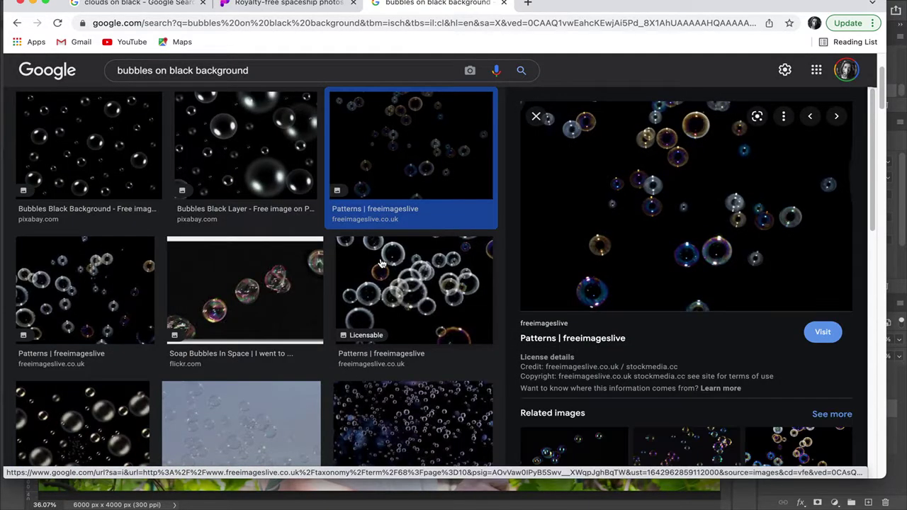
pyautogui.rightClick(631, 196)
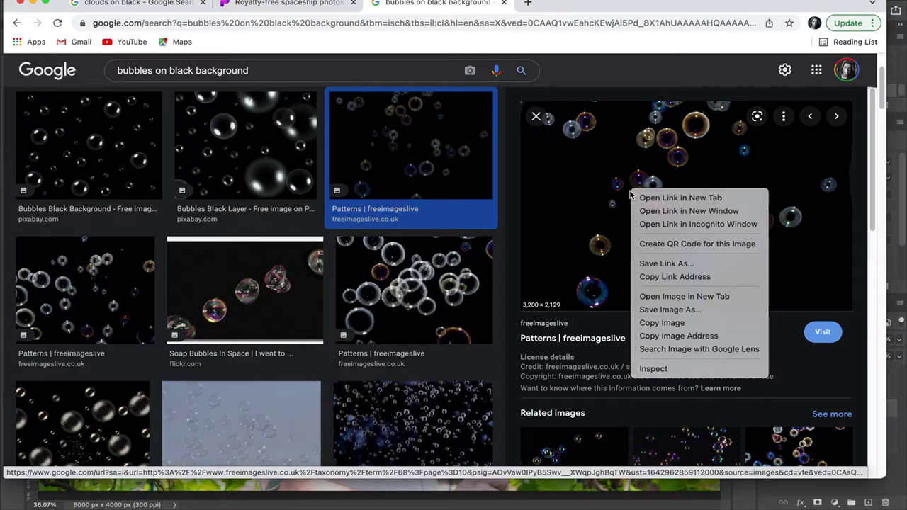
pyautogui.click(679, 309)
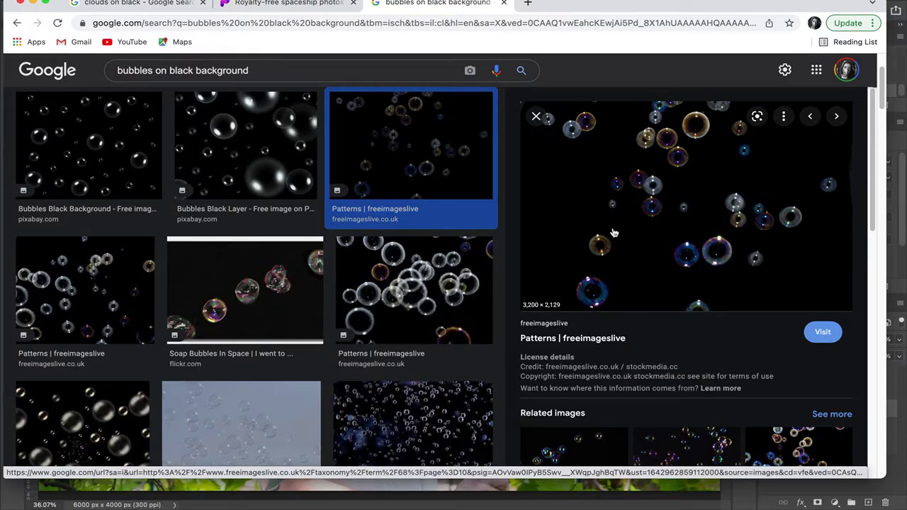
pyautogui.click(513, 264)
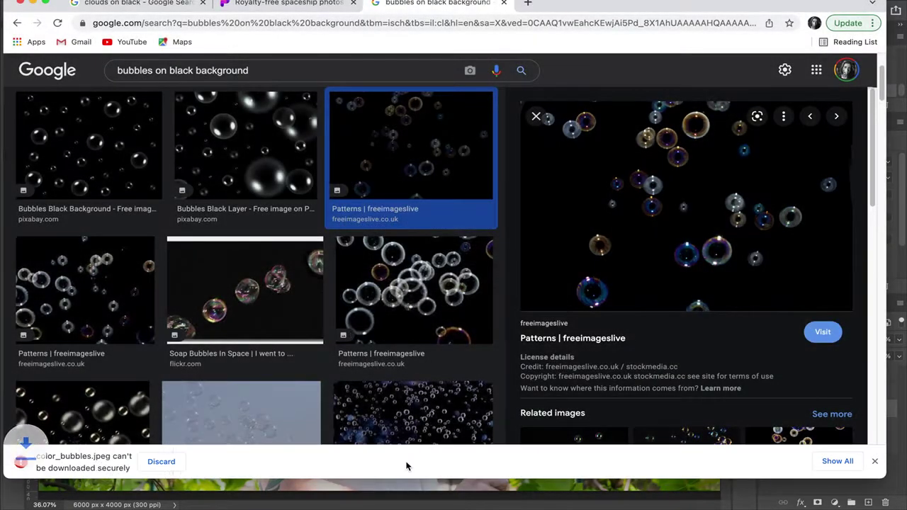
# Switch to Photoshop and try to open the downloaded color_bubbles image from the Desktop.
pyautogui.click(389, 488)
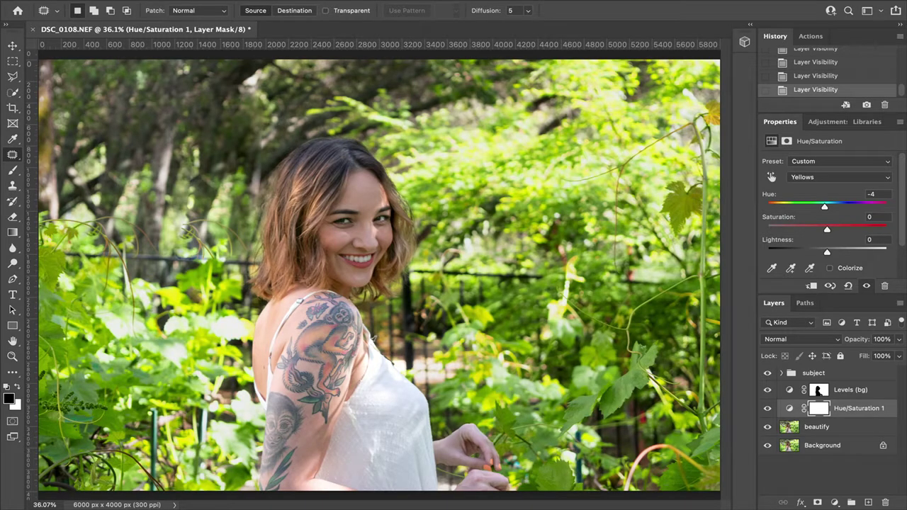
pyautogui.click(98, 0)
pyautogui.click(461, 172)
pyautogui.press('super+o')
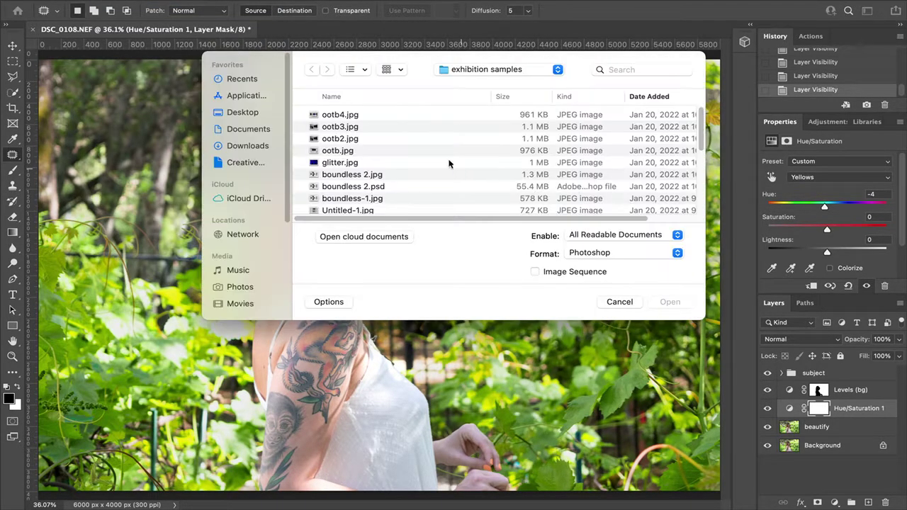
pyautogui.click(239, 111)
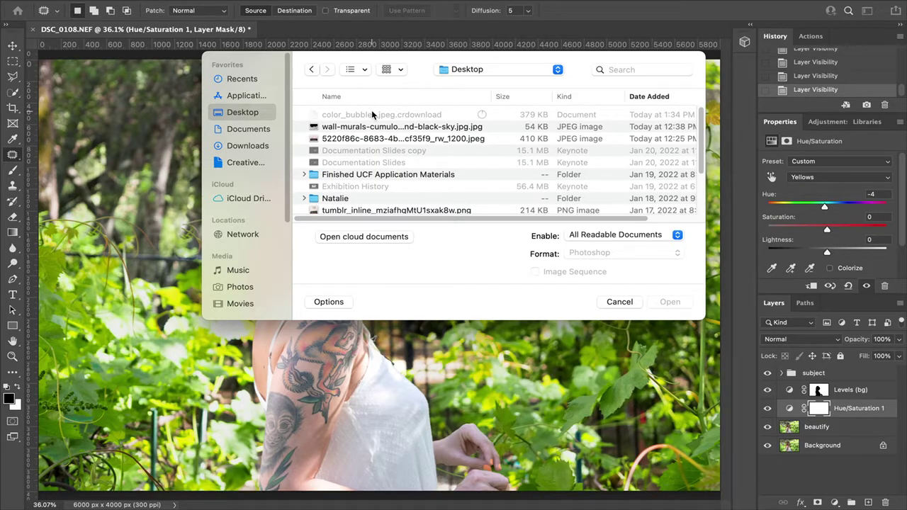
pyautogui.click(622, 302)
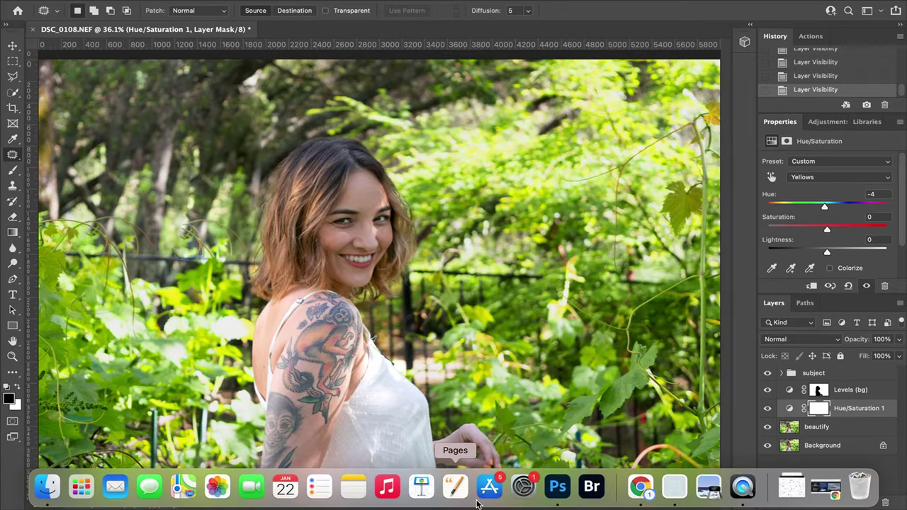
# Switch to Chrome, keep the blocked color_bubbles.jpeg download, and return to Photoshop.
pyautogui.click(642, 487)
pyautogui.rightClick(575, 198)
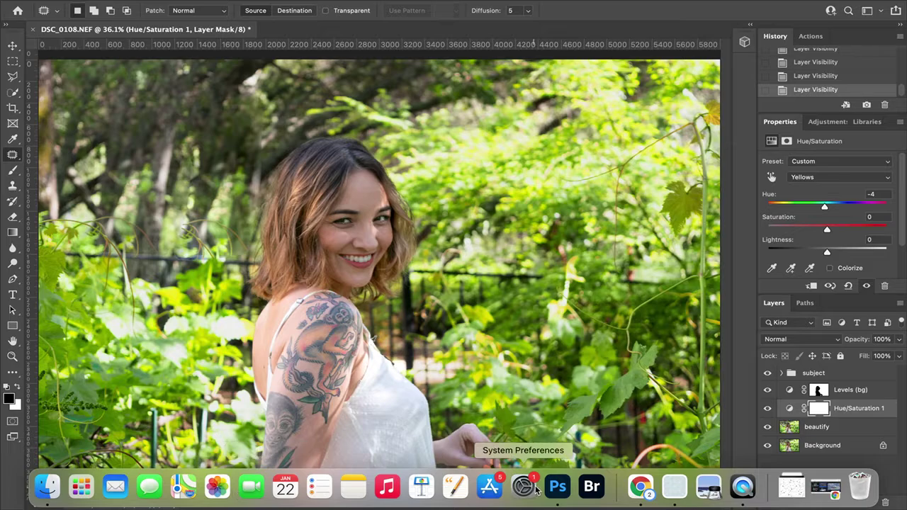
pyautogui.click(639, 488)
pyautogui.click(416, 461)
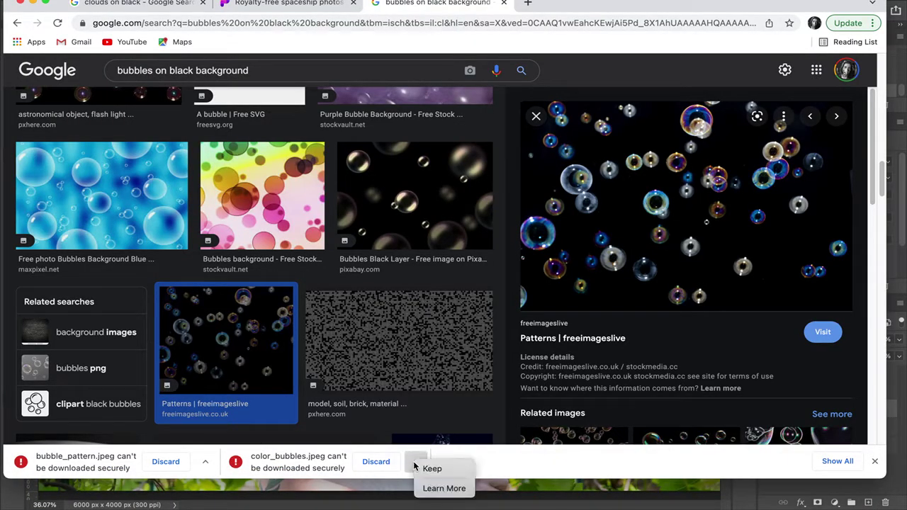
pyautogui.click(429, 470)
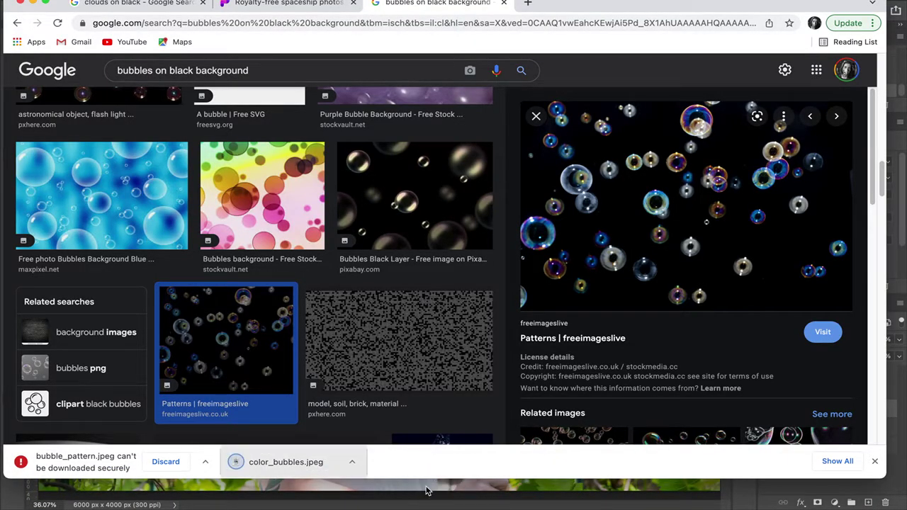
pyautogui.click(429, 491)
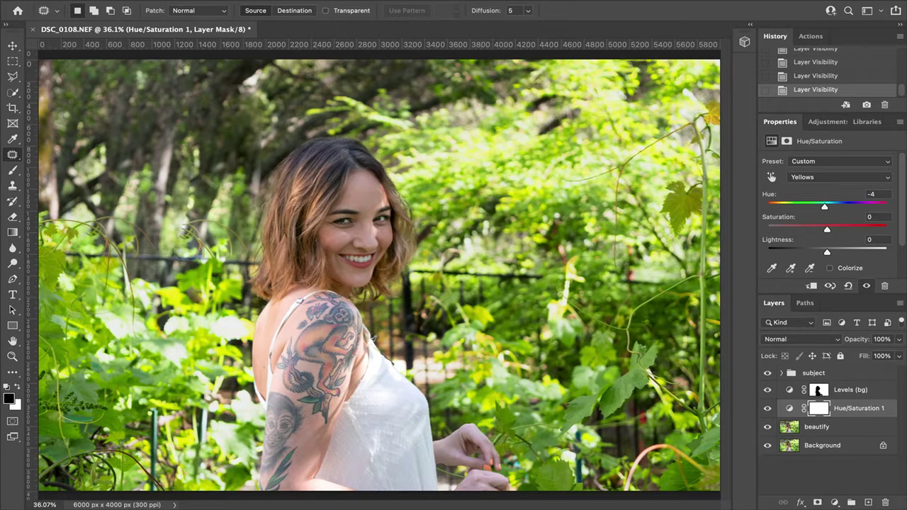
# Open color_bubbles.jpeg from the Desktop after checking its preview.
pyautogui.click(93, 1)
pyautogui.click(105, 6)
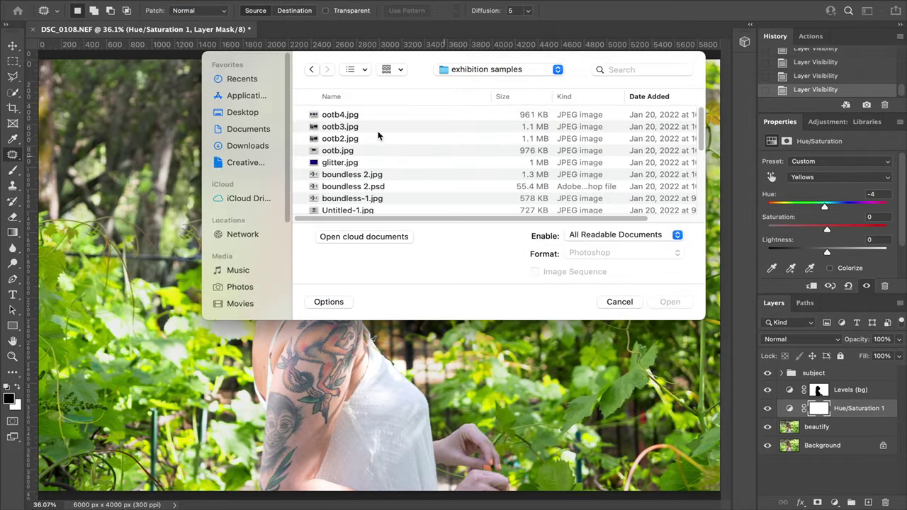
pyautogui.click(235, 115)
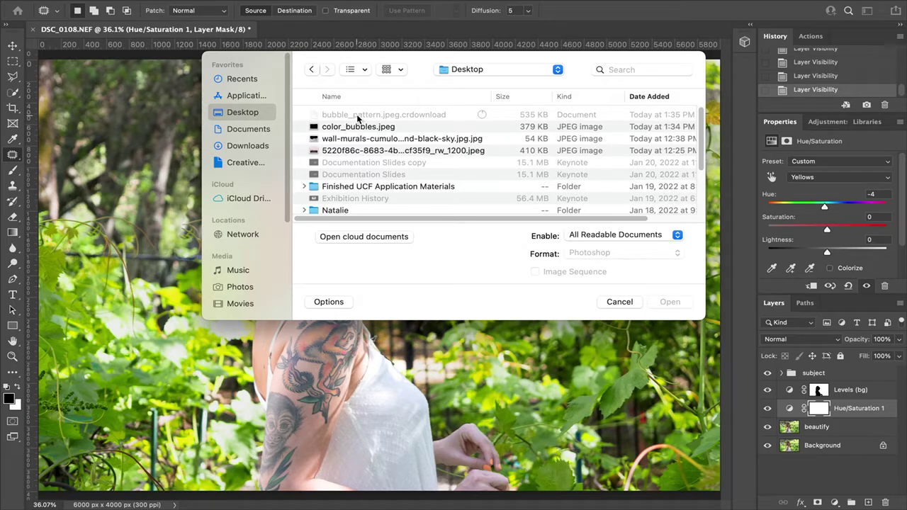
pyautogui.click(347, 127)
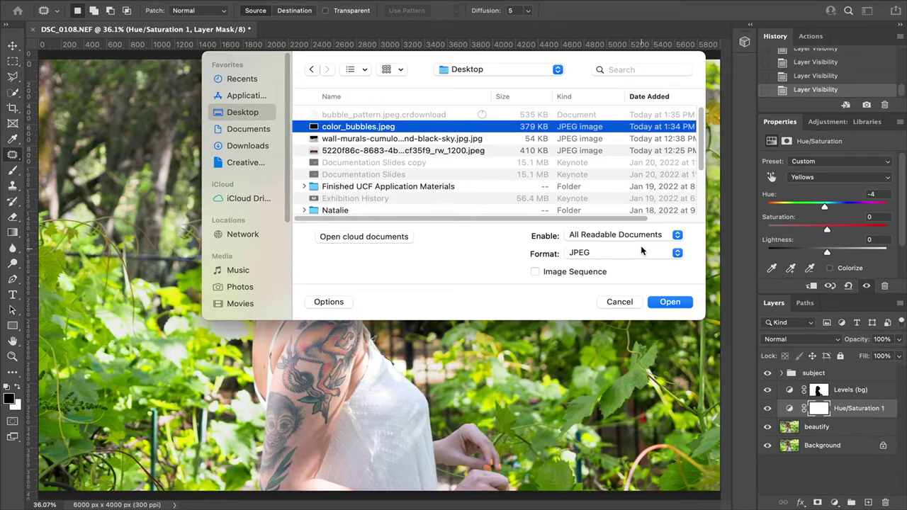
pyautogui.press('space')
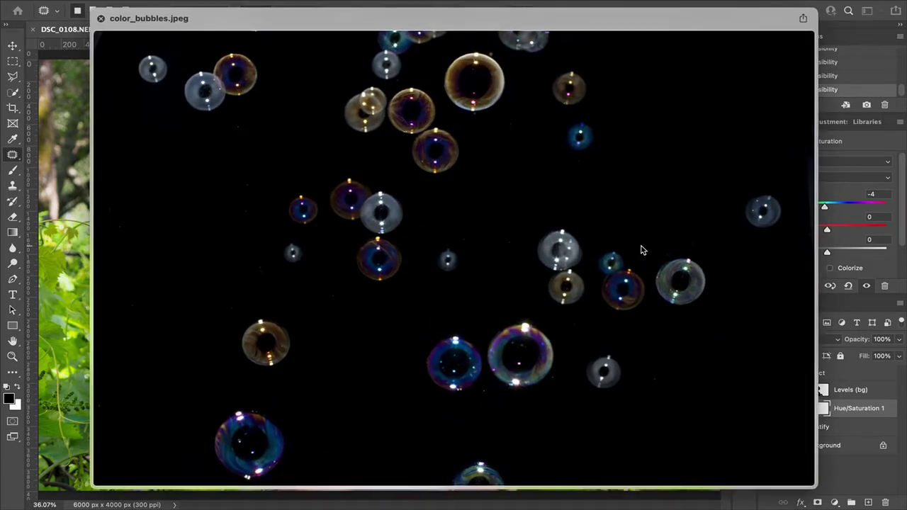
pyautogui.press('space')
pyautogui.click(678, 303)
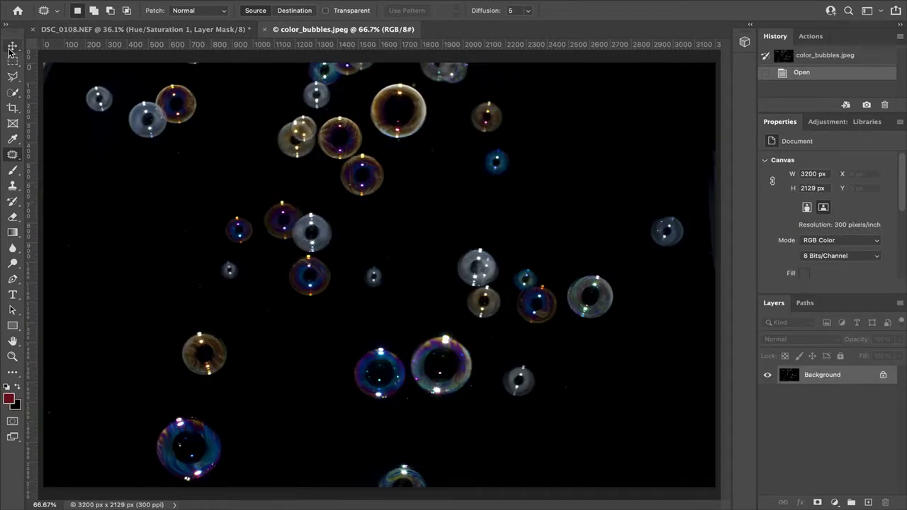
# Move the bubbles image into the DSC_0108.NEF document as a new layer, undoing any stray moves.
pyautogui.click(12, 46)
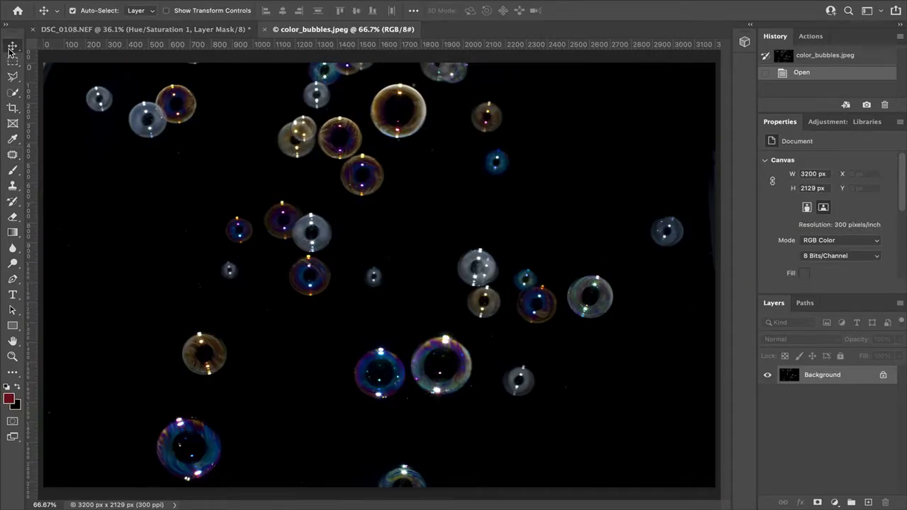
pyautogui.moveTo(190, 29); pyautogui.dragTo(381, 268)
pyautogui.press('super+z')
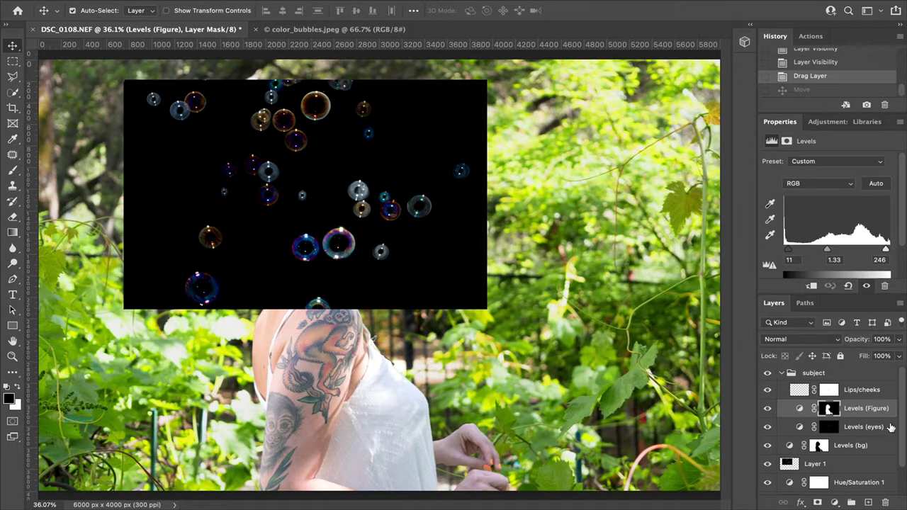
pyautogui.moveTo(304, 365); pyautogui.dragTo(239, 295)
pyautogui.press('super+z')
# Rename the new bubble image layer as bubbles.
pyautogui.scroll(-2, 873, 456)
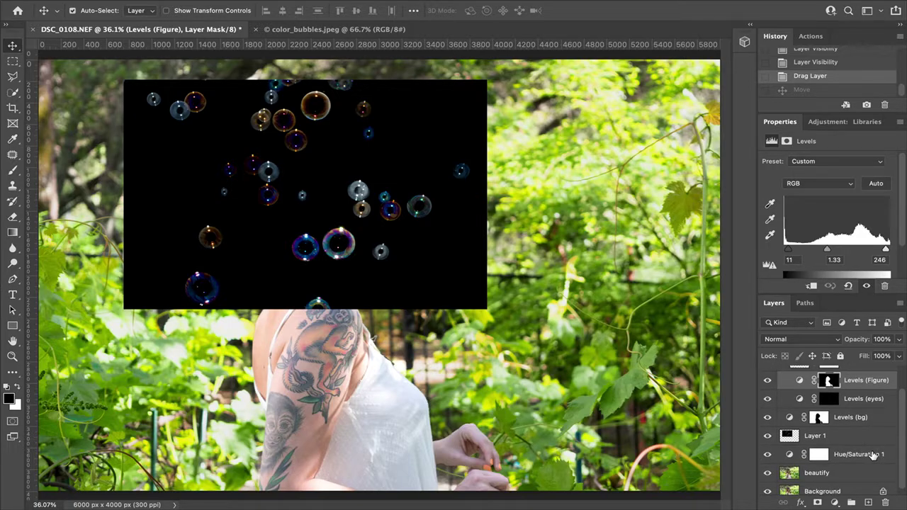
pyautogui.click(819, 439)
pyautogui.doubleClick(814, 435)
pyautogui.write('bu')
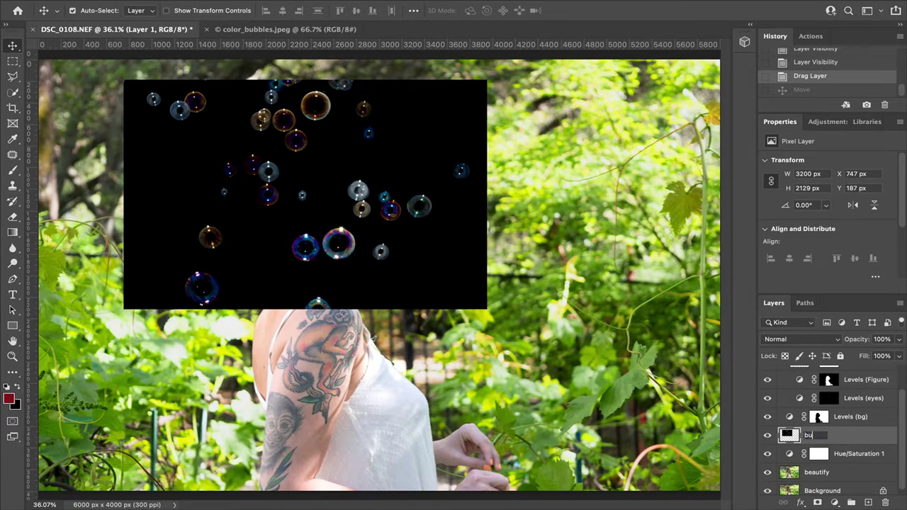
pyautogui.write('bbles')
pyautogui.press('Return')
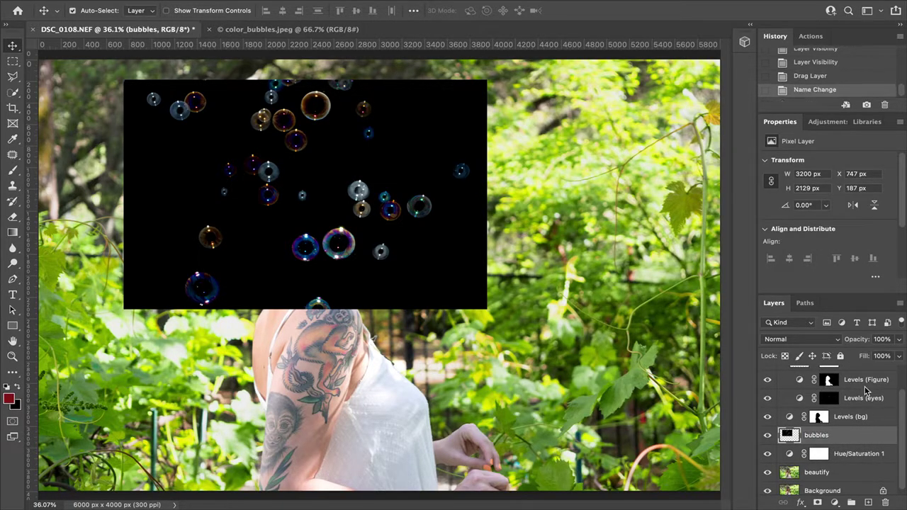
# Move the bubbles layer up the stack, placing it above Lips/cheeks in the subject group.
pyautogui.moveTo(856, 437); pyautogui.dragTo(839, 372)
pyautogui.click(782, 392)
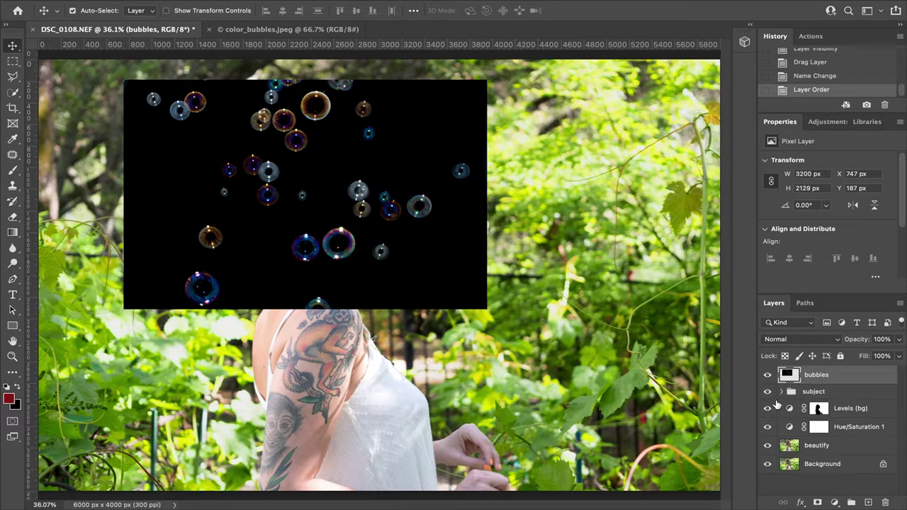
pyautogui.moveTo(845, 373)
pyautogui.mouseDown()
pyautogui.moveTo(841, 461)
pyautogui.moveTo(836, 373)
pyautogui.mouseUp()
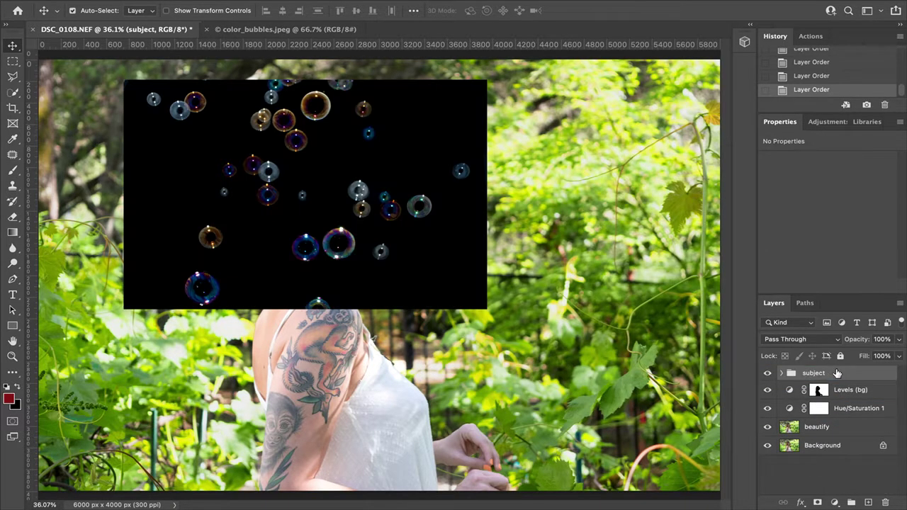
pyautogui.click(386, 197)
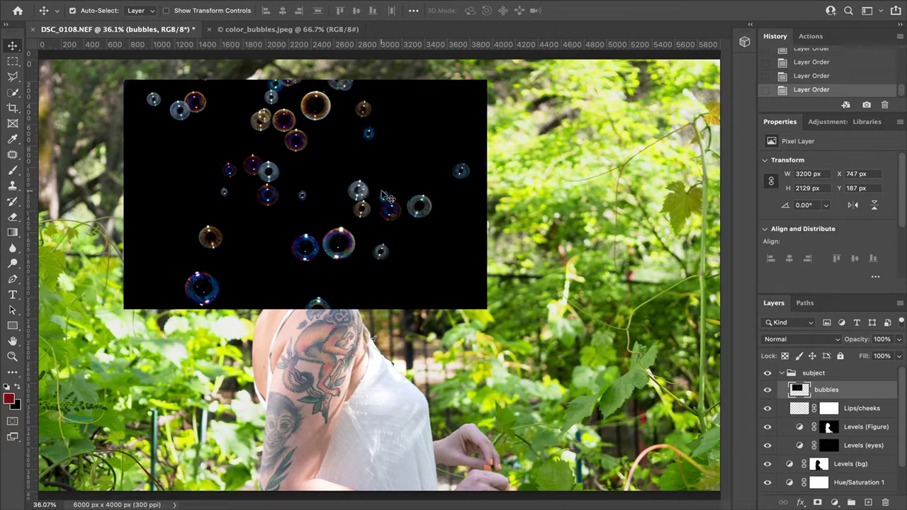
# Enlarge the bubbles layer proportionally to about 118% with Free Transform.
pyautogui.hotkey('ctrl', '-')
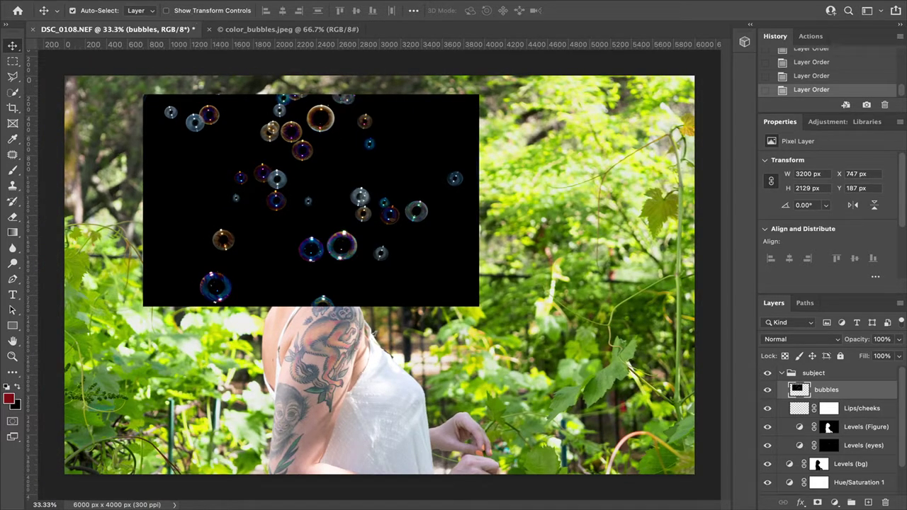
pyautogui.hotkey('ctrl', 't')
pyautogui.moveTo(478, 305); pyautogui.dragTo(541, 338)
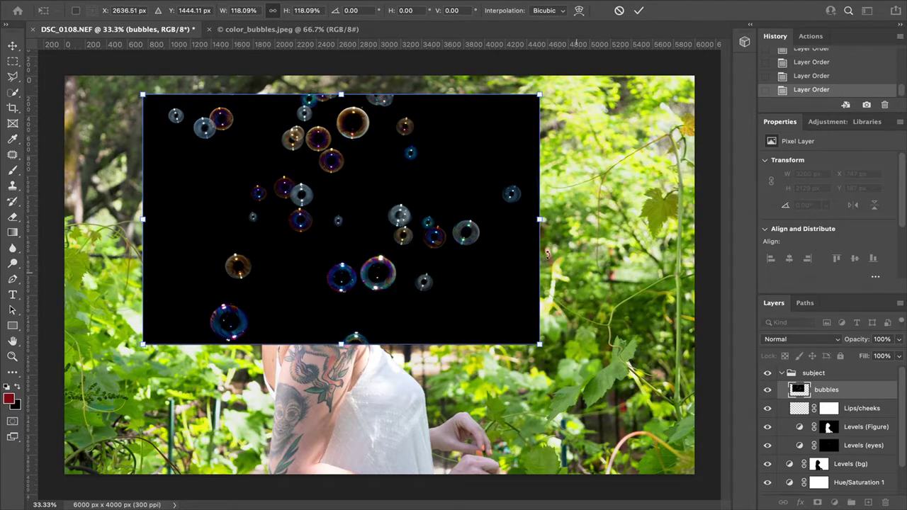
pyautogui.press('Return')
# Scale the bubbles layer to about 160% and position it so that it covers the whole canvas.
pyautogui.click(161, 2)
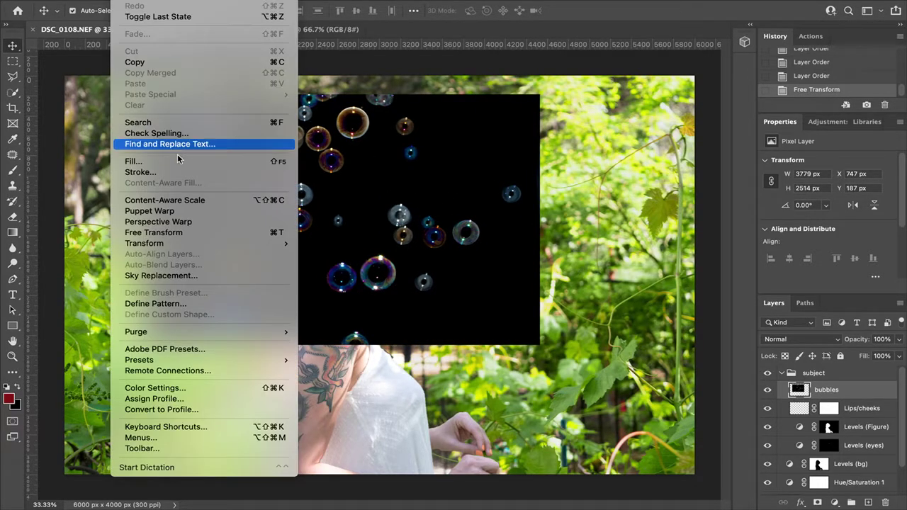
pyautogui.click(292, 260)
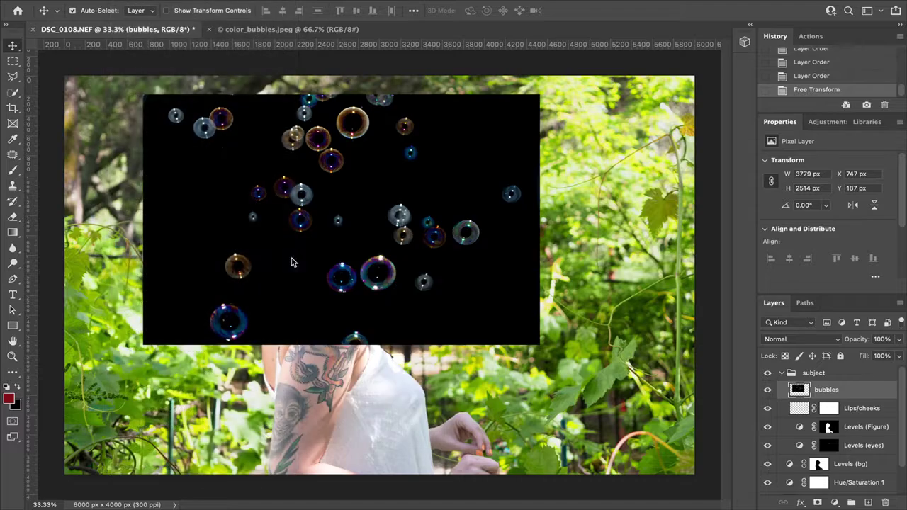
pyautogui.click(122, 2)
pyautogui.moveTo(160, 243)
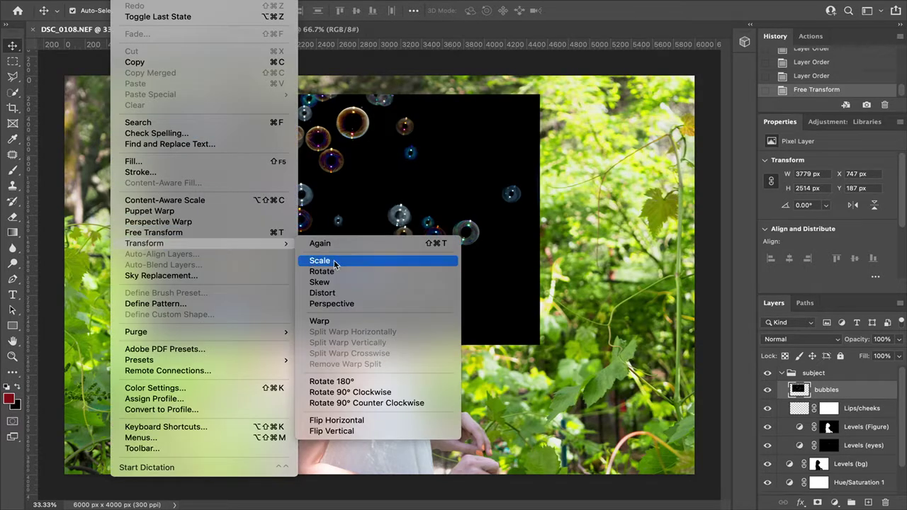
pyautogui.click(364, 259)
pyautogui.moveTo(533, 345); pyautogui.dragTo(685, 450)
pyautogui.moveTo(403, 275); pyautogui.dragTo(342, 255)
pyautogui.moveTo(636, 419); pyautogui.dragTo(695, 463)
pyautogui.moveTo(87, 461); pyautogui.dragTo(62, 476)
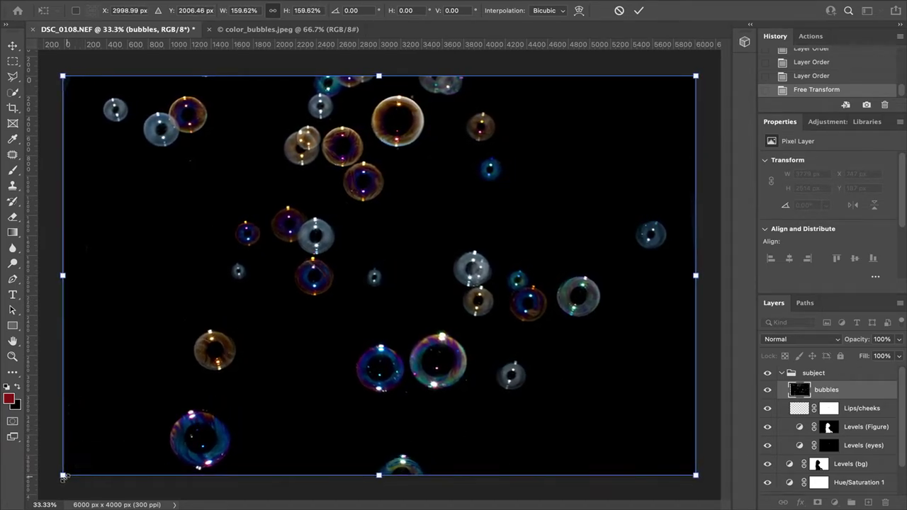
pyautogui.press('Return')
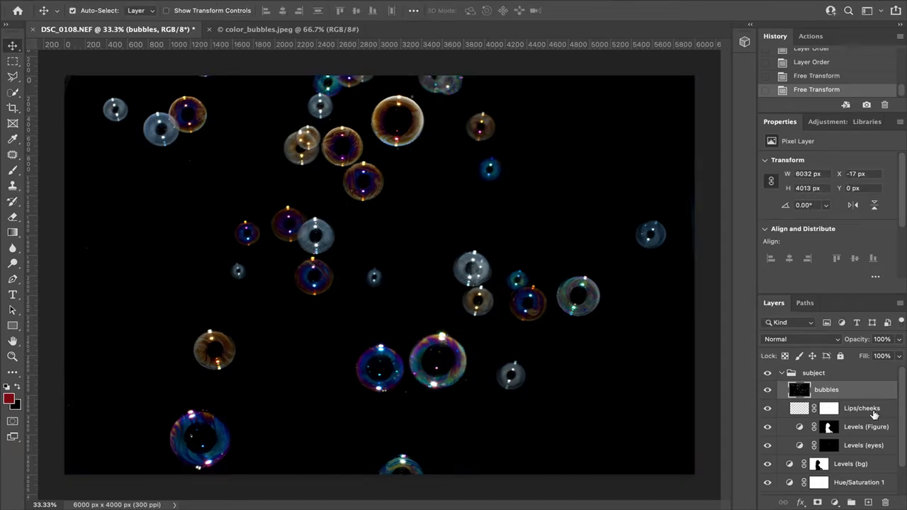
# Blend the bubbles layer as Lighter Color and a duplicate of it as Screen.
pyautogui.click(835, 343)
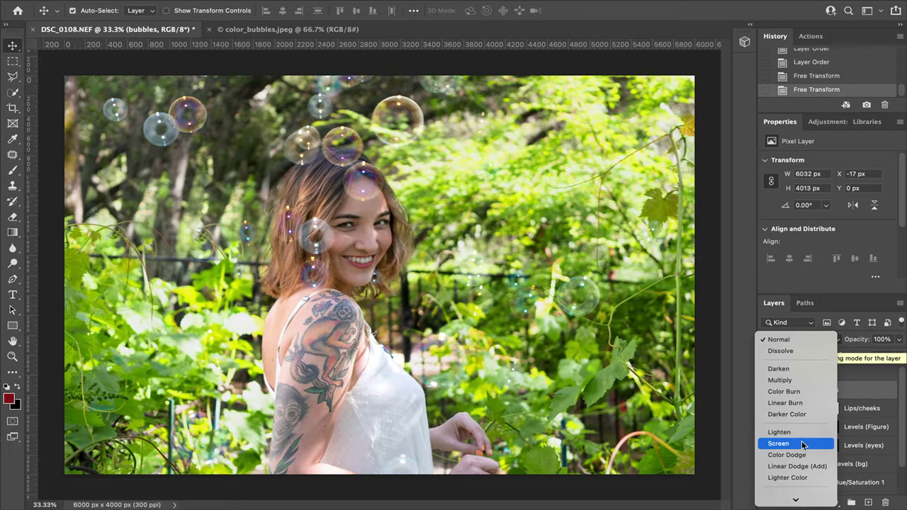
pyautogui.click(801, 479)
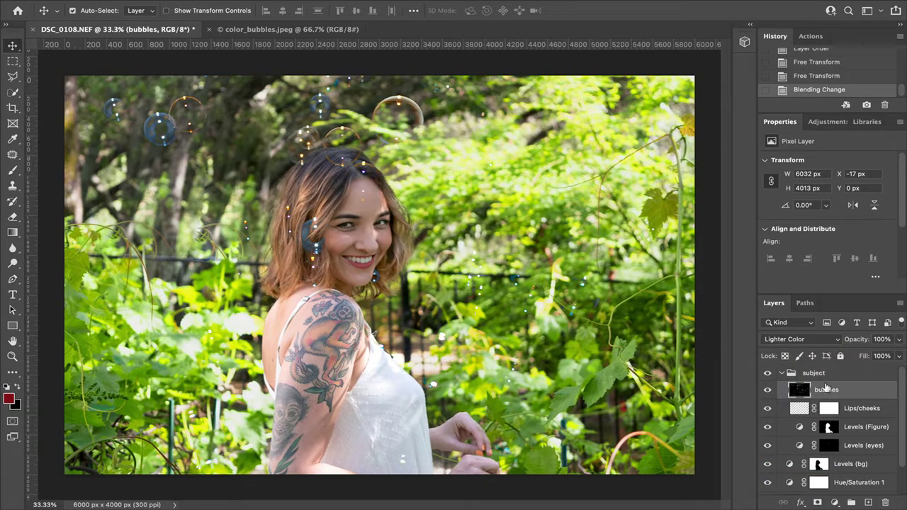
pyautogui.hotkey('ctrl', 'j')
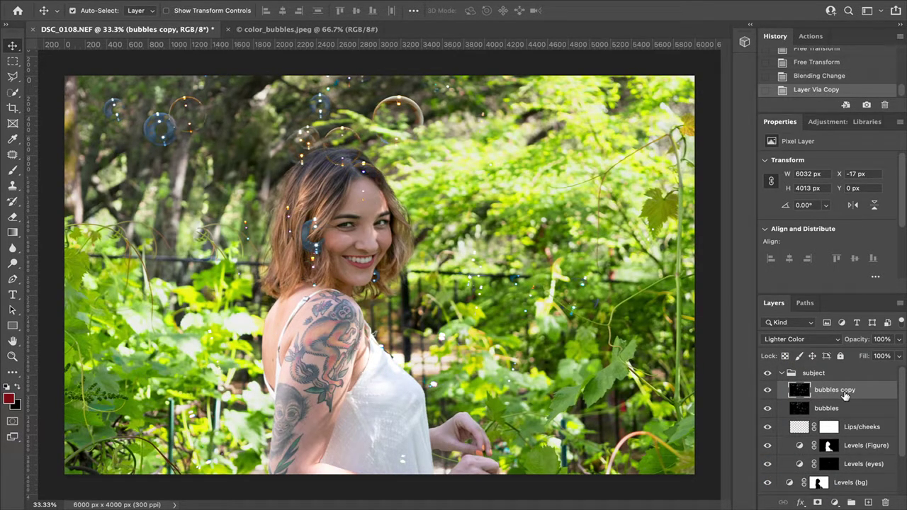
pyautogui.click(793, 339)
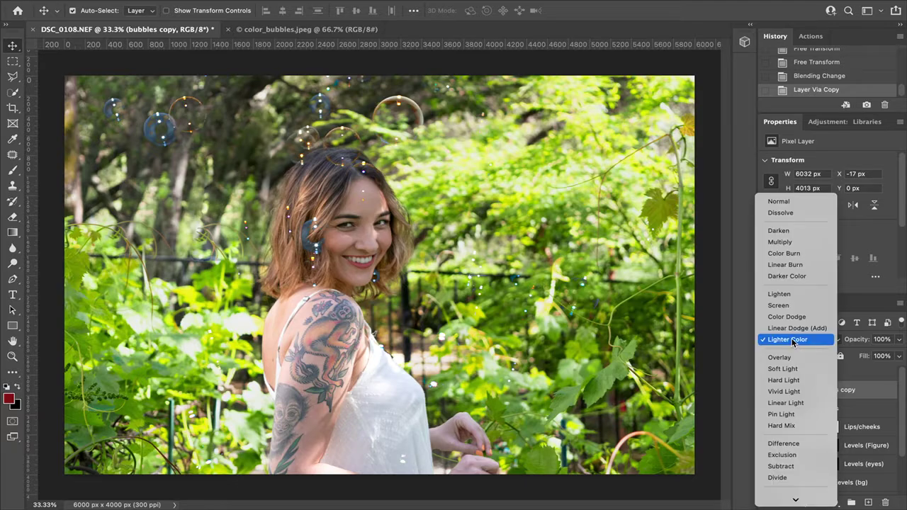
pyautogui.click(788, 306)
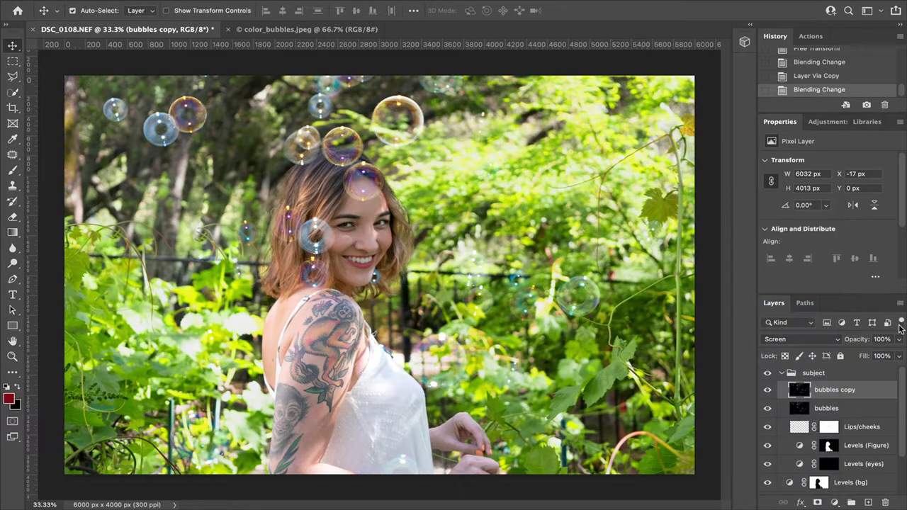
# Place the bubbles copy layer below bubbles and toggle the two layers' visibility to compare their effects.
pyautogui.click(899, 340)
pyautogui.click(880, 357)
pyautogui.moveTo(842, 386); pyautogui.dragTo(794, 400)
pyautogui.click(766, 390)
pyautogui.click(767, 390)
pyautogui.click(766, 409)
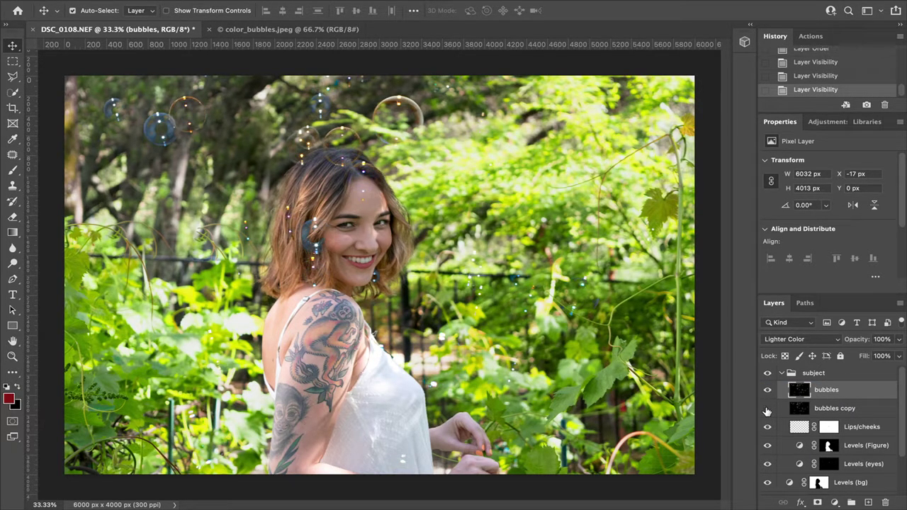
pyautogui.click(767, 410)
# Set the bubbles copy layer's opacity to 55%.
pyautogui.click(864, 410)
pyautogui.click(898, 340)
pyautogui.moveTo(870, 356); pyautogui.dragTo(873, 358)
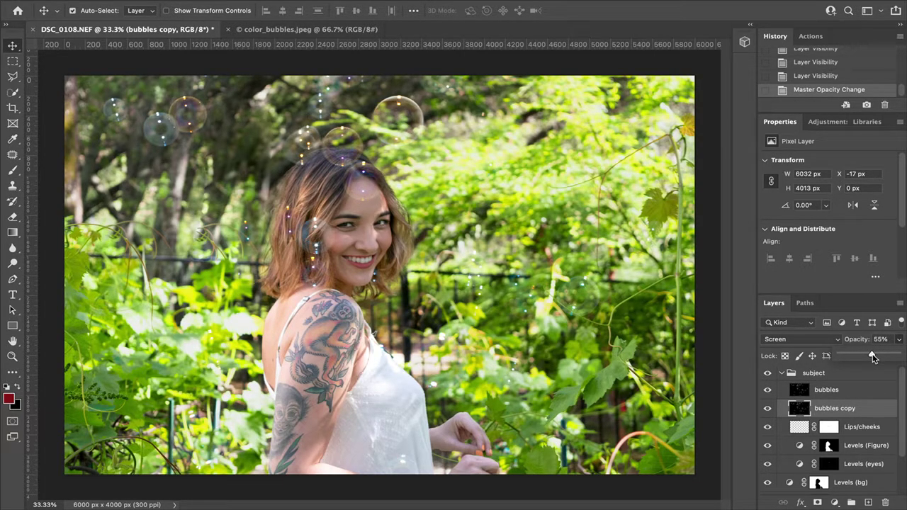
# Move both bubble layers above the subject group and combine them into their own group.
pyautogui.click(865, 392)
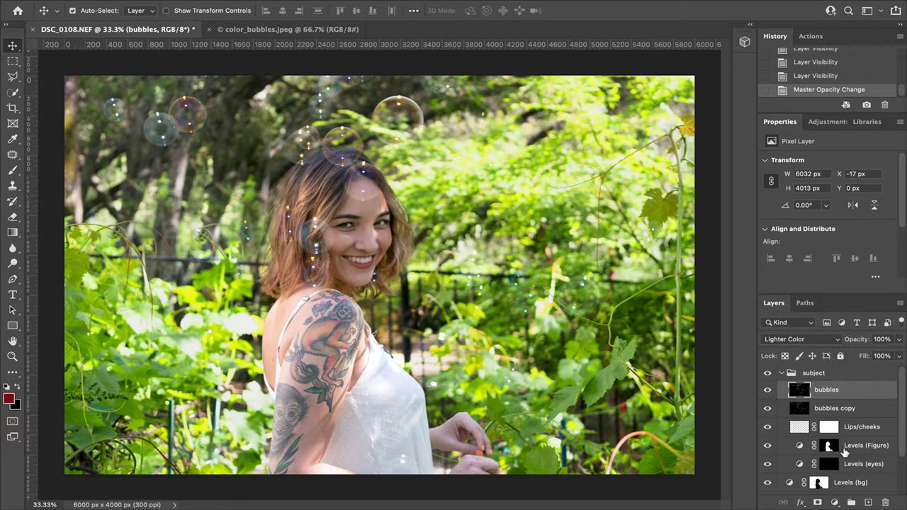
pyautogui.keyDown('ctrl'); pyautogui.click(838, 414); pyautogui.keyUp('ctrl')
pyautogui.moveTo(833, 399); pyautogui.dragTo(826, 373)
pyautogui.hotkey('ctrl', 'g')
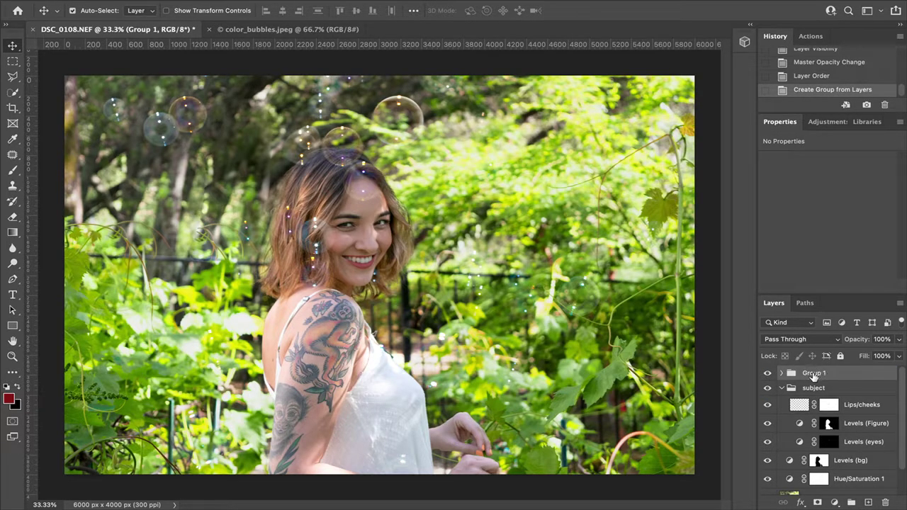
# Rename the new group as bubbles and collapse the bubbles and subject groups.
pyautogui.scroll(-2, 813, 376)
pyautogui.scroll(2, 811, 374)
pyautogui.doubleClick(813, 372)
pyautogui.write('bubbles')
pyautogui.press('Return')
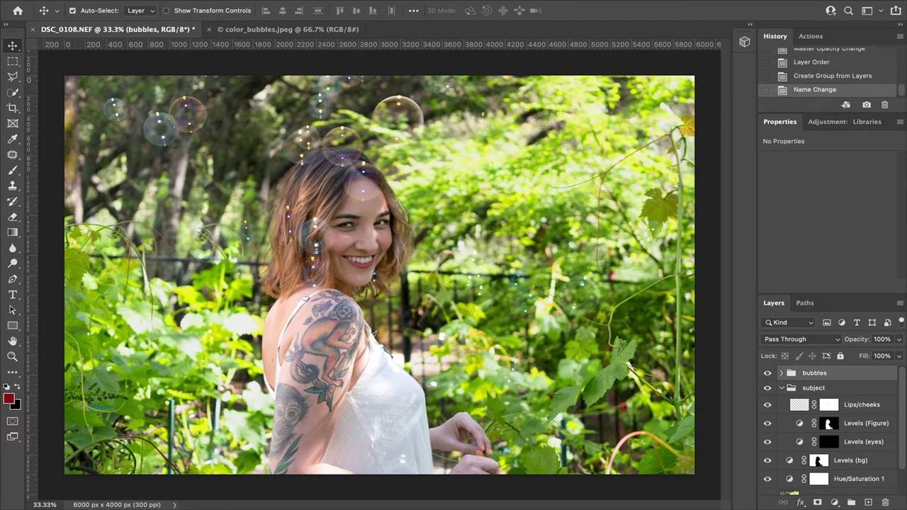
pyautogui.click(781, 388)
pyautogui.click(781, 373)
pyautogui.click(781, 373)
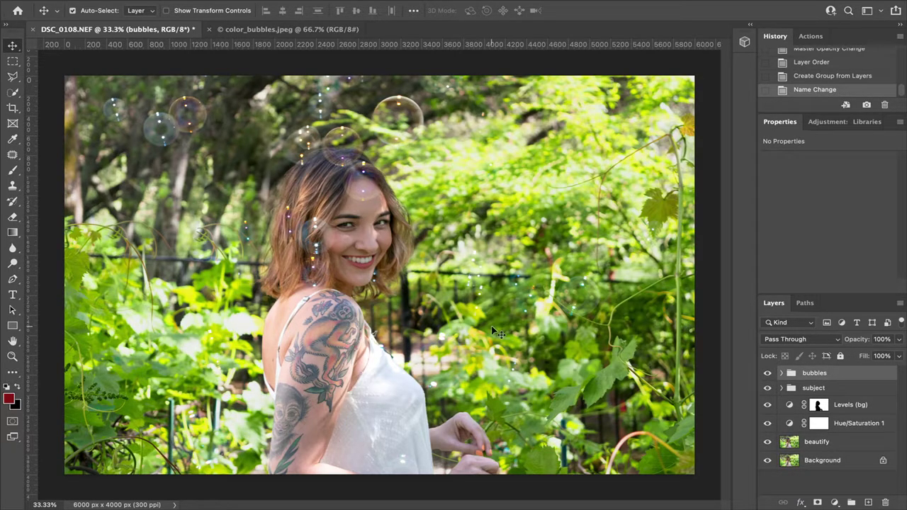
# Add a layer mask to the bubbles group and paint black with the Brush to hide bubbles over the woman's face and hair.
pyautogui.click(817, 502)
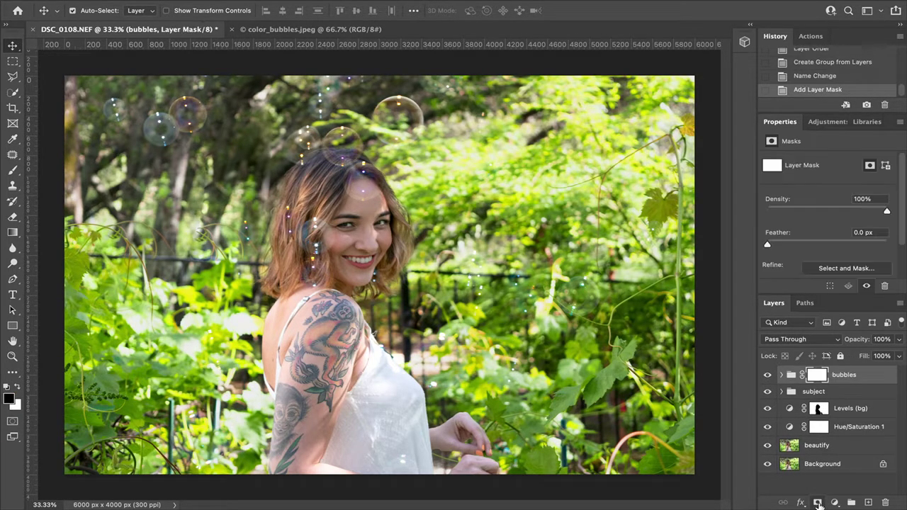
pyautogui.click(12, 170)
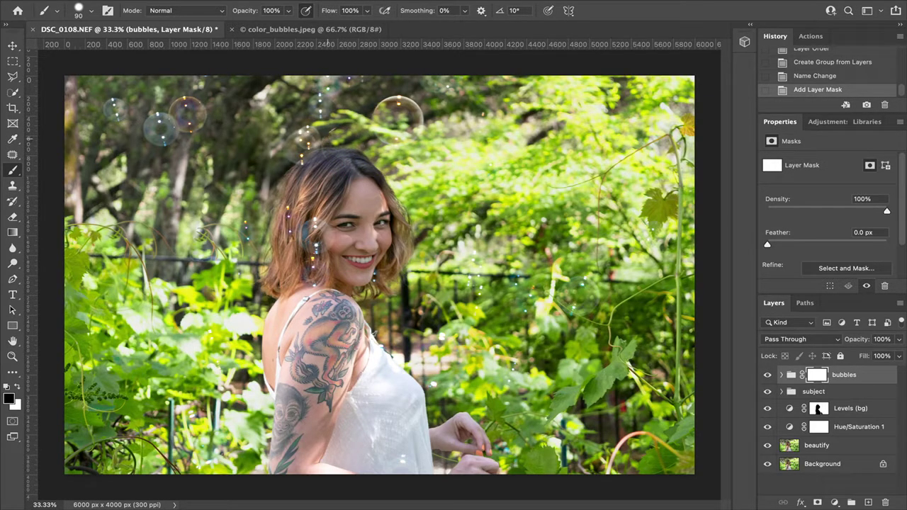
pyautogui.moveTo(328, 142)
pyautogui.mouseDown()
pyautogui.moveTo(333, 238)
pyautogui.moveTo(303, 223)
pyautogui.mouseUp()
pyautogui.moveTo(373, 273); pyautogui.dragTo(375, 276)
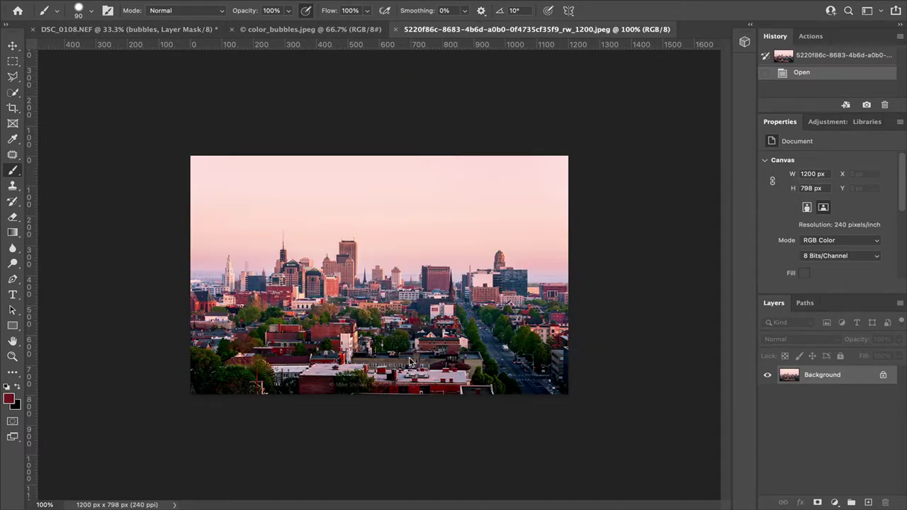
# Switch to Chrome and open the ufo saucer photo with the cloudy sky from the pxfuel spaceship results, collapsing the ad banner.
pyautogui.scroll(3, 363, 276)
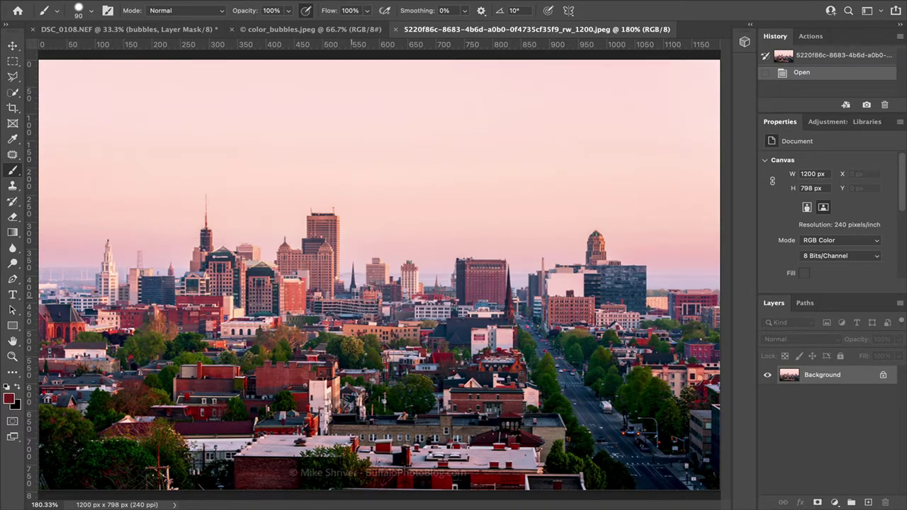
pyautogui.click(12, 45)
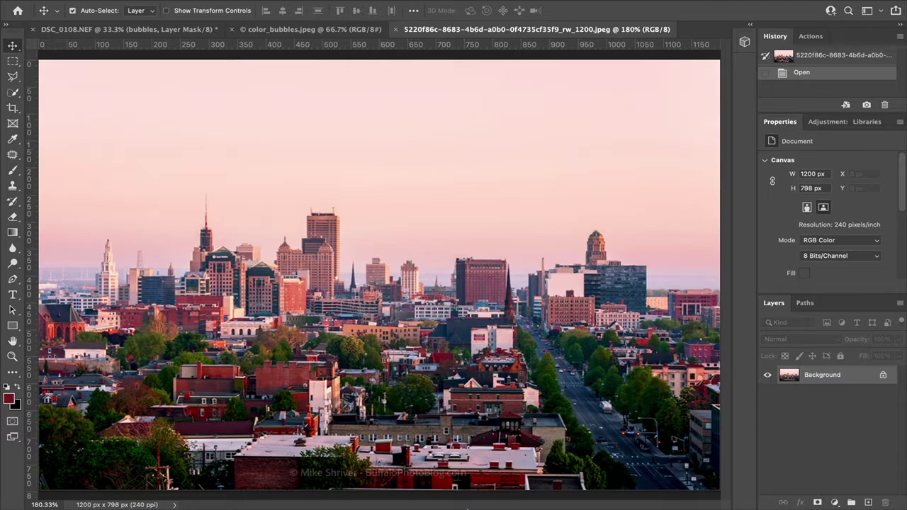
pyautogui.moveTo(646, 507)
pyautogui.click(647, 492)
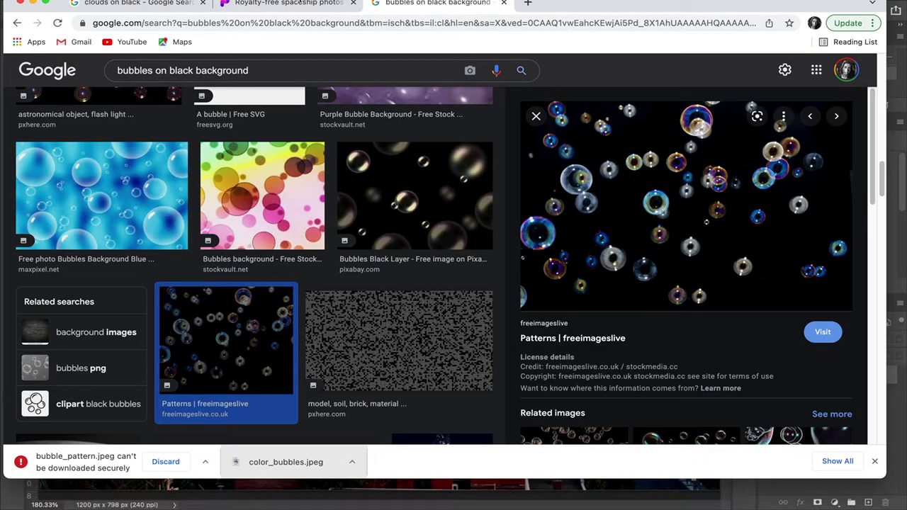
pyautogui.click(281, 5)
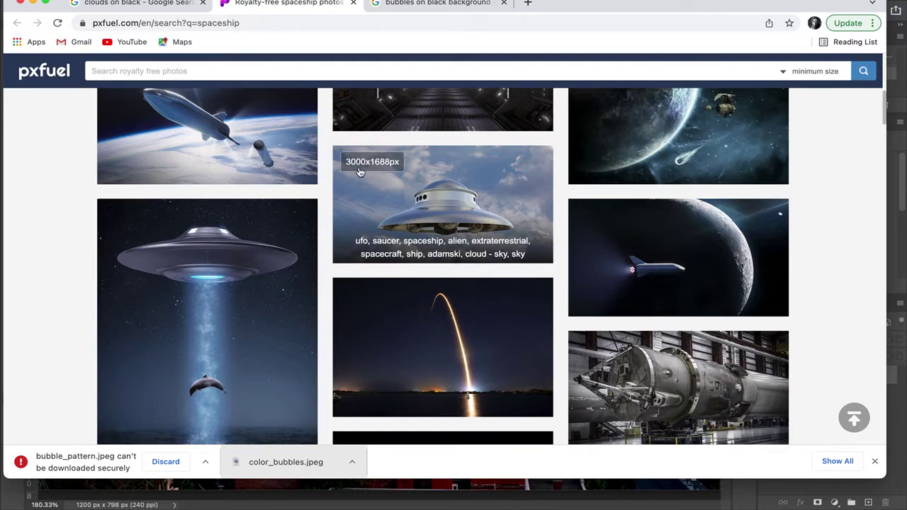
pyautogui.click(463, 182)
pyautogui.scroll(-5, 461, 211)
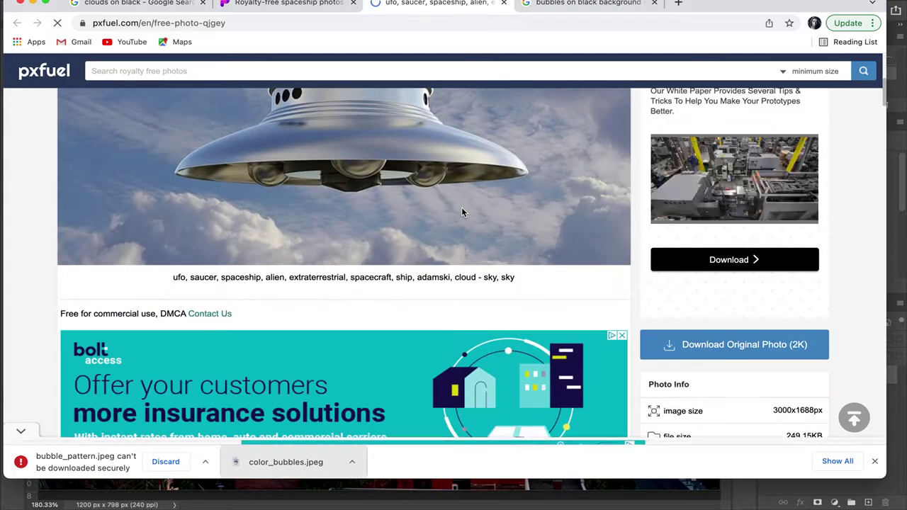
pyautogui.scroll(3, 459, 208)
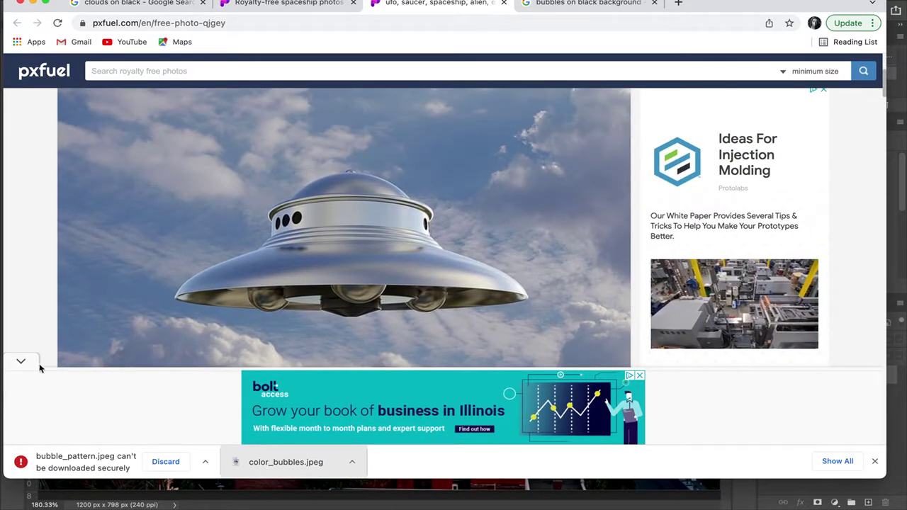
pyautogui.click(20, 362)
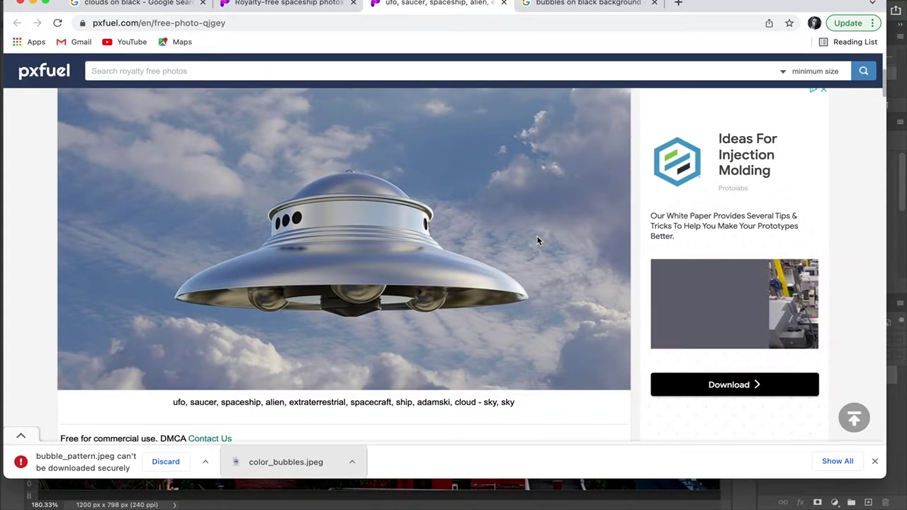
# Save the flying saucer photo to the Desktop as ufo-saucer-spaceship-alien.
pyautogui.rightClick(537, 240)
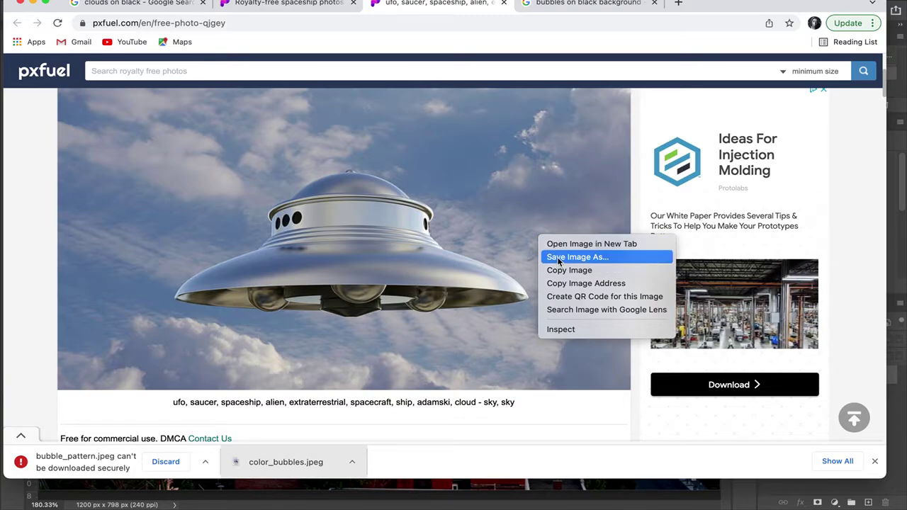
pyautogui.click(559, 259)
pyautogui.click(510, 257)
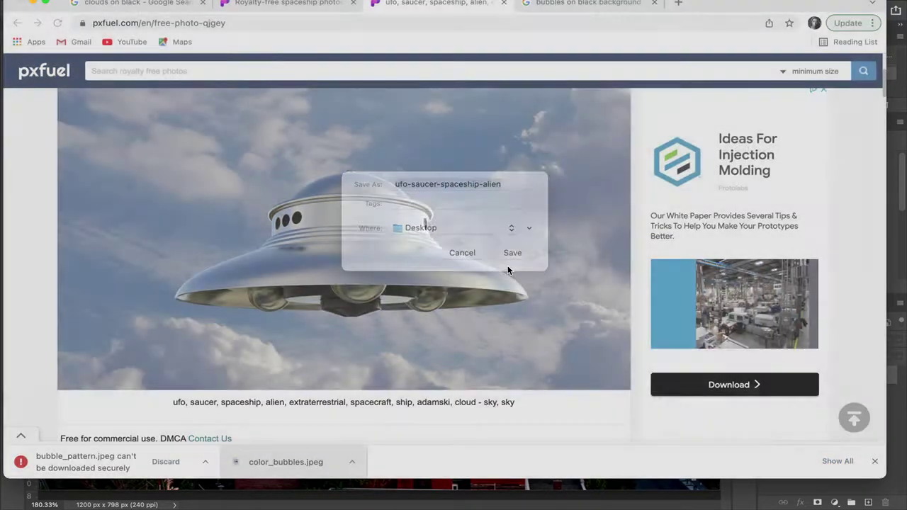
# Save the Pixers cumulonimbus clouds image from the clouds on black search results to the Desktop.
pyautogui.click(142, 4)
pyautogui.rightClick(593, 214)
pyautogui.click(627, 339)
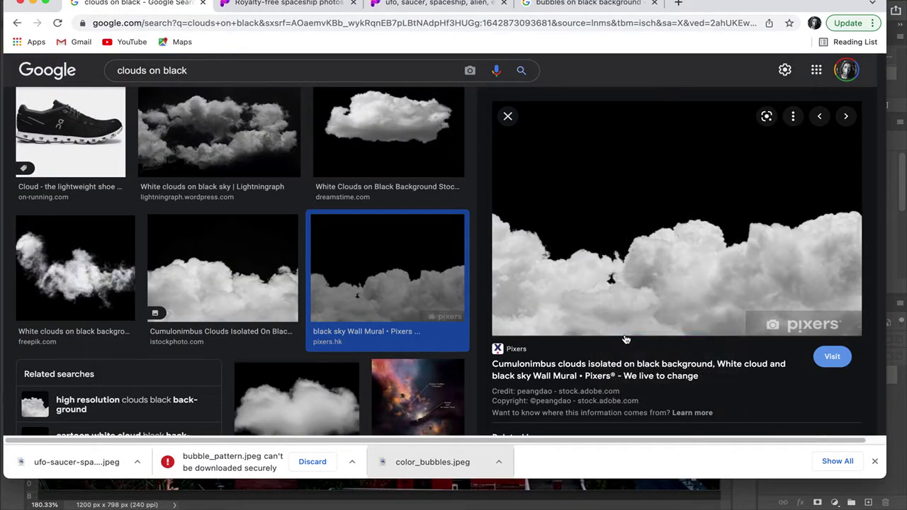
pyautogui.click(513, 264)
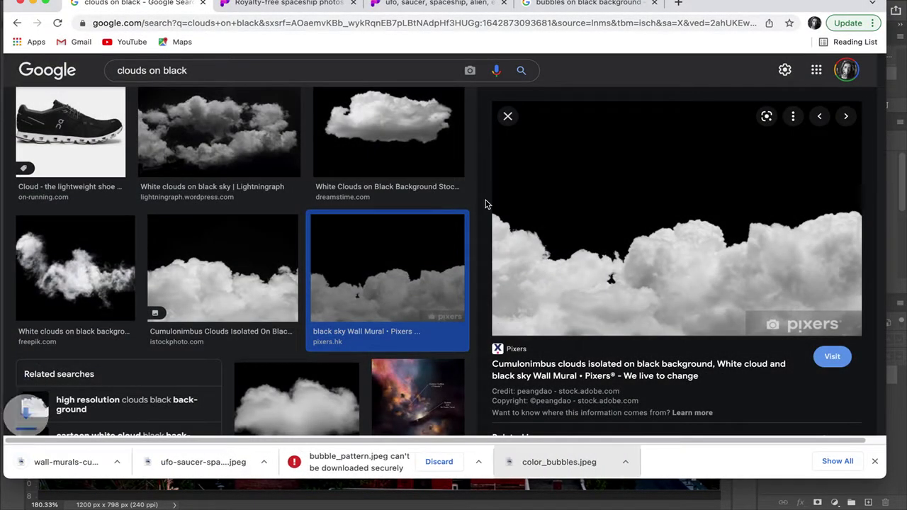
pyautogui.click(253, 252)
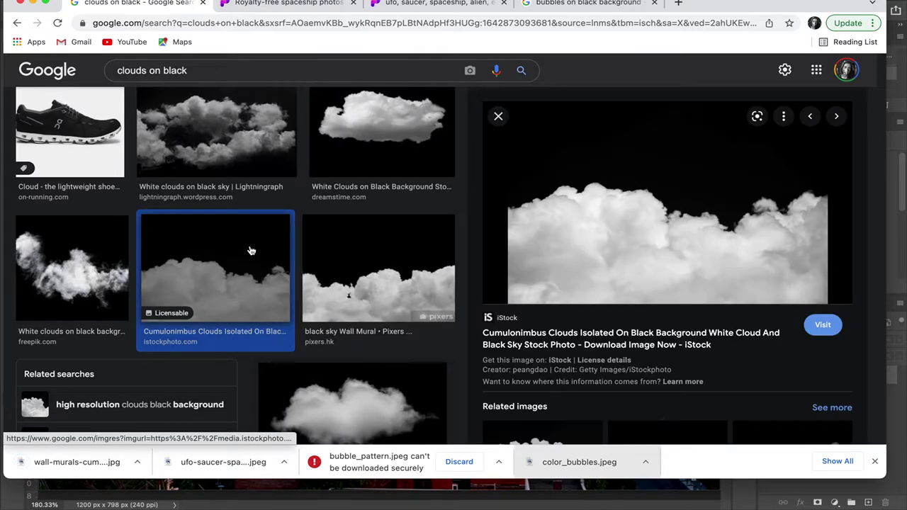
pyautogui.rightClick(614, 226)
pyautogui.click(655, 344)
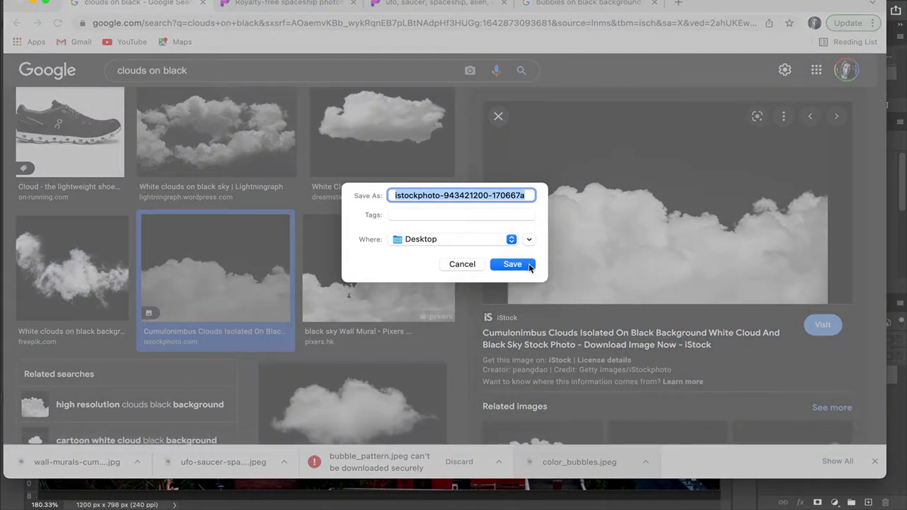
pyautogui.click(512, 265)
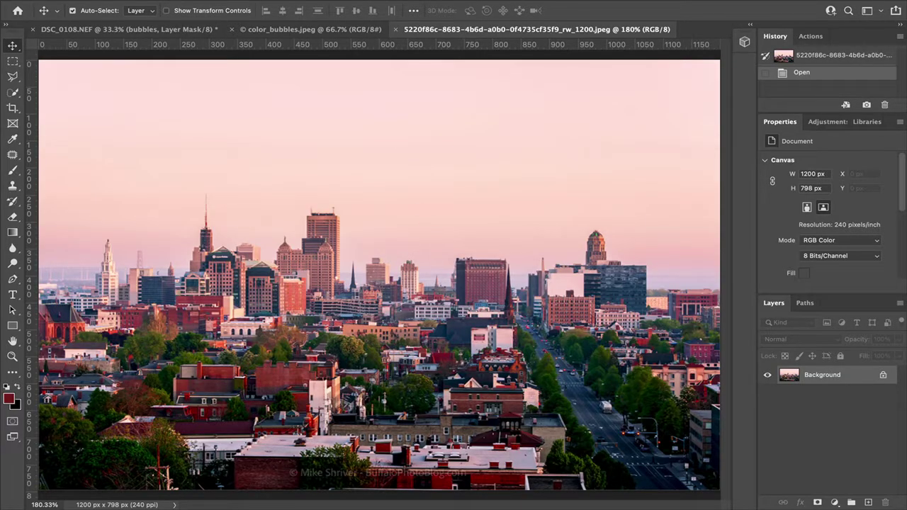
# Switch to Photoshop and open the saucer, wall-murals clouds and istockphoto clouds images together, ignoring the invalid ICC profile.
pyautogui.click(93, 0)
pyautogui.click(112, 5)
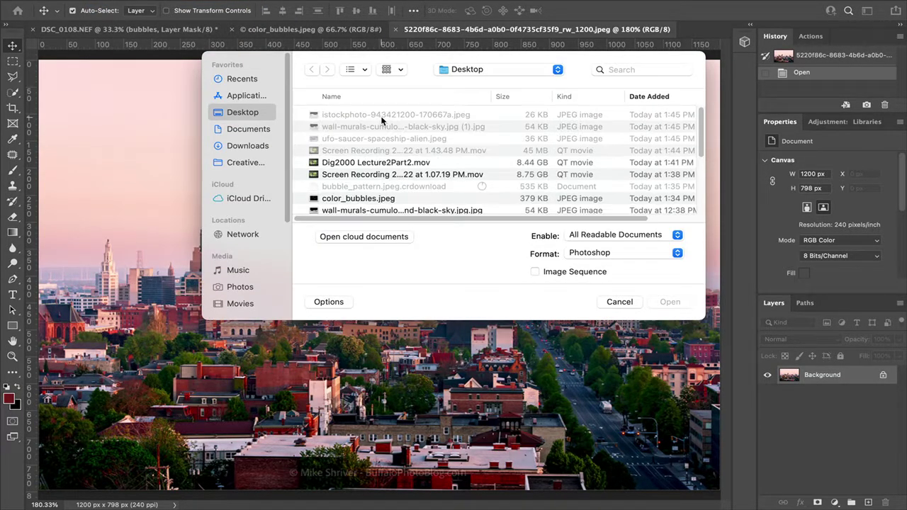
pyautogui.click(367, 140)
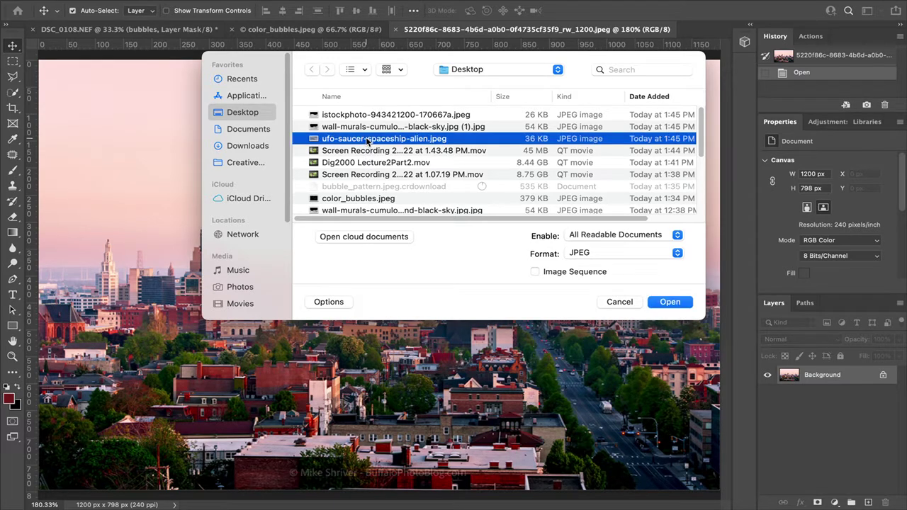
pyautogui.keyDown('shift'); pyautogui.click(362, 114); pyautogui.keyUp('shift')
pyautogui.click(670, 296)
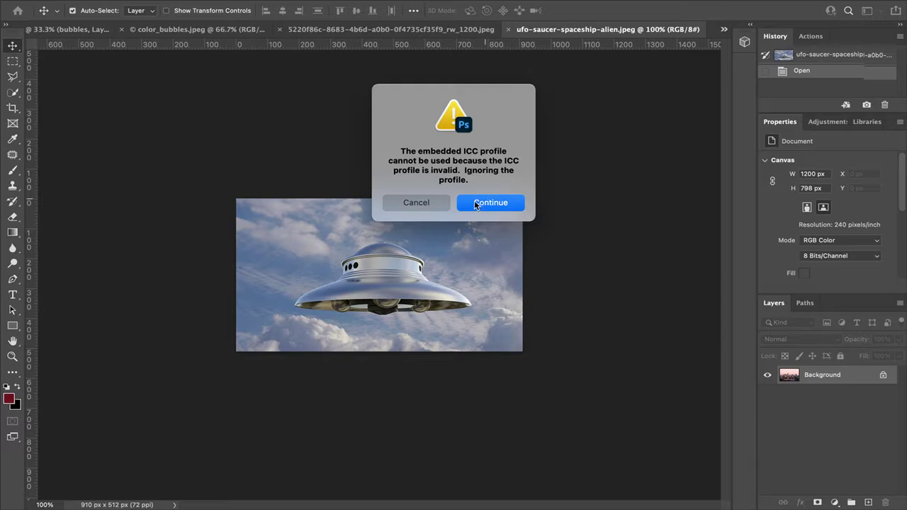
pyautogui.click(475, 204)
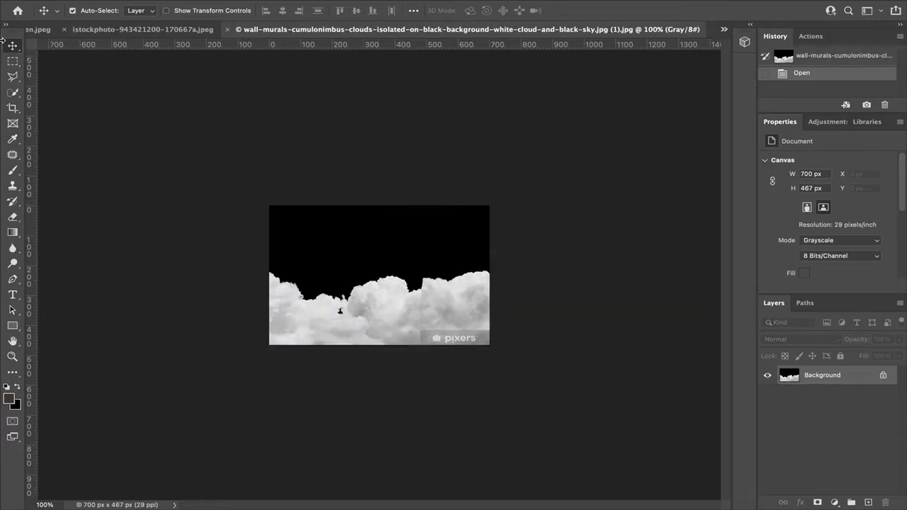
# Reorder the open documents so the saucer image and the city skyline photo come last, with the skyline at the end.
pyautogui.click(162, 31)
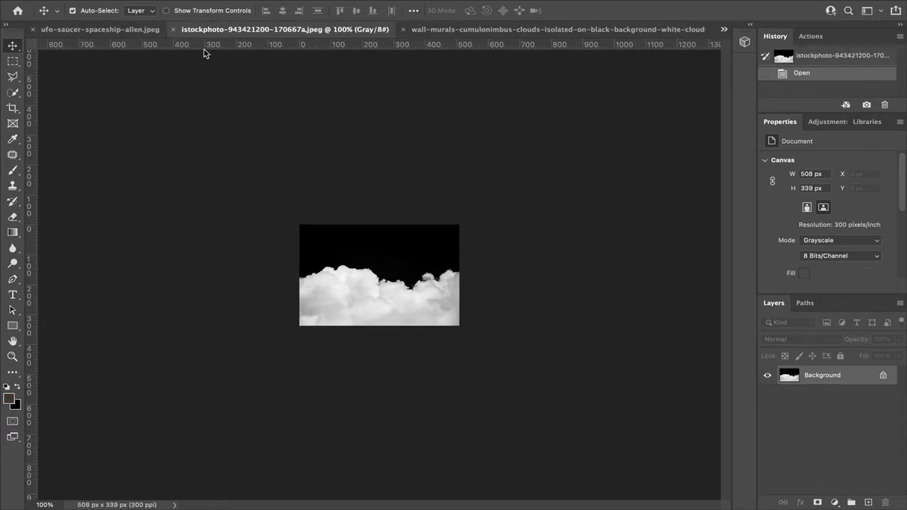
pyautogui.click(134, 33)
pyautogui.moveTo(201, 31)
pyautogui.mouseDown()
pyautogui.moveTo(208, 85)
pyautogui.moveTo(201, 33)
pyautogui.mouseUp()
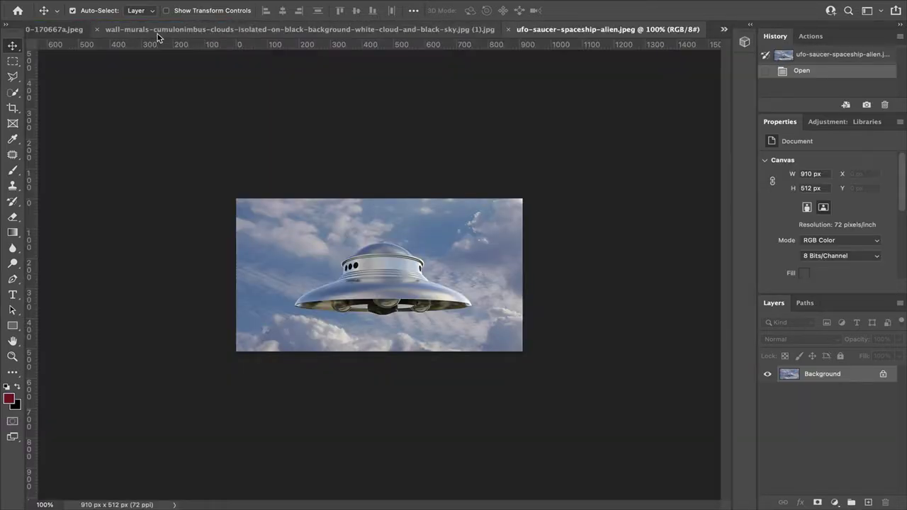
pyautogui.click(56, 30)
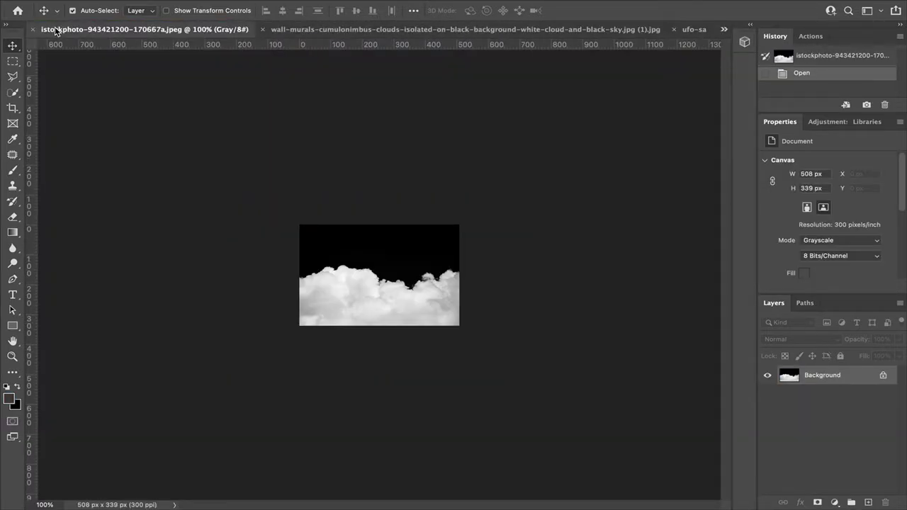
pyautogui.click(724, 29)
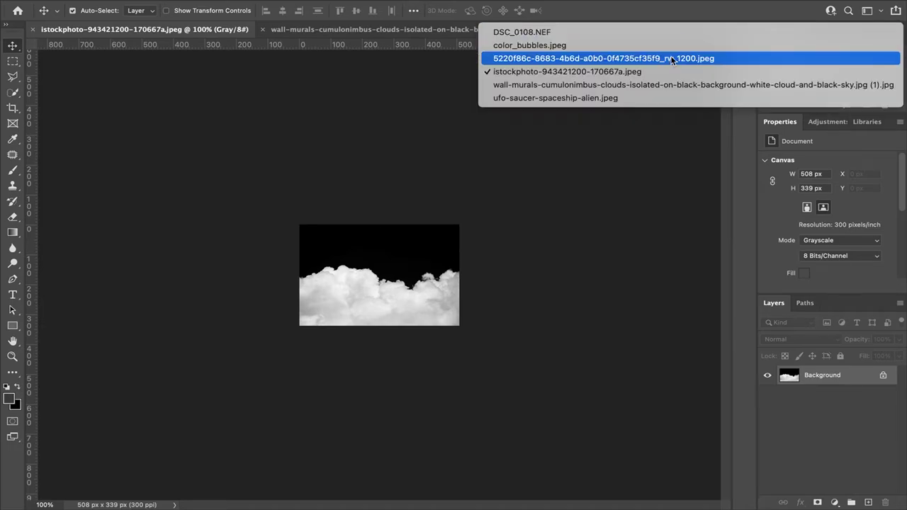
pyautogui.click(631, 61)
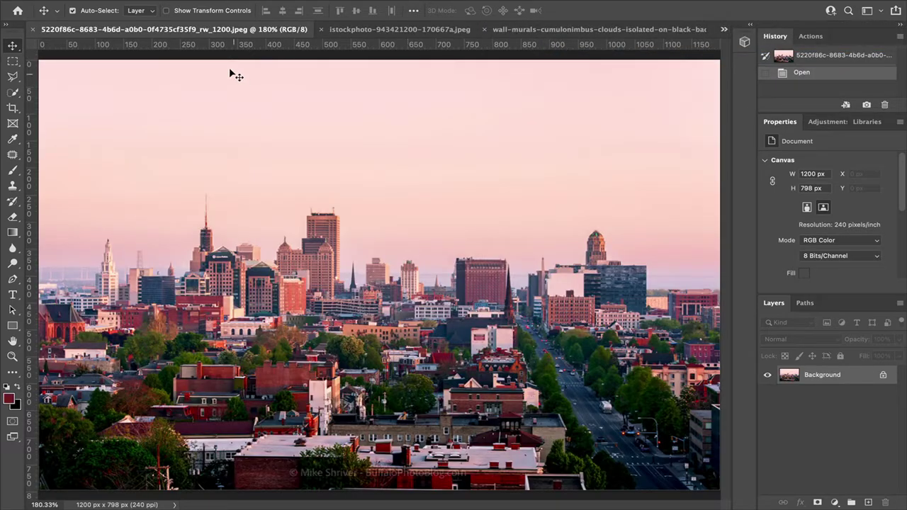
pyautogui.moveTo(205, 31)
pyautogui.mouseDown()
pyautogui.moveTo(213, 50)
pyautogui.moveTo(206, 42)
pyautogui.mouseUp()
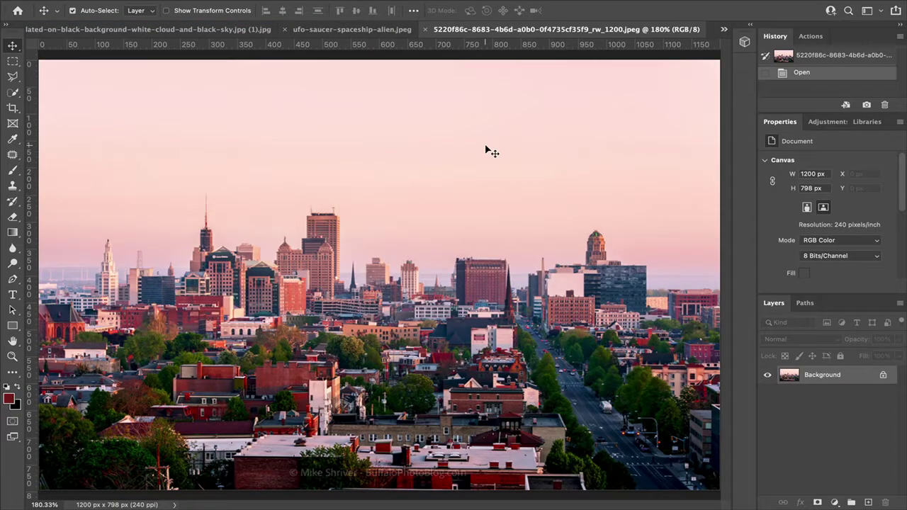
# Copy the wall-murals clouds image into the city skyline document as a new layer.
pyautogui.click(216, 30)
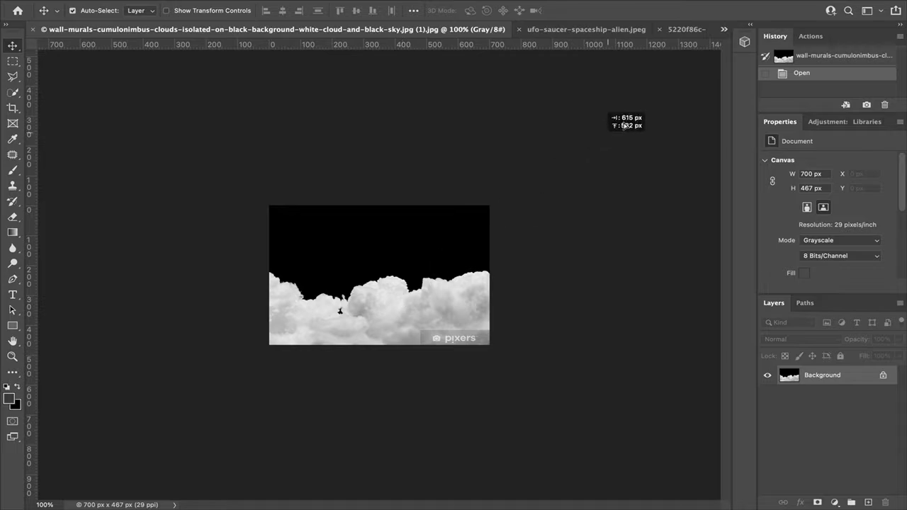
pyautogui.click(679, 28)
pyautogui.moveTo(375, 284); pyautogui.dragTo(376, 283)
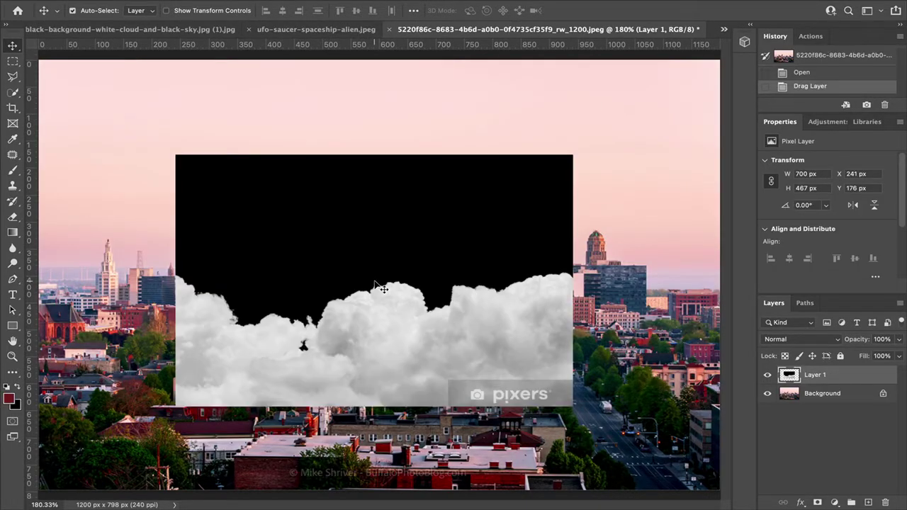
pyautogui.hotkey('ctrl', '1')
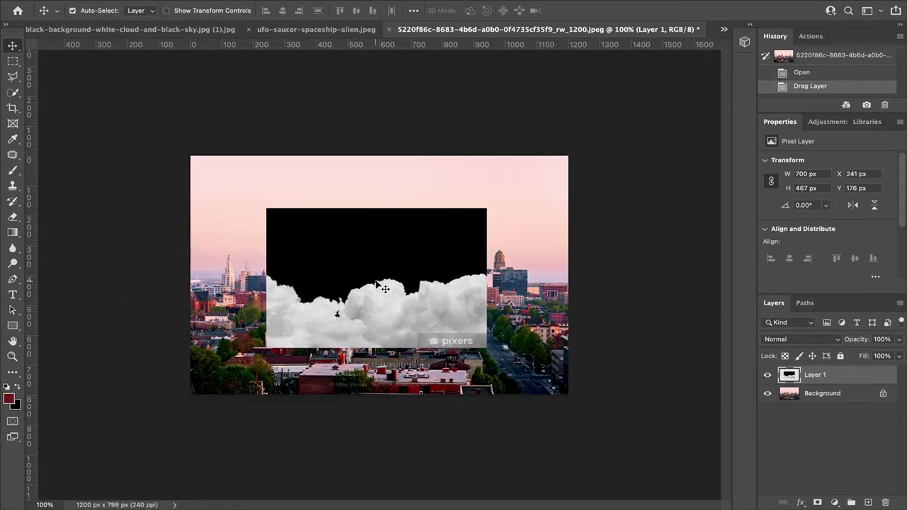
# Move the clouds layer and scale it with Free Transform to about 1215 by 810 px, covering the whole skyline photo.
pyautogui.moveTo(381, 288); pyautogui.dragTo(339, 256)
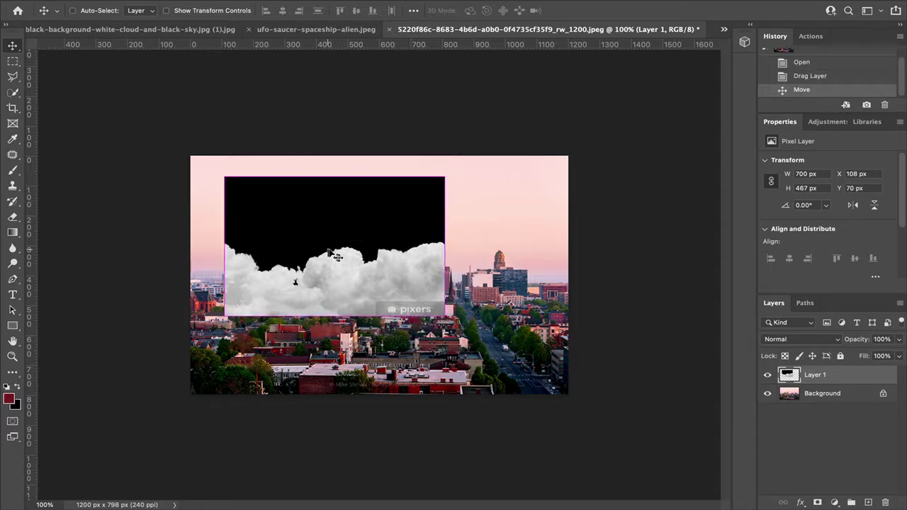
pyautogui.hotkey('ctrl', 't')
pyautogui.moveTo(444, 317); pyautogui.dragTo(570, 395)
pyautogui.moveTo(224, 175); pyautogui.dragTo(187, 151)
pyautogui.press('Return')
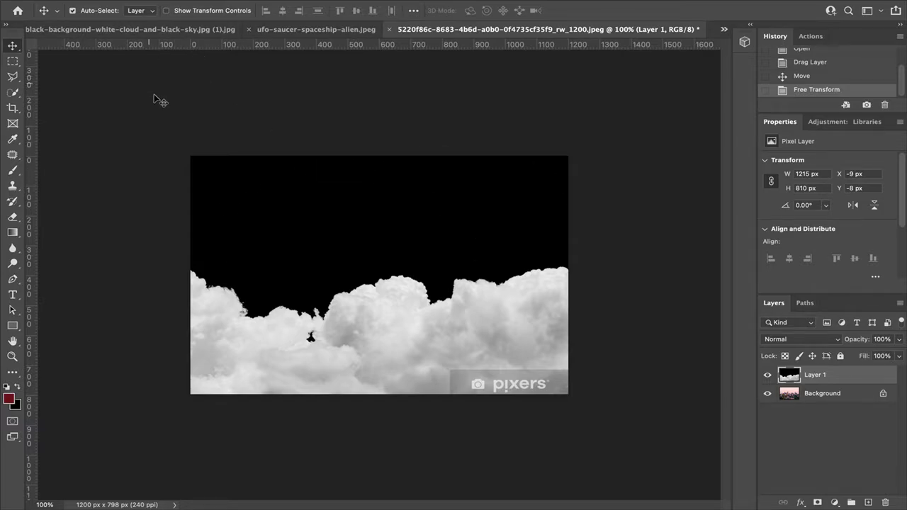
# Rotate the clouds layer 180° and enlarge it to about 1358 by 906 px, with the clouds filling the upper sky.
pyautogui.rightClick(259, 208)
pyautogui.click(268, 207)
pyautogui.hotkey('ctrl', 't')
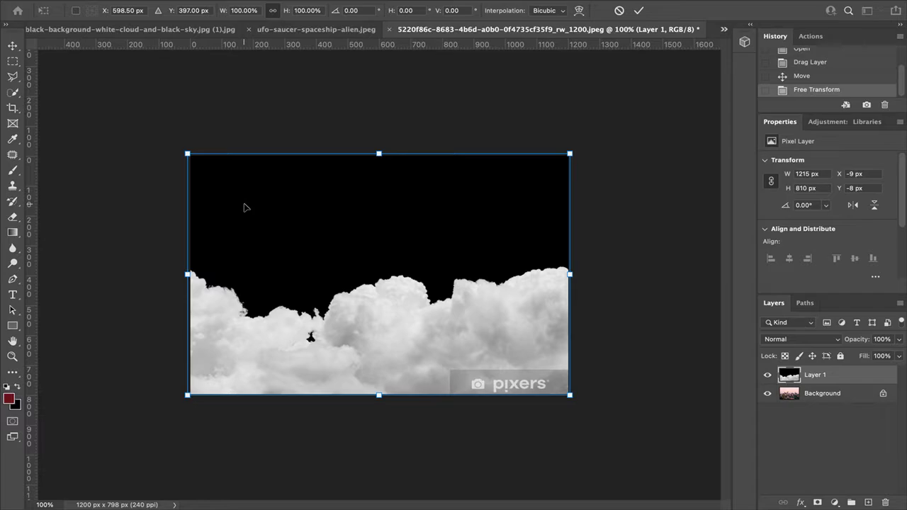
pyautogui.rightClick(244, 207)
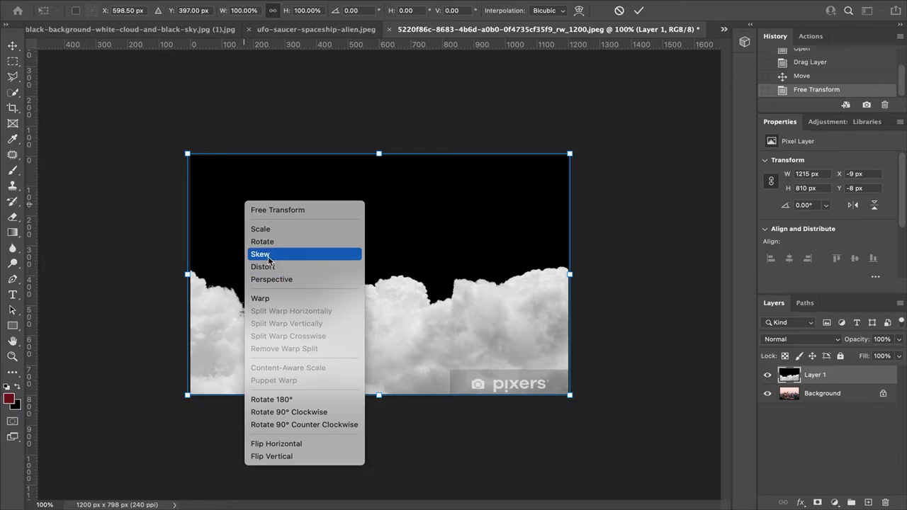
pyautogui.click(304, 401)
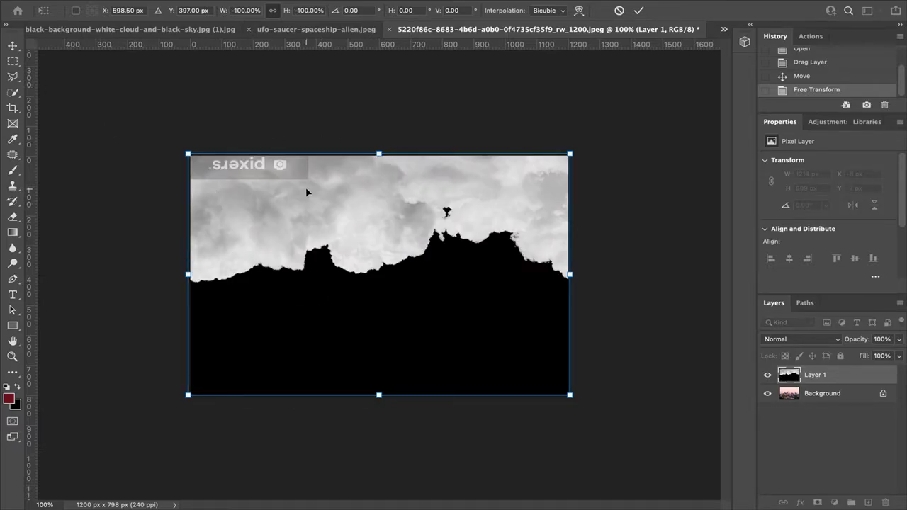
pyautogui.moveTo(377, 151); pyautogui.dragTo(378, 124)
pyautogui.moveTo(379, 190); pyautogui.dragTo(380, 187)
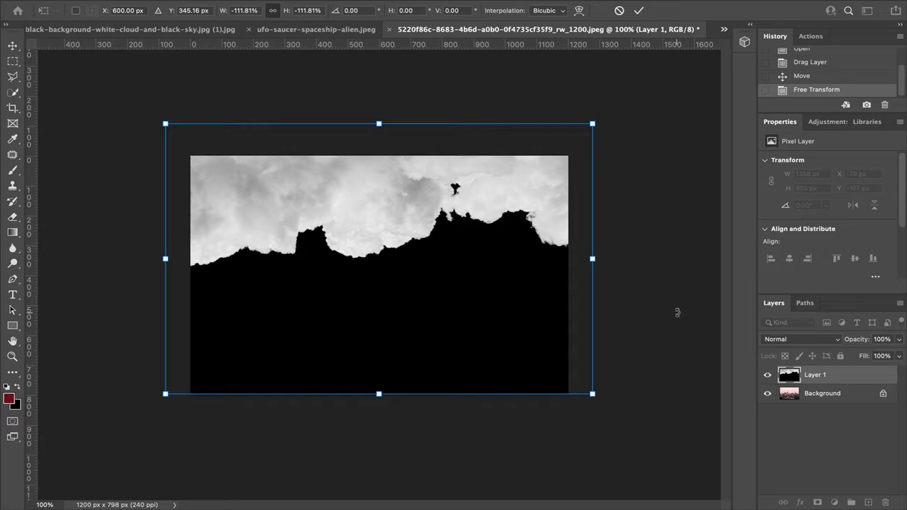
pyautogui.press('Return')
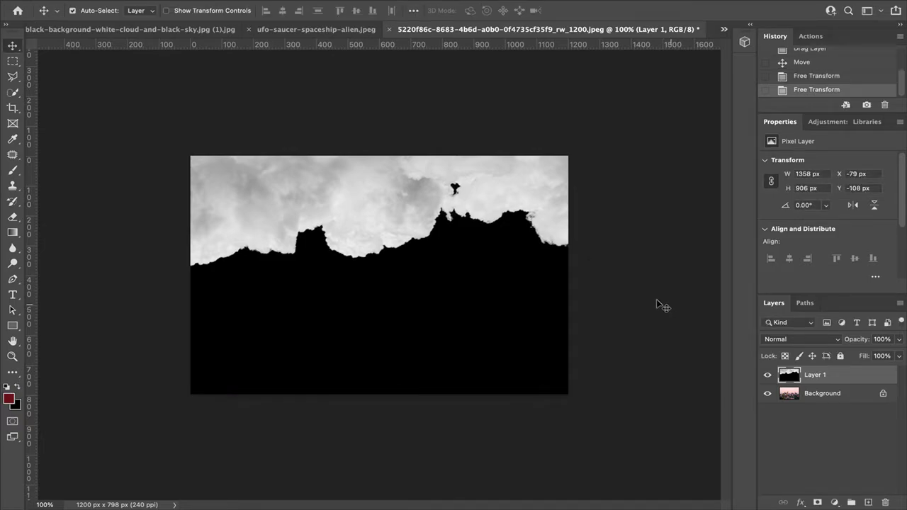
# Select the whole black area beneath the clouds with the Quick Selection tool.
pyautogui.click(13, 92)
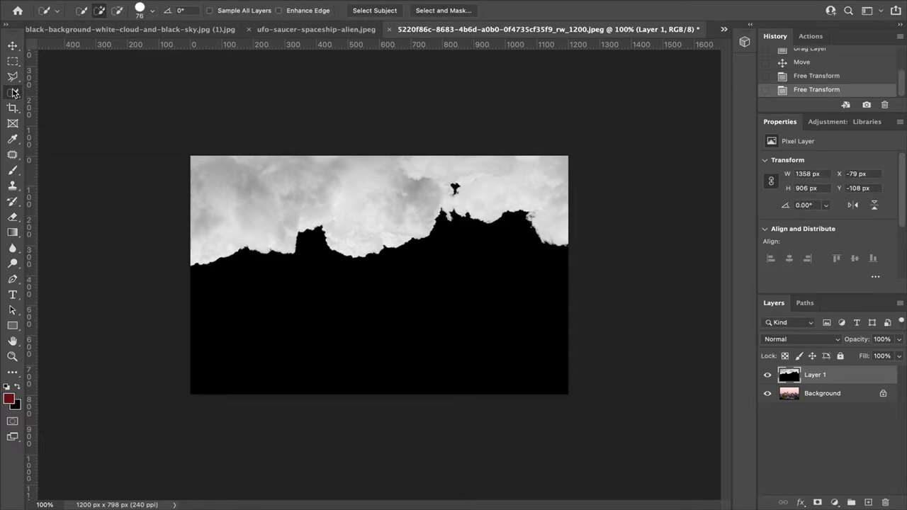
pyautogui.moveTo(361, 315); pyautogui.dragTo(249, 330)
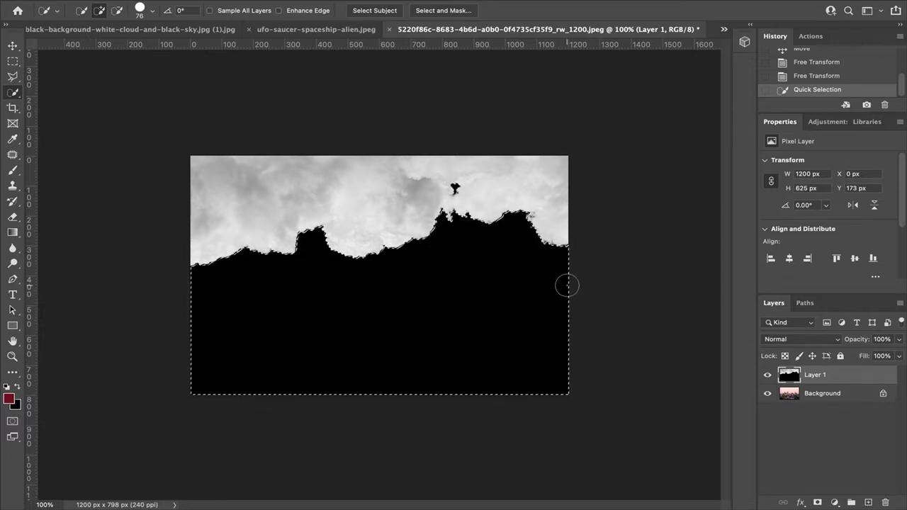
# Add a layer mask from the unexpanded selection and invert it to hide the black area.
pyautogui.click(818, 502)
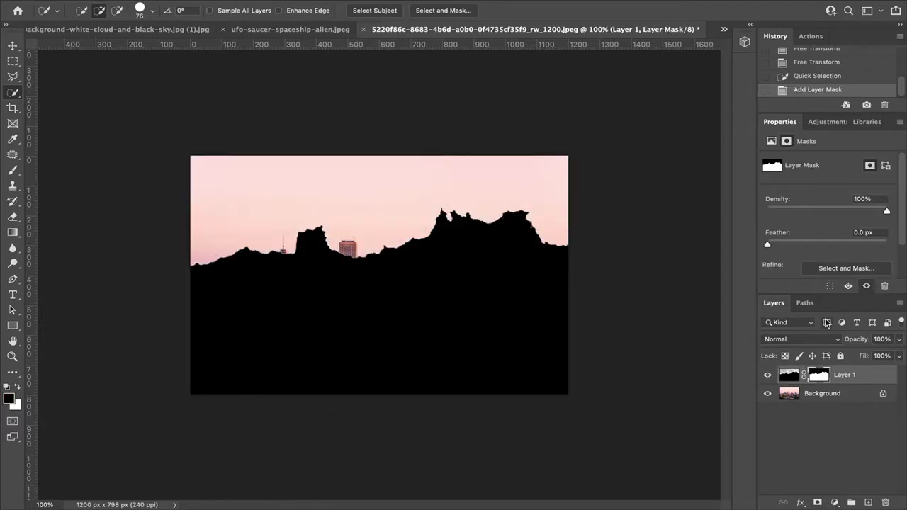
pyautogui.scroll(-2, 820, 240)
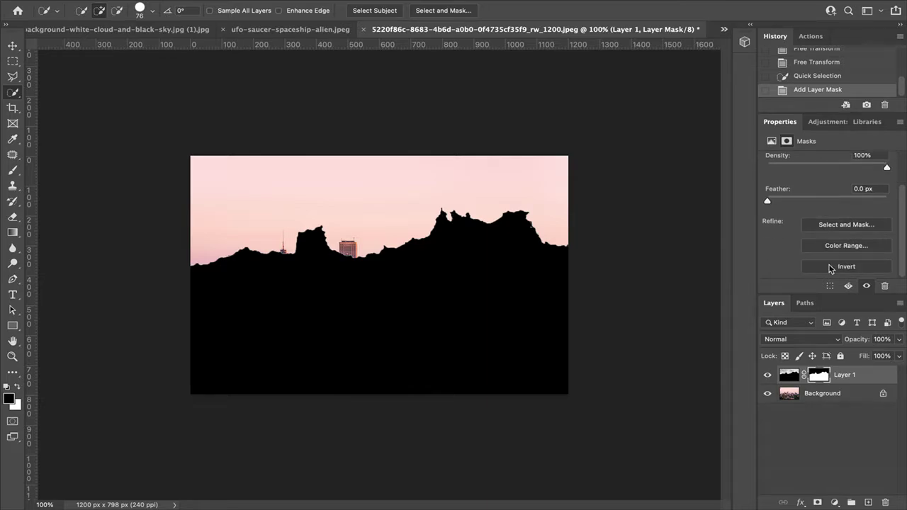
pyautogui.click(831, 268)
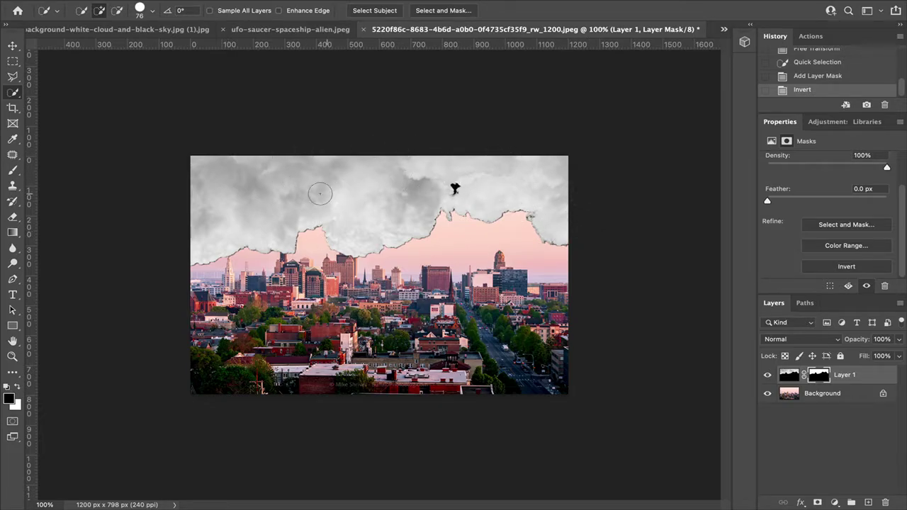
# Try the masked clouds higher above the skyline with the Linear Burn blend mode.
pyautogui.press('v')
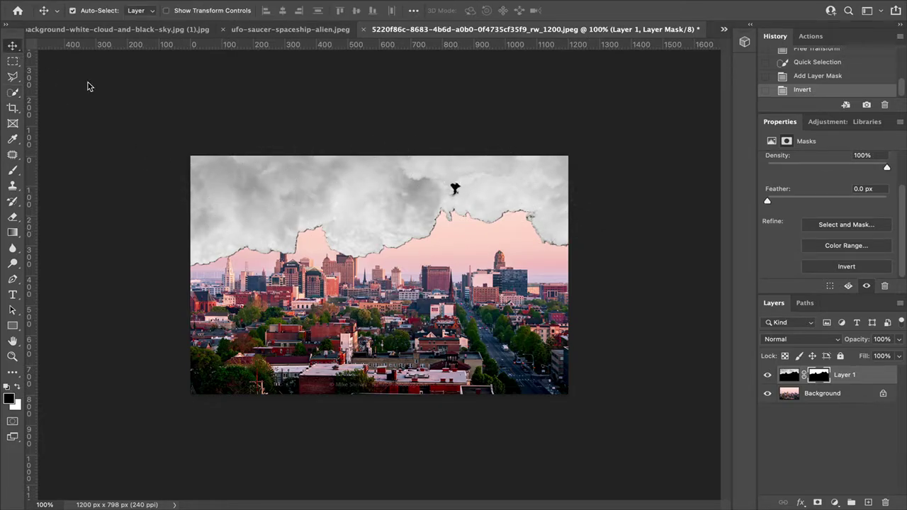
pyautogui.moveTo(337, 177); pyautogui.dragTo(340, 166)
pyautogui.moveTo(345, 213)
pyautogui.mouseDown()
pyautogui.moveTo(343, 200)
pyautogui.moveTo(357, 200)
pyautogui.moveTo(330, 198)
pyautogui.moveTo(340, 200)
pyautogui.mouseUp()
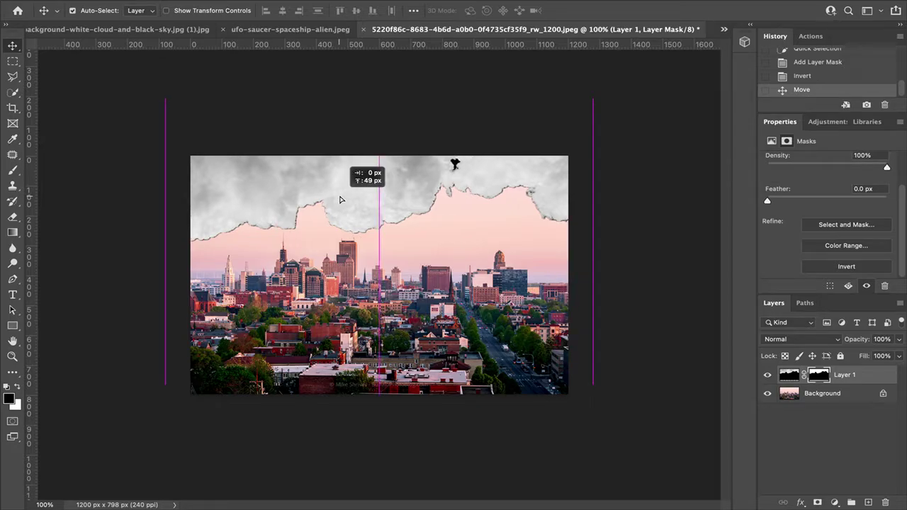
pyautogui.moveTo(340, 200); pyautogui.dragTo(340, 199)
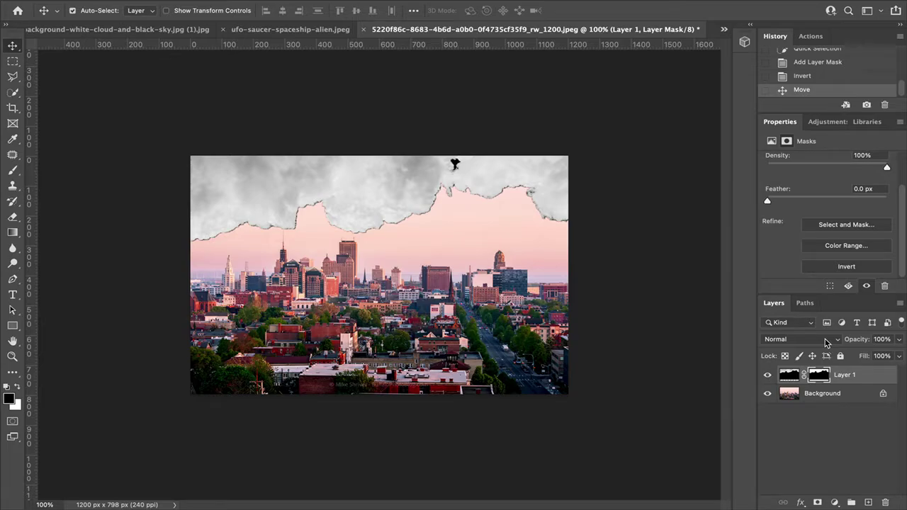
pyautogui.click(825, 343)
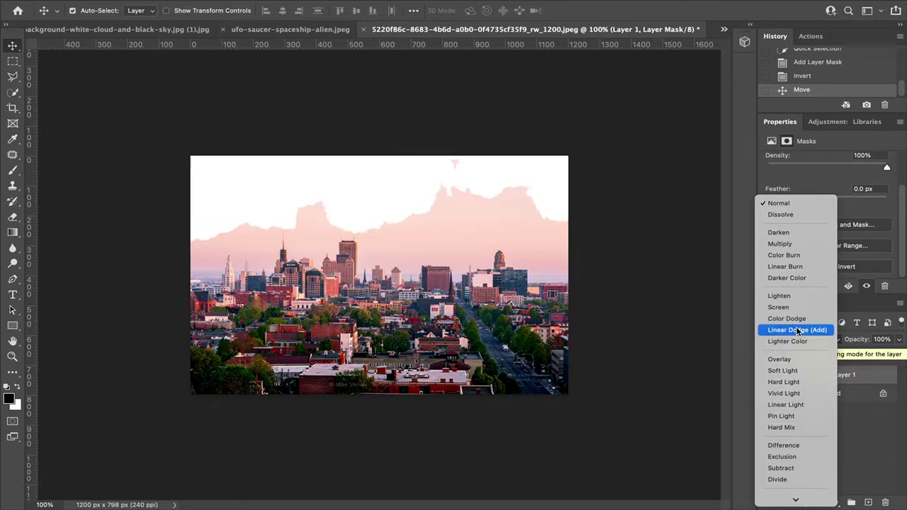
pyautogui.click(795, 267)
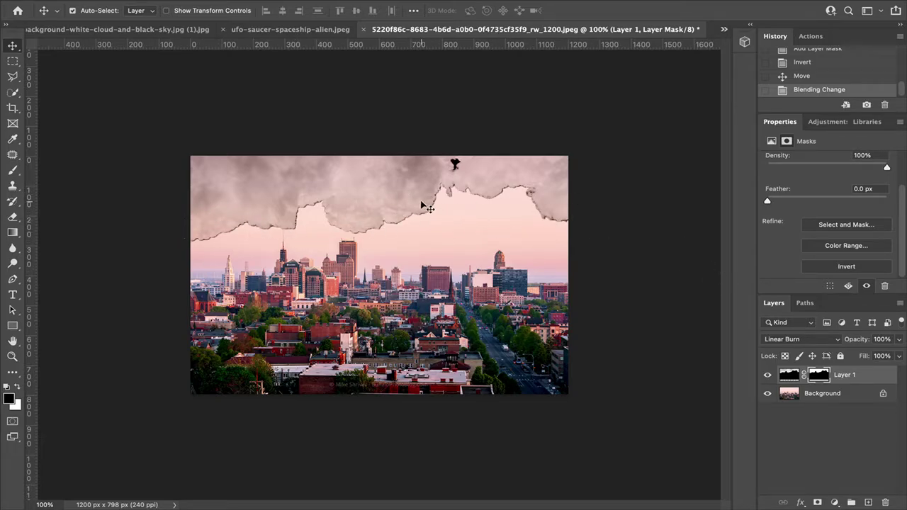
# Return the document to the Quick Selection history state, before the layer mask was added.
pyautogui.click(818, 54)
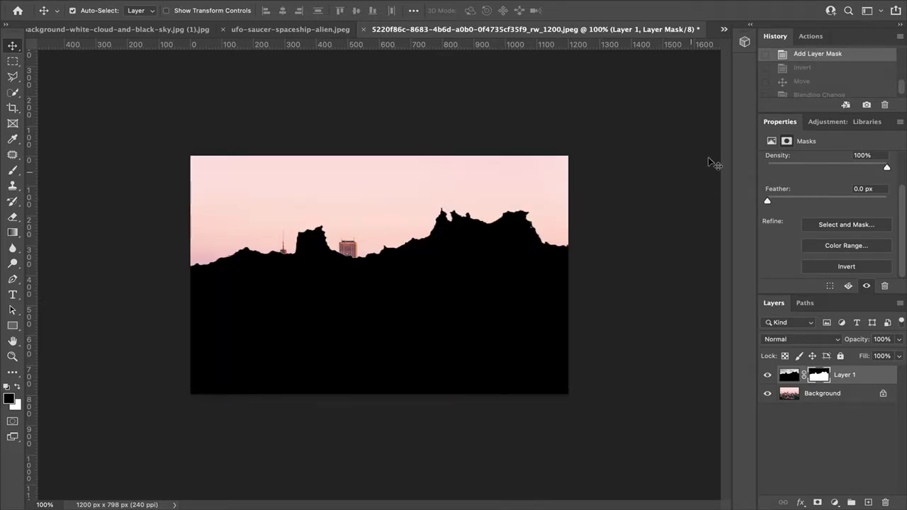
pyautogui.scroll(1, 810, 83)
pyautogui.click(799, 63)
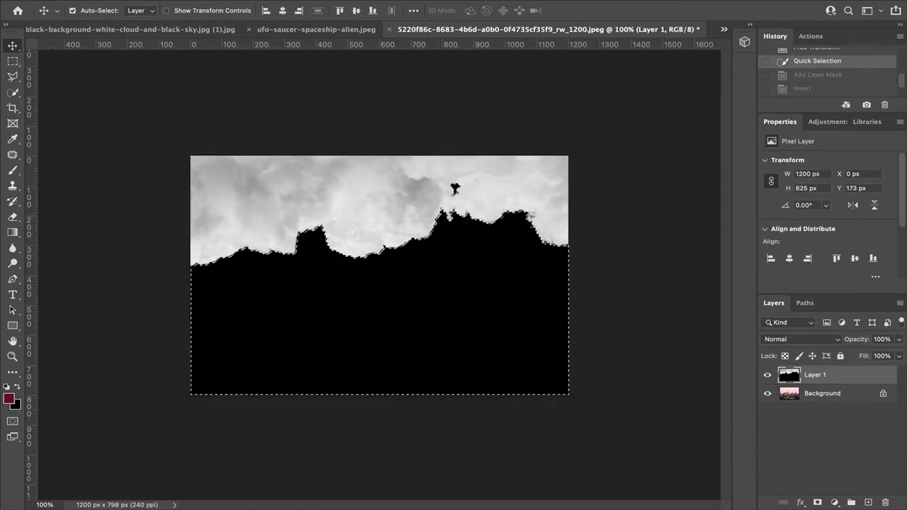
# Expand the selection of the black area by a few pixels so it reaches into the cloud edge.
pyautogui.click(255, 1)
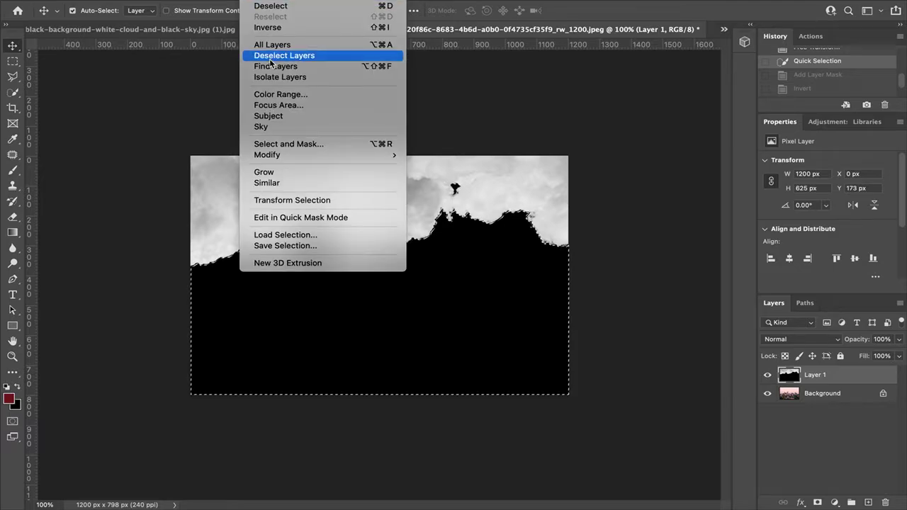
pyautogui.moveTo(274, 156)
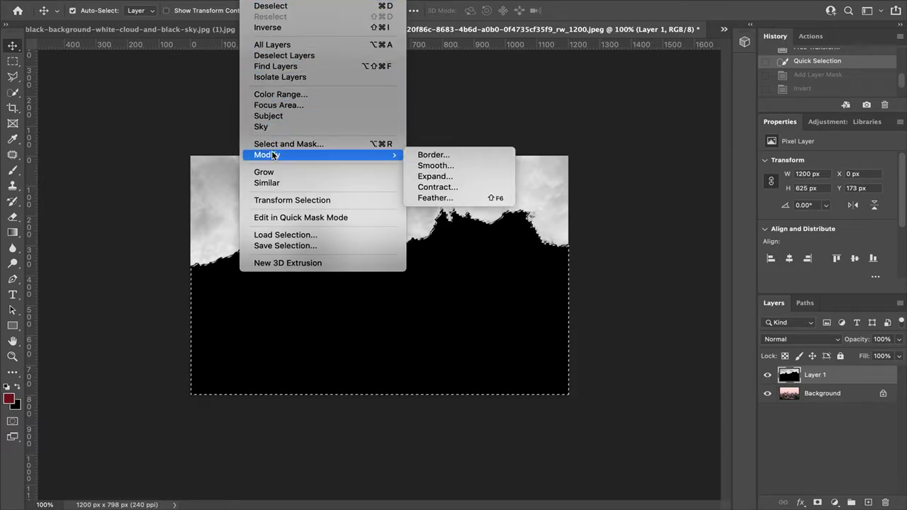
pyautogui.click(457, 177)
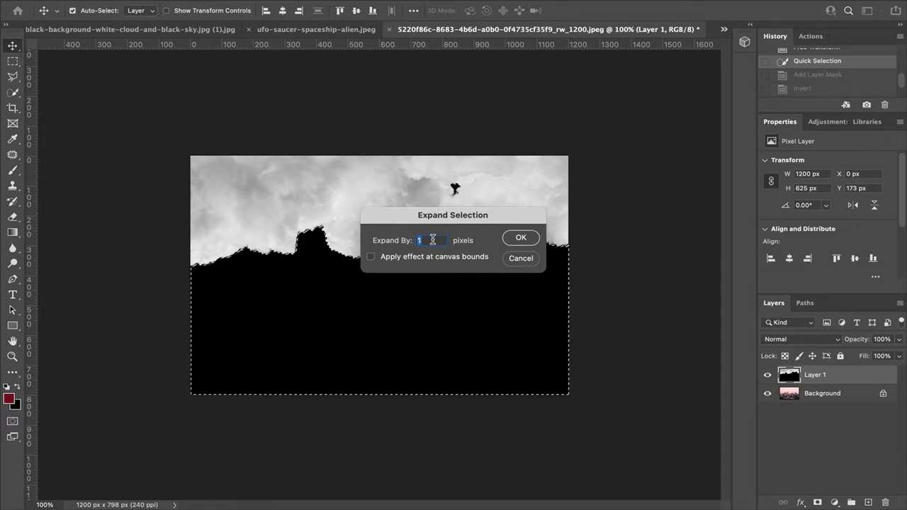
pyautogui.click(522, 238)
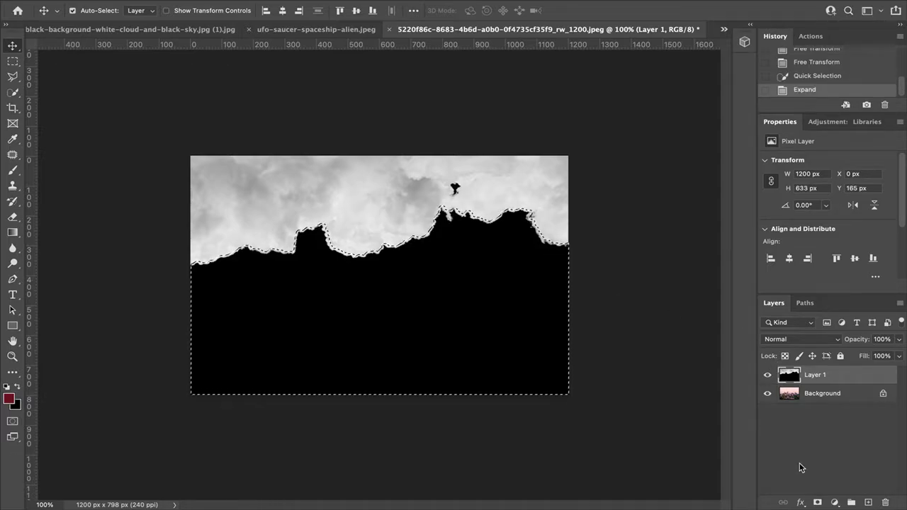
# Mask the clouds layer from the expanded selection and invert the mask so the skyline shows beneath the clouds.
pyautogui.click(817, 502)
pyautogui.scroll(-2, 825, 228)
pyautogui.click(826, 267)
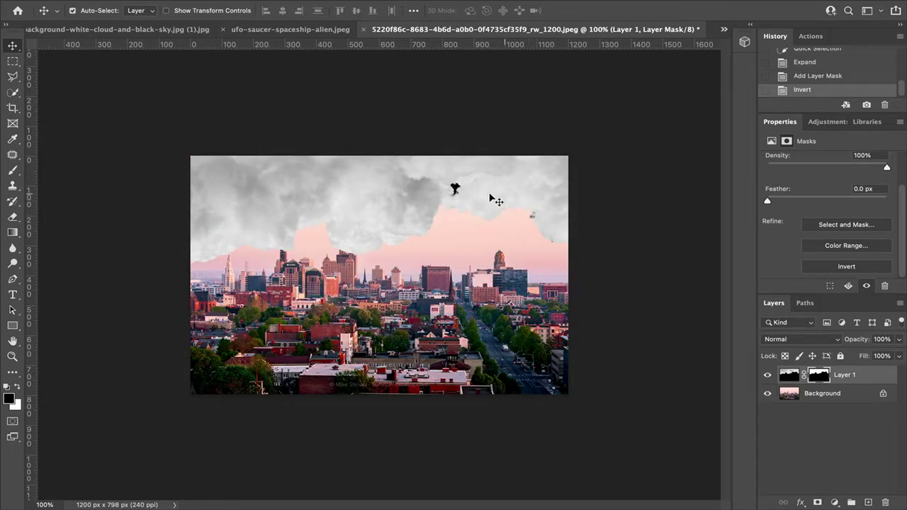
# Set the clouds layer's blend mode to Linear Burn and move it up about 80 px.
pyautogui.click(808, 340)
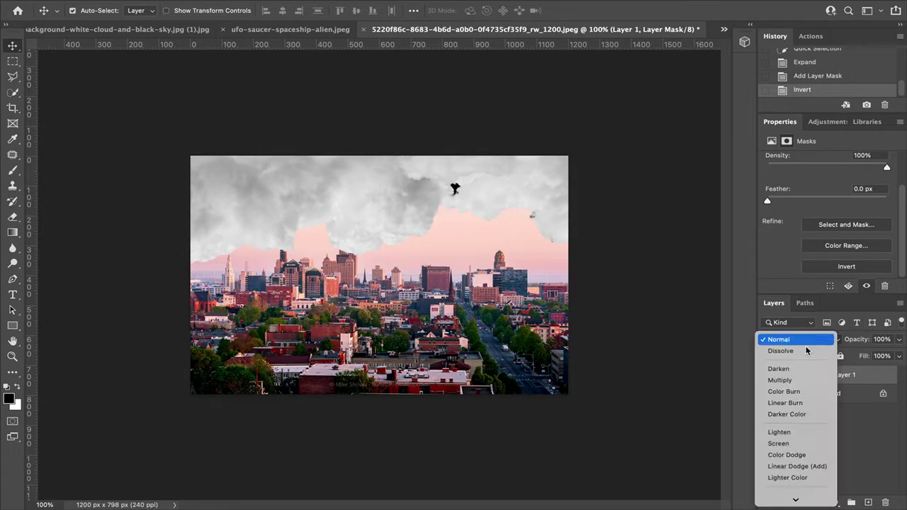
pyautogui.click(802, 403)
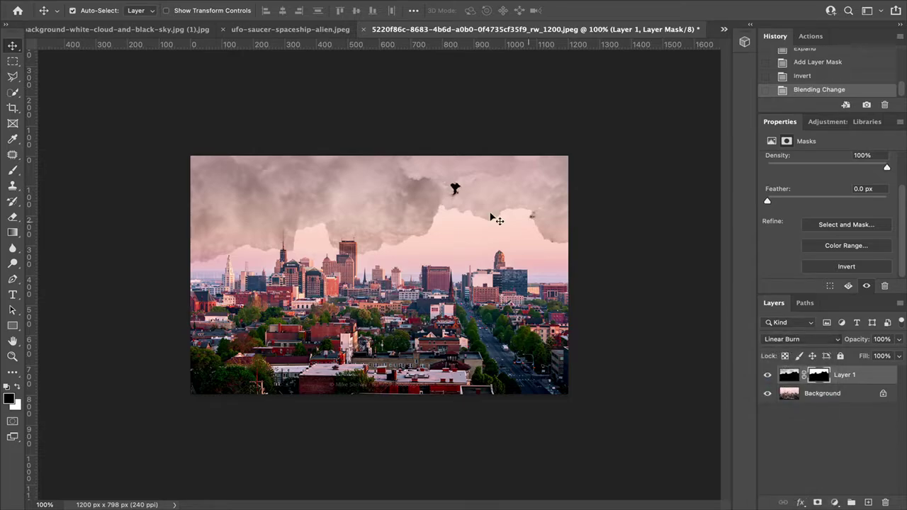
pyautogui.moveTo(286, 177); pyautogui.dragTo(286, 153)
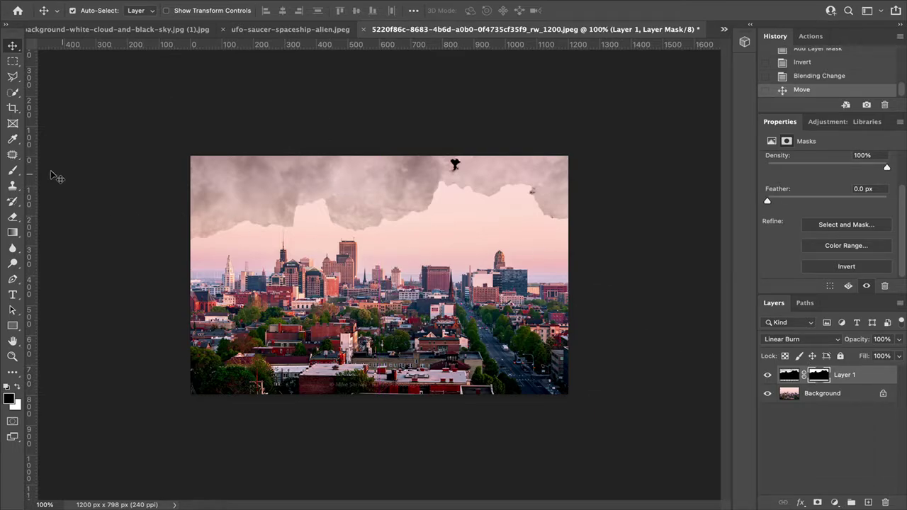
# Try fading the rightmost cloud edge on the mask with a 50 px black brush at 38% opacity, and undo the stroke.
pyautogui.click(13, 174)
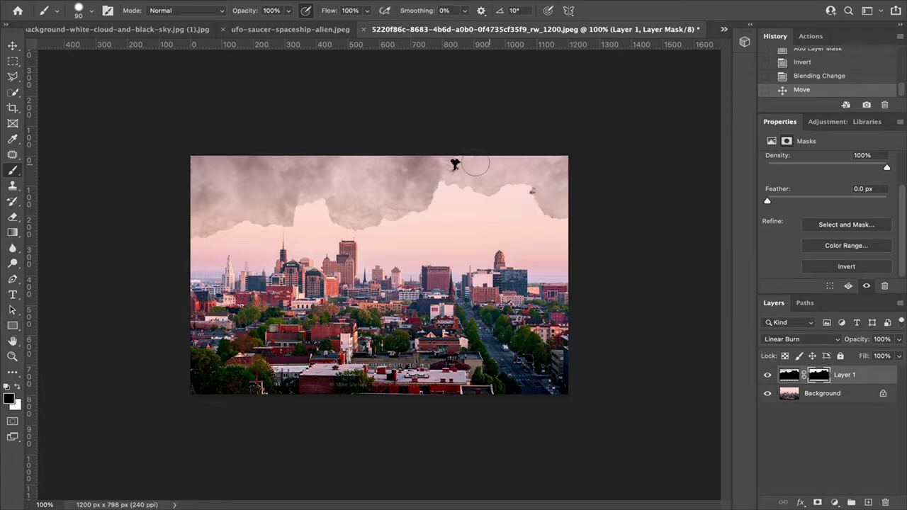
pyautogui.click(287, 11)
pyautogui.moveTo(263, 29); pyautogui.dragTo(249, 29)
pyautogui.click(580, 236)
pyautogui.press('[')
pyautogui.press('[')
pyautogui.press('[')
pyautogui.moveTo(571, 220); pyautogui.dragTo(541, 204)
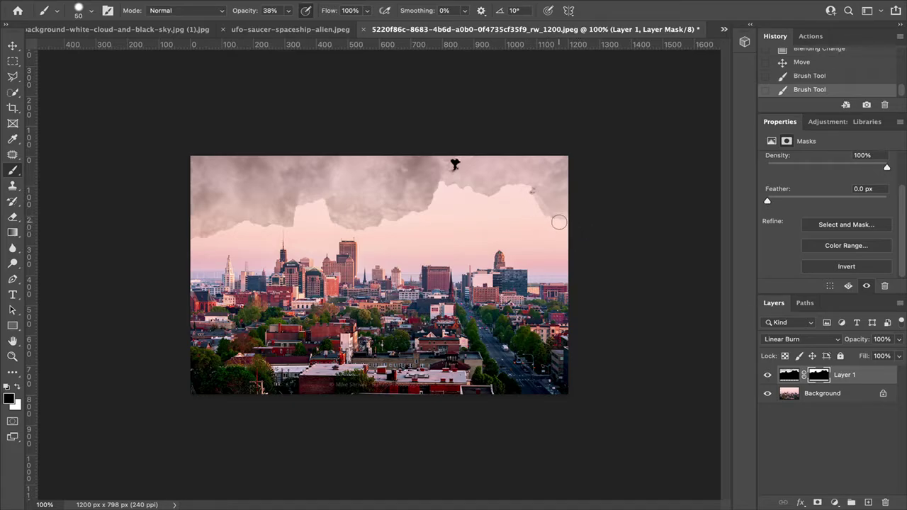
pyautogui.hotkey('ctrl', 'z')
# Brush the mask along the right-hand cloud edge with a softened 50 px brush at 19% opacity, undoing the last three strokes.
pyautogui.click(88, 13)
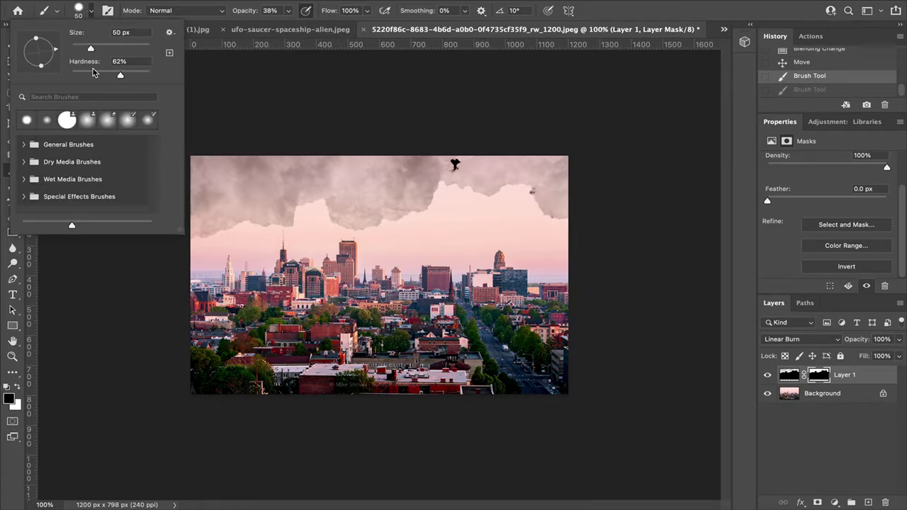
pyautogui.moveTo(119, 76); pyautogui.dragTo(70, 82)
pyautogui.click(347, 98)
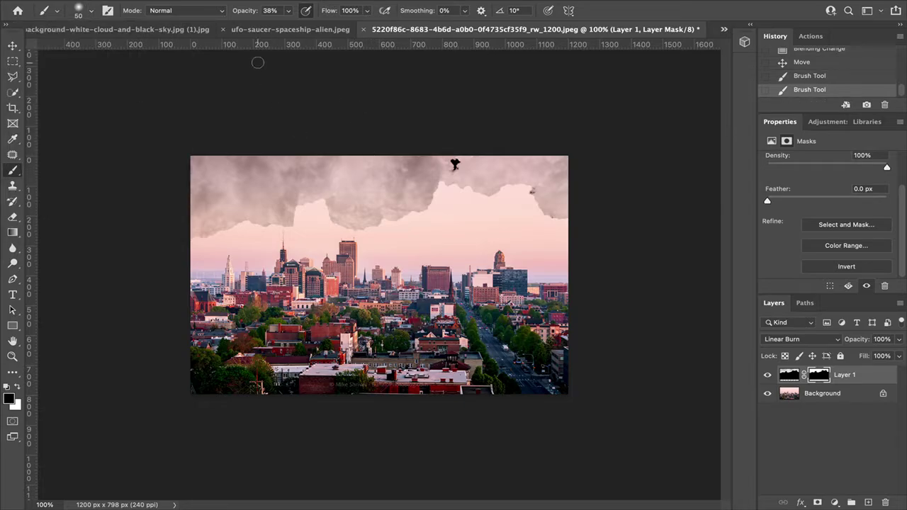
pyautogui.click(288, 11)
pyautogui.click(550, 221)
pyautogui.moveTo(531, 194)
pyautogui.mouseDown()
pyautogui.moveTo(492, 195)
pyautogui.moveTo(448, 184)
pyautogui.mouseUp()
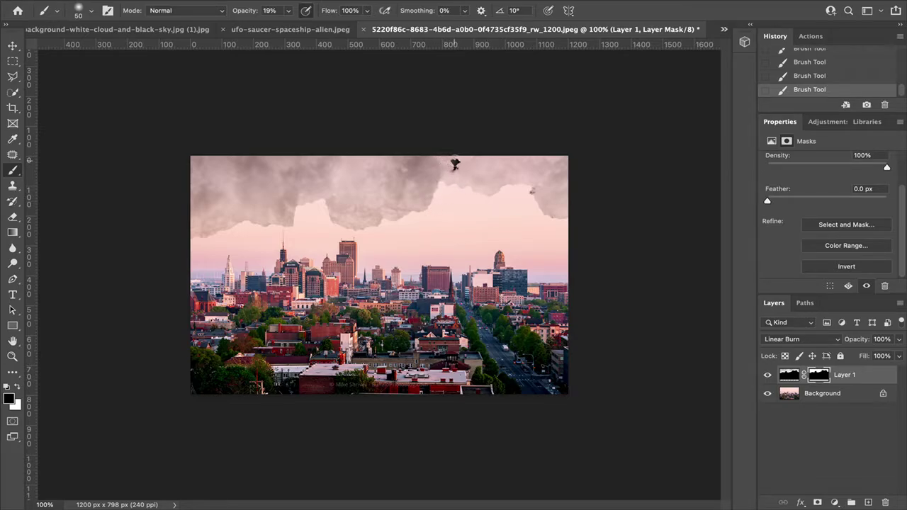
pyautogui.hotkey('ctrl', 'z')
pyautogui.hotkey('ctrl', 'z')
pyautogui.hotkey('ctrl', 'z')
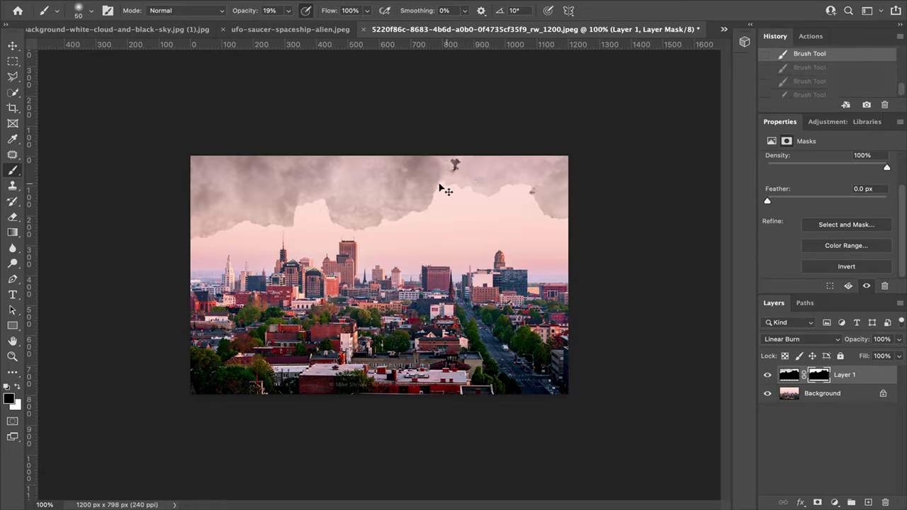
# Retouch the black spot in the clouds on the layer image with a 35 px Content-Aware Spot Healing Brush sampling all layers.
pyautogui.click(12, 155)
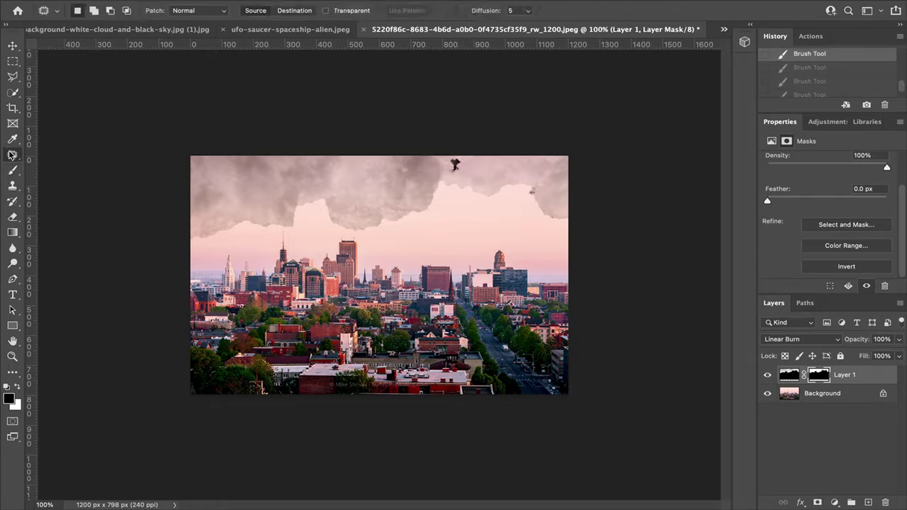
pyautogui.click(60, 165)
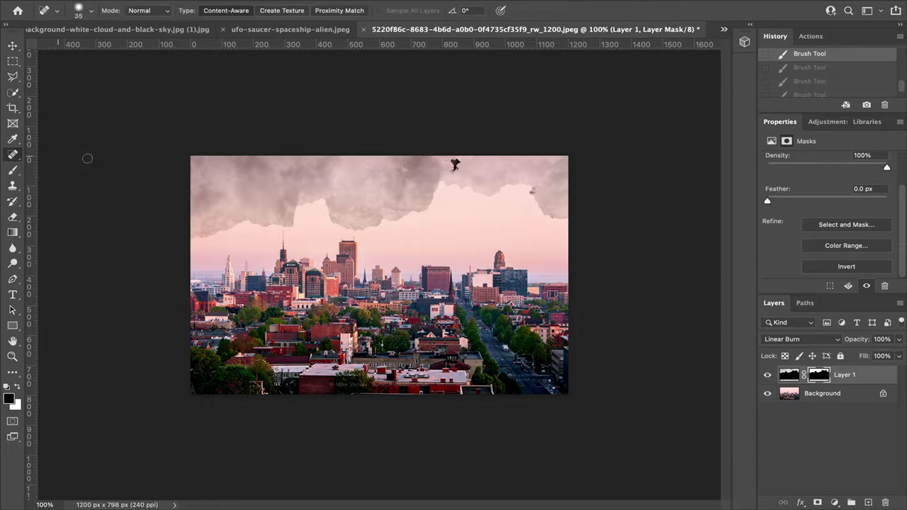
pyautogui.click(789, 373)
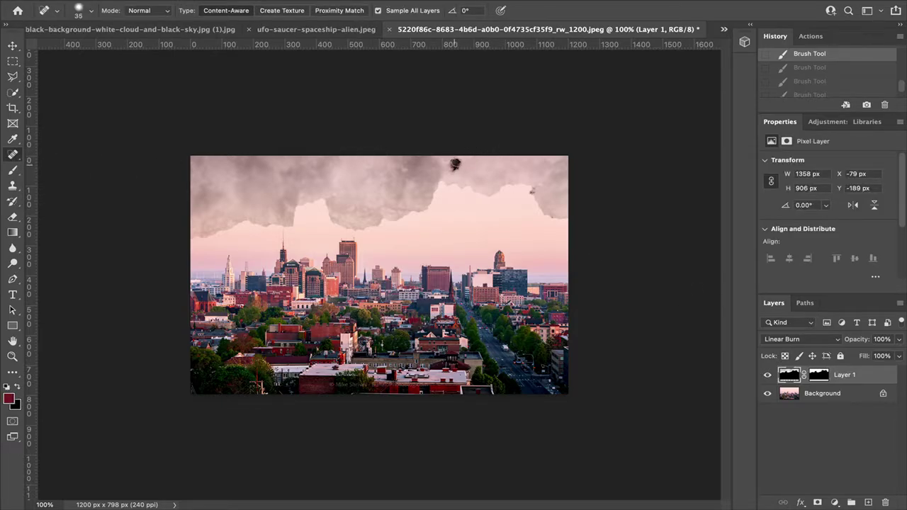
pyautogui.click(452, 167)
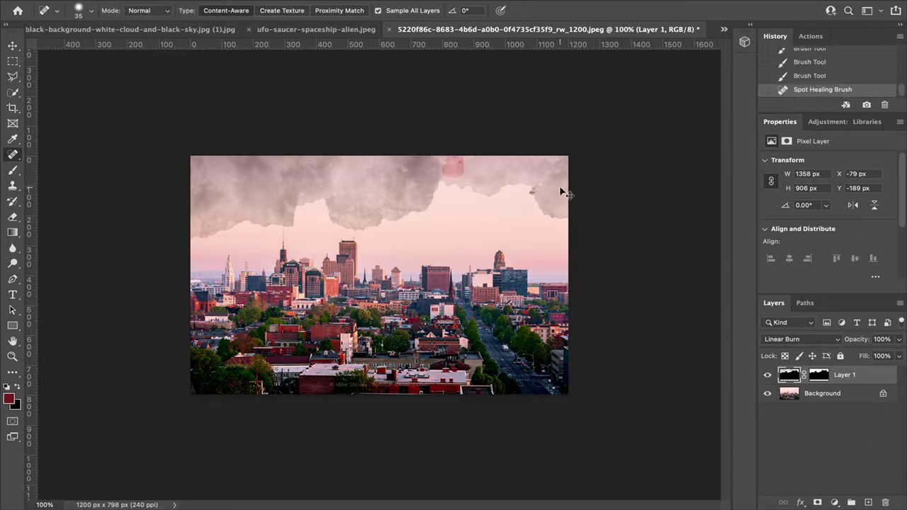
# Undo the spot healing and remove the black spot in the upper clouds with a 35 px Healing Brush sampling nearby cloud.
pyautogui.hotkey('ctrl', 'z')
pyautogui.rightClick(9, 158)
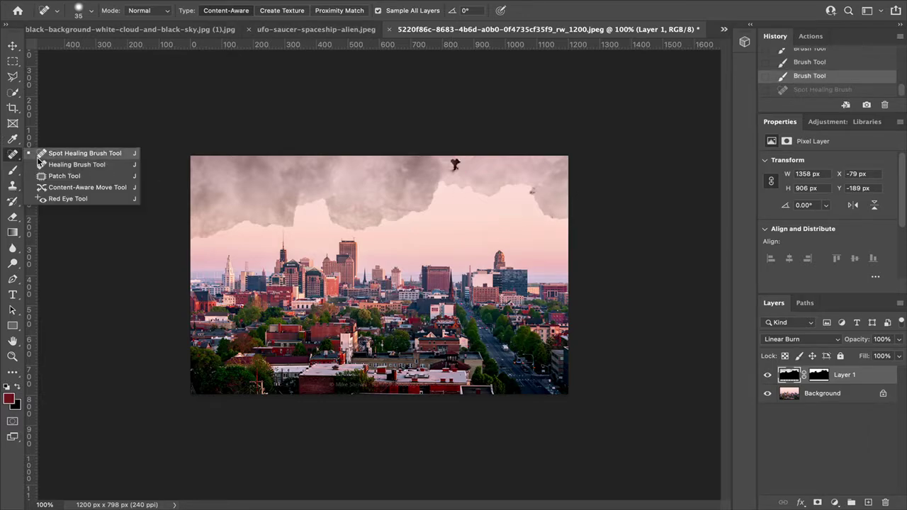
pyautogui.click(57, 165)
pyautogui.scroll(6, 463, 163)
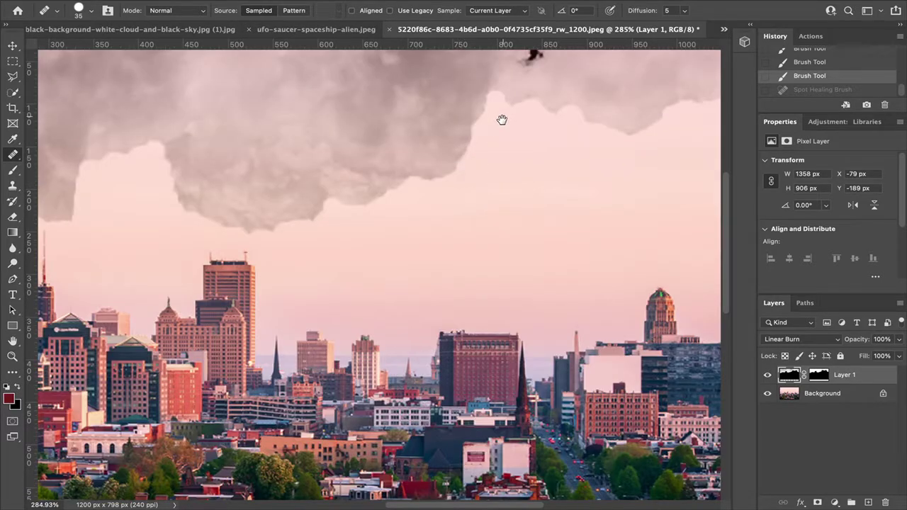
pyautogui.moveTo(502, 119); pyautogui.dragTo(356, 297)
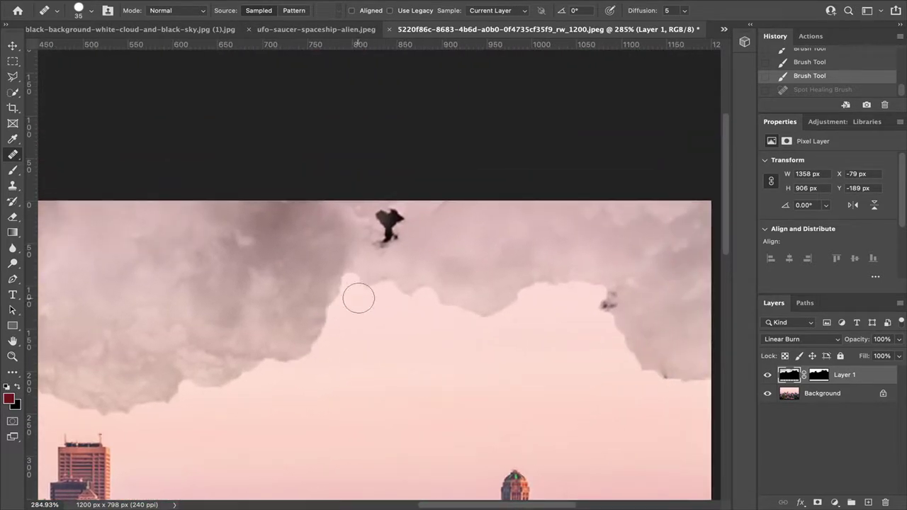
pyautogui.moveTo(388, 225); pyautogui.dragTo(375, 241)
pyautogui.keyDown('alt'); pyautogui.click(424, 217); pyautogui.keyUp('alt')
pyautogui.click(393, 219)
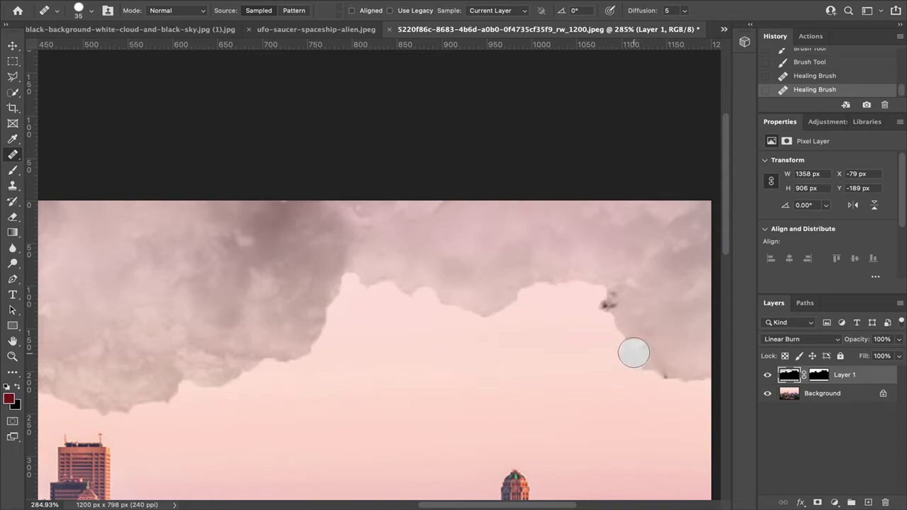
# Heal the dark speck on the right-hand cloud edge with the Healing Brush, undoing the first attempt.
pyautogui.keyDown('alt'); pyautogui.click(625, 343); pyautogui.keyUp('alt')
pyautogui.moveTo(614, 302)
pyautogui.mouseDown()
pyautogui.moveTo(619, 295)
pyautogui.moveTo(602, 305)
pyautogui.mouseUp()
pyautogui.hotkey('ctrl', 'z')
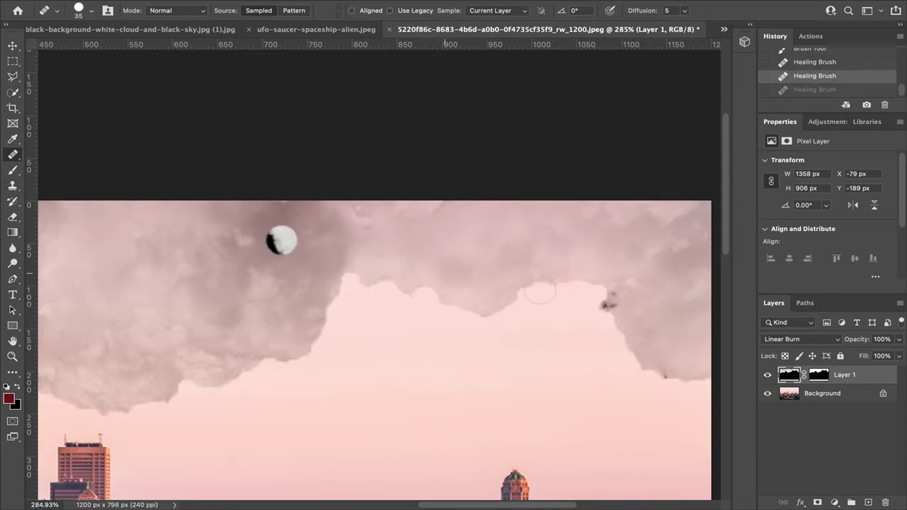
pyautogui.moveTo(623, 300); pyautogui.dragTo(634, 297)
pyautogui.click(613, 296)
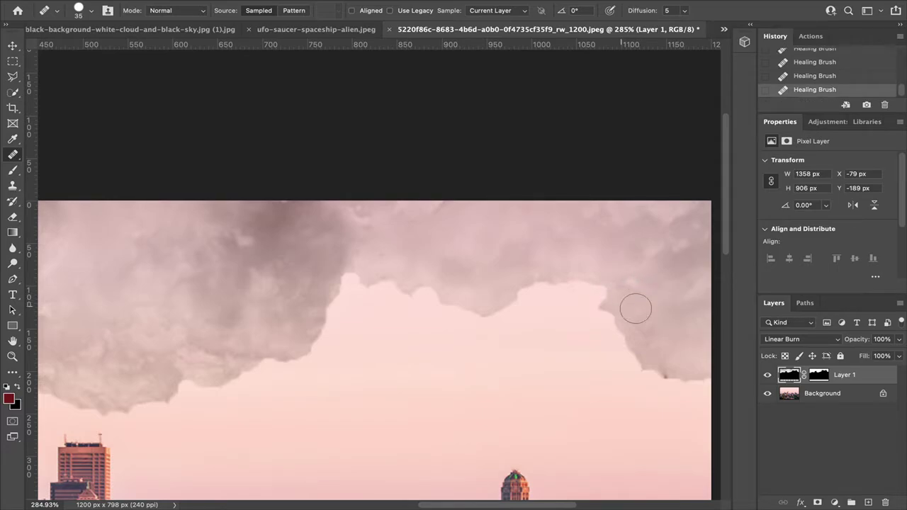
# Fade the lower-left cloud edges on the layer mask with a 50 px black brush at 19% opacity.
pyautogui.click(19, 173)
pyautogui.click(824, 382)
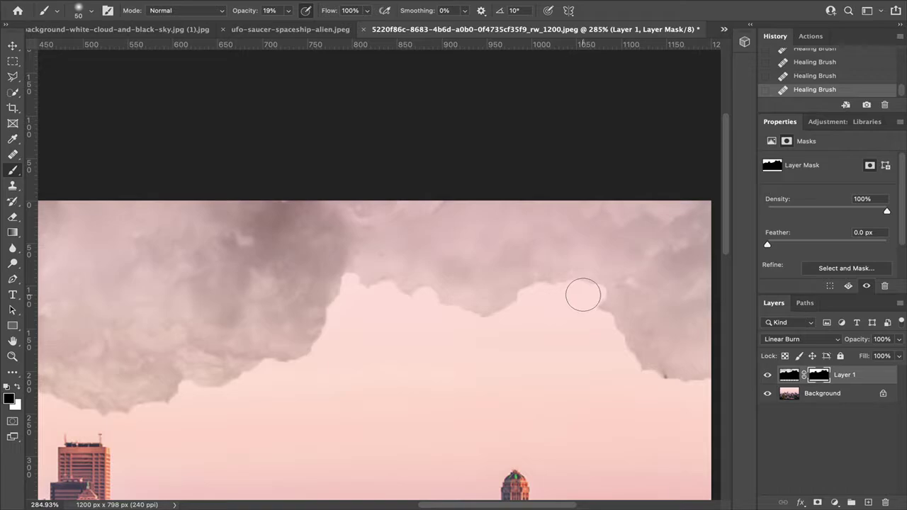
pyautogui.scroll(-2, 563, 277)
pyautogui.scroll(-4, 556, 283)
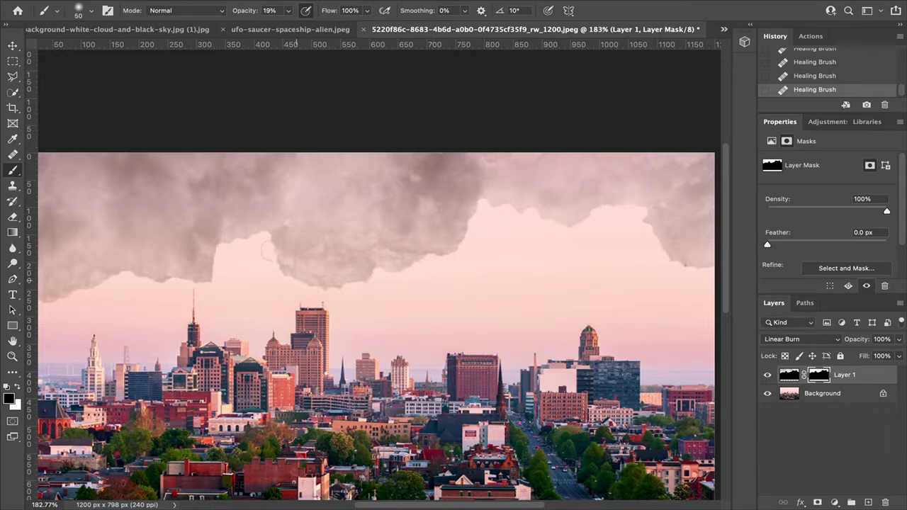
pyautogui.moveTo(224, 253); pyautogui.dragTo(209, 284)
pyautogui.moveTo(150, 286); pyautogui.dragTo(133, 292)
pyautogui.moveTo(137, 292)
pyautogui.mouseDown()
pyautogui.moveTo(266, 272)
pyautogui.moveTo(145, 289)
pyautogui.moveTo(210, 274)
pyautogui.mouseUp()
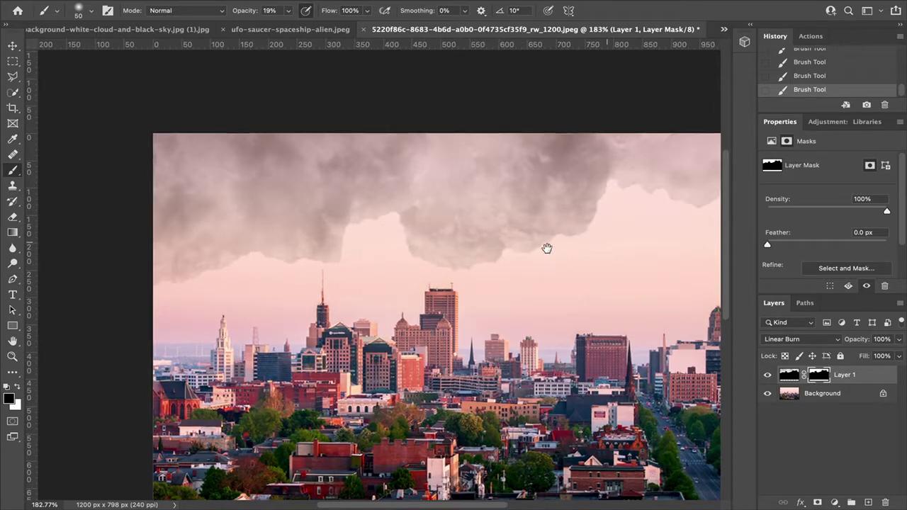
pyautogui.hscroll(3, 593, 246)
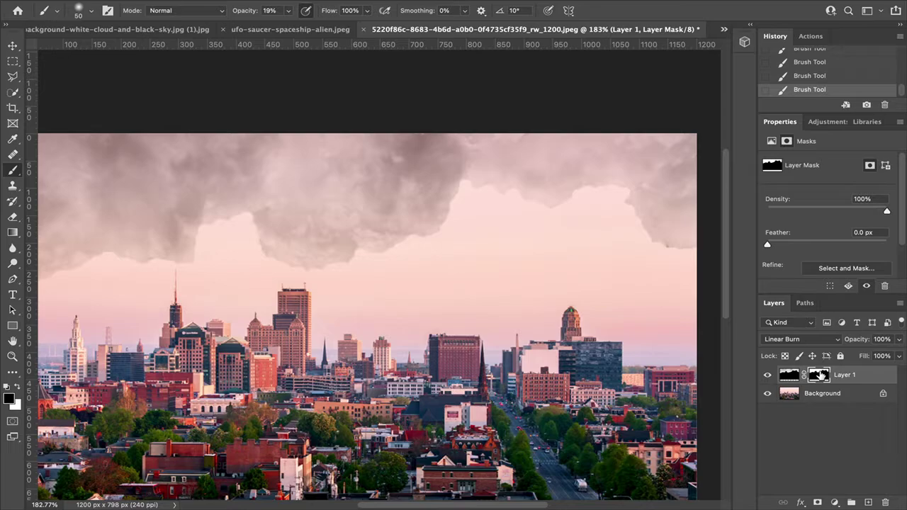
# Load the clouds layer's mask as a selection and feather it by 5 pixels.
pyautogui.rightClick(819, 376)
pyautogui.press('Escape')
pyautogui.keyDown('ctrl'); pyautogui.click(820, 376); pyautogui.keyUp('ctrl')
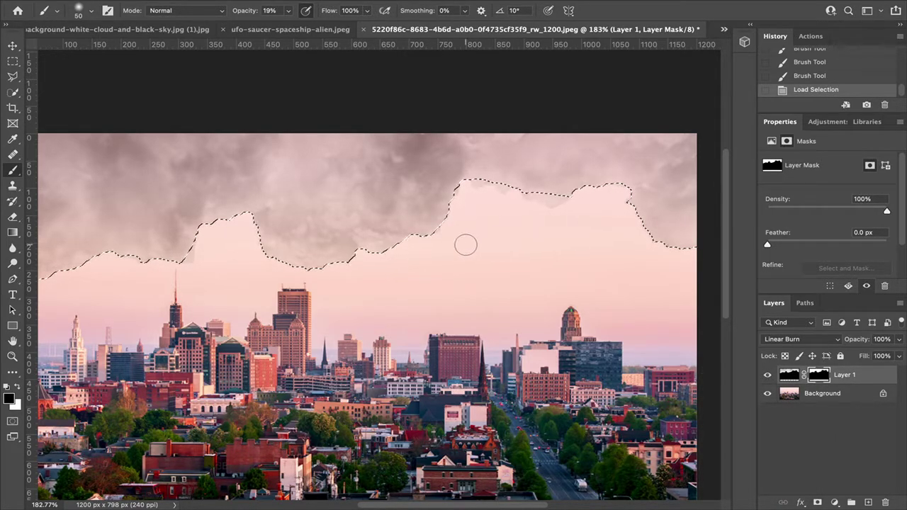
pyautogui.hotkey('ctrl', 'd')
pyautogui.keyDown('ctrl'); pyautogui.click(821, 377); pyautogui.keyUp('ctrl')
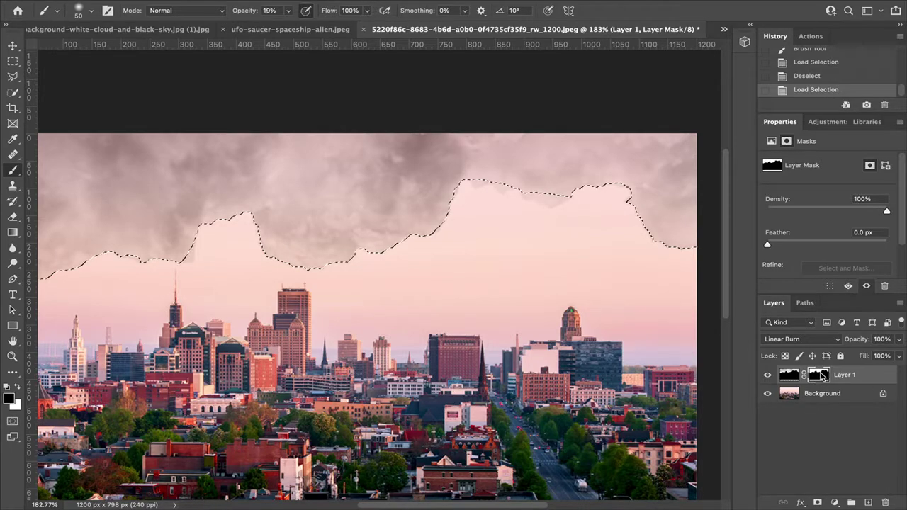
pyautogui.hscroll(-3, 418, 294)
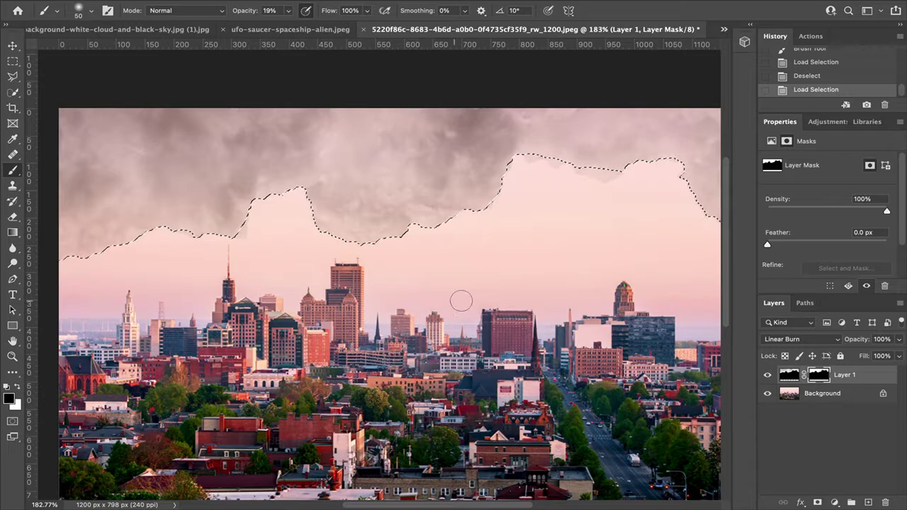
pyautogui.click(257, 1)
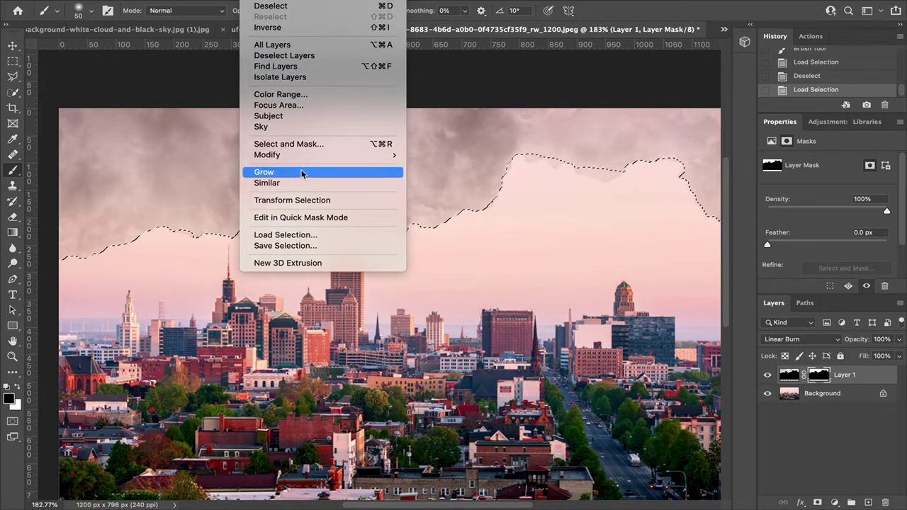
pyautogui.moveTo(313, 155)
pyautogui.click(435, 198)
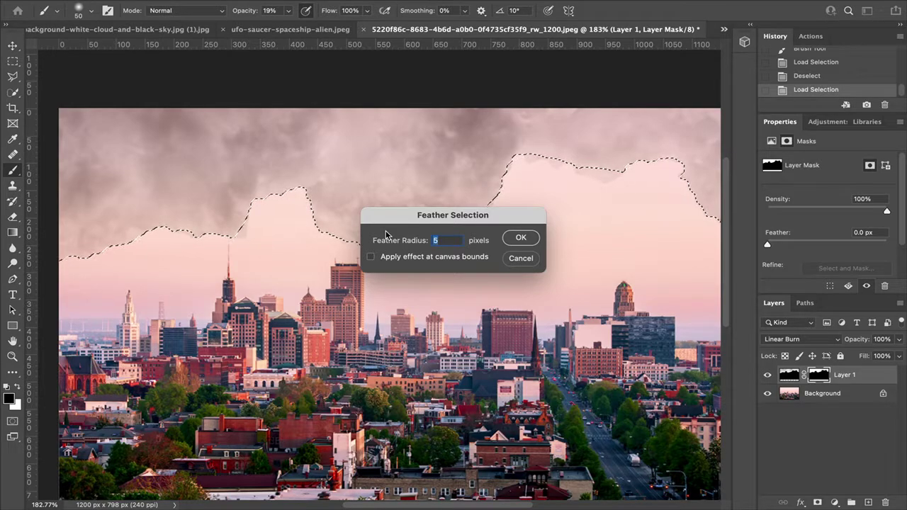
pyautogui.press('Return')
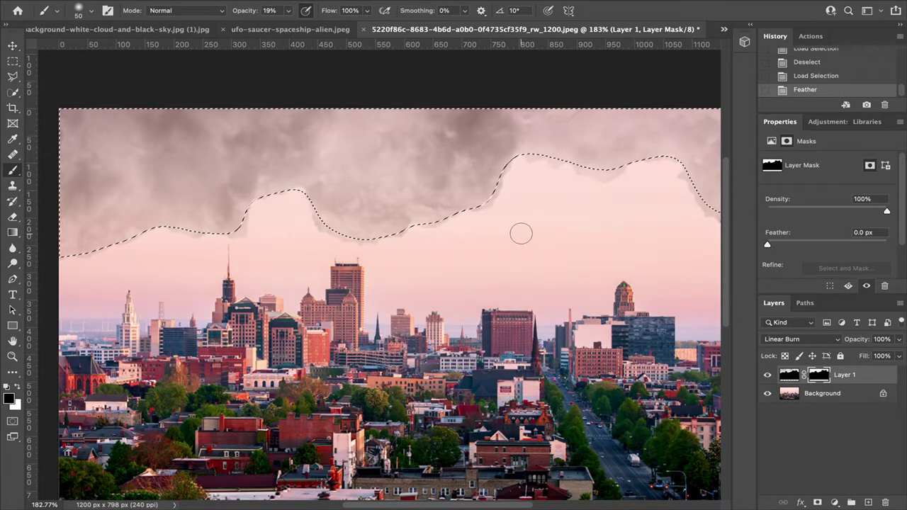
# Set the brush to 34% opacity and 90 px, try a mask stroke along the middle cloud edge, and undo it.
pyautogui.hotkey('ctrl', '1')
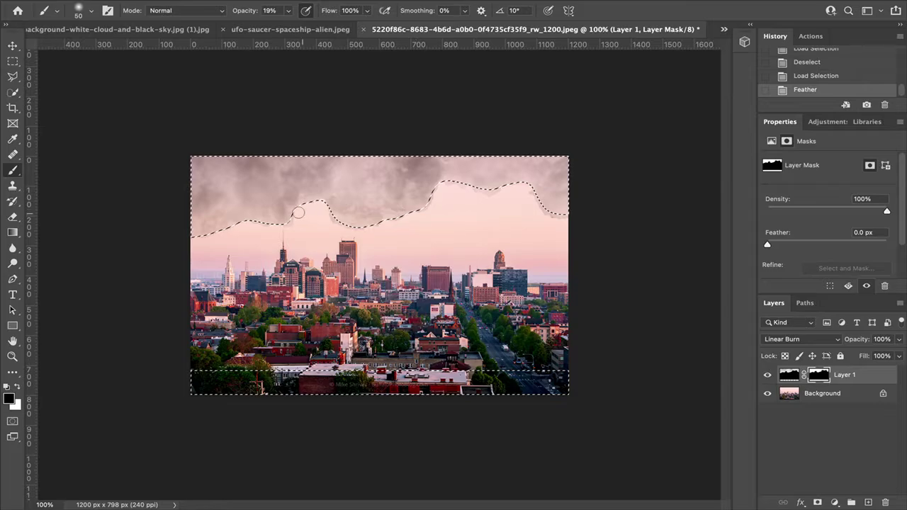
pyautogui.click(289, 10)
pyautogui.click(297, 25)
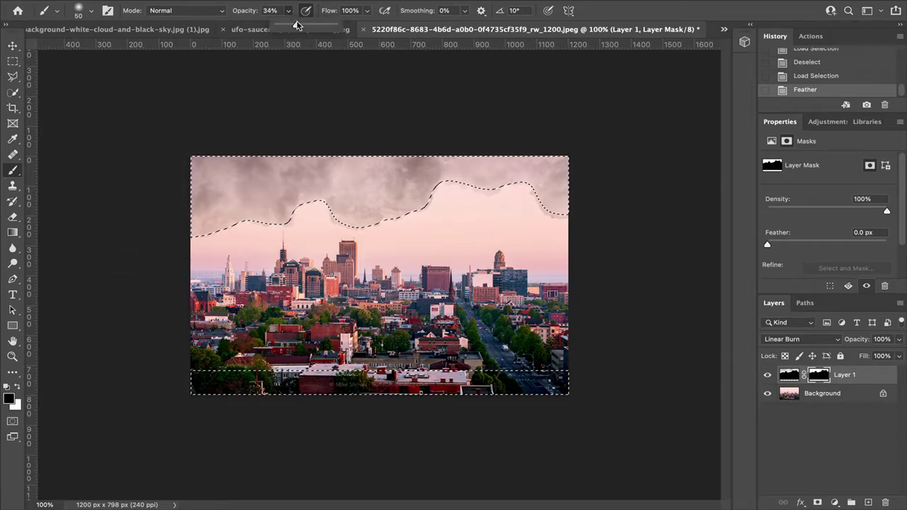
pyautogui.press(']')
pyautogui.press(']')
pyautogui.press(']')
pyautogui.press(']')
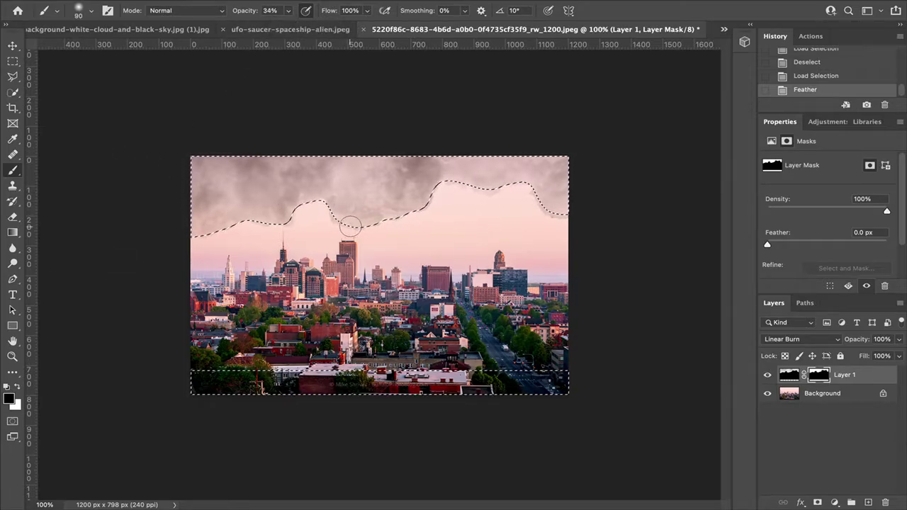
pyautogui.moveTo(345, 209); pyautogui.dragTo(389, 220)
pyautogui.press('super+z')
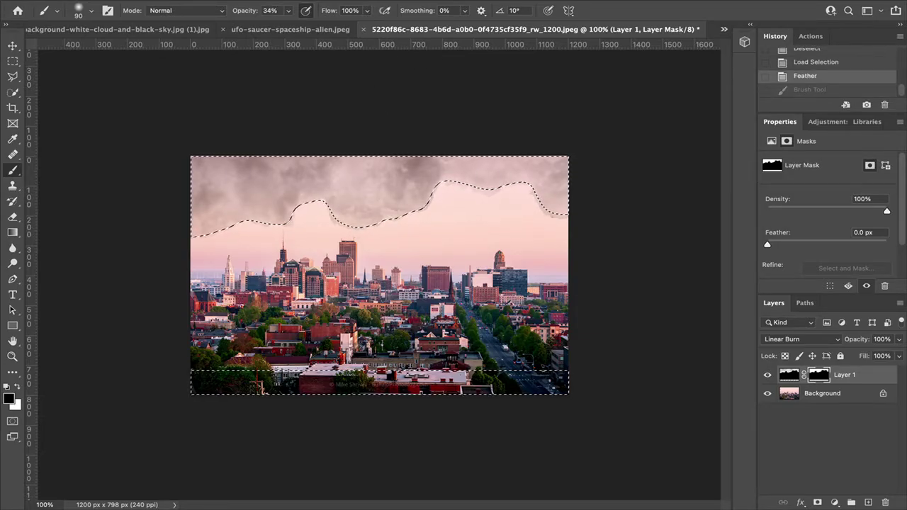
# Invert the selection, brush black on the mask along the clouds' whole lower edge, and deselect.
pyautogui.click(256, 0)
pyautogui.click(276, 27)
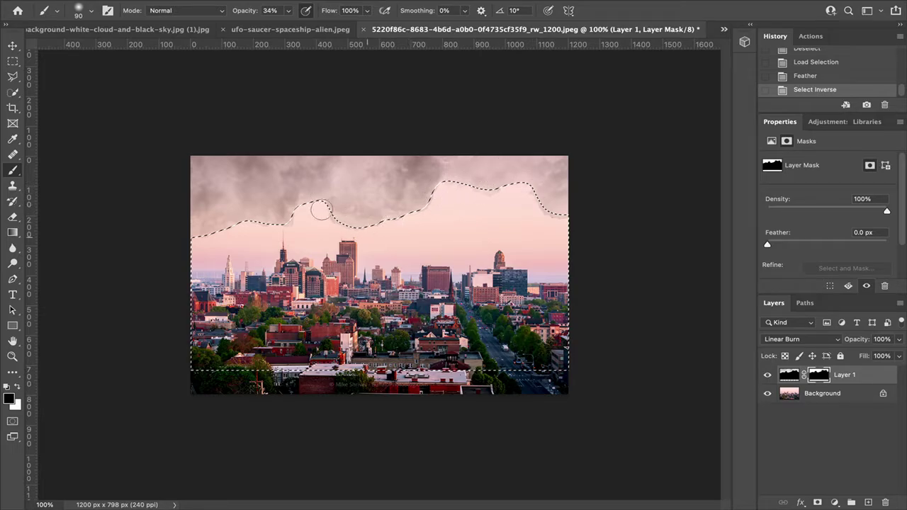
pyautogui.moveTo(198, 242)
pyautogui.mouseDown()
pyautogui.moveTo(325, 219)
pyautogui.moveTo(271, 229)
pyautogui.moveTo(207, 234)
pyautogui.mouseUp()
pyautogui.moveTo(304, 208)
pyautogui.mouseDown()
pyautogui.moveTo(381, 220)
pyautogui.moveTo(450, 177)
pyautogui.moveTo(524, 196)
pyautogui.moveTo(575, 224)
pyautogui.mouseUp()
pyautogui.hotkey('ctrl', 'd')
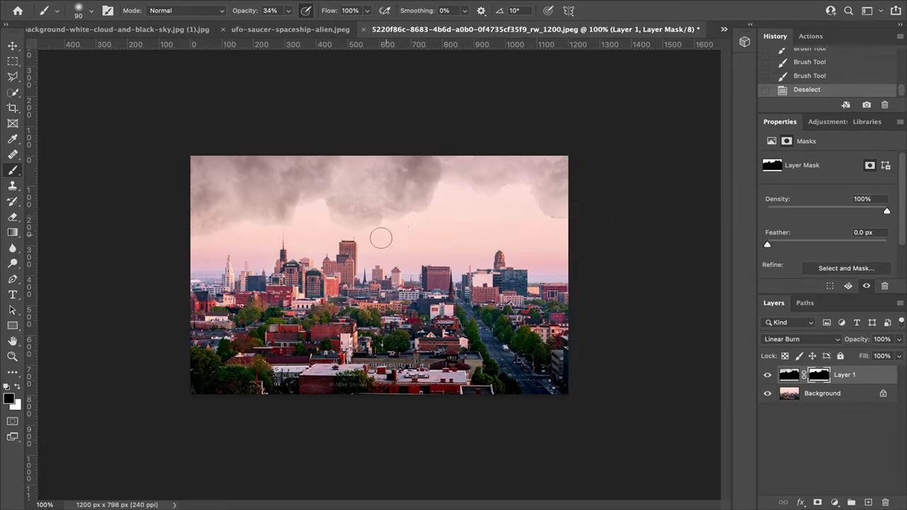
# Soften the lower-left cloud edge further on the mask with the 90 px brush at 34% opacity.
pyautogui.moveTo(281, 234); pyautogui.dragTo(297, 231)
pyautogui.moveTo(243, 237)
pyautogui.mouseDown()
pyautogui.moveTo(216, 241)
pyautogui.moveTo(221, 235)
pyautogui.mouseUp()
pyautogui.moveTo(221, 235)
pyautogui.mouseDown()
pyautogui.moveTo(188, 233)
pyautogui.moveTo(320, 213)
pyautogui.moveTo(287, 221)
pyautogui.mouseUp()
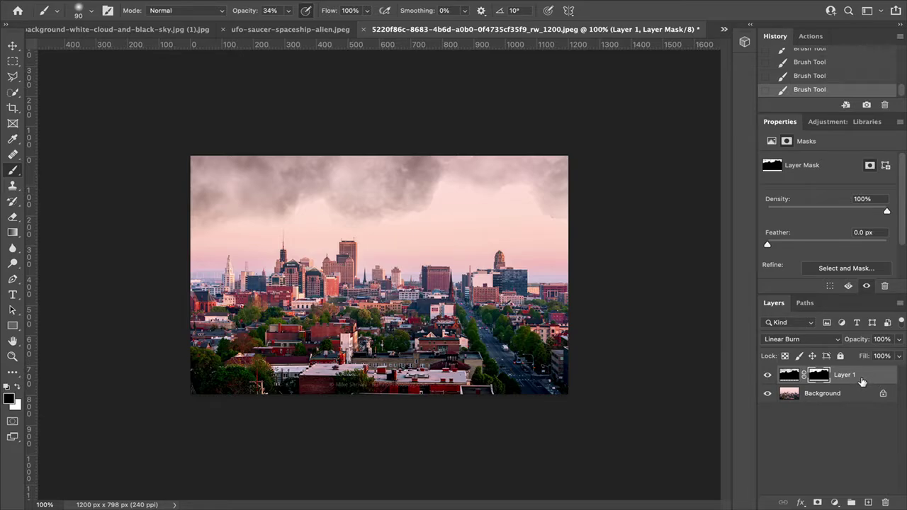
# Duplicate the masked clouds layer and set the copy's opacity to 30%.
pyautogui.hotkey('ctrl', 'j')
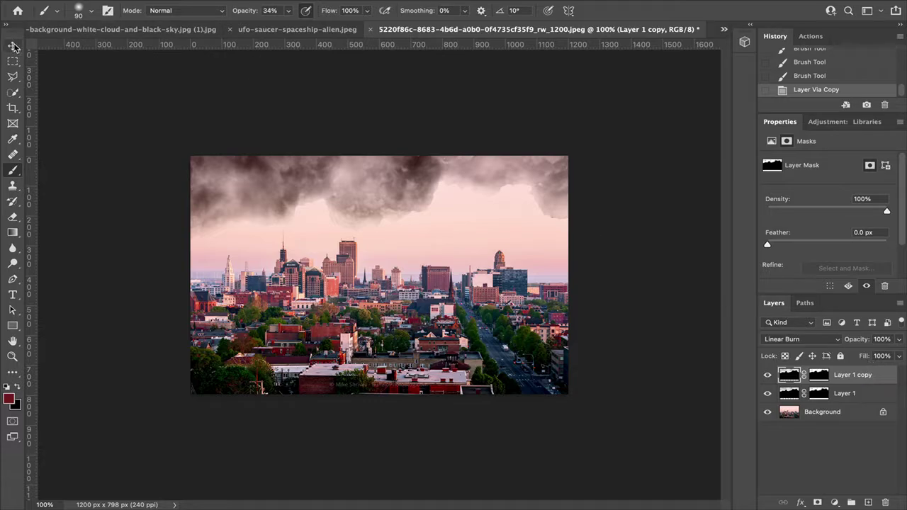
pyautogui.press('v')
pyautogui.moveTo(314, 173); pyautogui.dragTo(315, 168)
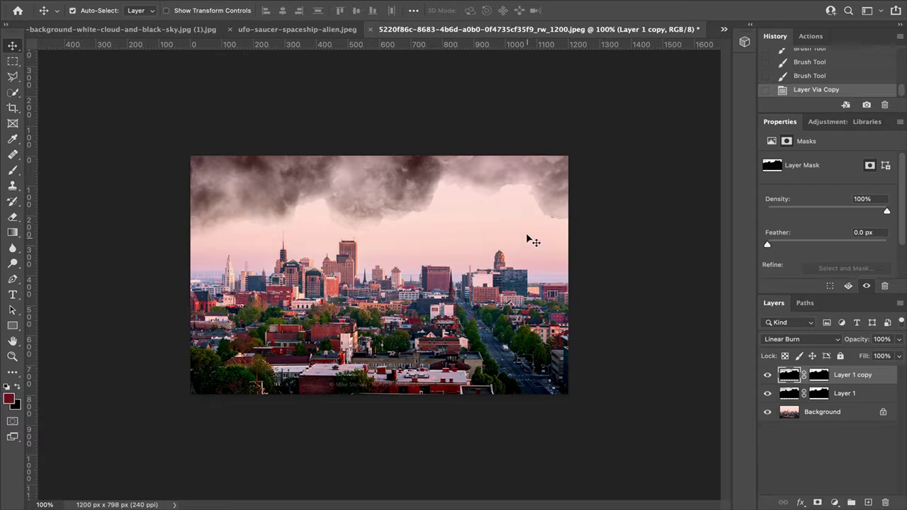
pyautogui.click(899, 340)
pyautogui.click(863, 356)
pyautogui.moveTo(407, 195)
pyautogui.mouseDown()
pyautogui.moveTo(415, 206)
pyautogui.moveTo(397, 204)
pyautogui.moveTo(405, 194)
pyautogui.mouseUp()
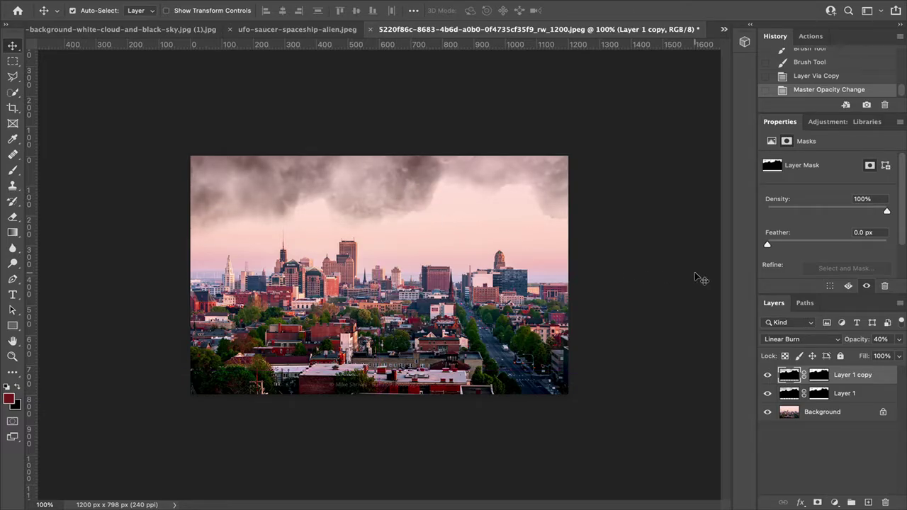
pyautogui.click(897, 340)
pyautogui.moveTo(857, 357); pyautogui.dragTo(858, 356)
# Fade the right-hand cloud edge on the duplicate layer's mask with the 90 px black brush at 34% opacity.
pyautogui.click(818, 375)
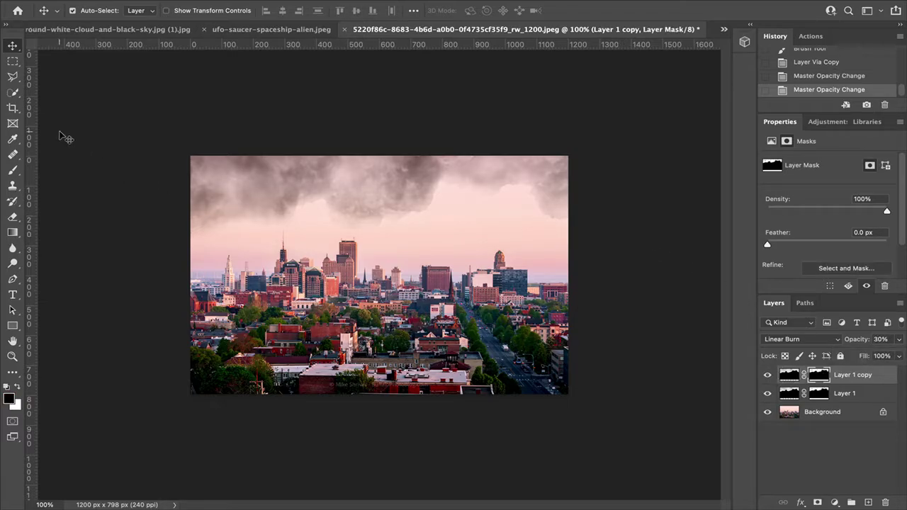
pyautogui.click(13, 171)
pyautogui.moveTo(533, 214); pyautogui.dragTo(561, 223)
pyautogui.click(560, 221)
pyautogui.click(556, 219)
pyautogui.click(551, 217)
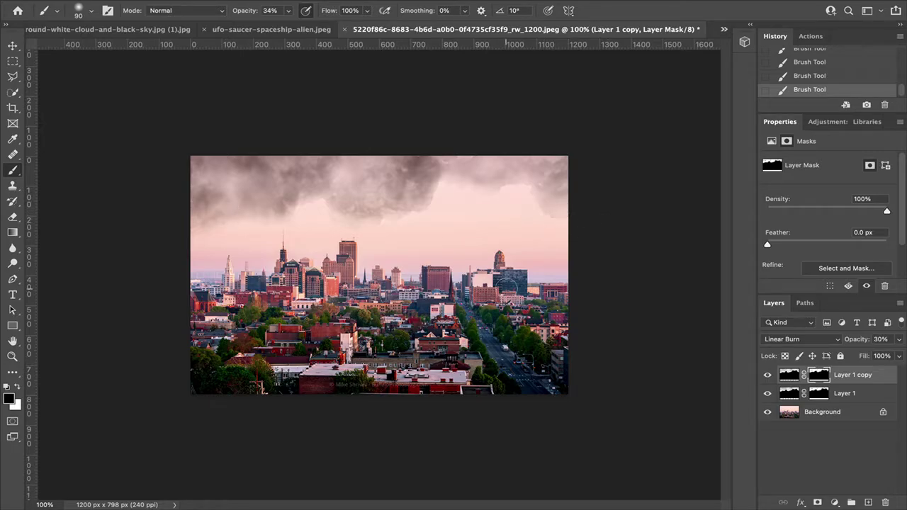
pyautogui.scroll(5, 505, 285)
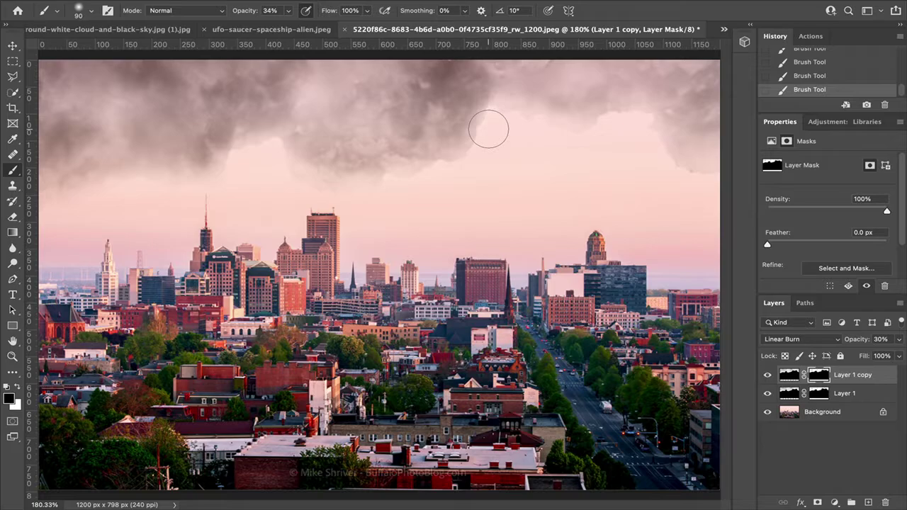
# Switch to the flying saucer image and select the saucer's dome, band and upper hull with the Quick Selection tool.
pyautogui.click(13, 45)
pyautogui.click(283, 29)
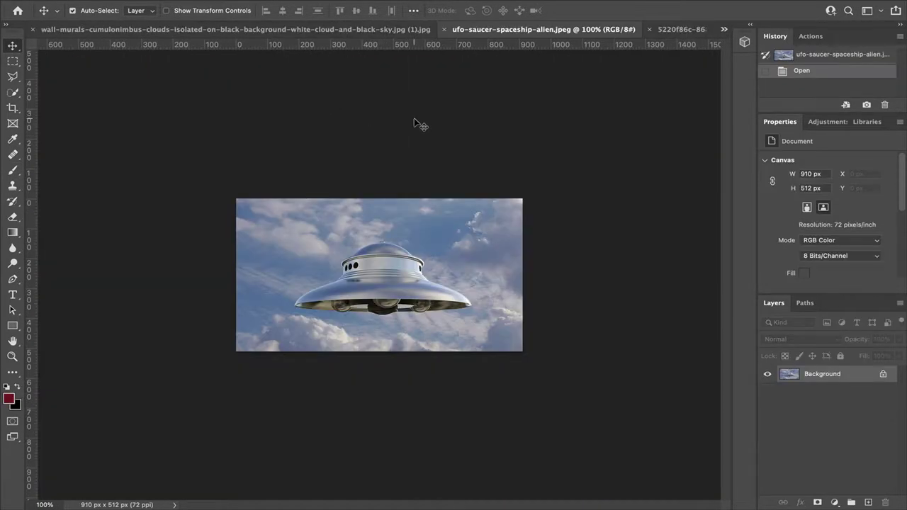
pyautogui.press('super+0')
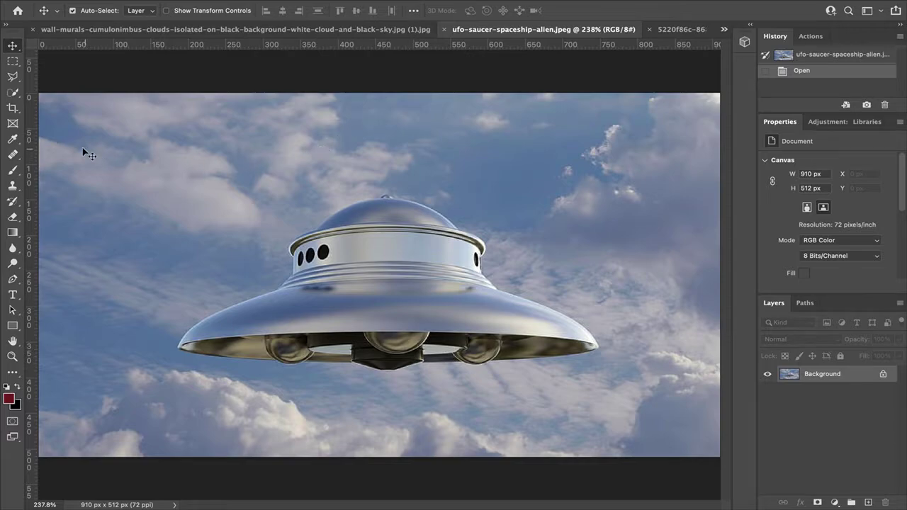
pyautogui.click(12, 93)
pyautogui.click(374, 258)
pyautogui.click(374, 215)
pyautogui.click(327, 231)
pyautogui.click(333, 252)
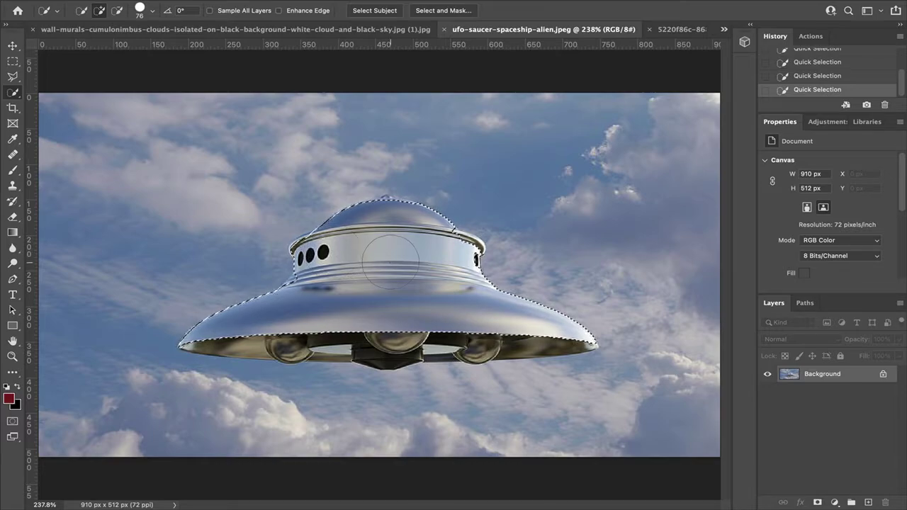
# Extend the Quick Selection over the left end of the saucer's rim and neck with a 25 px brush.
pyautogui.scroll(5, 390, 262)
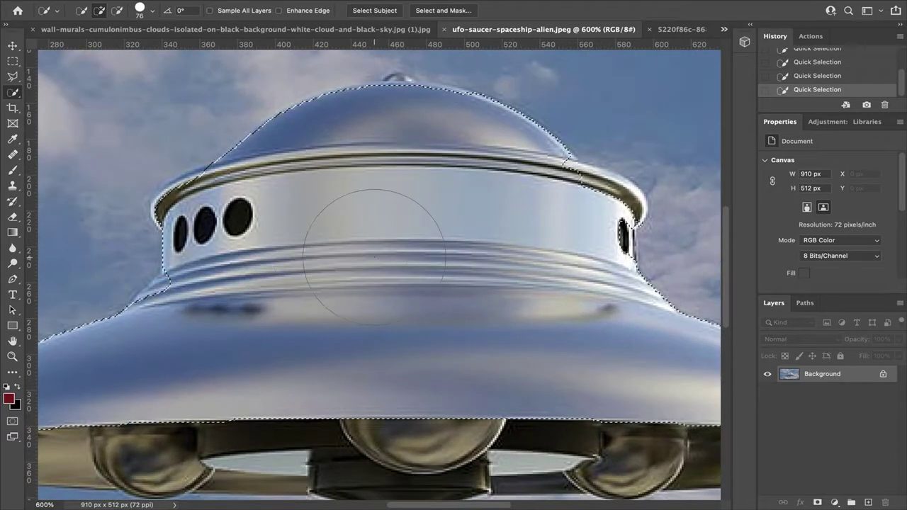
pyautogui.moveTo(384, 282); pyautogui.dragTo(527, 393)
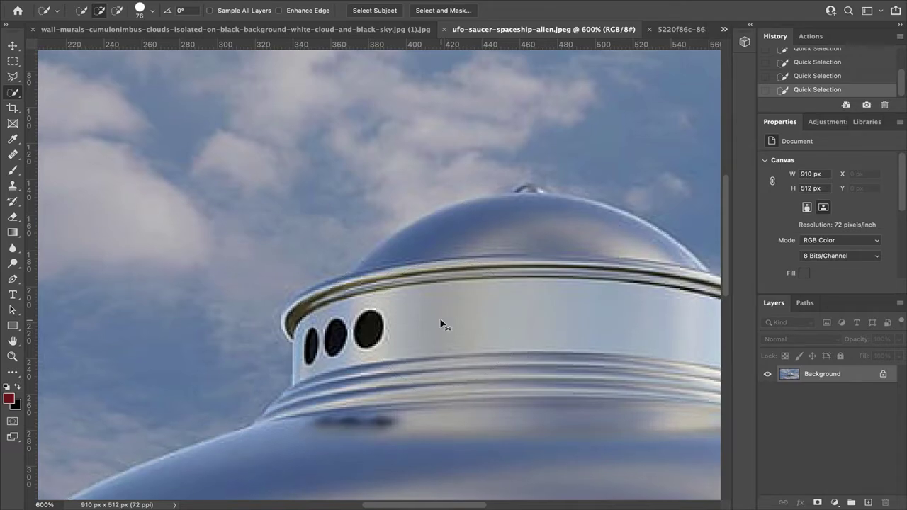
pyautogui.scroll(1, 432, 326)
pyautogui.moveTo(406, 325); pyautogui.dragTo(482, 318)
pyautogui.press('[')
pyautogui.press('[')
pyautogui.press('[')
pyautogui.press('[')
pyautogui.press('[')
pyautogui.press('[')
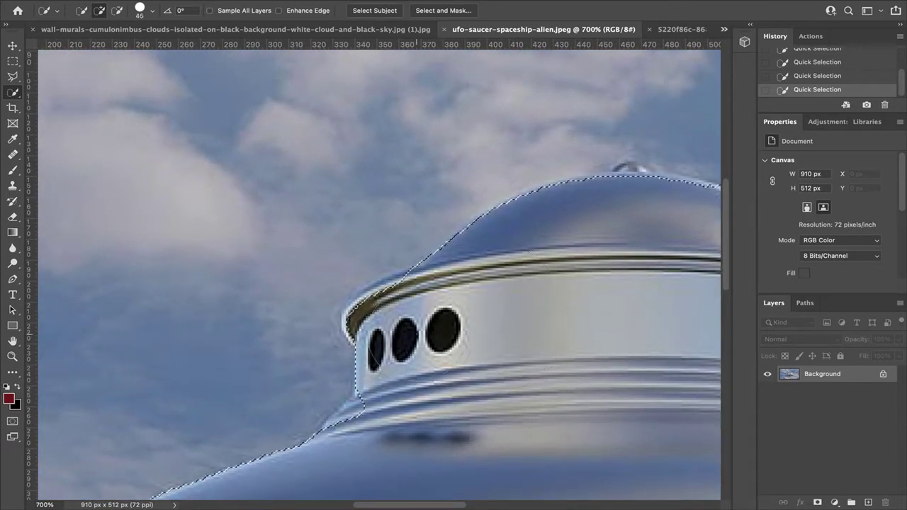
pyautogui.press('[')
pyautogui.press('[')
pyautogui.moveTo(390, 314); pyautogui.dragTo(401, 296)
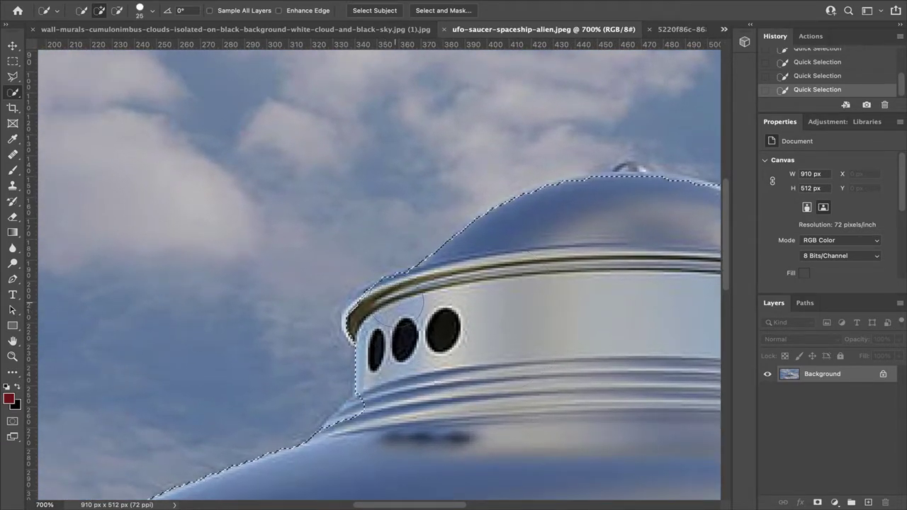
pyautogui.click(370, 312)
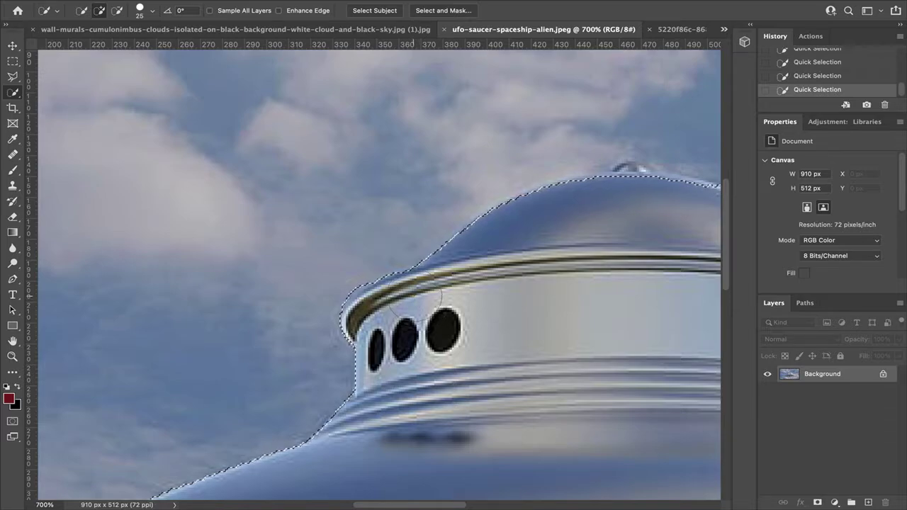
# Add the dome's upper-left edge, the knob on top, and the right-hand rim and window to the selection.
pyautogui.hscroll(5, 486, 290)
pyautogui.scroll(2, 486, 289)
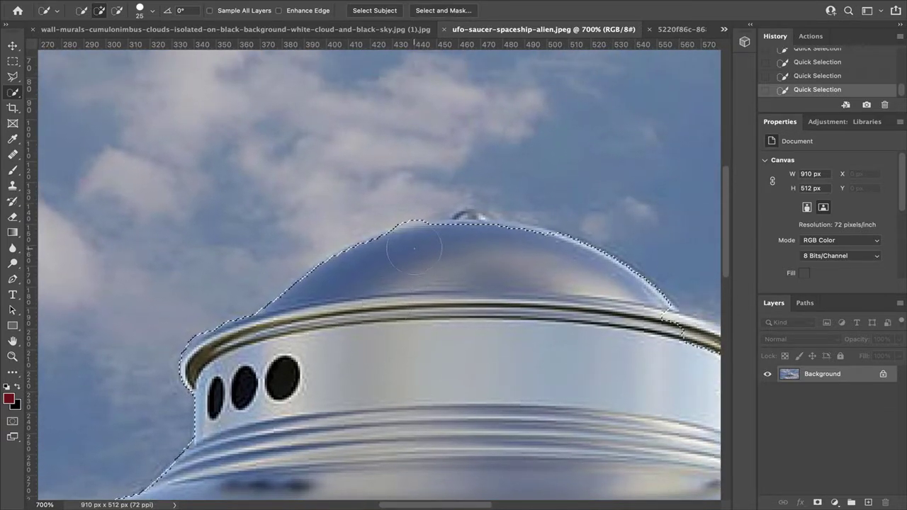
pyautogui.click(386, 256)
pyautogui.click(469, 241)
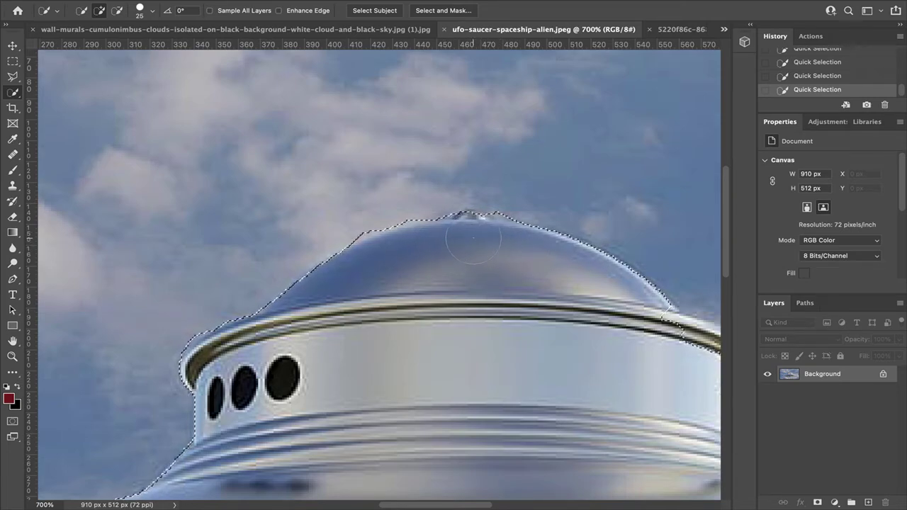
pyautogui.press('alt')
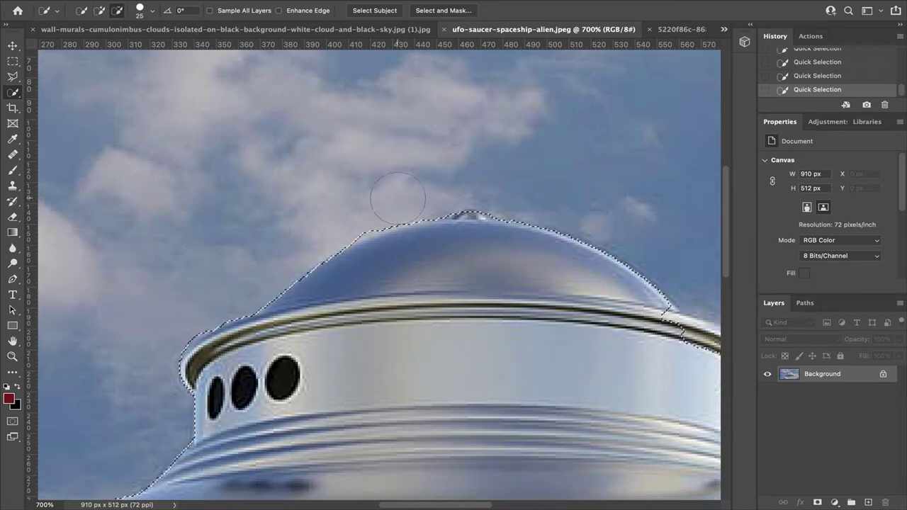
pyautogui.hscroll(5, 354, 227)
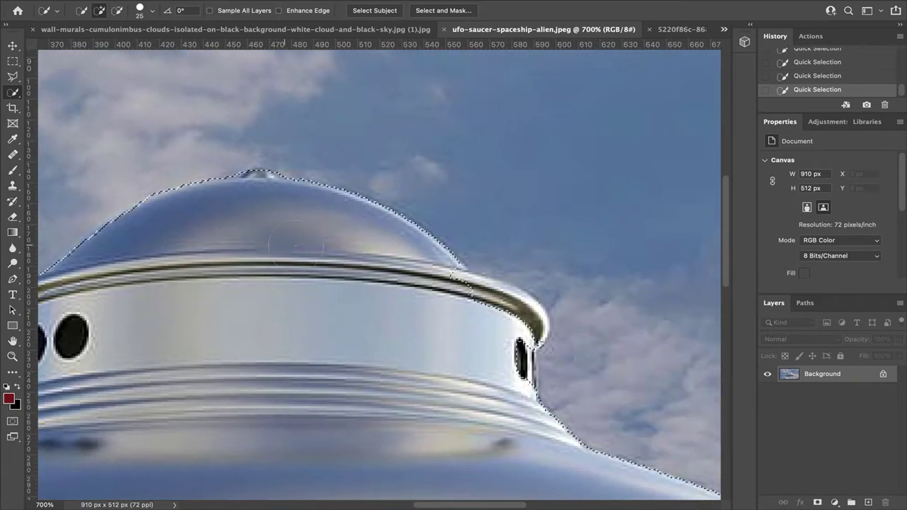
pyautogui.moveTo(513, 323); pyautogui.dragTo(510, 329)
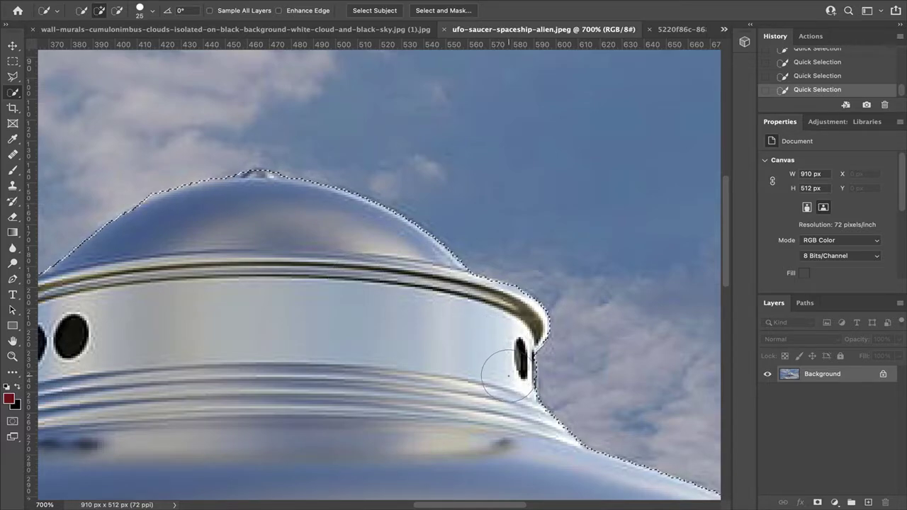
# Add the right-hand and central underside to the selection, and subtract the spilled sky below the central pod.
pyautogui.moveTo(481, 374); pyautogui.dragTo(174, 175)
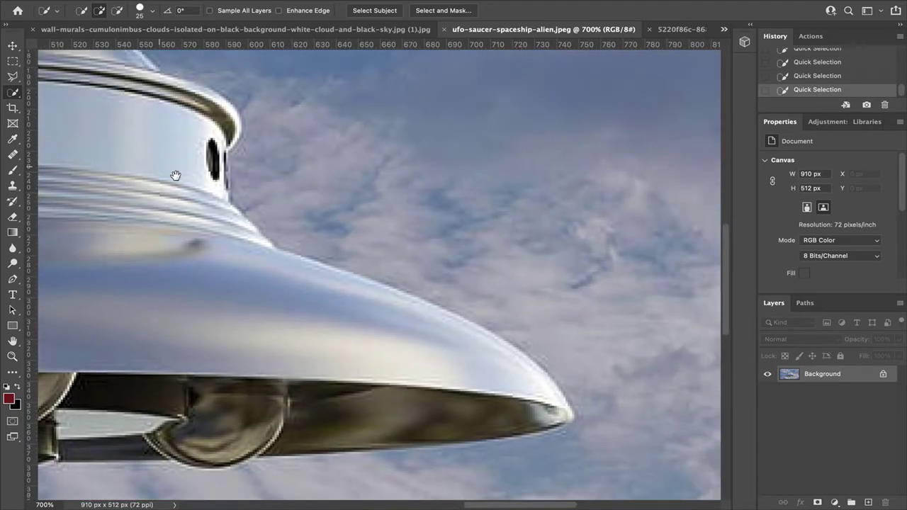
pyautogui.moveTo(543, 375)
pyautogui.mouseDown()
pyautogui.moveTo(543, 385)
pyautogui.moveTo(365, 389)
pyautogui.moveTo(474, 319)
pyautogui.mouseUp()
pyautogui.moveTo(391, 371); pyautogui.dragTo(376, 366)
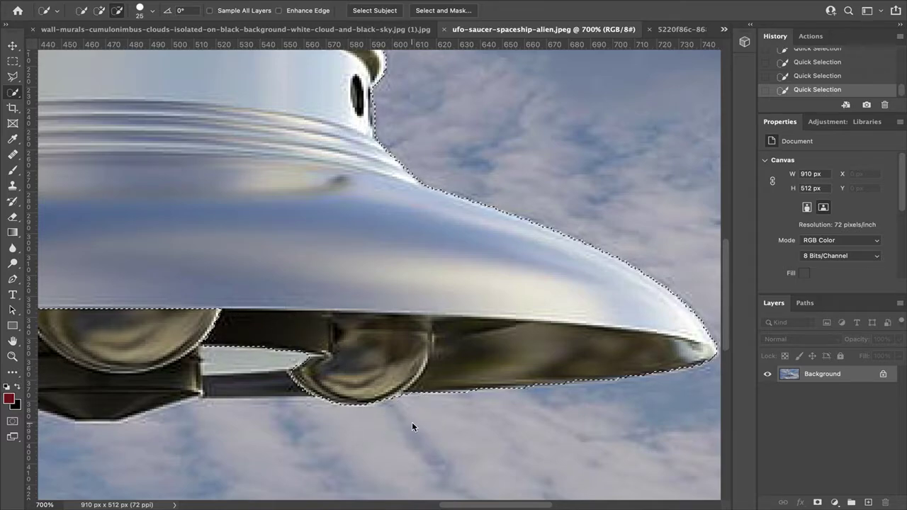
pyautogui.moveTo(328, 318); pyautogui.dragTo(556, 275)
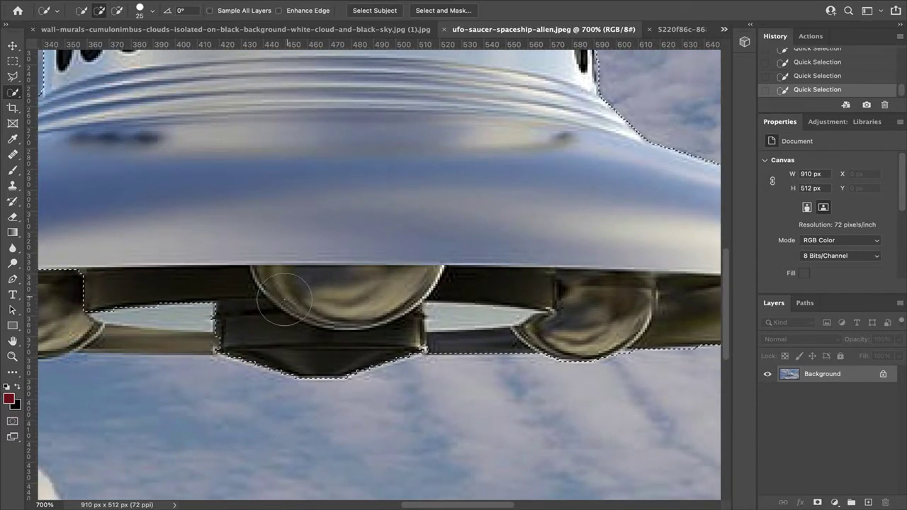
pyautogui.moveTo(281, 287); pyautogui.dragTo(474, 273)
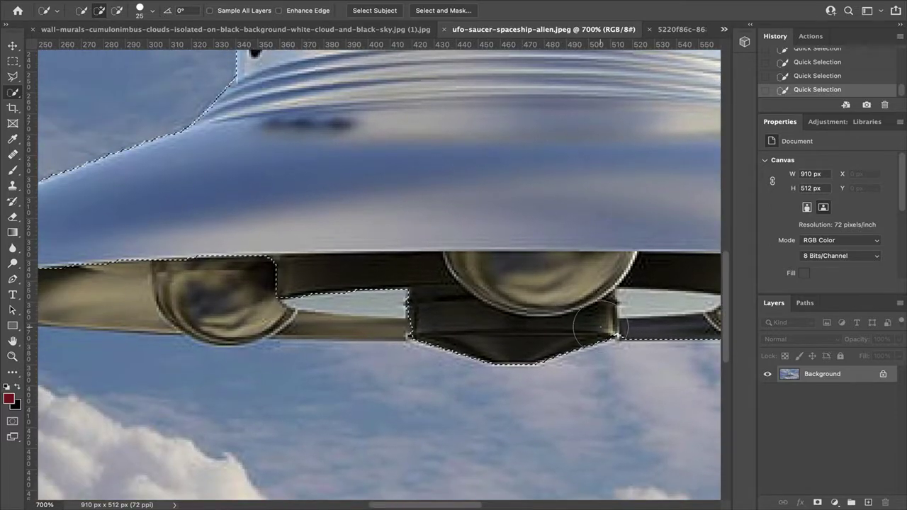
pyautogui.moveTo(594, 320); pyautogui.dragTo(533, 336)
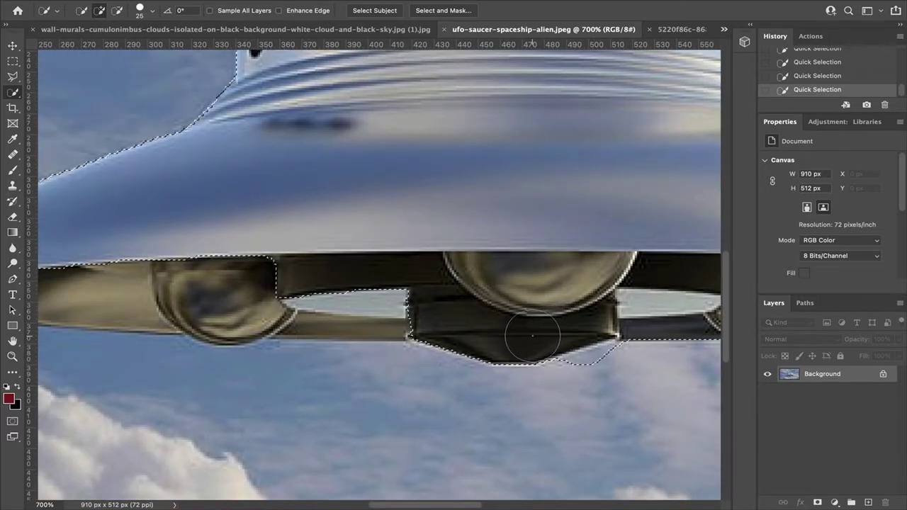
pyautogui.keyDown('alt'); pyautogui.click(607, 375); pyautogui.keyUp('alt')
pyautogui.keyDown('alt'); pyautogui.click(562, 381); pyautogui.keyUp('alt')
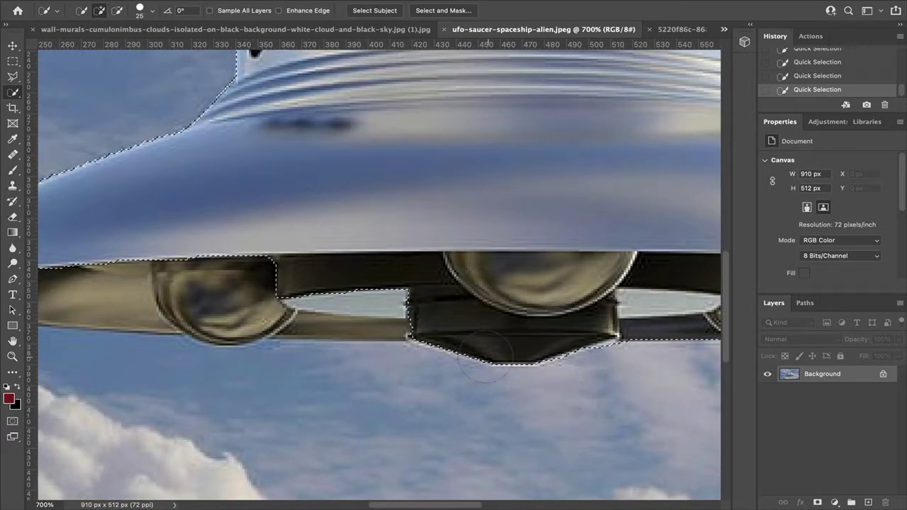
# Add the left strut, left pod and underside out to the hull tip to the selection, and reduce the brush to 7 px.
pyautogui.moveTo(392, 314)
pyautogui.mouseDown()
pyautogui.moveTo(352, 287)
pyautogui.moveTo(303, 301)
pyautogui.moveTo(231, 312)
pyautogui.mouseUp()
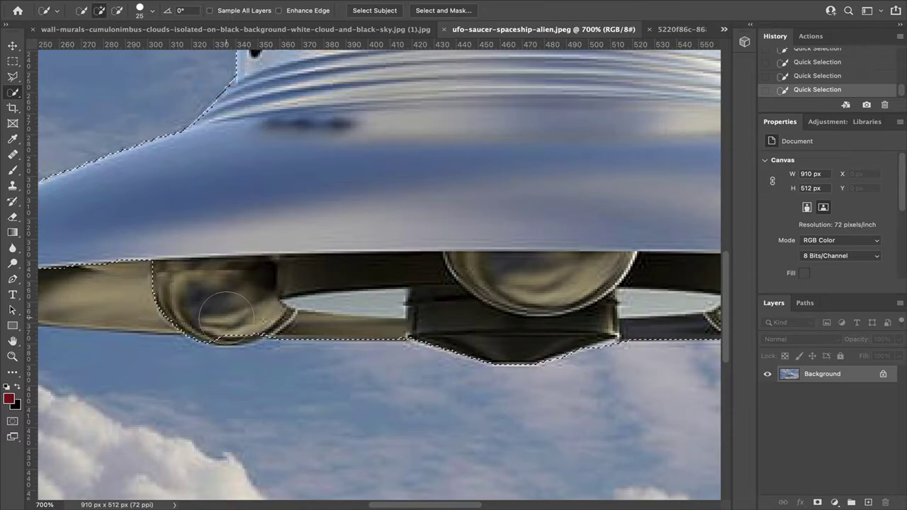
pyautogui.moveTo(219, 318); pyautogui.dragTo(191, 304)
pyautogui.moveTo(225, 276); pyautogui.dragTo(552, 243)
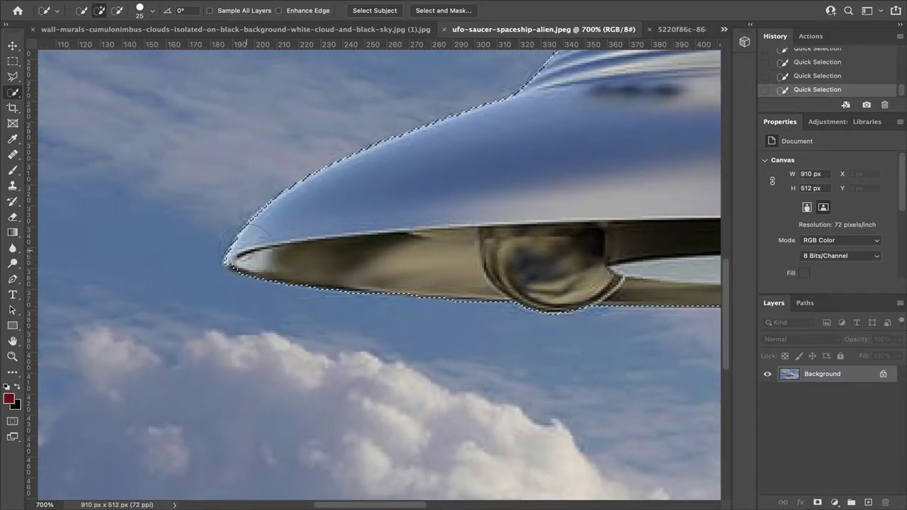
pyautogui.press('[')
pyautogui.press('[')
pyautogui.press('[')
pyautogui.press('[')
pyautogui.press('[')
pyautogui.press('[')
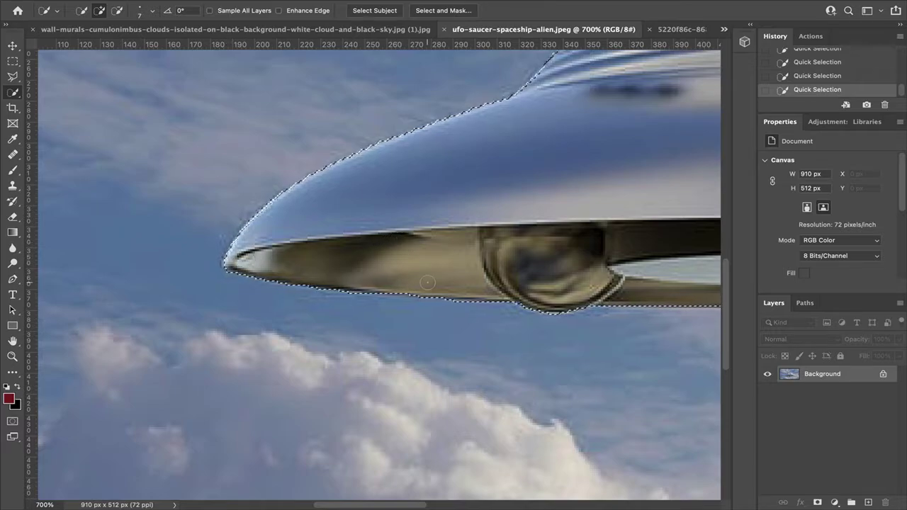
# Move the selected saucer with the Move tool into the city skyline document, above the buildings on the left.
pyautogui.hotkey('ctrl', '0')
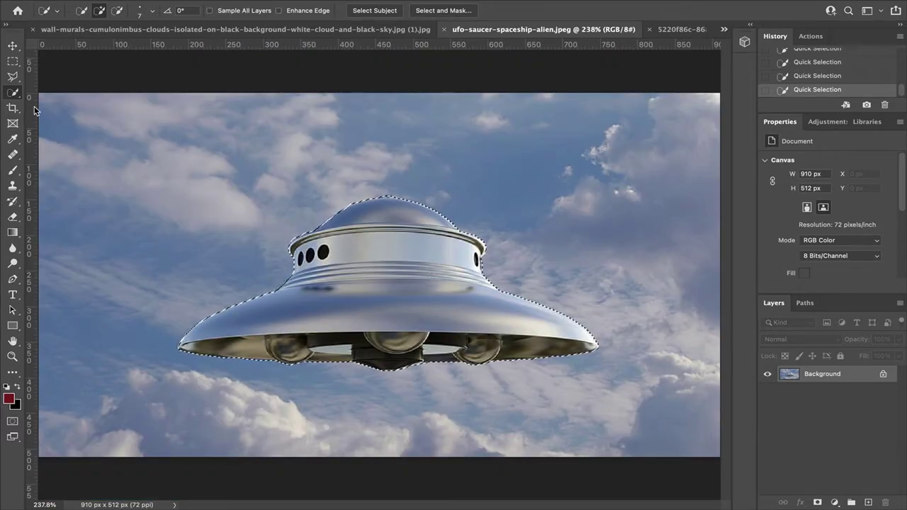
pyautogui.click(10, 48)
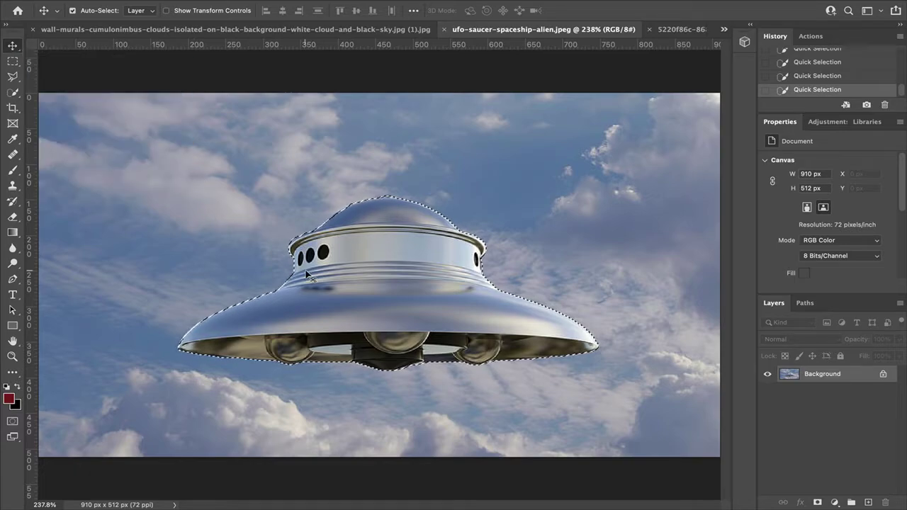
pyautogui.moveTo(368, 234); pyautogui.dragTo(230, 190)
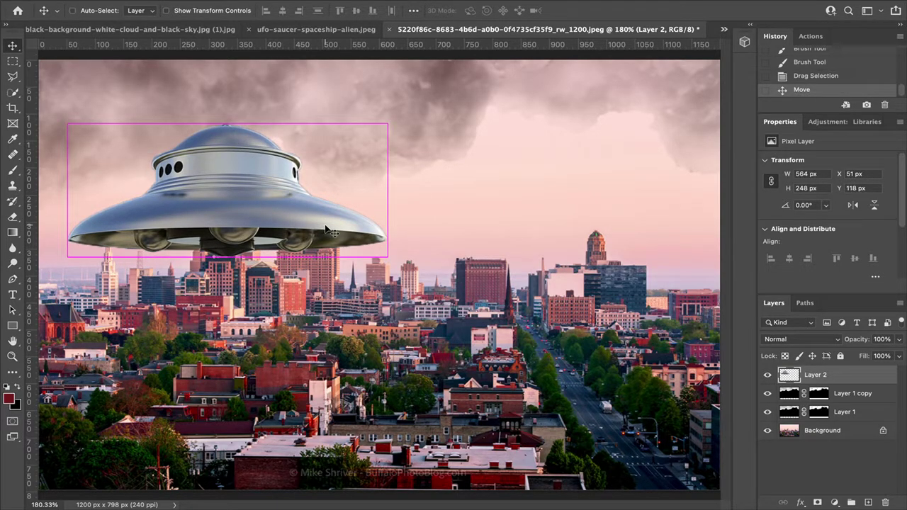
# Free Transform the saucer to about 250 x 122 px, tilt it about -10.6°, and place it in the upper-left sky.
pyautogui.press('super+t')
pyautogui.press('super+space')
pyautogui.moveTo(388, 187); pyautogui.dragTo(236, 186)
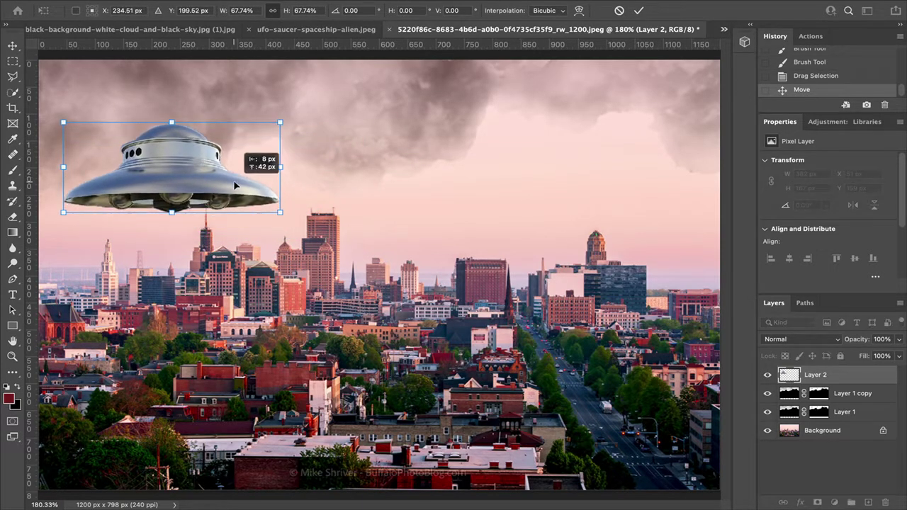
pyautogui.moveTo(310, 222); pyautogui.dragTo(213, 173)
pyautogui.moveTo(151, 174); pyautogui.dragTo(163, 170)
pyautogui.moveTo(236, 174); pyautogui.dragTo(227, 171)
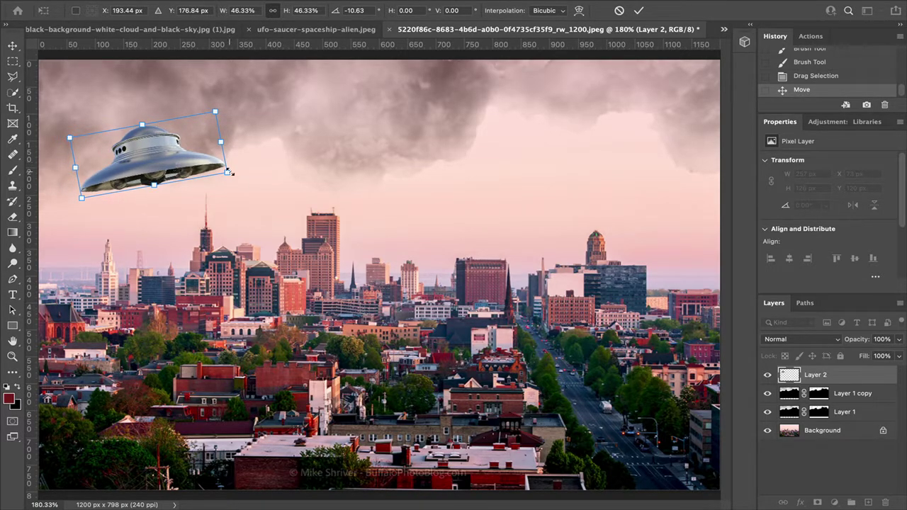
pyautogui.moveTo(163, 149); pyautogui.dragTo(172, 150)
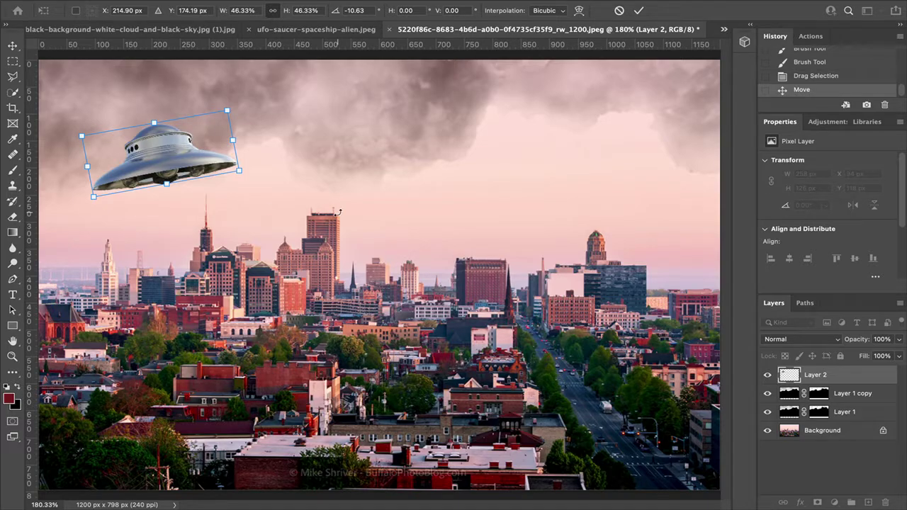
pyautogui.moveTo(239, 171); pyautogui.dragTo(234, 169)
pyautogui.press('Return')
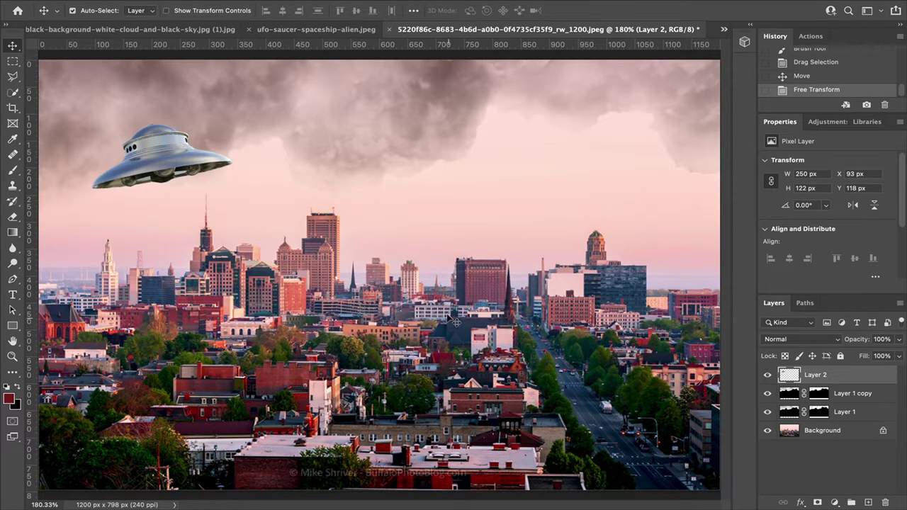
# Compare the skyline composite with the saucer layer hidden and shown.
pyautogui.click(768, 377)
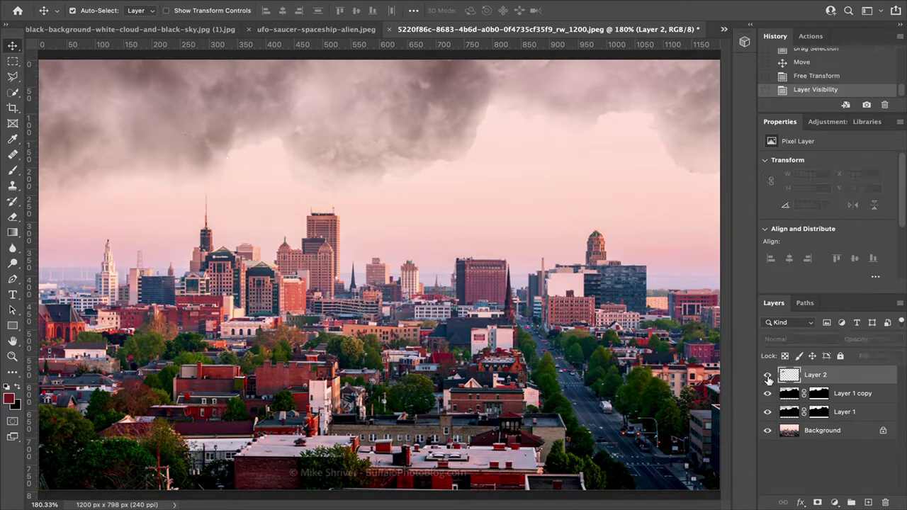
pyautogui.click(768, 377)
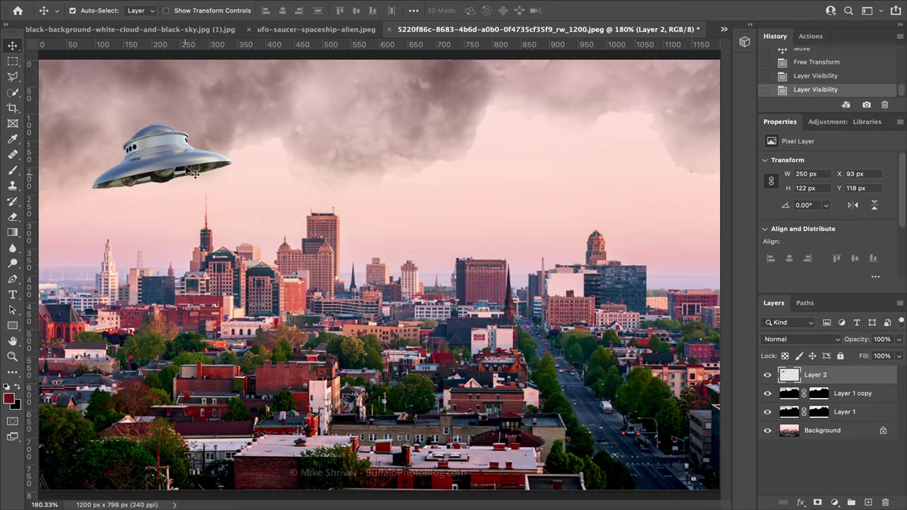
pyautogui.click(307, 31)
pyautogui.click(659, 30)
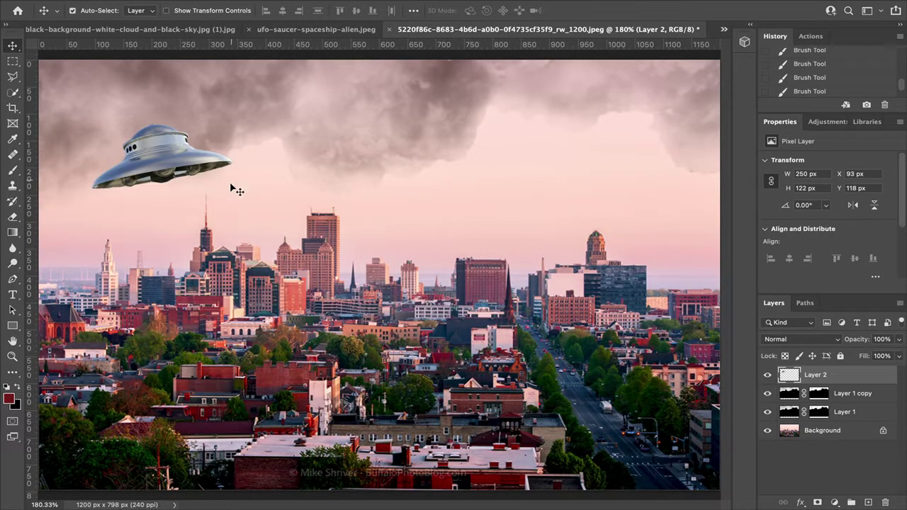
# Add a Color Balance adjustment layer above the saucer layer and keep its tone range at Midtones.
pyautogui.click(841, 123)
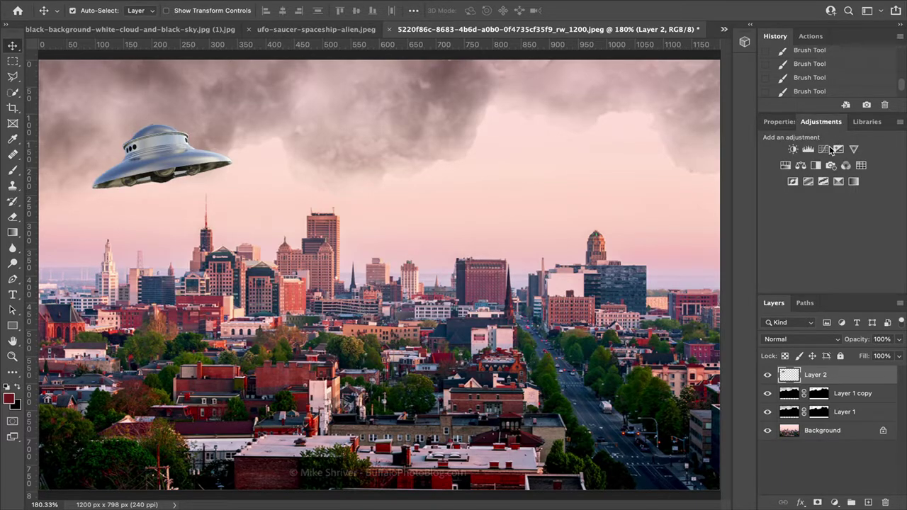
pyautogui.click(798, 166)
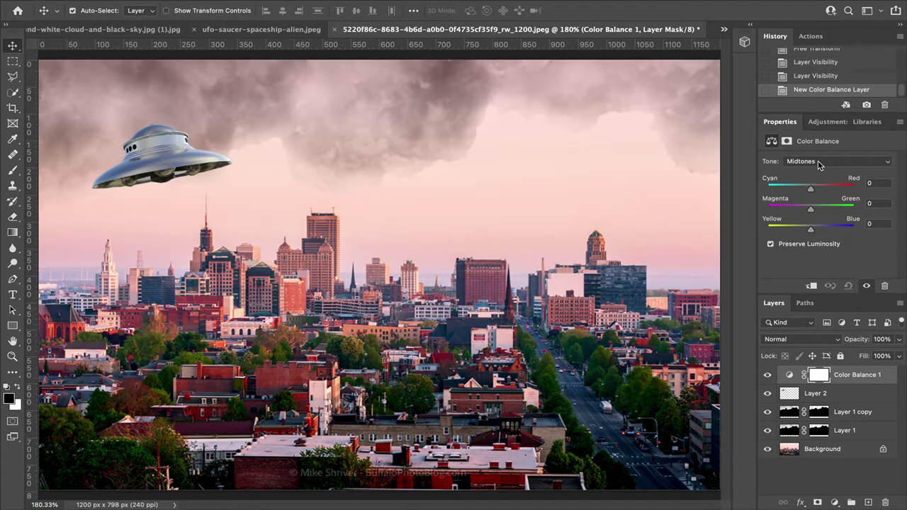
pyautogui.click(819, 165)
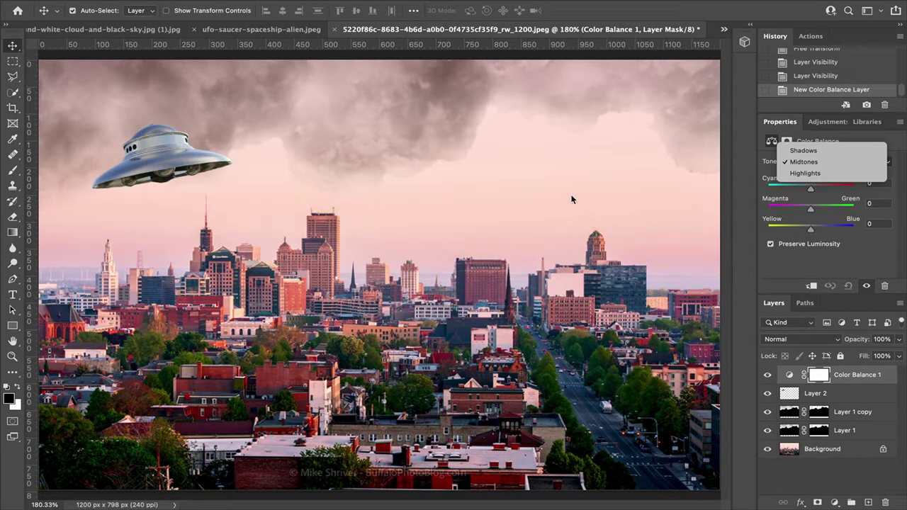
pyautogui.click(850, 257)
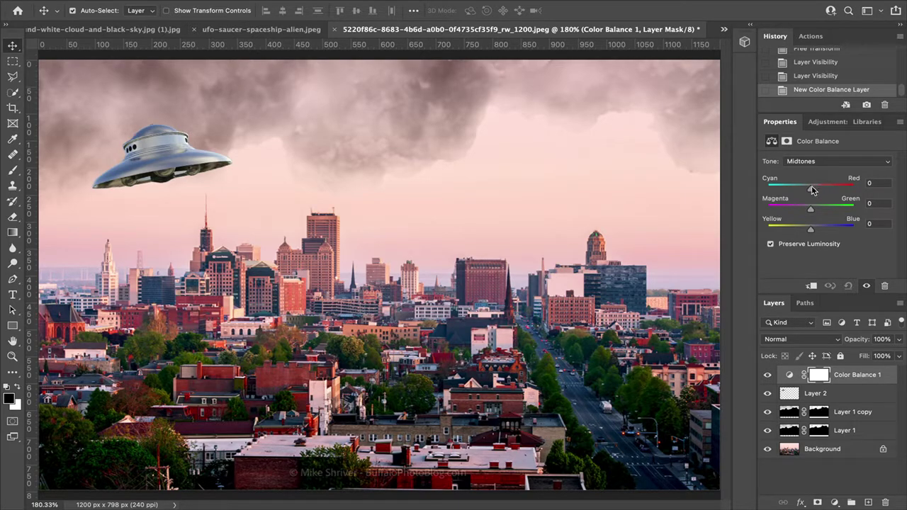
# Set the Midtones color balance to Cyan–Red +17, Magenta–Green -10 and Yellow–Blue -17, and compare the image with and without it.
pyautogui.moveTo(812, 189); pyautogui.dragTo(819, 191)
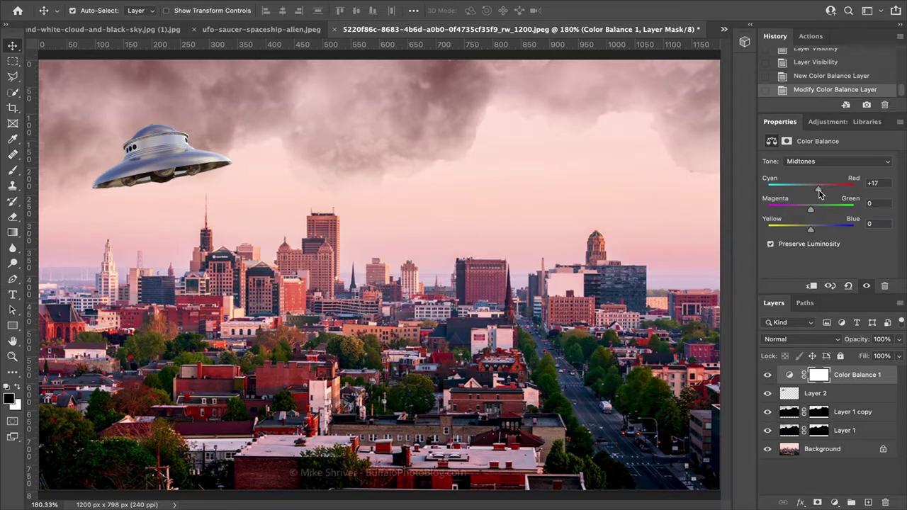
pyautogui.moveTo(812, 214); pyautogui.dragTo(808, 215)
pyautogui.moveTo(813, 231); pyautogui.dragTo(810, 231)
pyautogui.moveTo(801, 228); pyautogui.dragTo(803, 230)
pyautogui.click(765, 374)
pyautogui.click(766, 374)
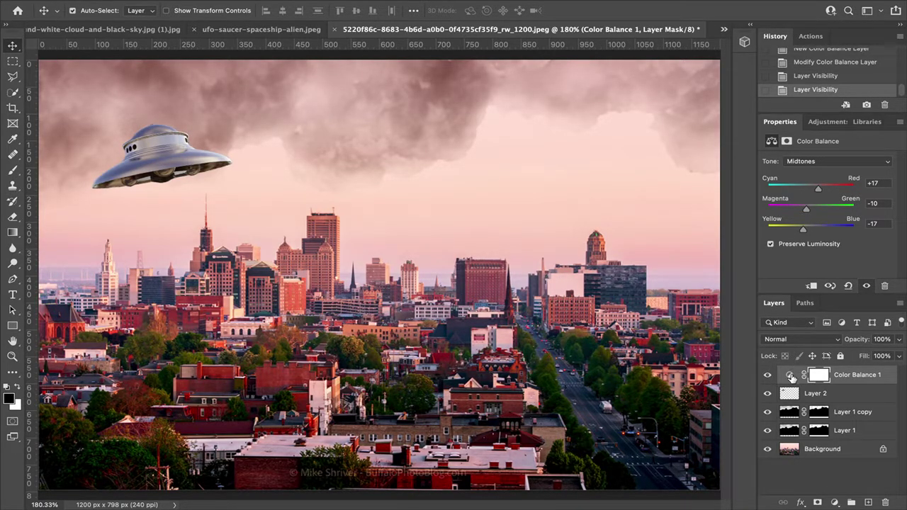
# Compare the image with and without the Color Balance adjustment, and clip that adjustment to the saucer layer.
pyautogui.click(767, 375)
pyautogui.click(767, 374)
pyautogui.click(767, 375)
pyautogui.click(768, 376)
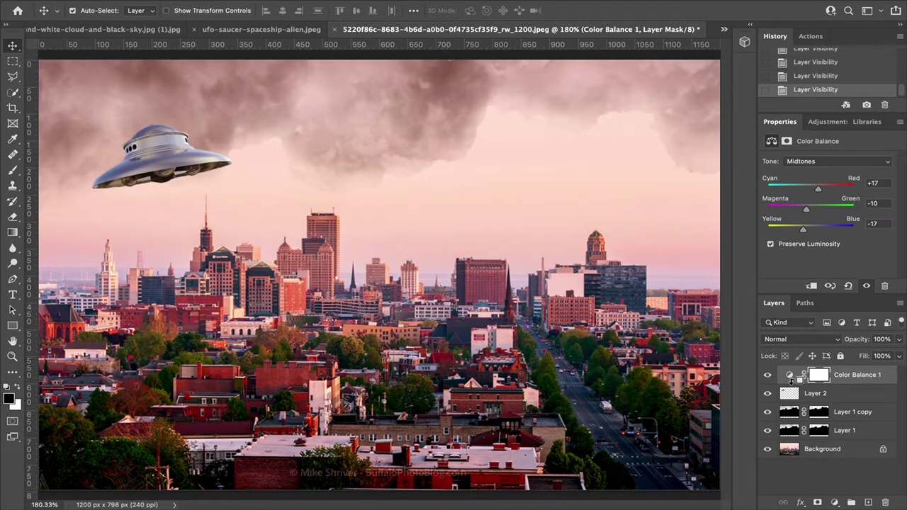
pyautogui.keyDown('alt'); pyautogui.click(791, 381); pyautogui.keyUp('alt')
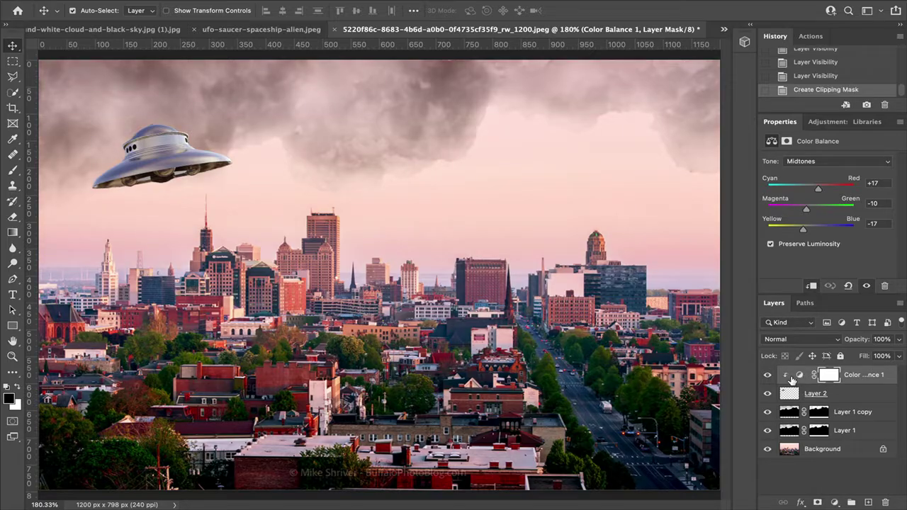
# Compare the saucer with the clipped Color Balance adjustment hidden and shown.
pyautogui.click(768, 375)
pyautogui.click(767, 375)
pyautogui.click(768, 375)
pyautogui.click(767, 375)
pyautogui.click(768, 374)
pyautogui.click(768, 375)
pyautogui.click(766, 378)
pyautogui.click(766, 377)
# In the clipped Color Balance layer, set Shadows to Cyan–Red +16 and Yellow–Blue -13, and shift Magenta–Green slightly toward magenta.
pyautogui.click(795, 395)
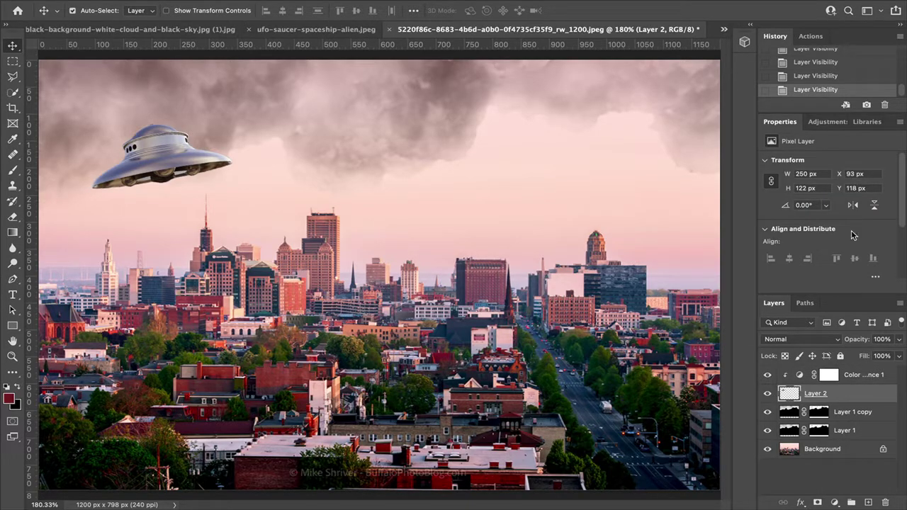
pyautogui.click(835, 125)
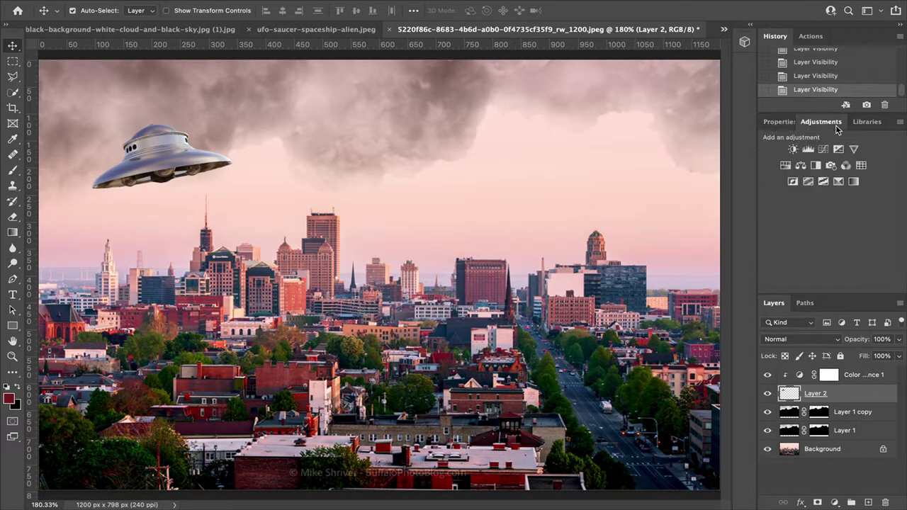
pyautogui.doubleClick(801, 376)
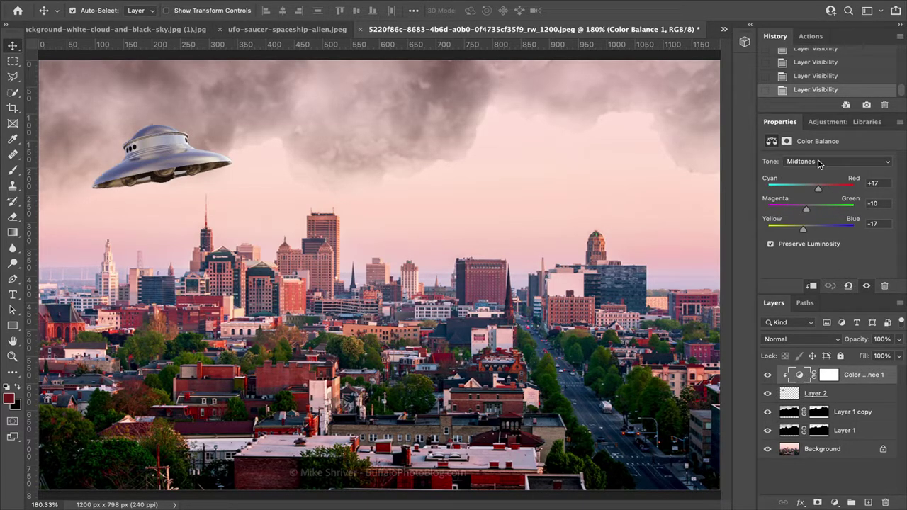
pyautogui.click(819, 161)
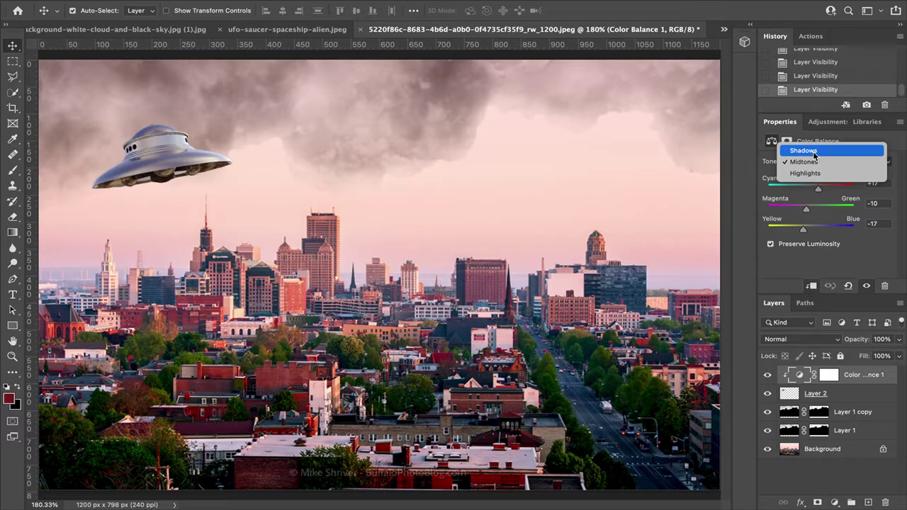
pyautogui.click(813, 151)
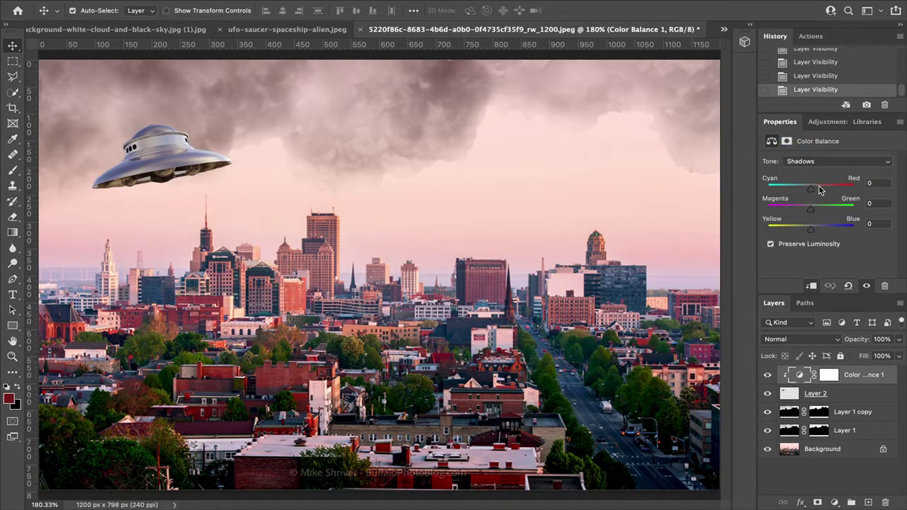
pyautogui.click(812, 189)
pyautogui.moveTo(812, 189); pyautogui.dragTo(818, 193)
pyautogui.moveTo(813, 232); pyautogui.dragTo(805, 231)
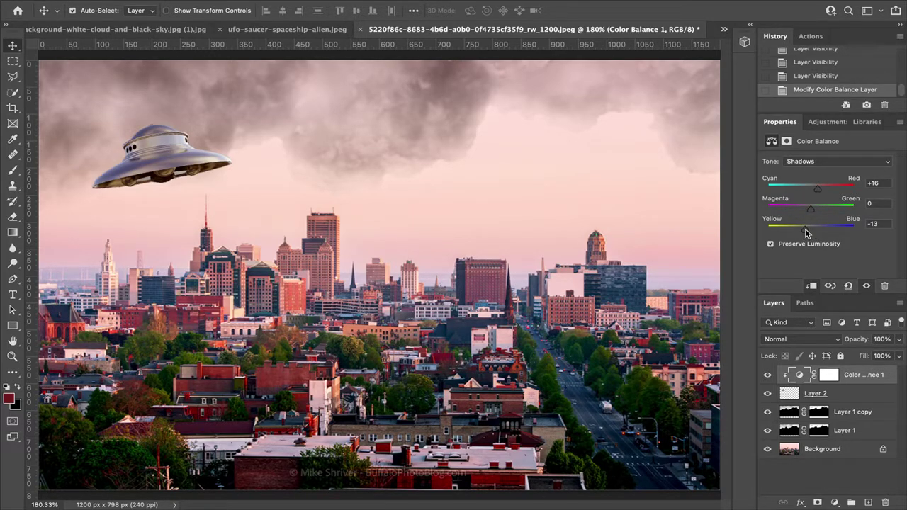
pyautogui.moveTo(811, 210); pyautogui.dragTo(809, 215)
# Set the Highlights color balance to Cyan–Red +7, Magenta–Green 0 and Yellow–Blue -3, and compare the saucer with and without the adjustment.
pyautogui.click(822, 161)
pyautogui.click(811, 185)
pyautogui.moveTo(813, 233); pyautogui.dragTo(811, 234)
pyautogui.moveTo(812, 190); pyautogui.dragTo(815, 191)
pyautogui.moveTo(811, 210); pyautogui.dragTo(813, 212)
pyautogui.click(880, 203)
pyautogui.write('0')
pyautogui.click(768, 375)
pyautogui.click(770, 377)
pyautogui.click(770, 376)
pyautogui.click(770, 377)
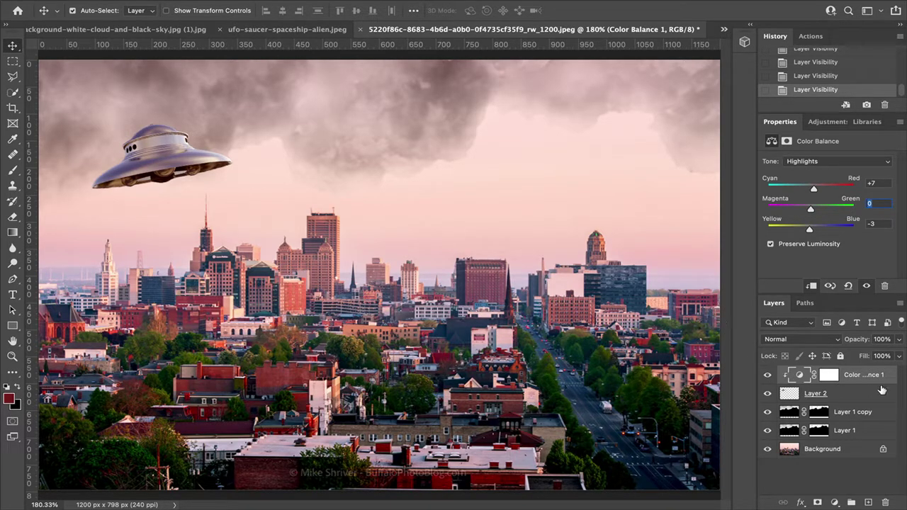
# Add a new empty layer above the Color Balance adjustment and set the Gradient tool to a linear gradient.
pyautogui.click(868, 502)
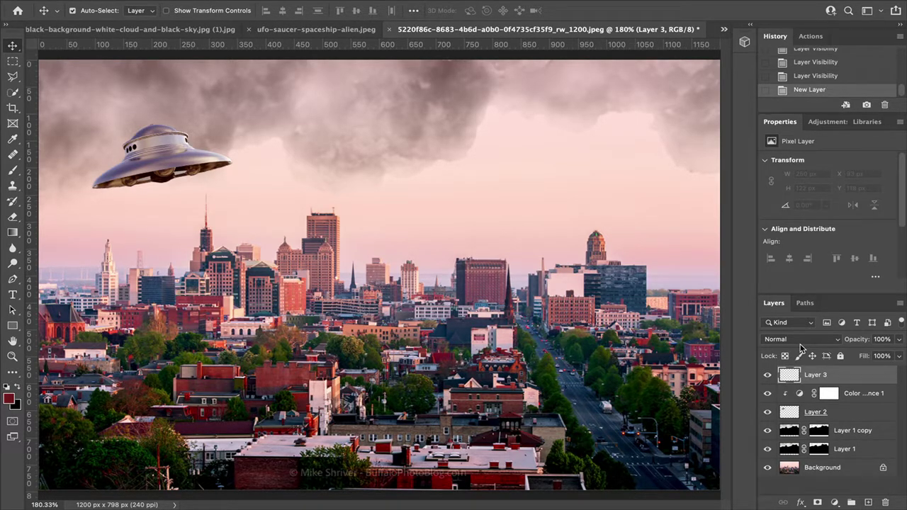
pyautogui.click(13, 233)
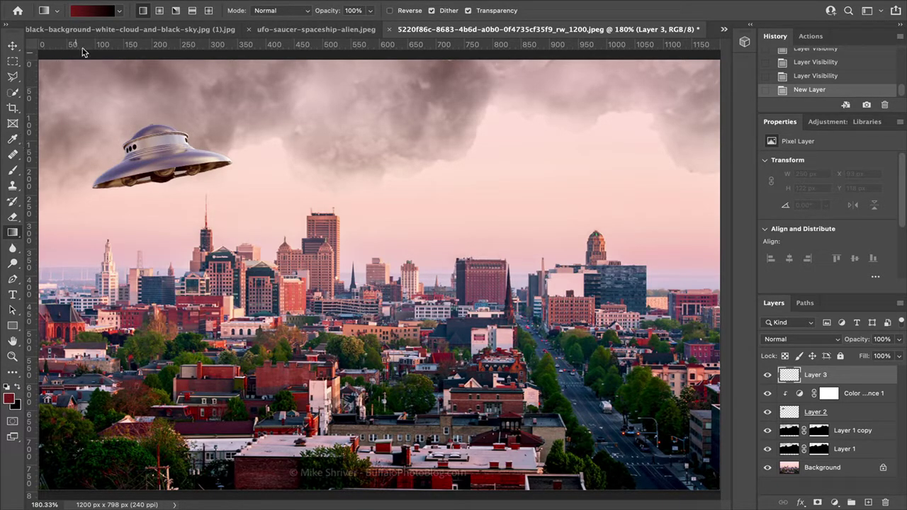
pyautogui.click(119, 12)
pyautogui.click(120, 14)
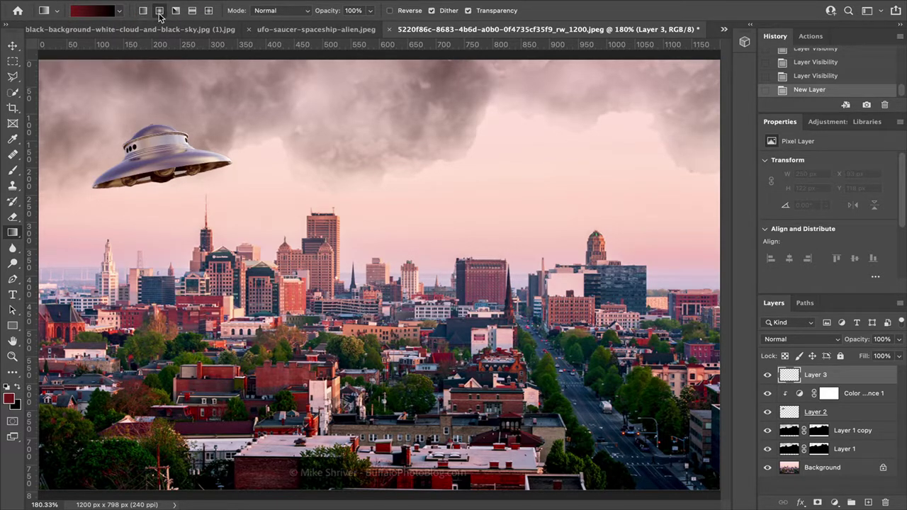
pyautogui.click(175, 11)
pyautogui.click(143, 11)
# Set the gradient colors to a very dark maroon foreground and a pale yellow edebb4 background.
pyautogui.click(9, 399)
pyautogui.click(347, 349)
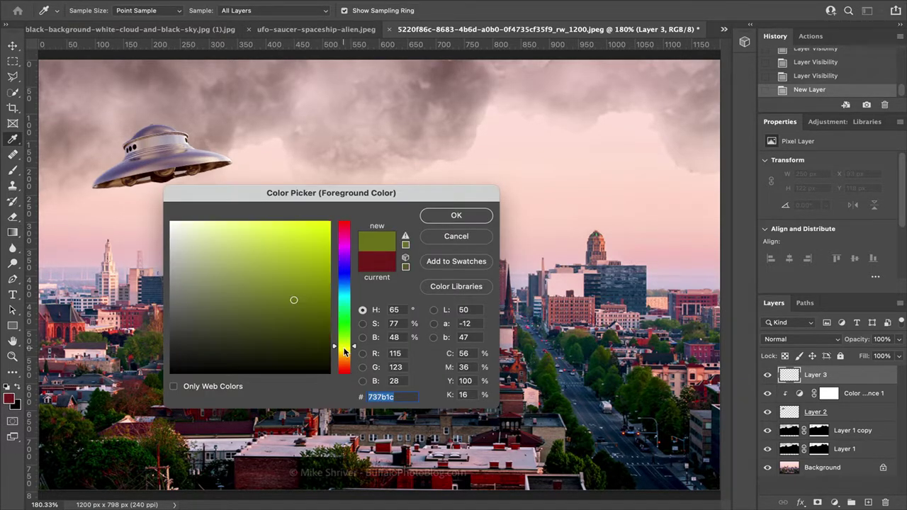
pyautogui.moveTo(220, 224)
pyautogui.mouseDown()
pyautogui.moveTo(205, 208)
pyautogui.moveTo(208, 231)
pyautogui.mouseUp()
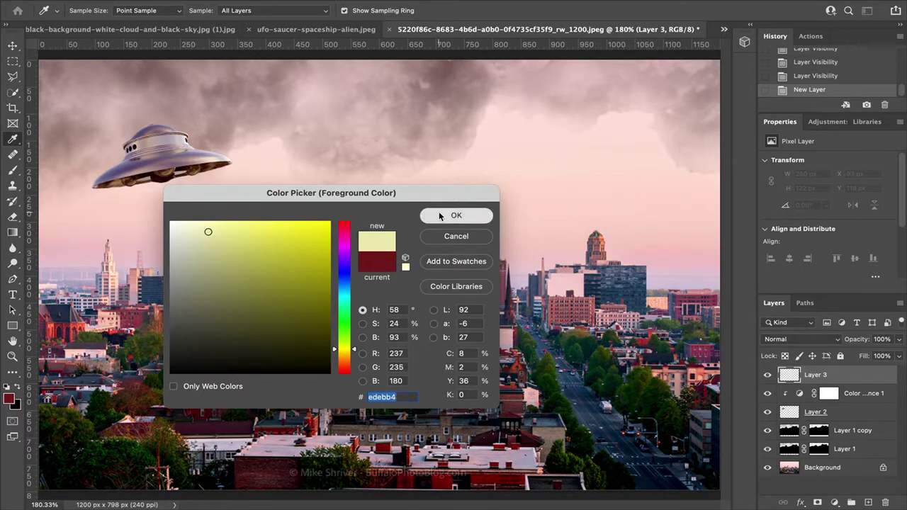
pyautogui.click(447, 216)
pyautogui.click(19, 387)
pyautogui.click(11, 399)
pyautogui.moveTo(260, 306)
pyautogui.mouseDown()
pyautogui.moveTo(229, 342)
pyautogui.moveTo(244, 342)
pyautogui.mouseUp()
pyautogui.click(457, 215)
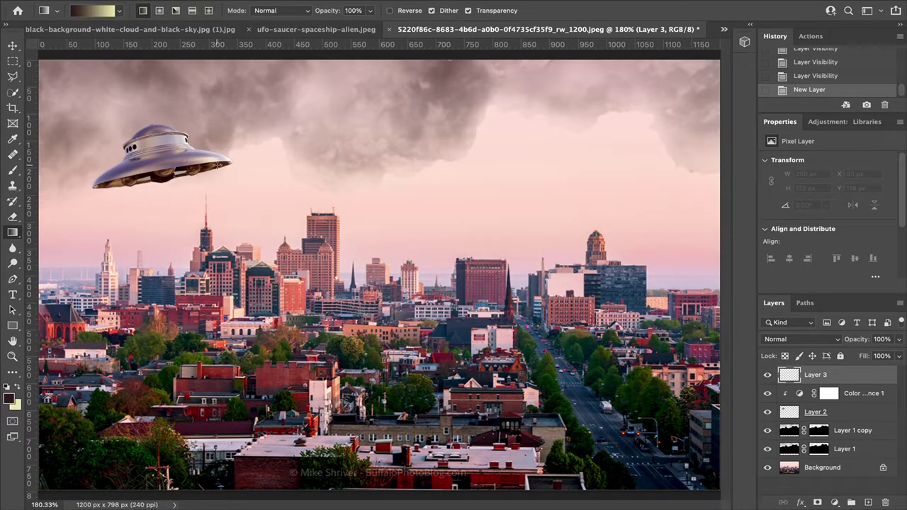
# Try a linear gradient across the new layer clipped to the saucer, and undo both the clipping and the gradient.
pyautogui.moveTo(212, 167); pyautogui.dragTo(135, 155)
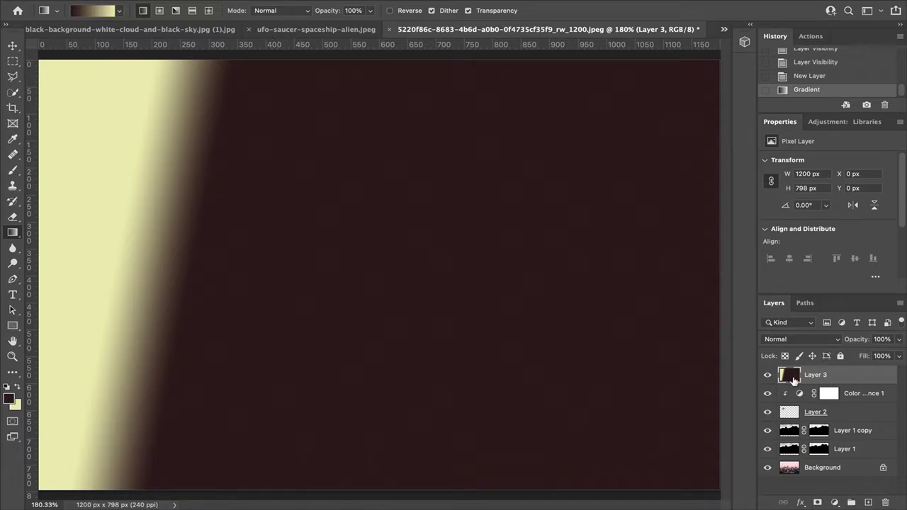
pyautogui.keyDown('alt'); pyautogui.click(794, 383); pyautogui.keyUp('alt')
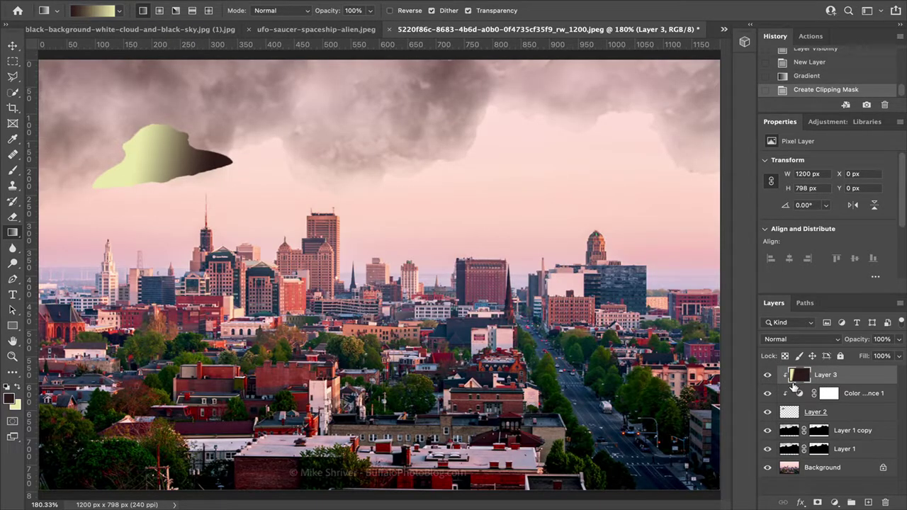
pyautogui.hotkey('ctrl', 'z')
pyautogui.hotkey('ctrl', 'z')
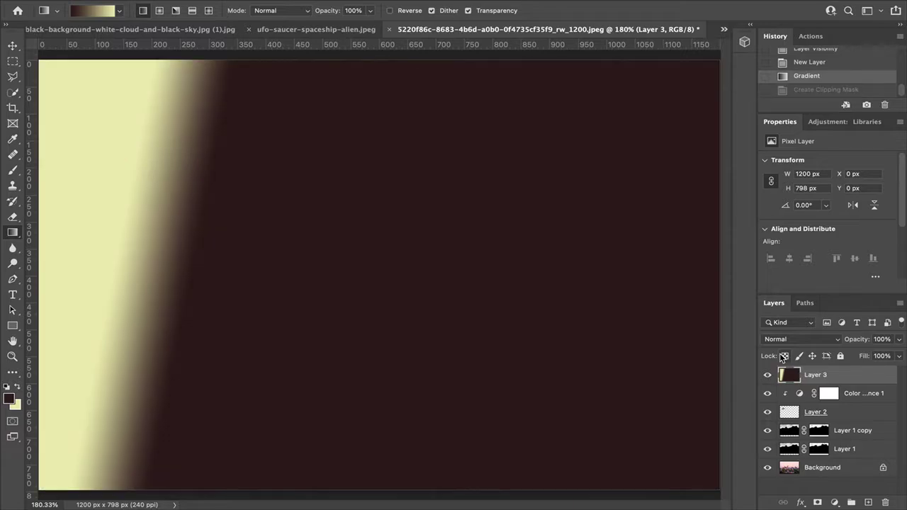
# Load the saucer's outline from Layer 2 as a selection and make the empty Layer 3 active.
pyautogui.click(785, 413)
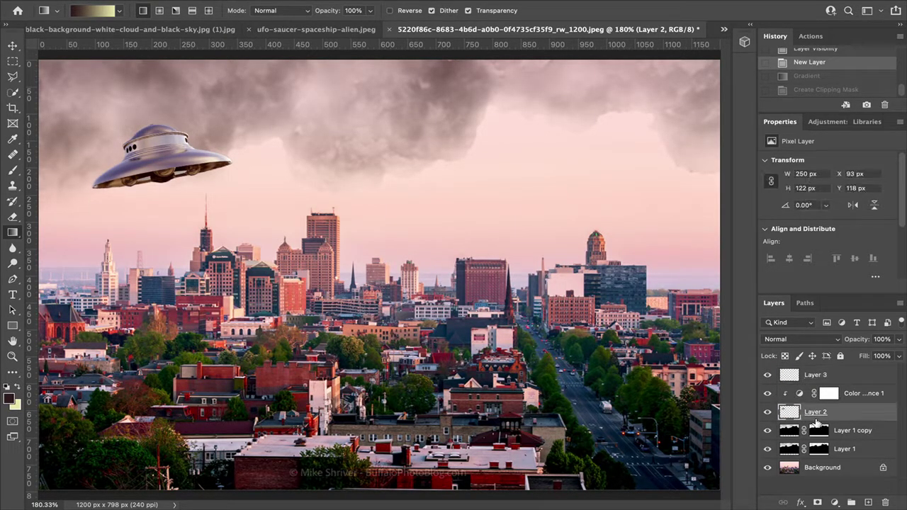
pyautogui.keyDown('ctrl'); pyautogui.click(787, 416); pyautogui.keyUp('ctrl')
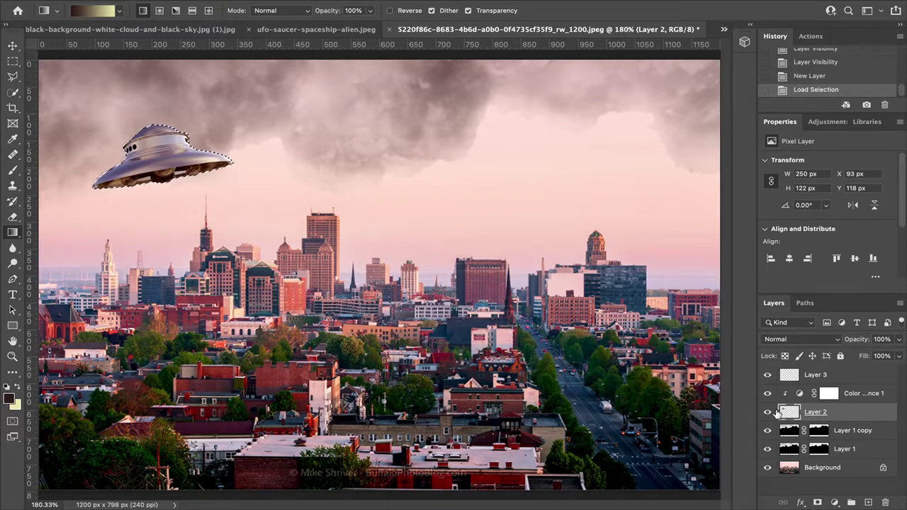
pyautogui.hotkey('ctrl', 'd')
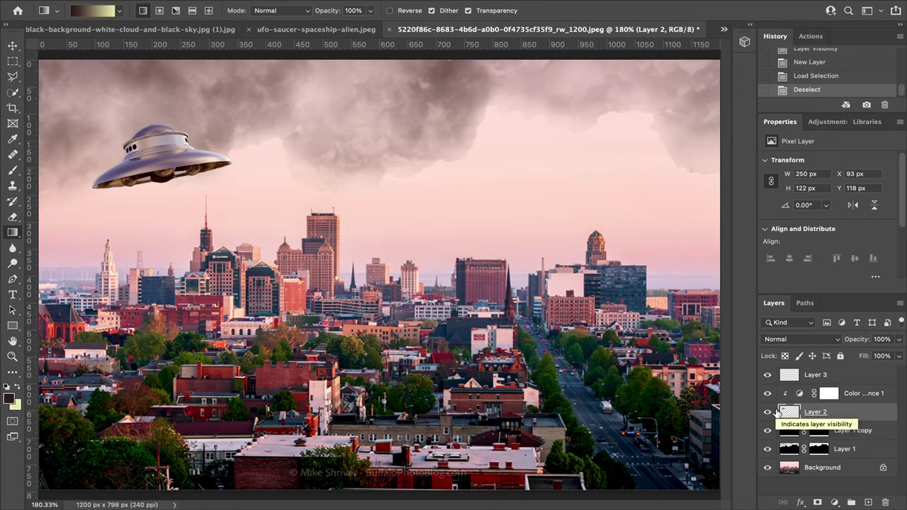
pyautogui.keyDown('ctrl'); pyautogui.click(788, 414); pyautogui.keyUp('ctrl')
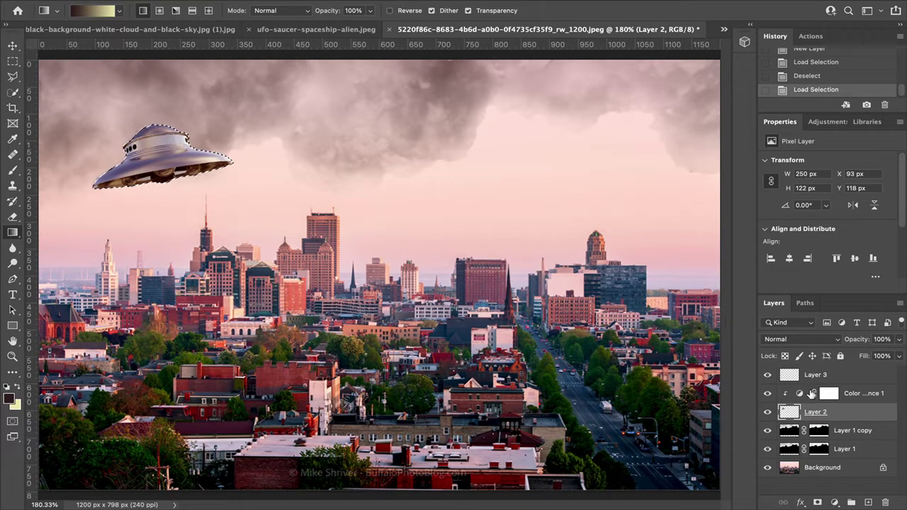
pyautogui.click(785, 376)
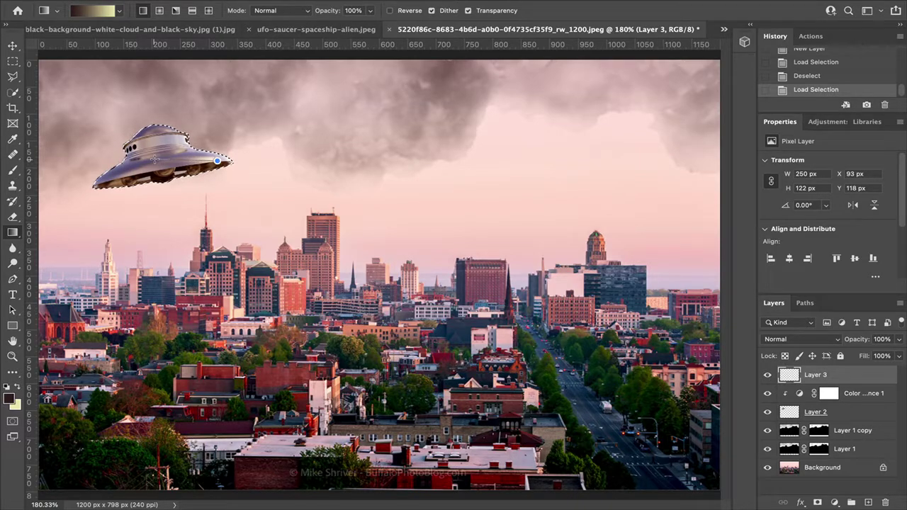
# Swap the foreground and background colors so pale yellow comes first, trying and undoing test gradients across the saucer selection.
pyautogui.moveTo(218, 161); pyautogui.dragTo(155, 159)
pyautogui.hotkey('ctrl', 'z')
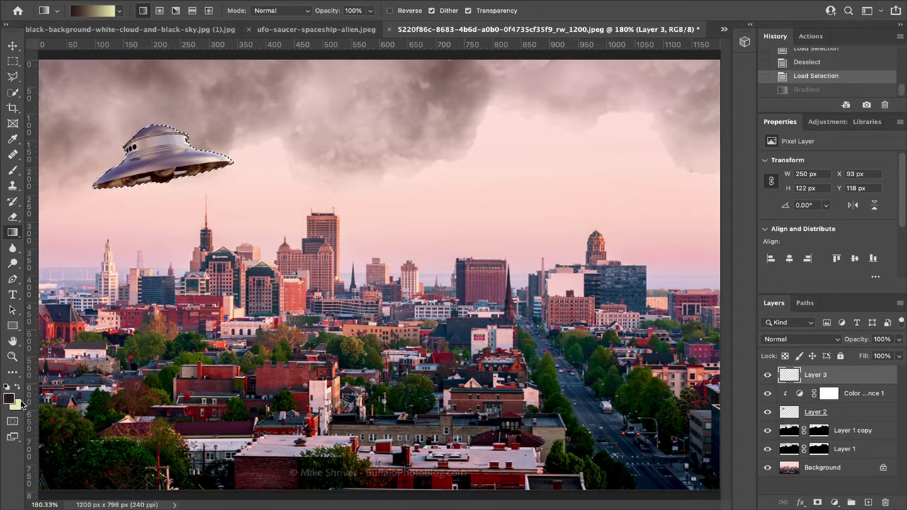
pyautogui.click(19, 388)
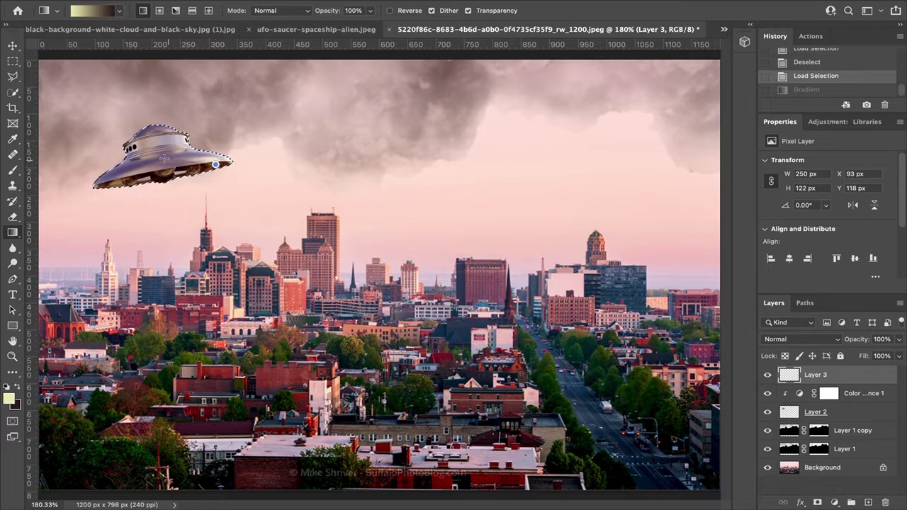
pyautogui.moveTo(215, 164); pyautogui.dragTo(143, 156)
pyautogui.hotkey('ctrl', 'z')
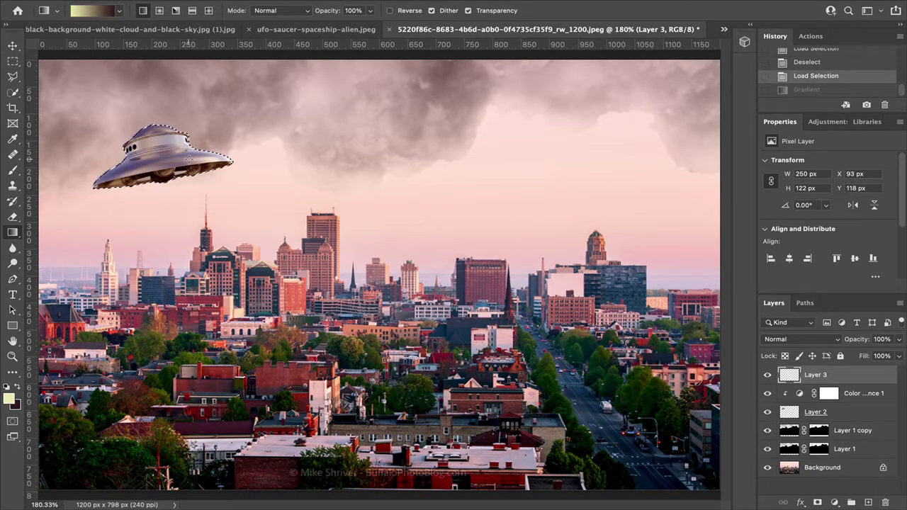
pyautogui.moveTo(204, 160); pyautogui.dragTo(156, 150)
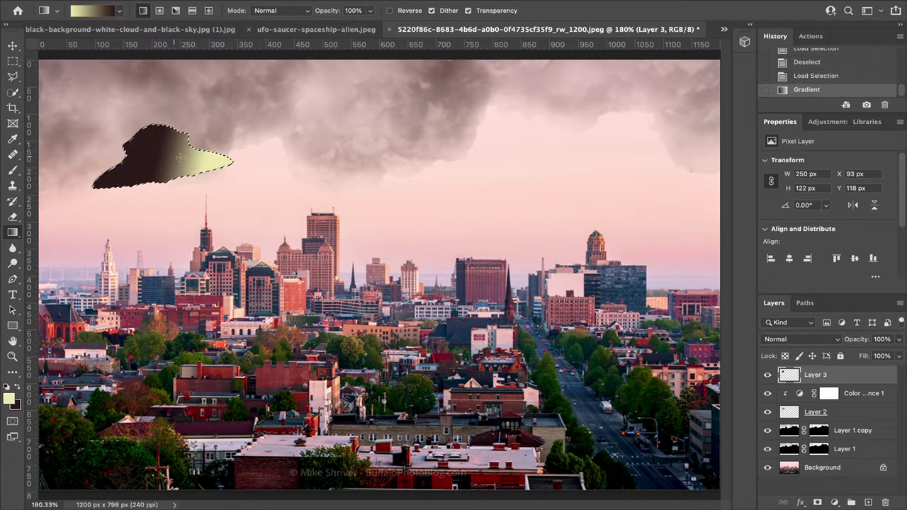
pyautogui.hotkey('ctrl', 'z')
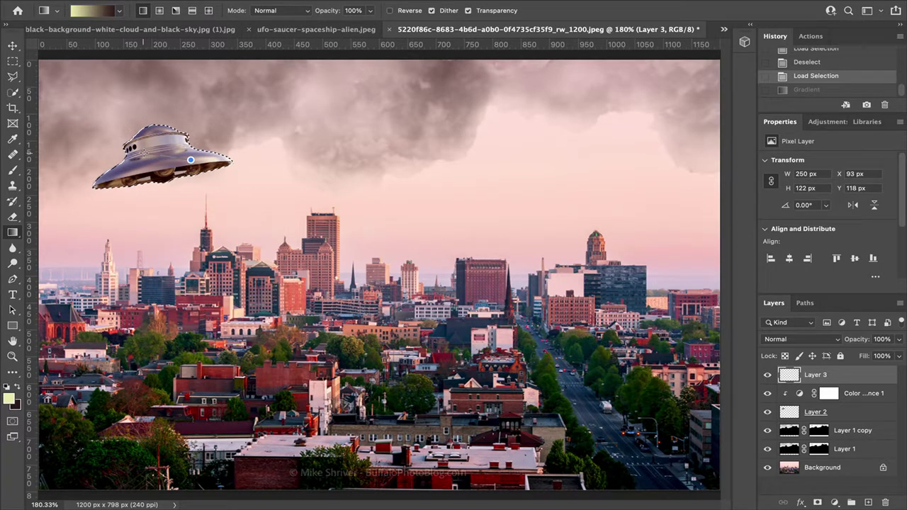
# Fill the saucer selection on Layer 3 with a linear gradient from pale yellow at its right side to dark maroon at its left.
pyautogui.moveTo(191, 160); pyautogui.dragTo(144, 153)
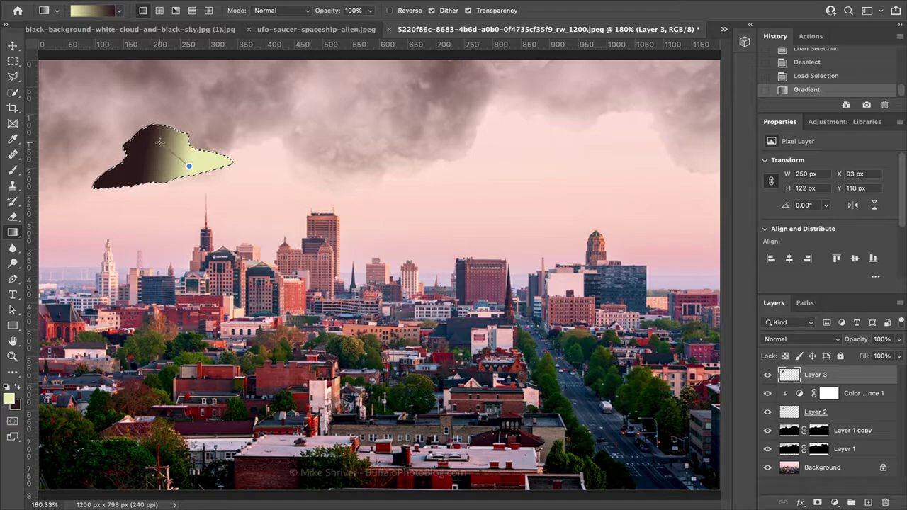
pyautogui.moveTo(160, 142); pyautogui.dragTo(158, 144)
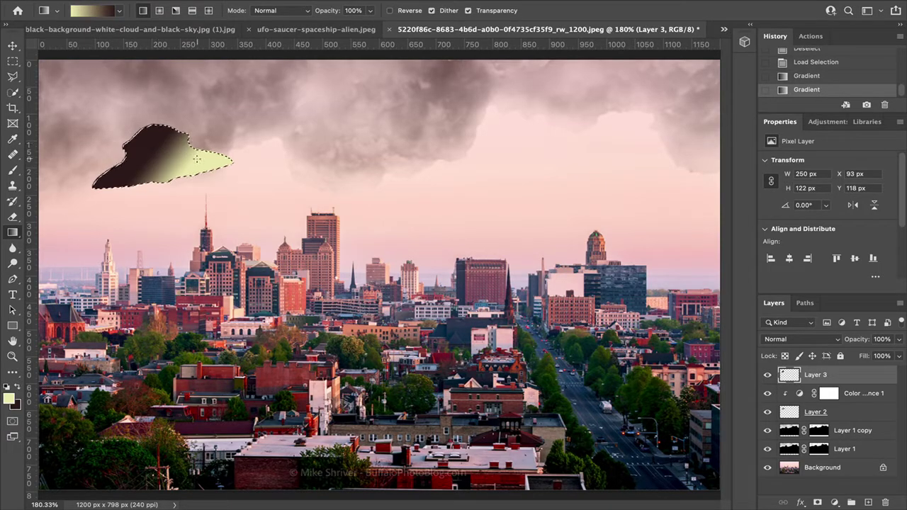
pyautogui.hotkey('ctrl', 'z')
pyautogui.moveTo(165, 148); pyautogui.dragTo(145, 148)
pyautogui.press('super+z')
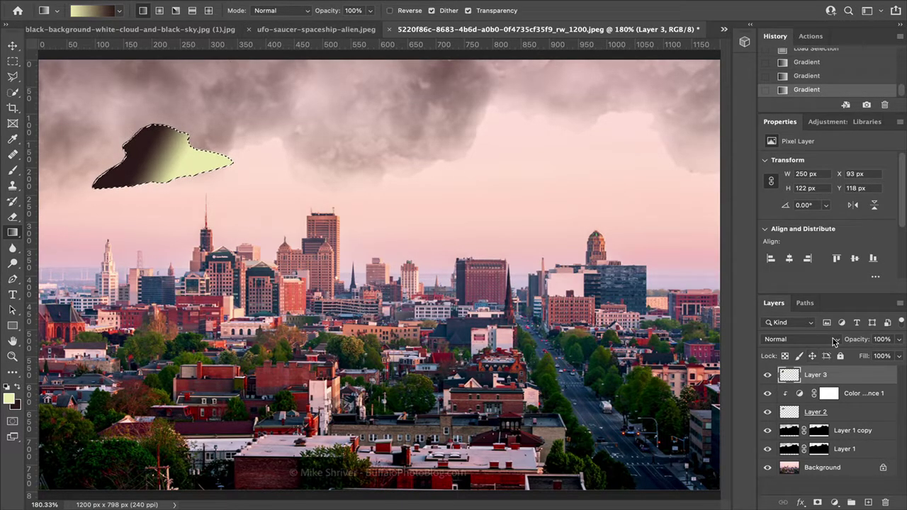
# Set the gradient layer's blend mode to Overlay and its opacity to 53%, and compare the saucer with and without it.
pyautogui.click(836, 342)
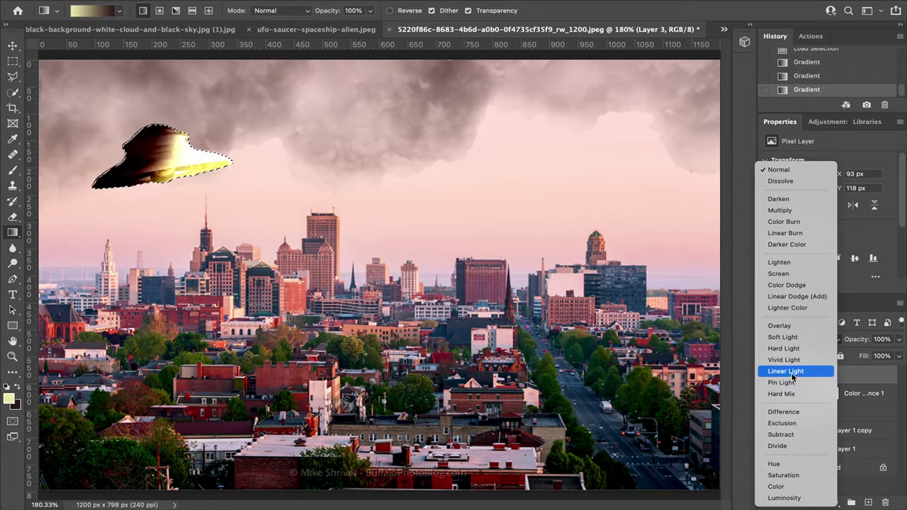
pyautogui.click(790, 331)
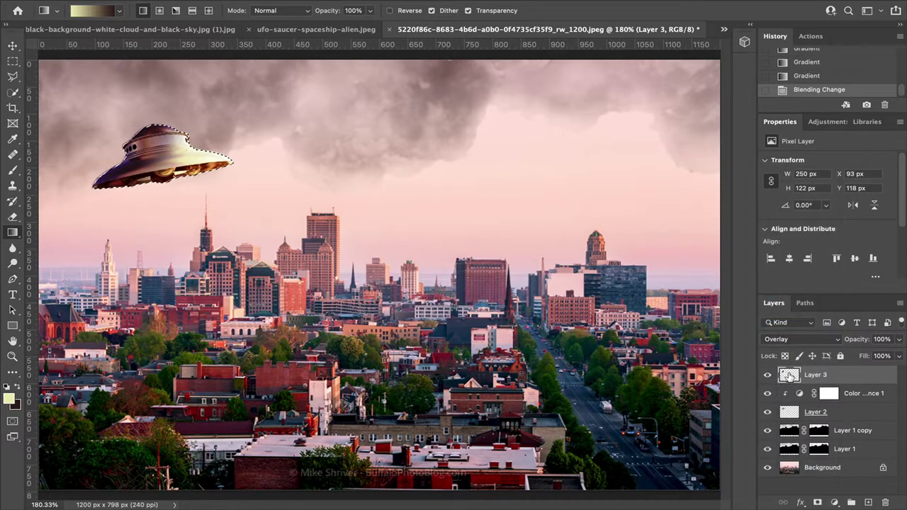
pyautogui.moveTo(899, 341); pyautogui.dragTo(871, 356)
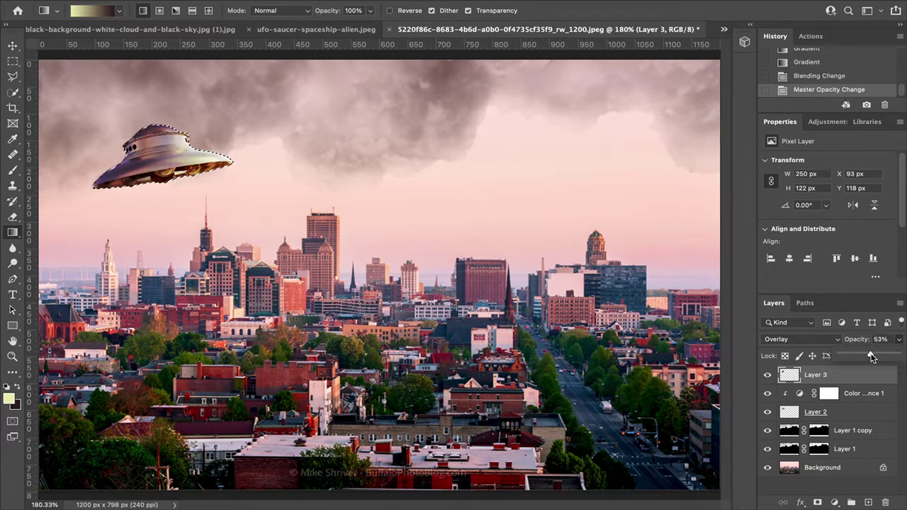
pyautogui.click(768, 375)
pyautogui.click(768, 375)
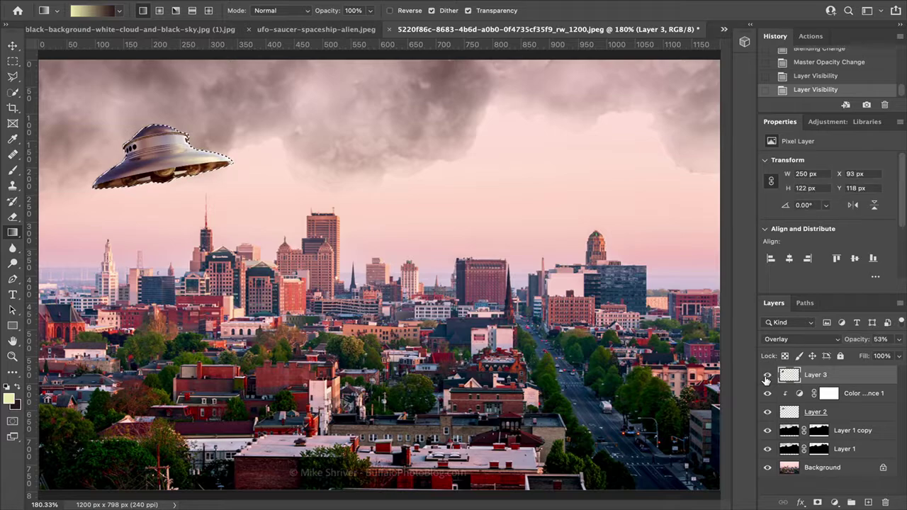
# Check the saucer with Layer 3's visibility, deselect the saucer, and add a new empty layer above Layer 3.
pyautogui.click(766, 376)
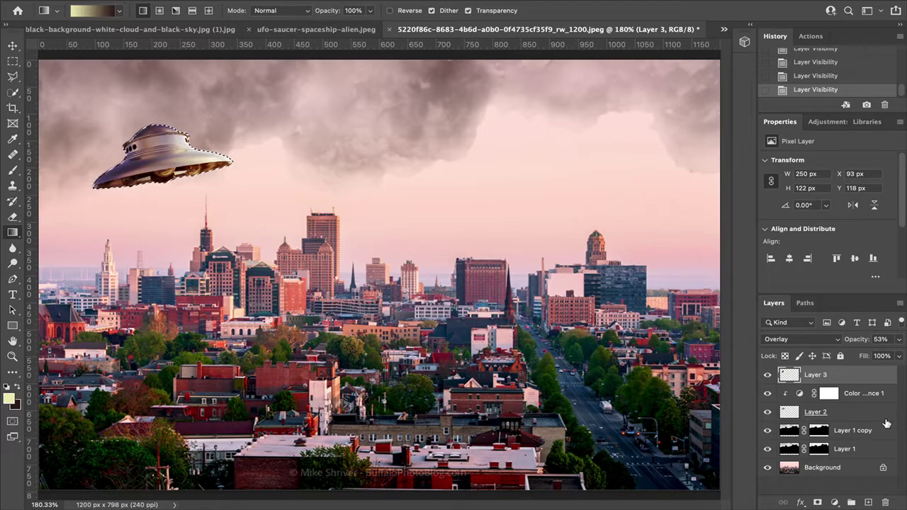
pyautogui.hotkey('ctrl', 'd')
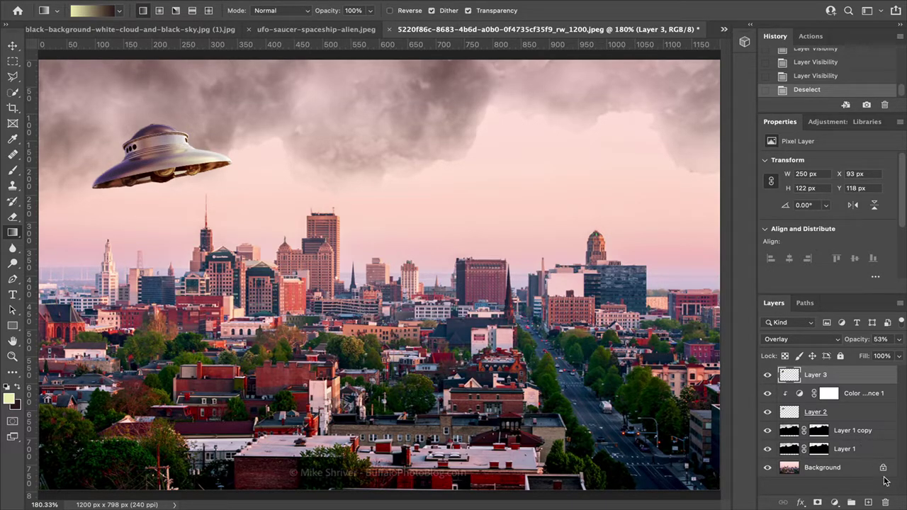
pyautogui.click(869, 502)
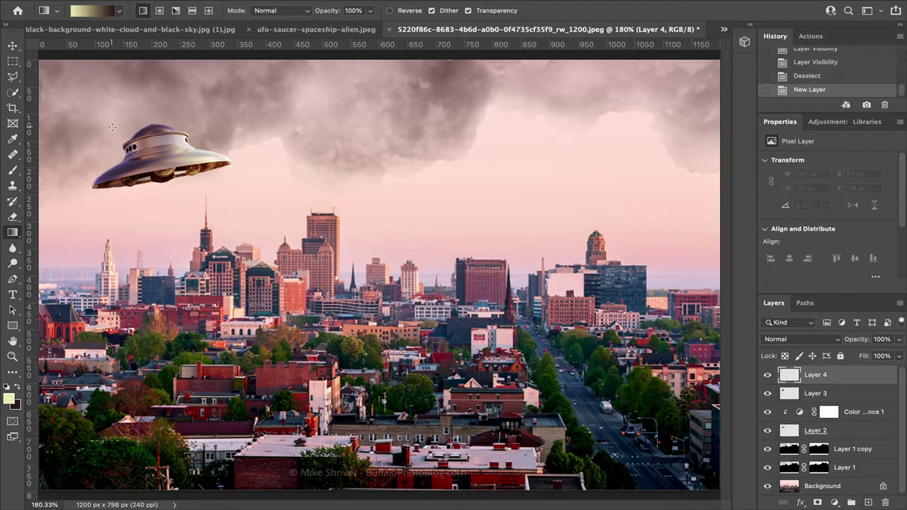
# Fill the new Layer 4 with 50% gray and set its blend mode to Overlay.
pyautogui.click(125, 1)
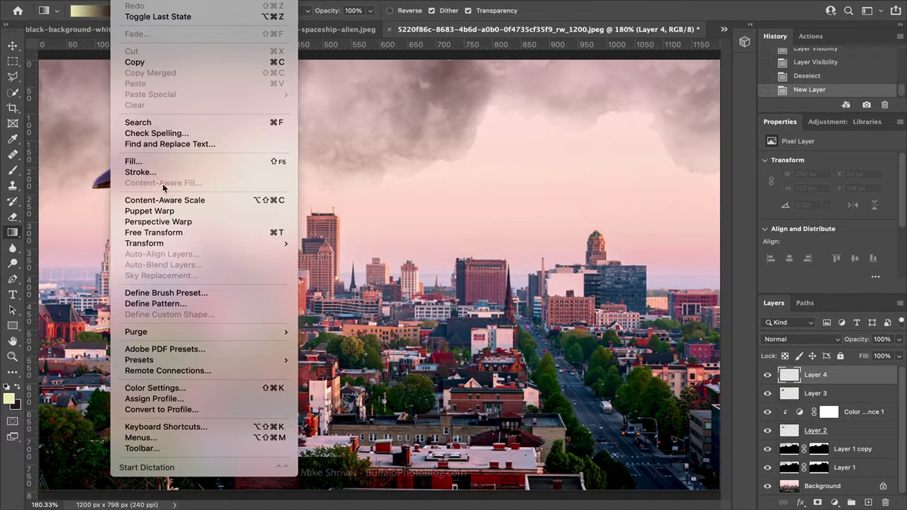
pyautogui.click(163, 161)
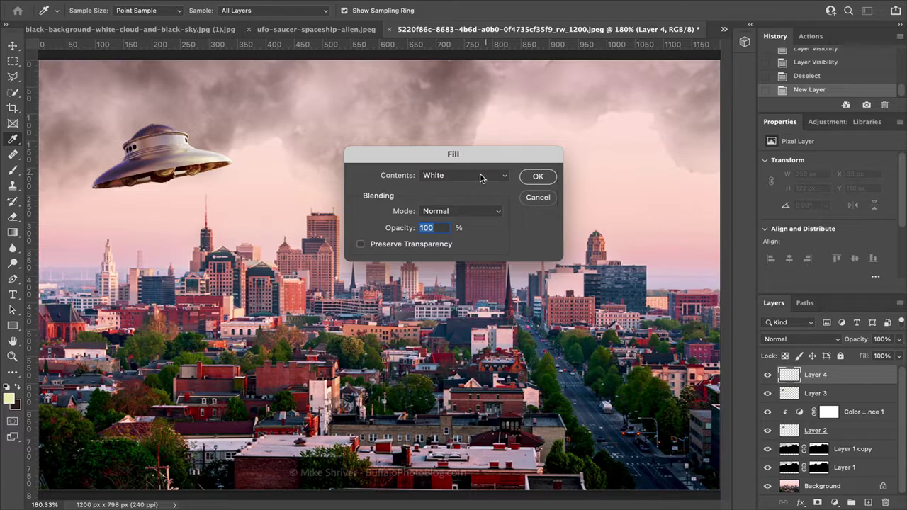
pyautogui.click(481, 177)
pyautogui.click(472, 165)
pyautogui.click(533, 177)
pyautogui.press('g')
pyautogui.click(815, 340)
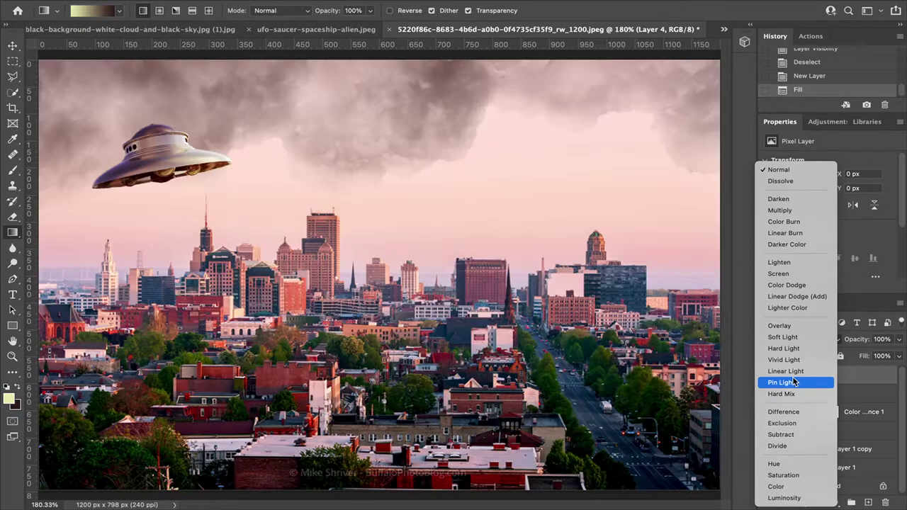
pyautogui.click(780, 327)
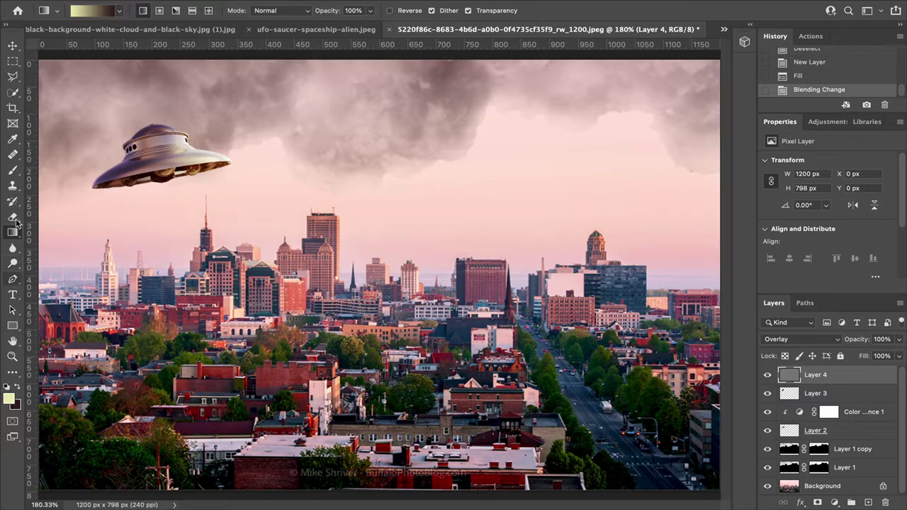
# Activate the Brush tool and set its foreground color to black and its background color to white.
pyautogui.click(12, 170)
pyautogui.click(13, 400)
pyautogui.moveTo(206, 231); pyautogui.dragTo(147, 188)
pyautogui.click(432, 216)
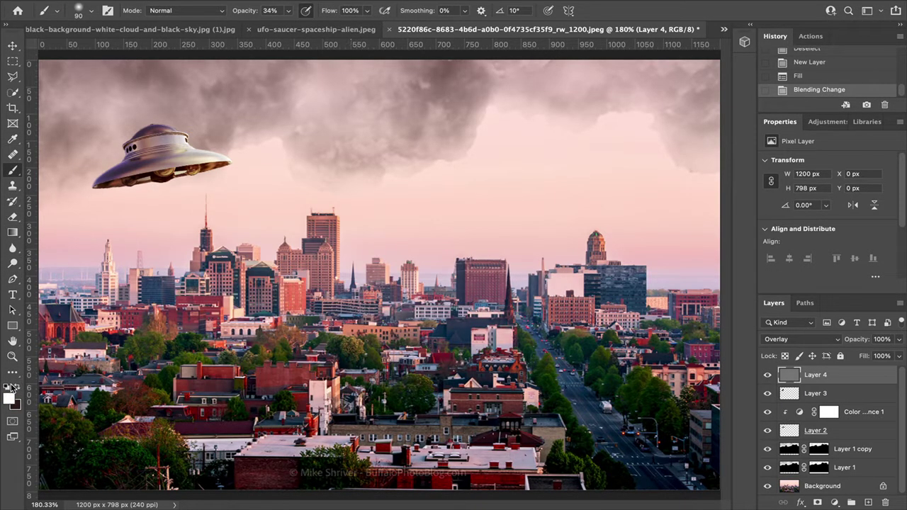
pyautogui.click(19, 389)
pyautogui.click(9, 398)
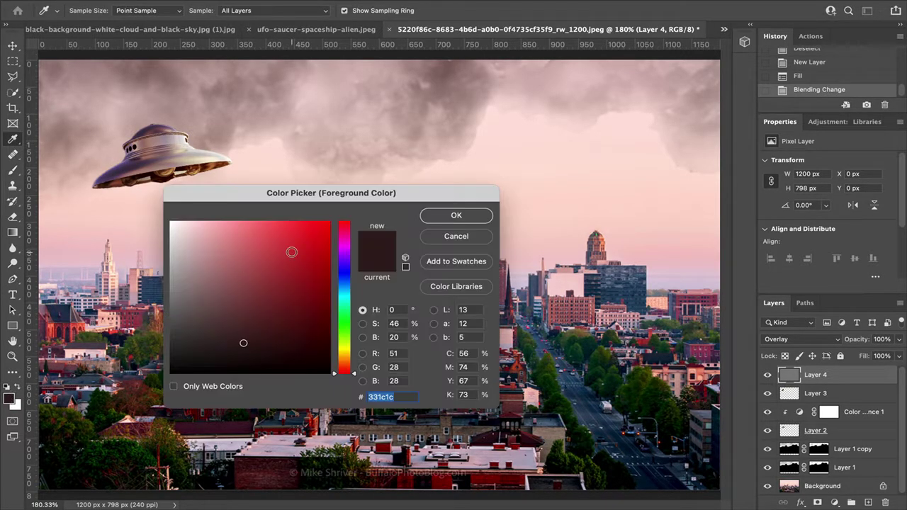
pyautogui.click(448, 215)
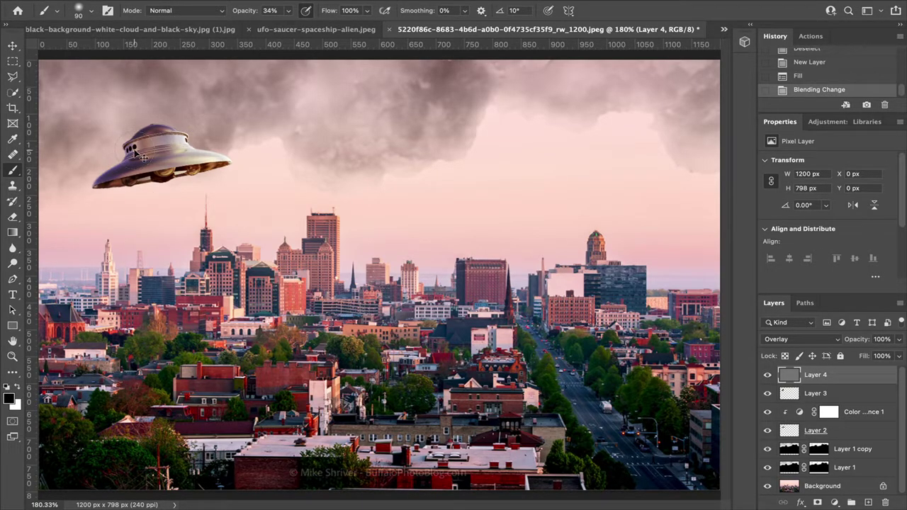
# Frame the saucer at 400% and lower the brush opacity to 10%.
pyautogui.press('super+plus')
pyautogui.press('super+plus')
pyautogui.press('super+plus')
pyautogui.moveTo(203, 226); pyautogui.dragTo(233, 250)
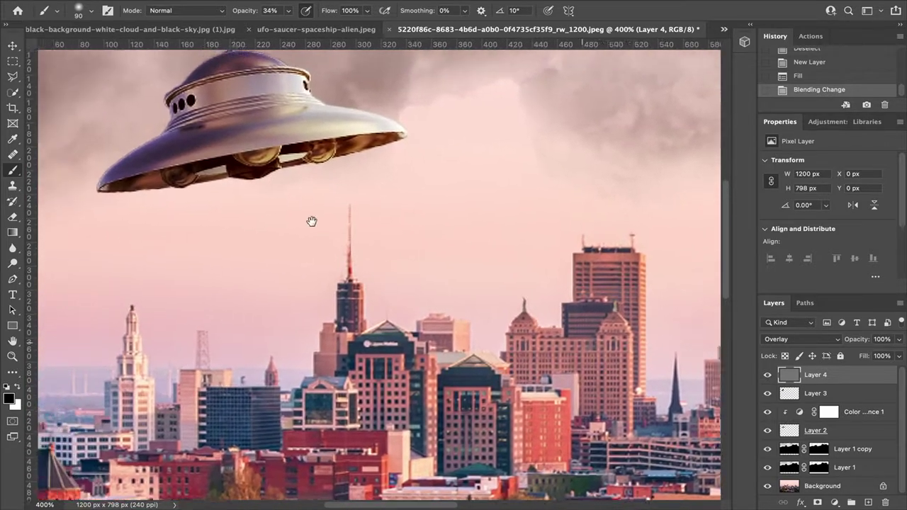
pyautogui.press('[')
pyautogui.press('[')
pyautogui.press('[')
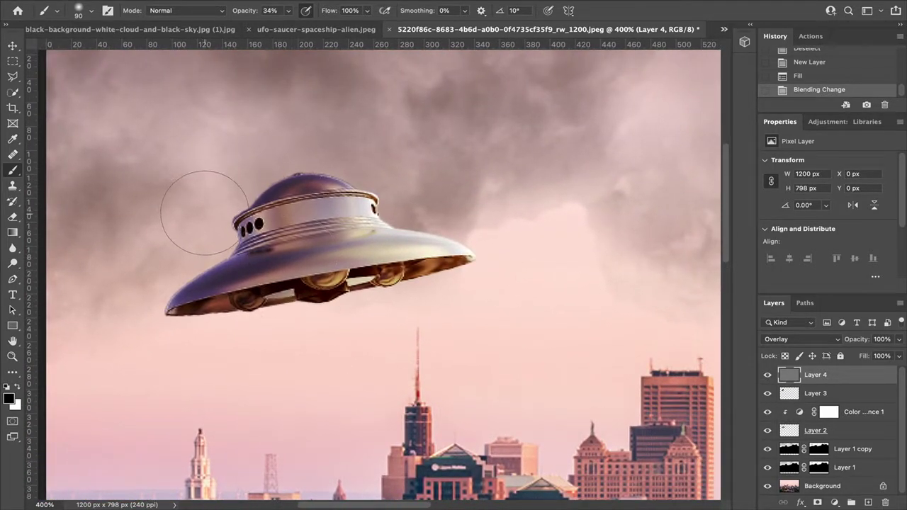
pyautogui.click(287, 12)
pyautogui.moveTo(281, 26); pyautogui.dragTo(274, 29)
pyautogui.click(231, 259)
# Try a black stroke along the left side of the saucer's dome with a 9-pixel brush, and undo it.
pyautogui.press('[')
pyautogui.press('[')
pyautogui.press('[')
pyautogui.press('[')
pyautogui.press('[')
pyautogui.press('[')
pyautogui.moveTo(268, 200)
pyautogui.mouseDown()
pyautogui.moveTo(306, 177)
pyautogui.moveTo(296, 182)
pyautogui.mouseUp()
pyautogui.hotkey('ctrl', 'z')
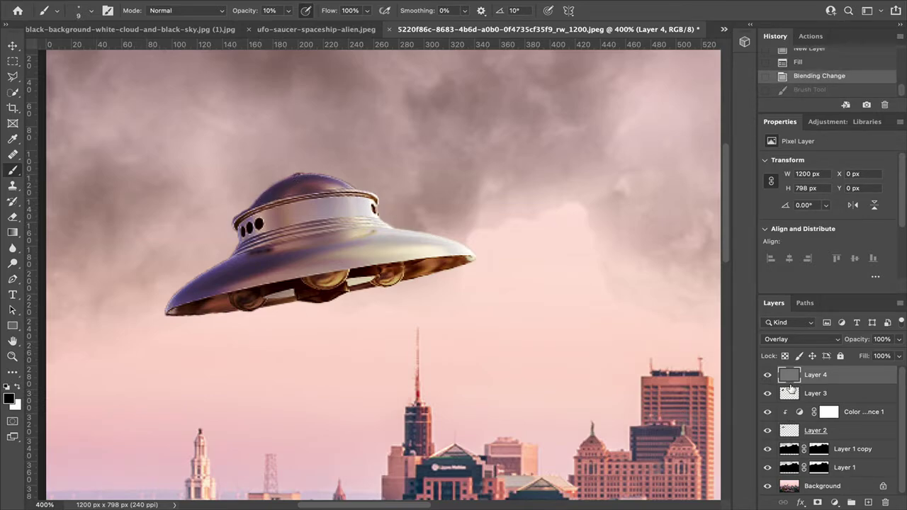
# Load the saucer's outline from Layer 3 as a selection and make Layer 4 active again.
pyautogui.keyDown('ctrl'); pyautogui.click(790, 382); pyautogui.keyUp('ctrl')
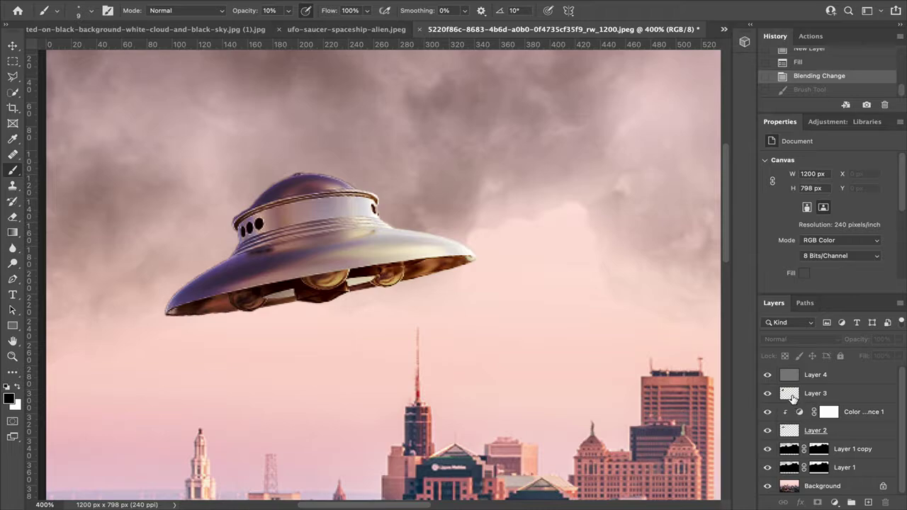
pyautogui.keyDown('ctrl'); pyautogui.click(793, 396); pyautogui.keyUp('ctrl')
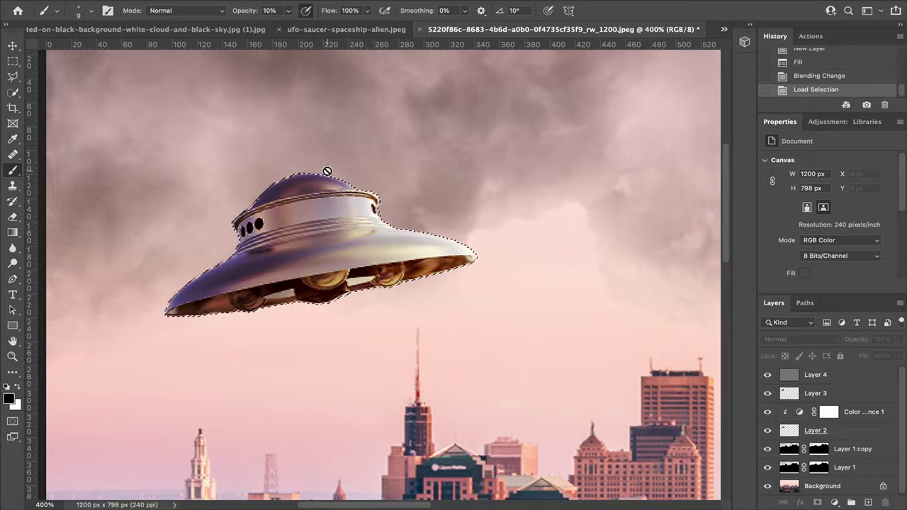
pyautogui.click(815, 374)
# Darken the saucer's left slope and lower left underside with a black 25-pixel brush, and undo the last stroke.
pyautogui.press(']')
pyautogui.press(']')
pyautogui.press(']')
pyautogui.press(']')
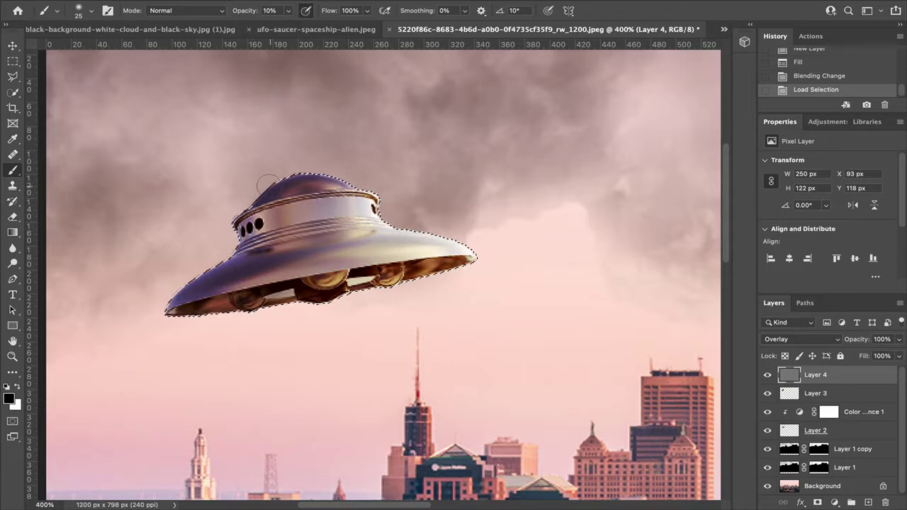
pyautogui.moveTo(246, 245); pyautogui.dragTo(204, 284)
pyautogui.moveTo(175, 316)
pyautogui.mouseDown()
pyautogui.moveTo(170, 324)
pyautogui.moveTo(204, 314)
pyautogui.mouseUp()
pyautogui.moveTo(205, 314); pyautogui.dragTo(240, 306)
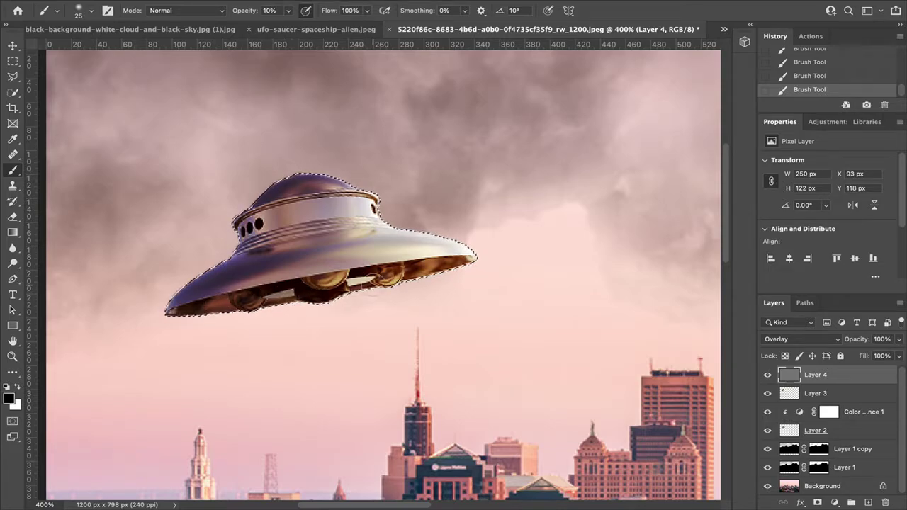
pyautogui.press('[')
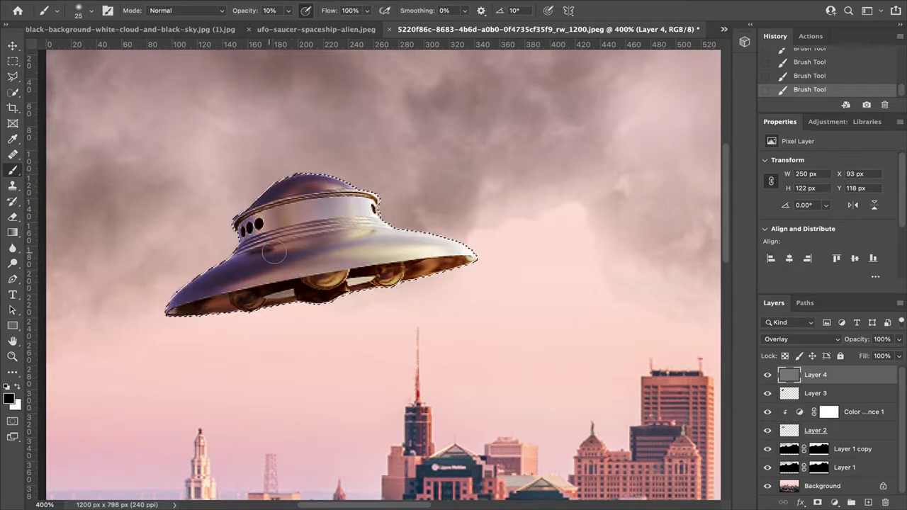
pyautogui.hotkey('ctrl', 'z')
# Darken the saucer's left rim with a black 9-pixel brush at 6% opacity after undoing a heavier stroke, and switch the foreground color to white.
pyautogui.press('[')
pyautogui.press('[')
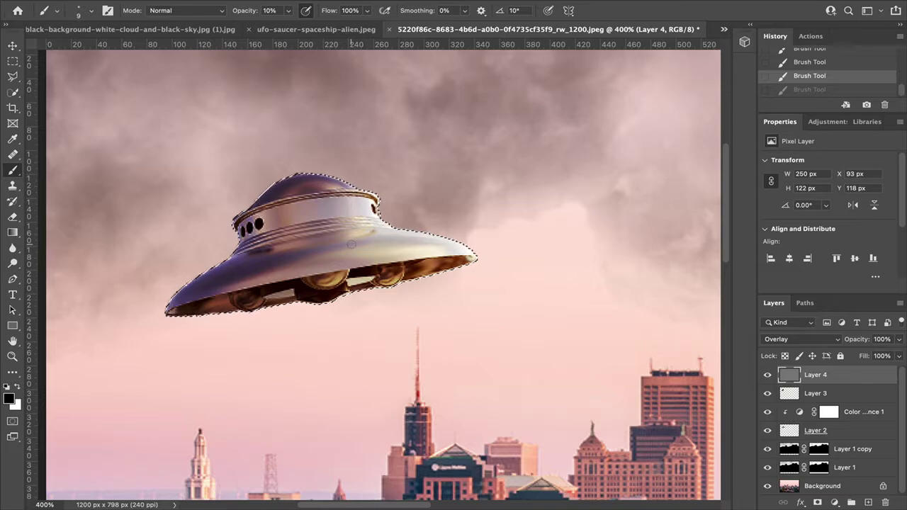
pyautogui.moveTo(256, 291); pyautogui.dragTo(186, 306)
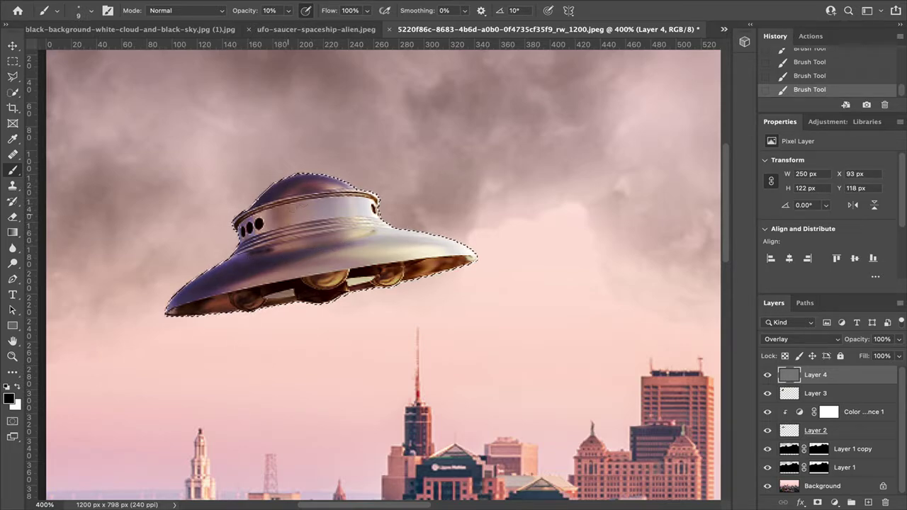
pyautogui.hotkey('ctrl', 'z')
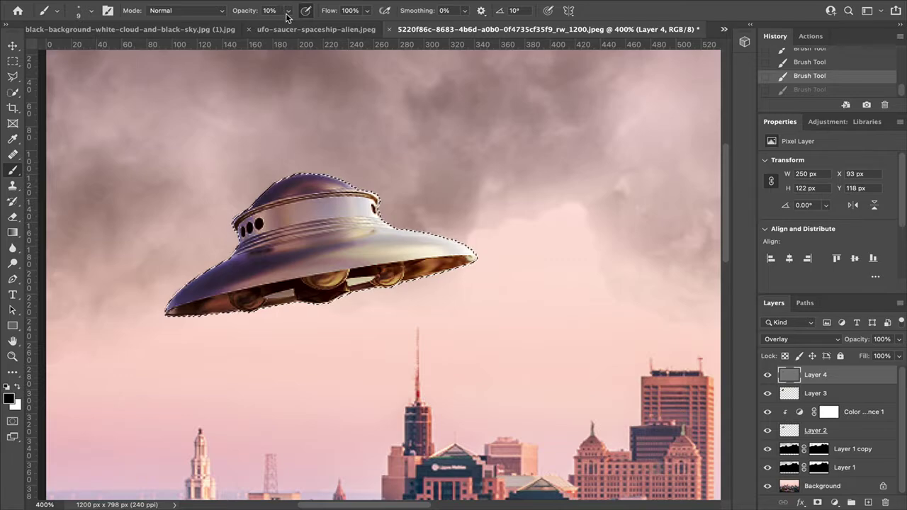
pyautogui.moveTo(285, 25); pyautogui.dragTo(284, 24)
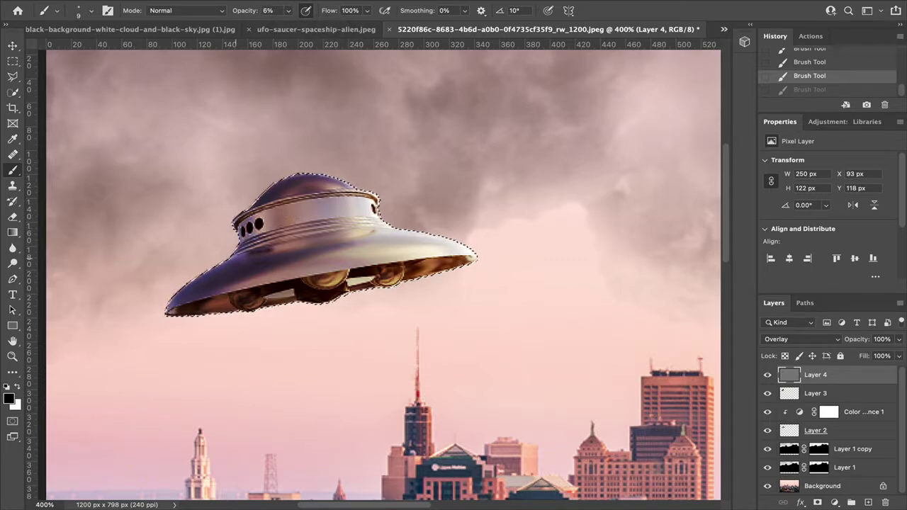
pyautogui.moveTo(214, 275); pyautogui.dragTo(185, 295)
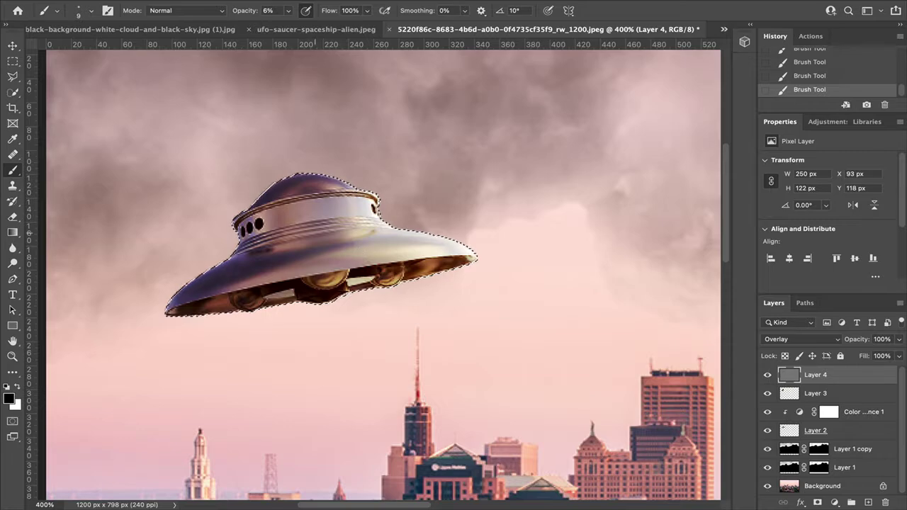
pyautogui.press('x')
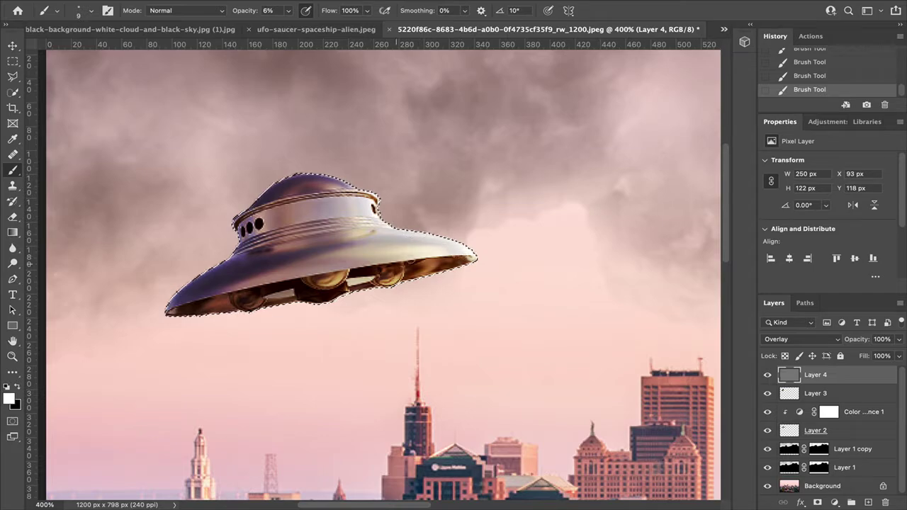
# Deselect the saucer and compare its shading with and without Layer 4, leaving the layer visible.
pyautogui.hotkey('ctrl', 'd')
pyautogui.click(768, 375)
pyautogui.click(767, 375)
pyautogui.click(767, 375)
pyautogui.click(768, 375)
pyautogui.click(768, 376)
pyautogui.click(768, 375)
pyautogui.click(768, 375)
pyautogui.click(768, 376)
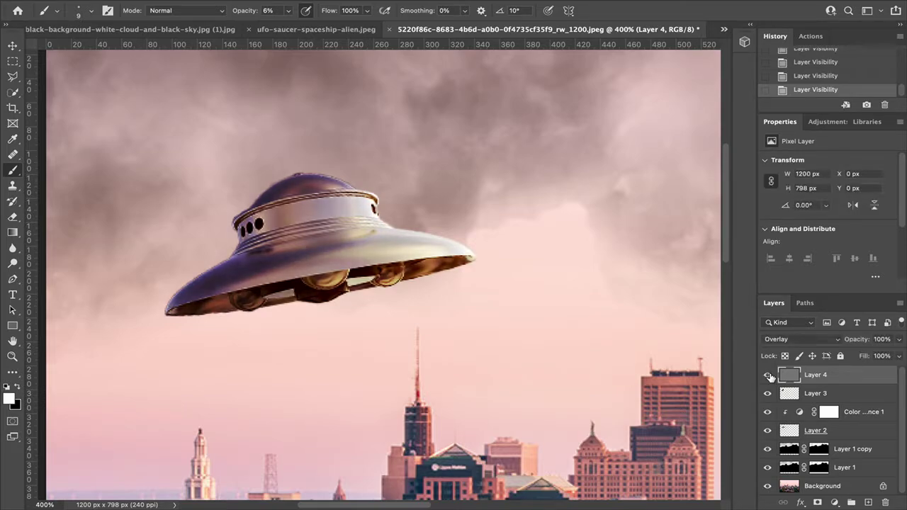
pyautogui.click(768, 375)
pyautogui.click(768, 376)
pyautogui.click(768, 376)
pyautogui.click(768, 375)
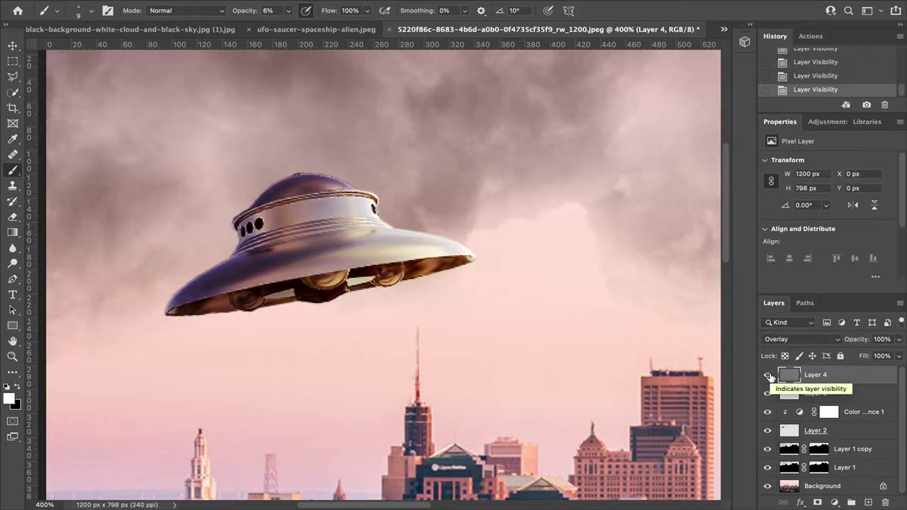
# Compare the whole composite with and without Layer 3's gradient and Layer 4's painted shading.
pyautogui.hotkey('ctrl', '0')
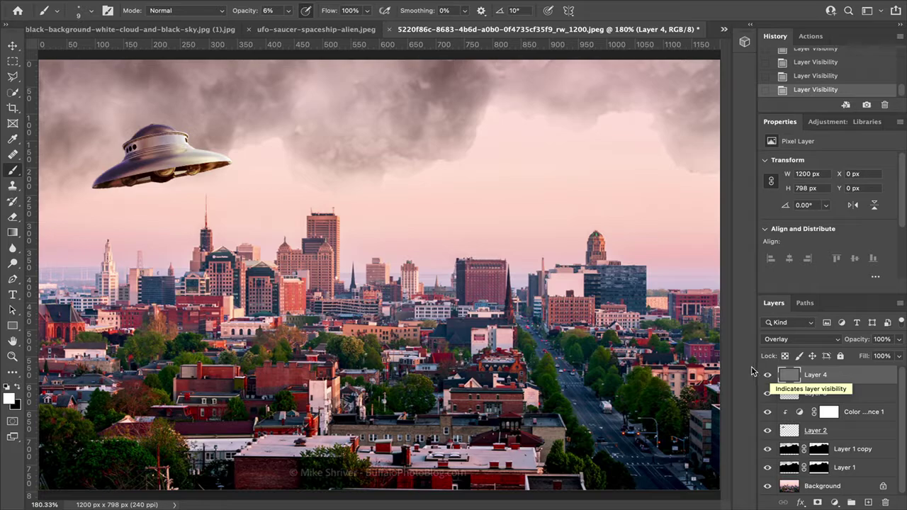
pyautogui.click(767, 393)
pyautogui.click(768, 393)
pyautogui.click(768, 394)
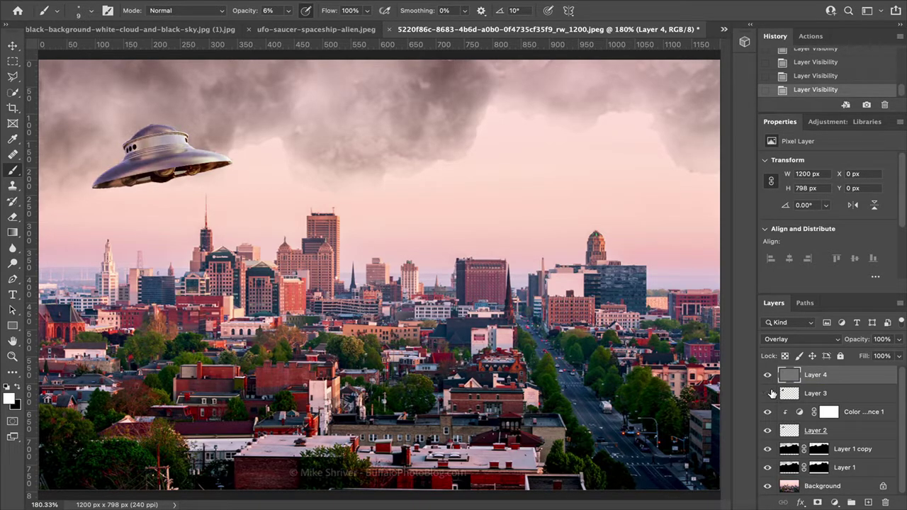
pyautogui.click(770, 393)
pyautogui.click(768, 377)
pyautogui.click(767, 376)
pyautogui.click(768, 376)
pyautogui.click(768, 376)
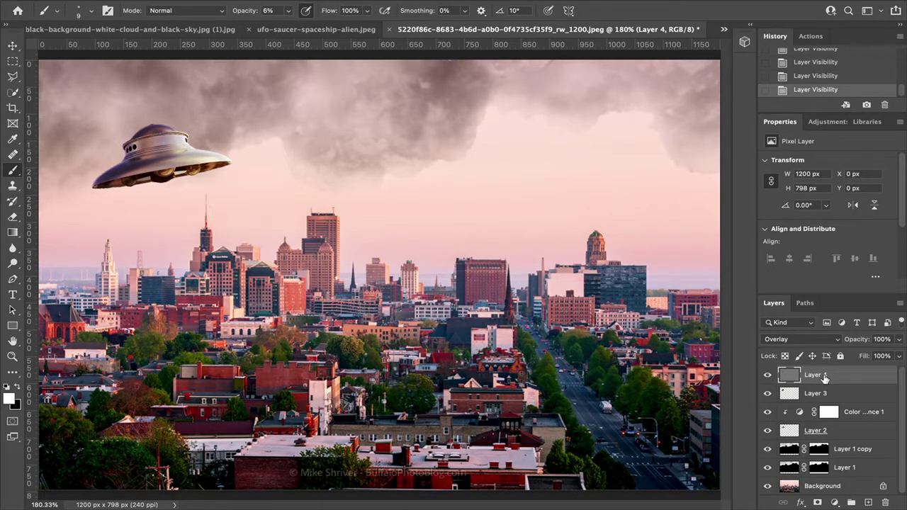
# Compare the composite with and without the clouds of Layer 1 copy and the saucer of Layer 2.
pyautogui.click(769, 450)
pyautogui.click(769, 452)
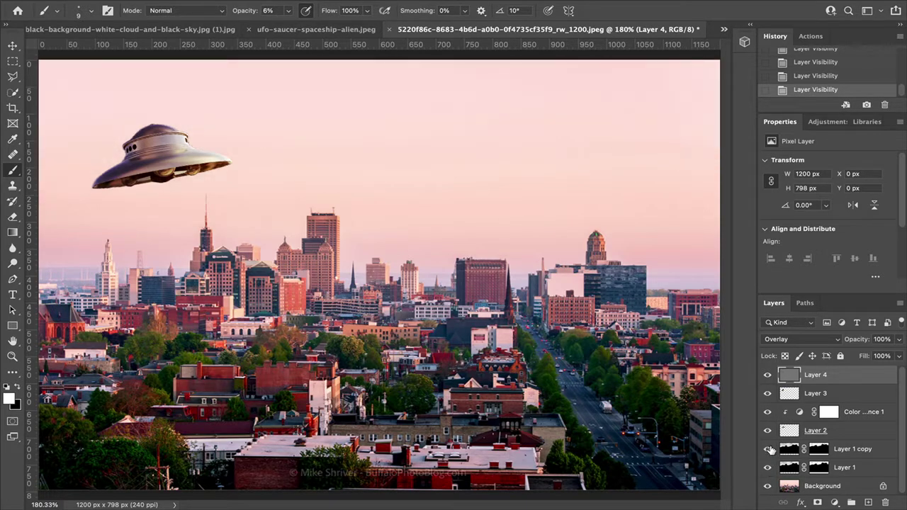
pyautogui.click(771, 450)
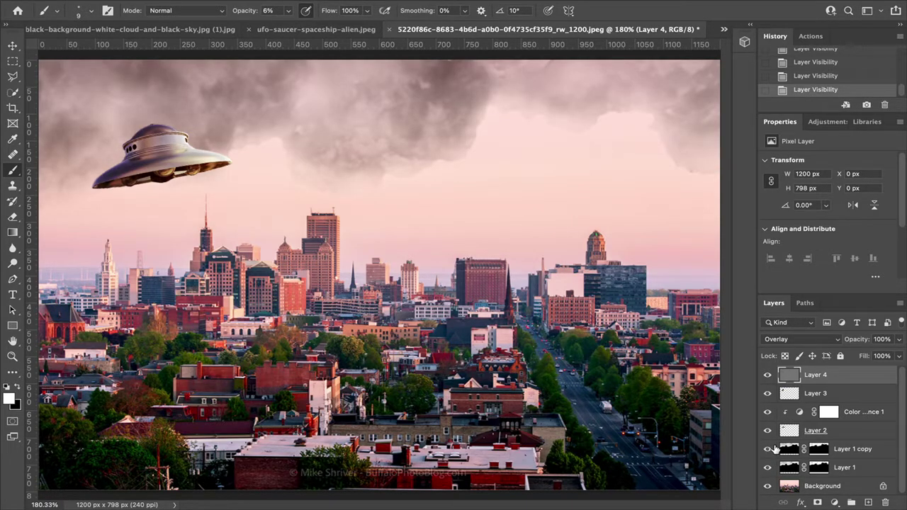
pyautogui.click(768, 432)
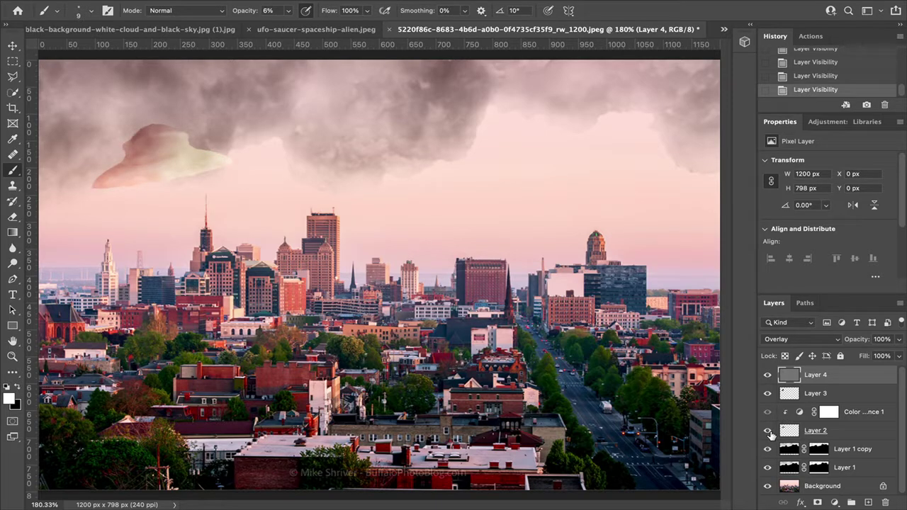
pyautogui.click(768, 432)
pyautogui.click(768, 432)
pyautogui.click(768, 432)
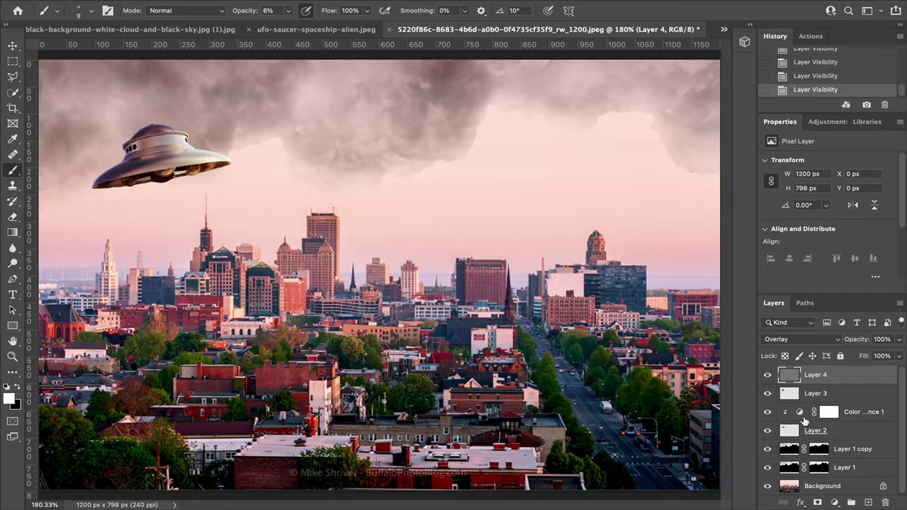